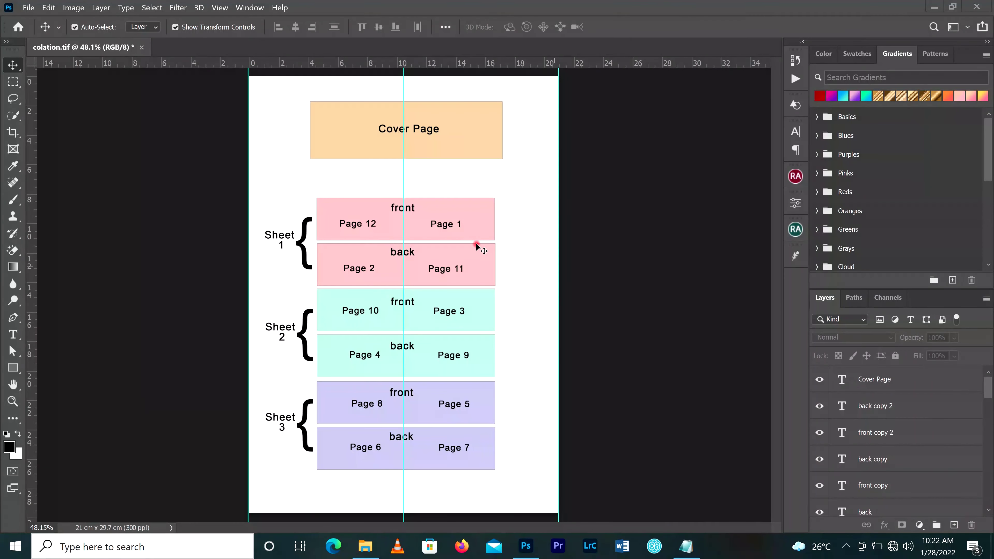
Open File > New to show the New Document dialog with its A4 210 × 297 mm preset
{"action": "left_click", "coordinate": [26, 7]}
{"action": "left_click", "coordinate": [34, 19]}
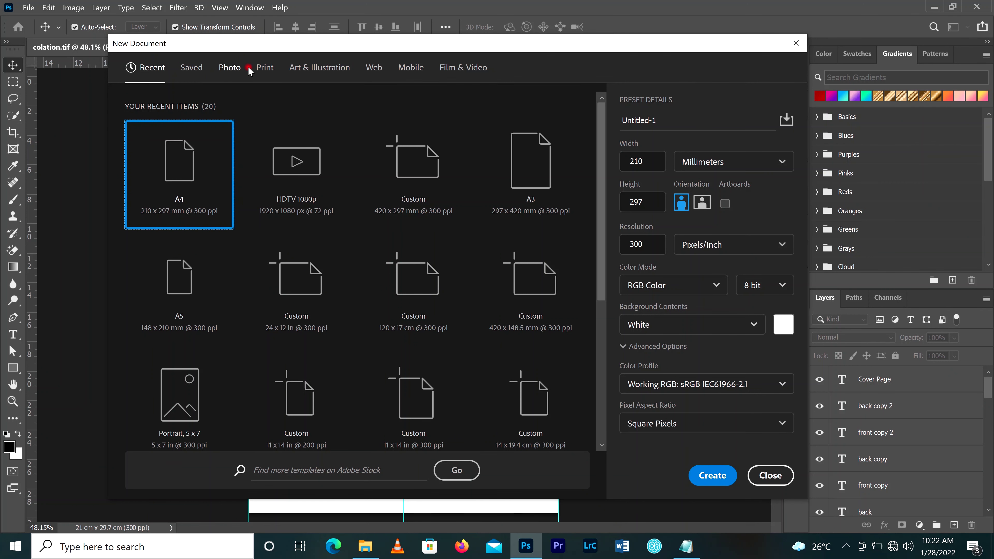
Create a 420 × 297 mm A3 landscape document at 300 ppi from the Print presets
{"action": "left_click", "coordinate": [263, 71]}
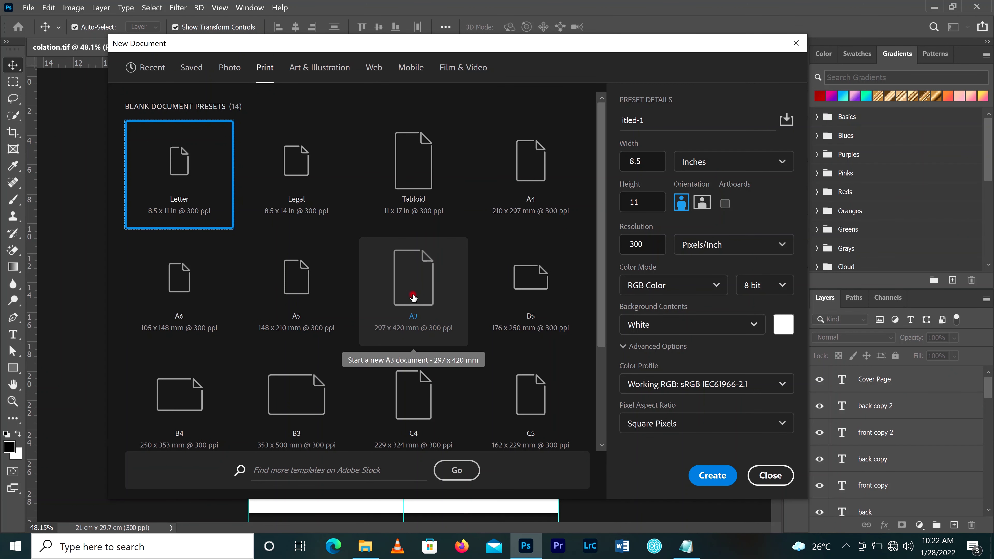
{"action": "left_click", "coordinate": [414, 298]}
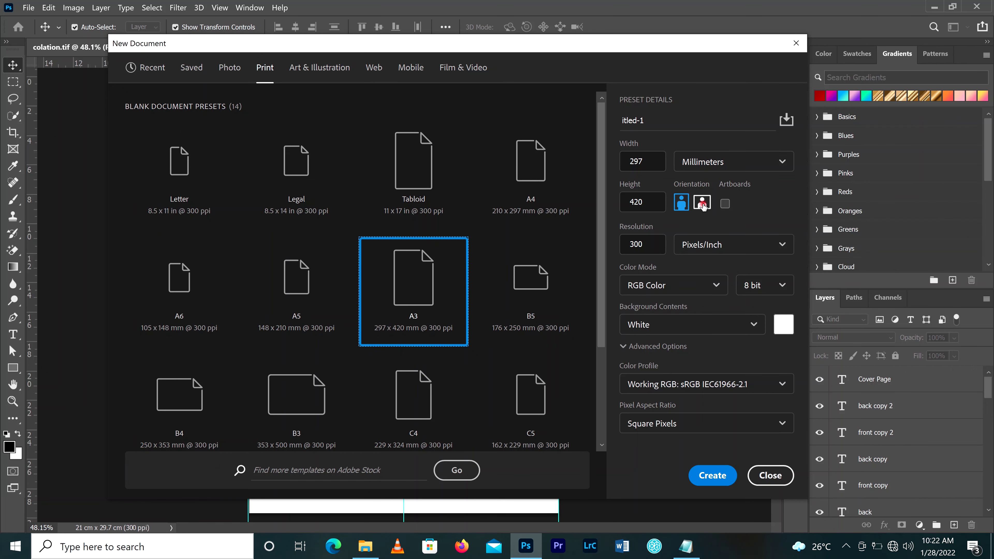
{"action": "left_click", "coordinate": [680, 208]}
{"action": "left_click", "coordinate": [701, 203]}
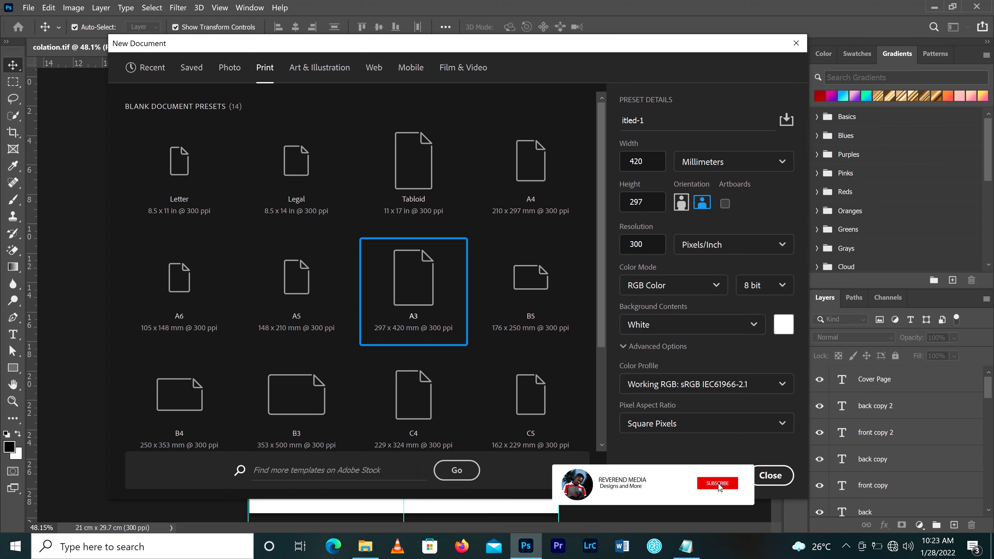
{"action": "left_click", "coordinate": [719, 485]}
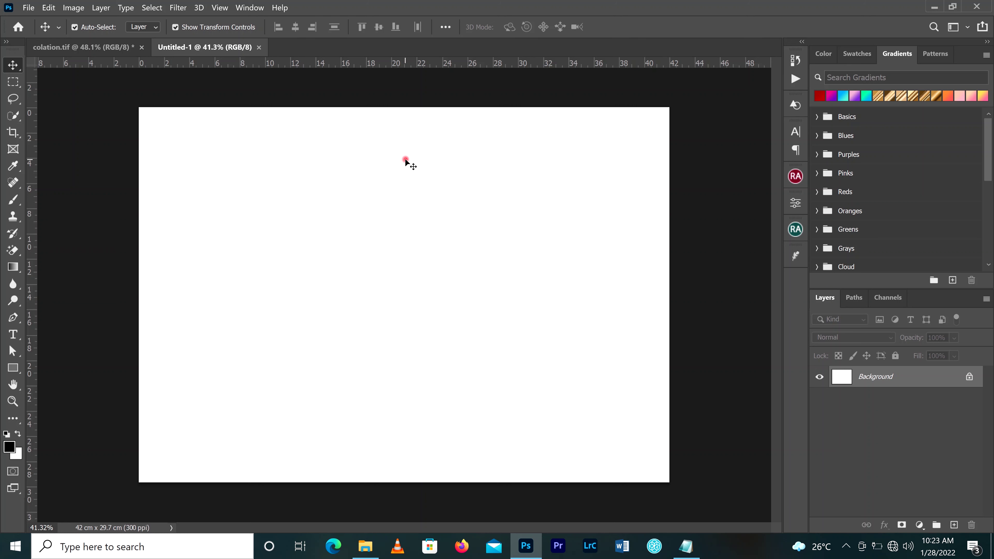
Open View > New Guide Layout and move its dialog aside to see the canvas
{"action": "left_click", "coordinate": [216, 6]}
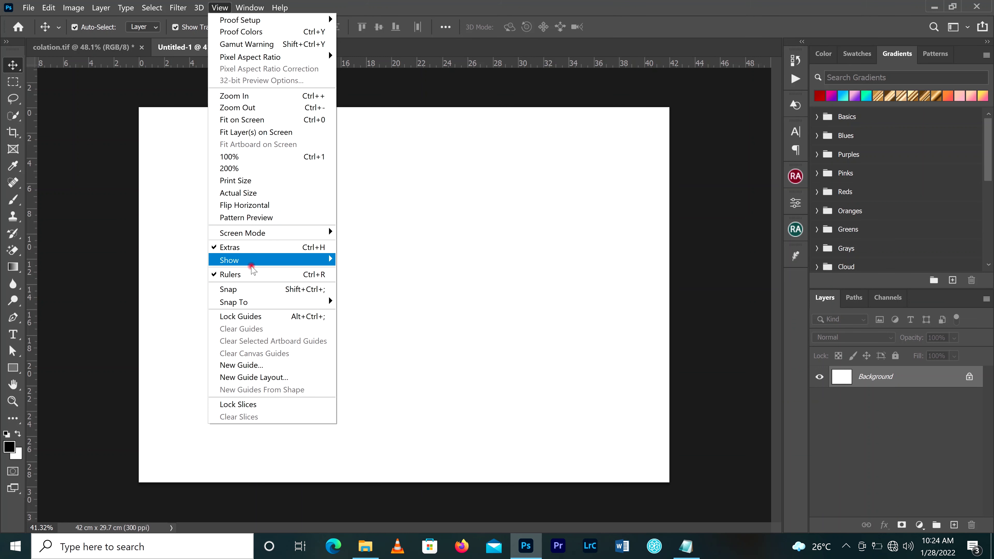
{"action": "left_click", "coordinate": [258, 379]}
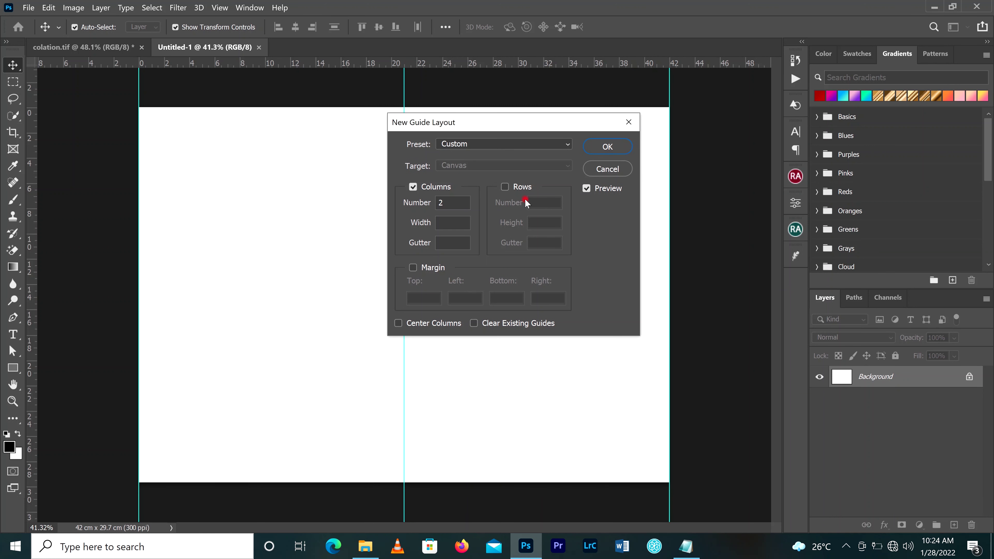
{"action": "left_click_drag", "start_coordinate": [495, 128], "coordinate": [539, 146]}
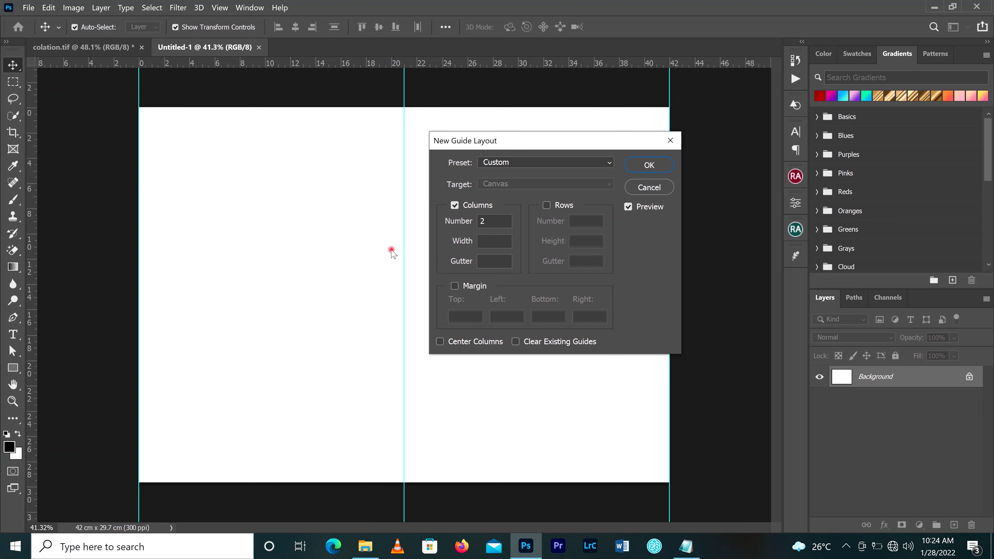
Apply a 2-column guide layout with no rows, adding guides at 0, 21 and 42 cm
{"action": "left_click", "coordinate": [455, 205]}
{"action": "left_click", "coordinate": [455, 205]}
{"action": "left_click", "coordinate": [548, 206]}
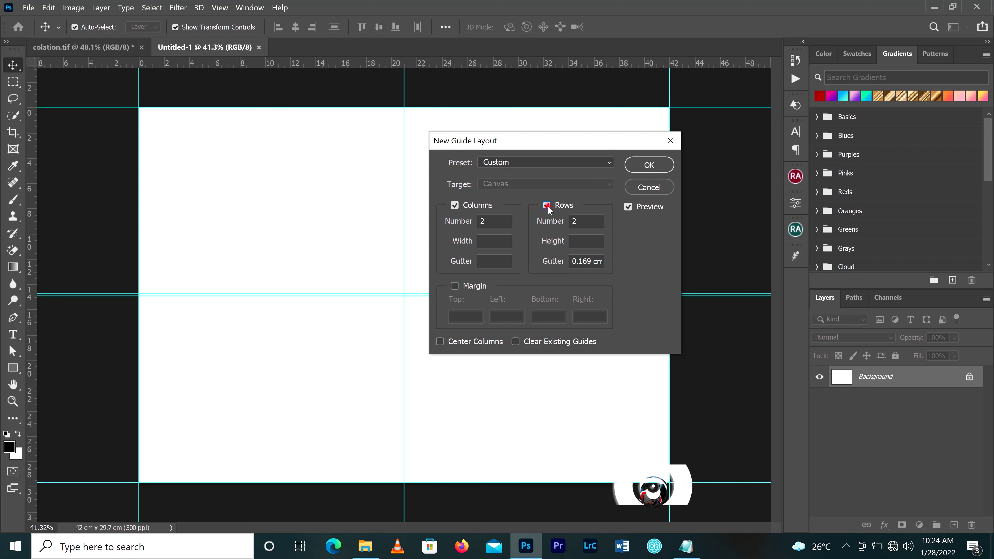
{"action": "left_click", "coordinate": [548, 205]}
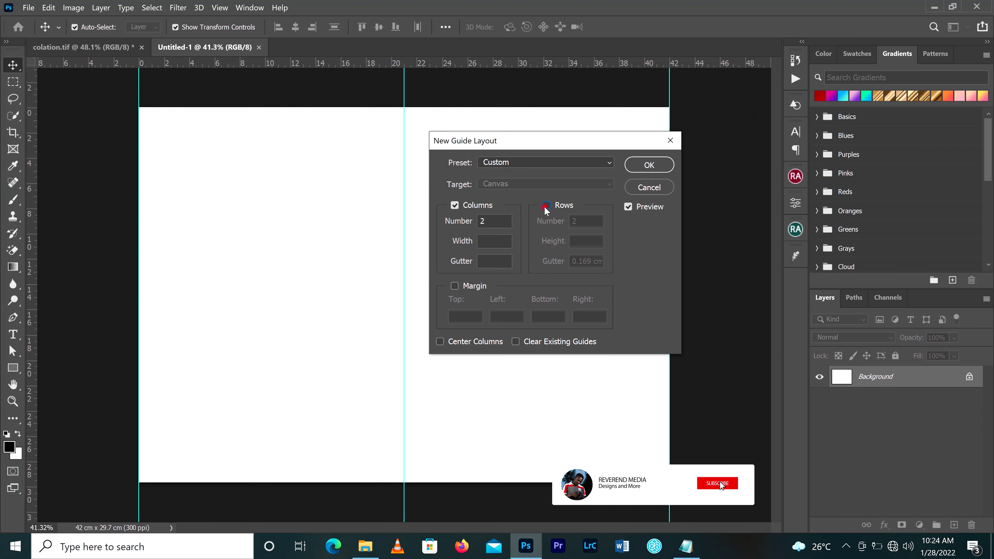
{"action": "left_click", "coordinate": [488, 220]}
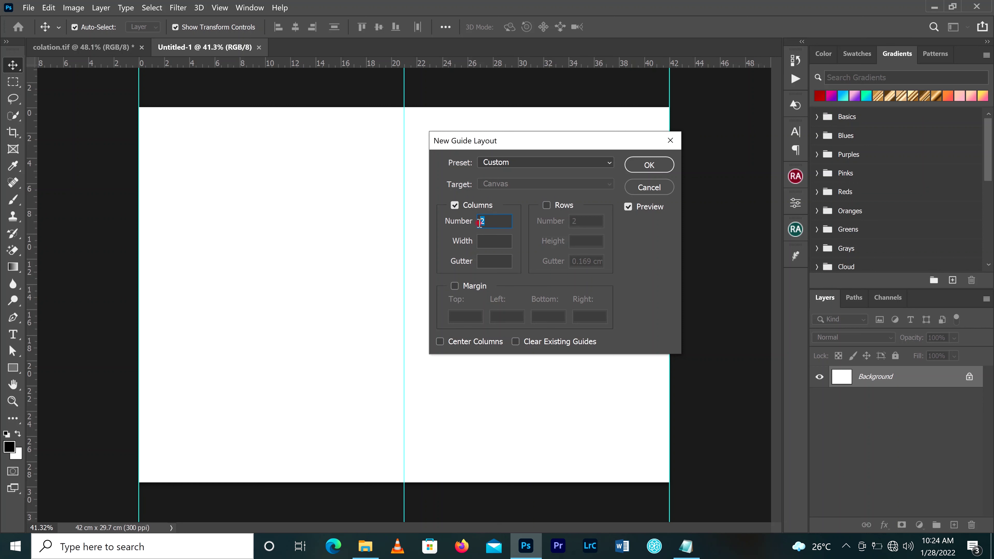
{"action": "type", "text": "3"}
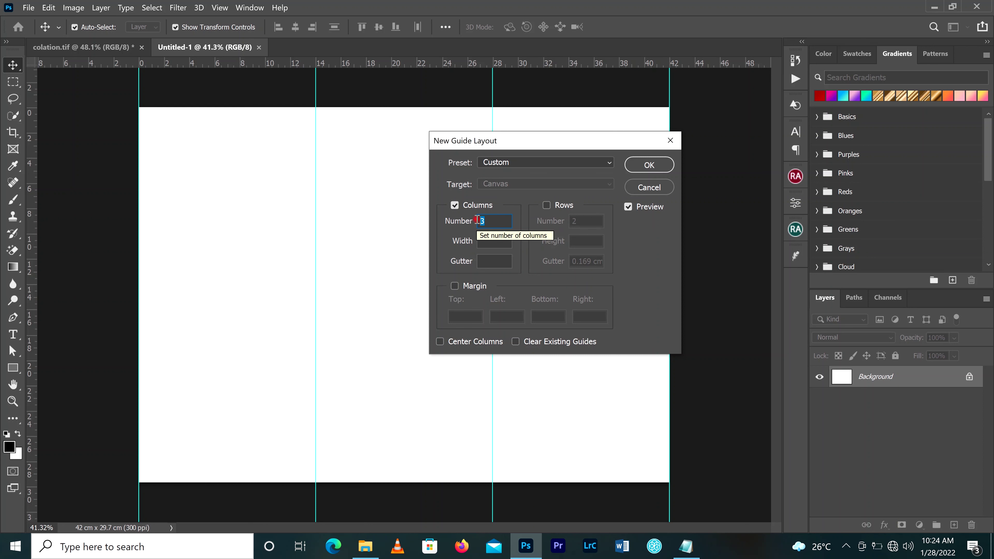
{"action": "type", "text": "2"}
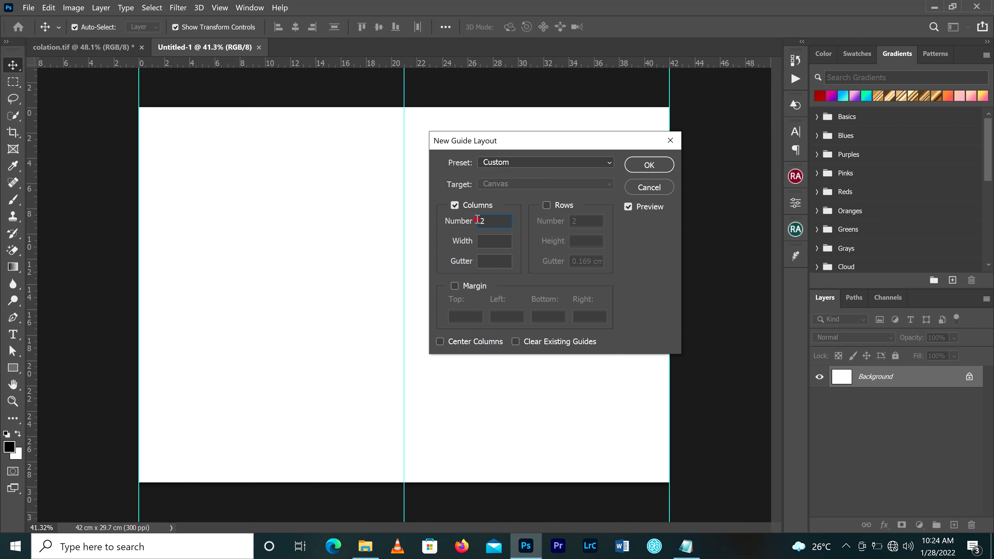
{"action": "left_click", "coordinate": [633, 170]}
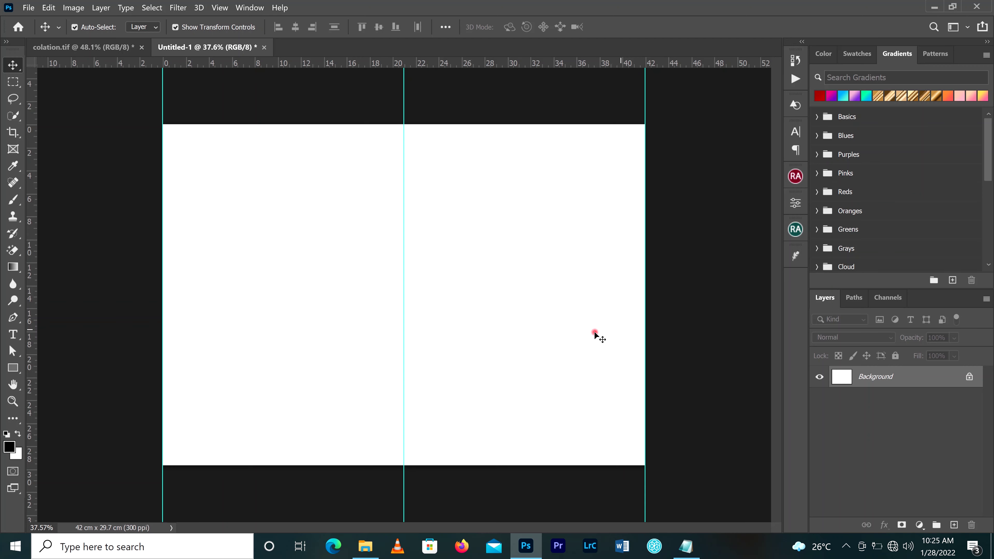
Place 207.jpg from the funeral book > cover page folder into Untitled-1 as a layer
{"action": "left_click", "coordinate": [365, 546]}
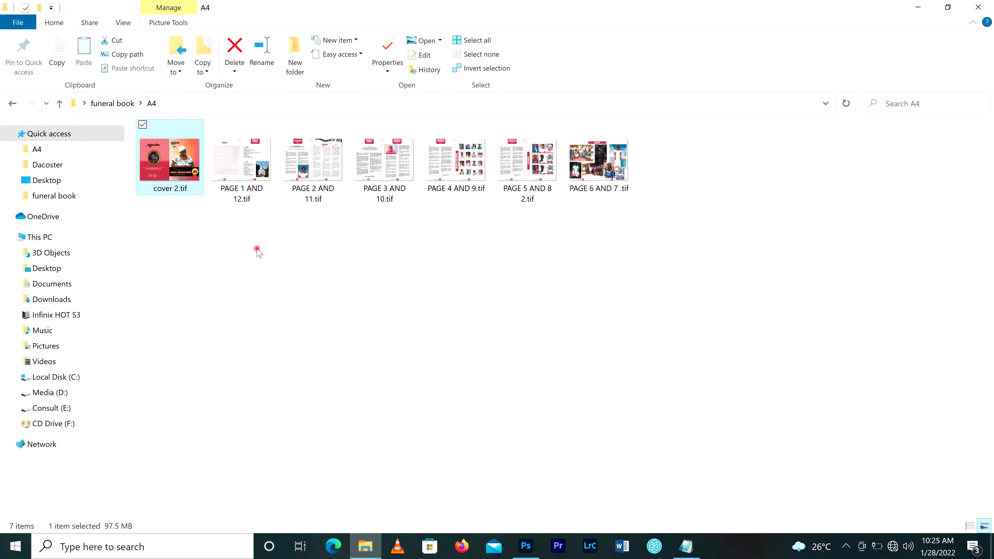
{"action": "left_click", "coordinate": [12, 103]}
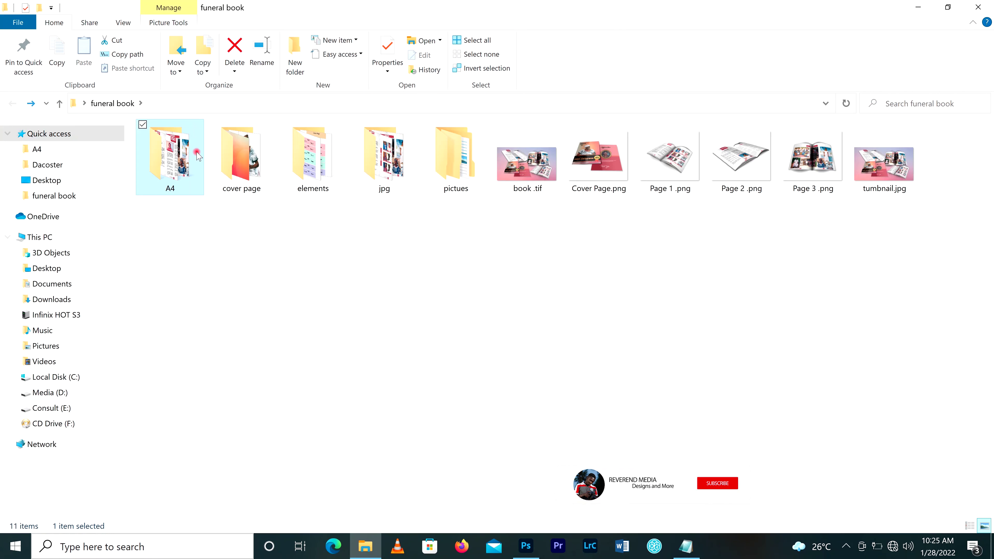
{"action": "double_click", "coordinate": [251, 160]}
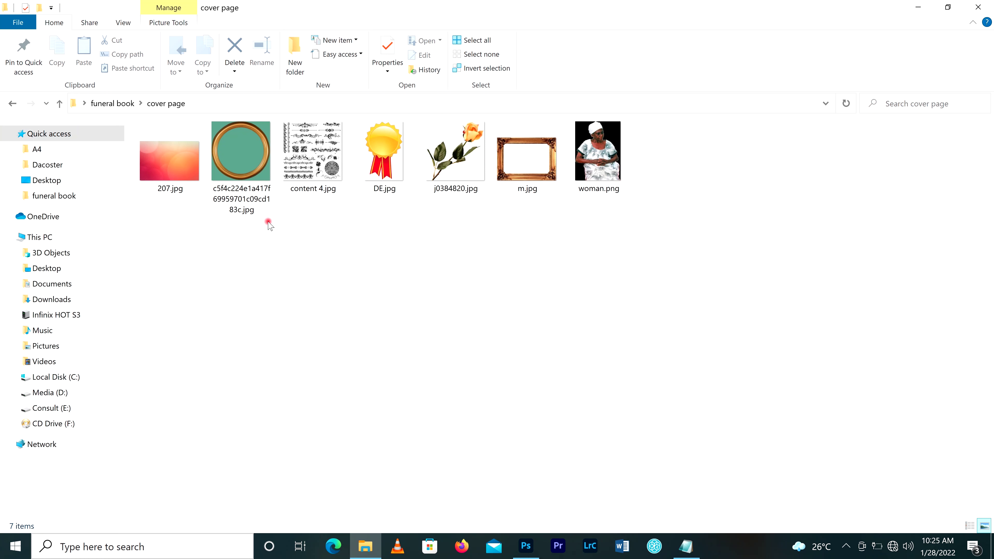
{"action": "left_click", "coordinate": [169, 162]}
{"action": "left_click_drag", "start_coordinate": [367, 376], "coordinate": [470, 372]}
{"action": "key", "text": "Return"}
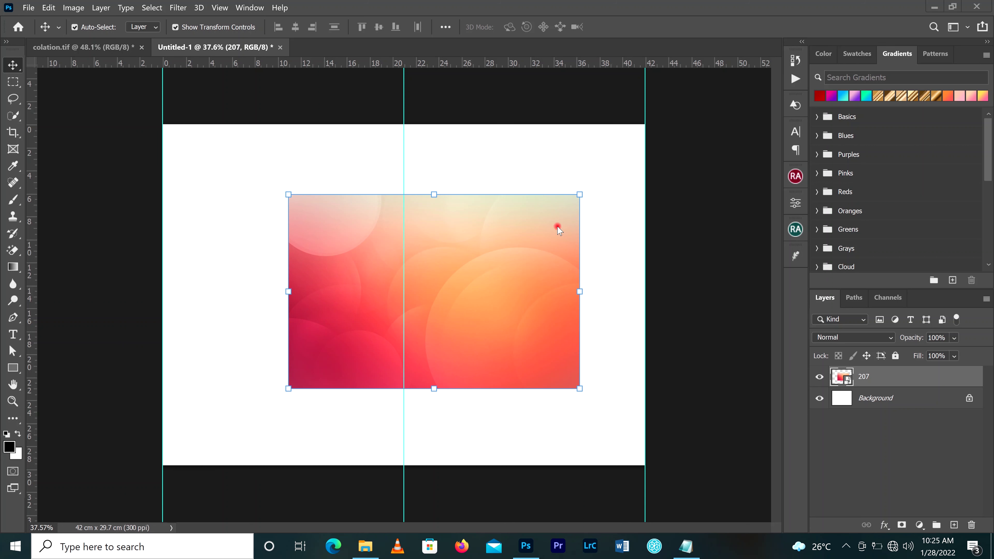
Rotate the placed gradient image 90° counter-clockwise
{"action": "left_click", "coordinate": [581, 194]}
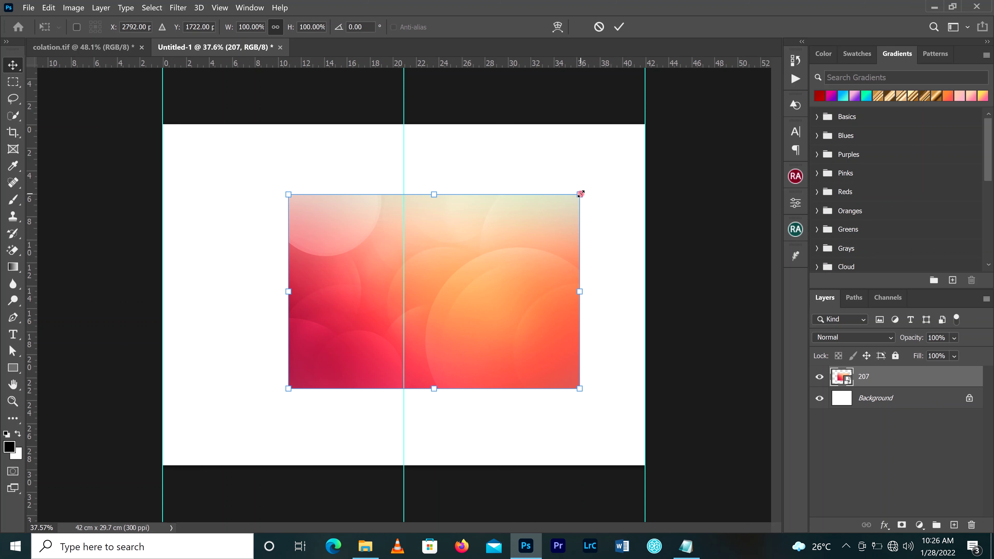
{"action": "right_click", "coordinate": [539, 232]}
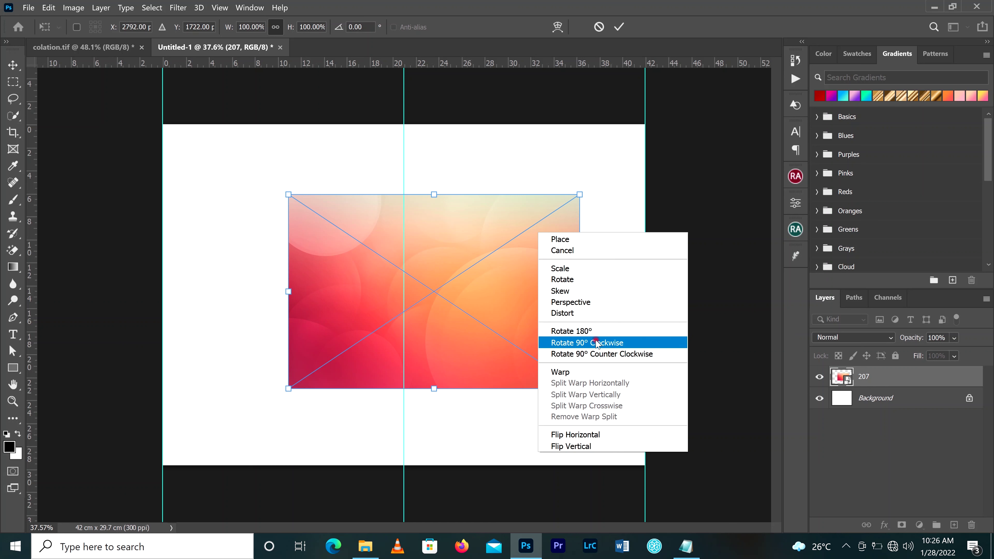
{"action": "left_click", "coordinate": [597, 355]}
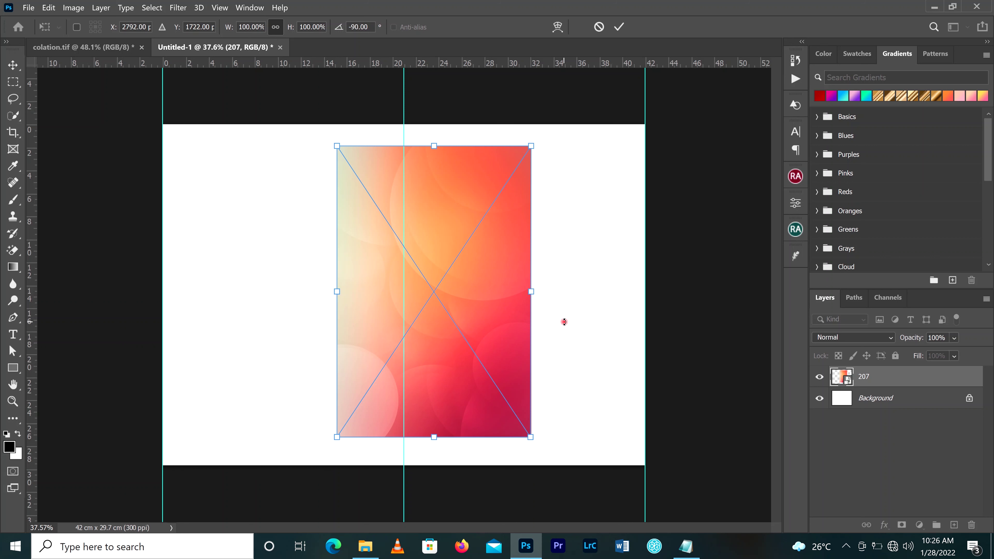
{"action": "left_click", "coordinate": [619, 26]}
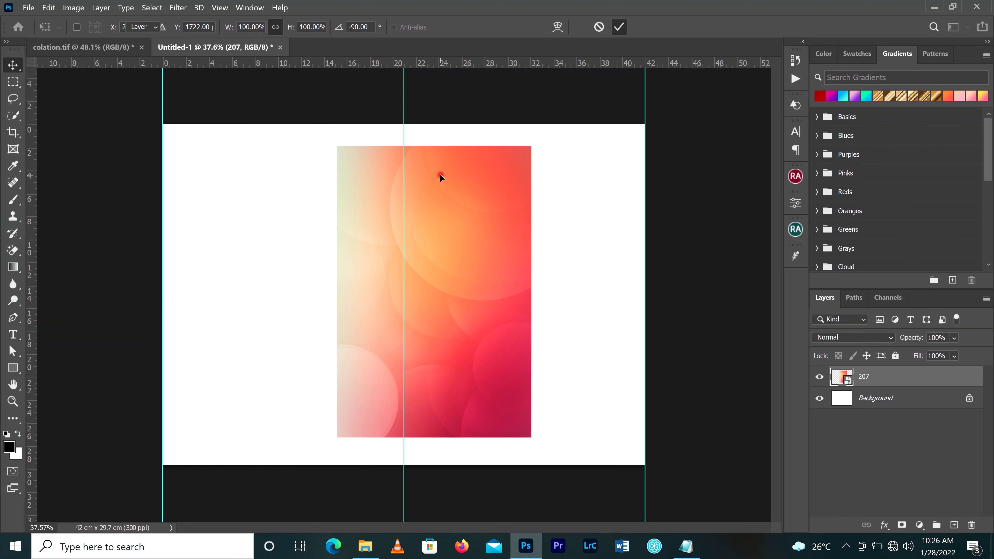
Scale the gradient to fill the right half between the 21 and 42 cm guides, then lock it
{"action": "left_click_drag", "start_coordinate": [439, 174], "coordinate": [507, 152]}
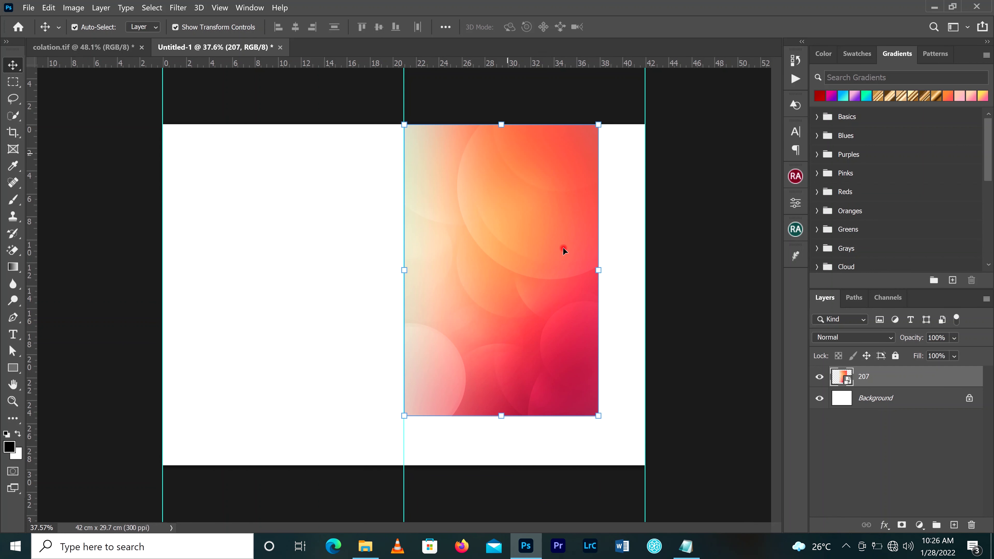
{"action": "left_click_drag", "start_coordinate": [604, 421], "coordinate": [654, 486]}
{"action": "left_click_drag", "start_coordinate": [646, 123], "coordinate": [650, 119]}
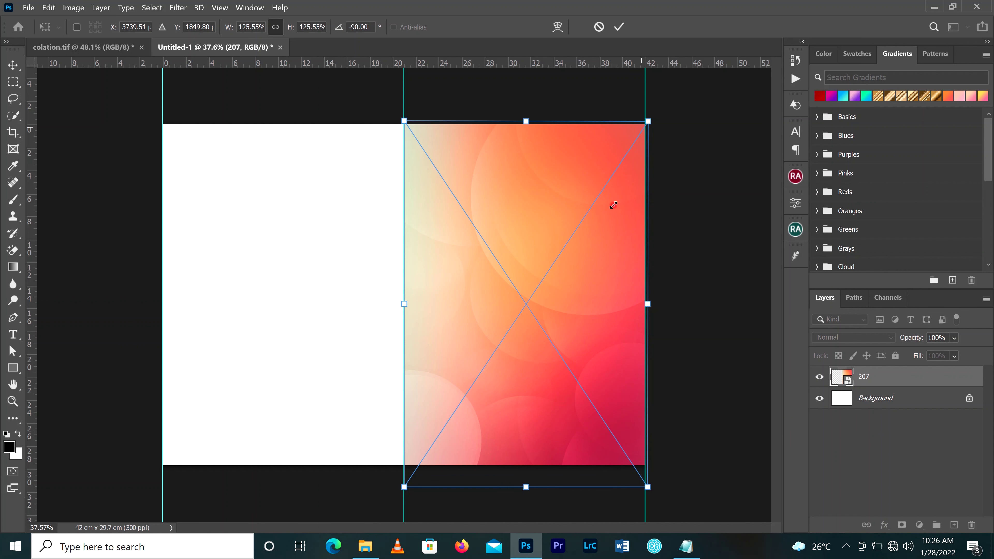
{"action": "left_click", "coordinate": [619, 26]}
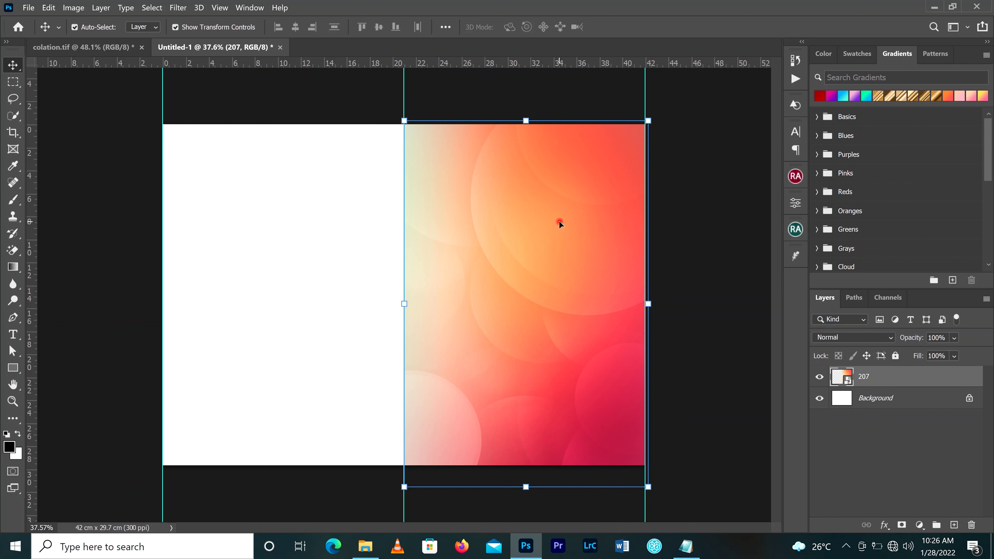
{"action": "scroll", "coordinate": [560, 221], "scroll_direction": "down", "scroll_amount": 1}
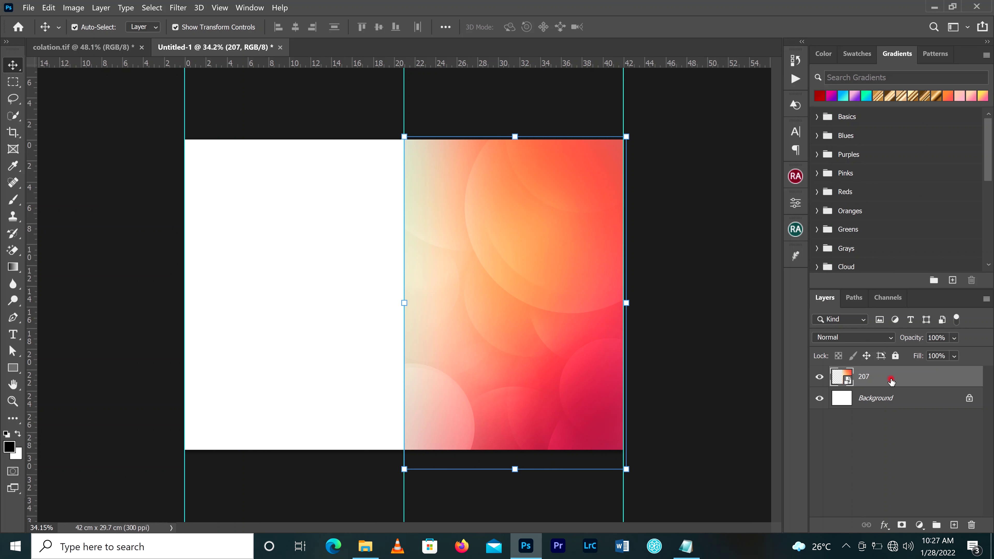
{"action": "left_click", "coordinate": [895, 356]}
{"action": "left_click", "coordinate": [500, 286]}
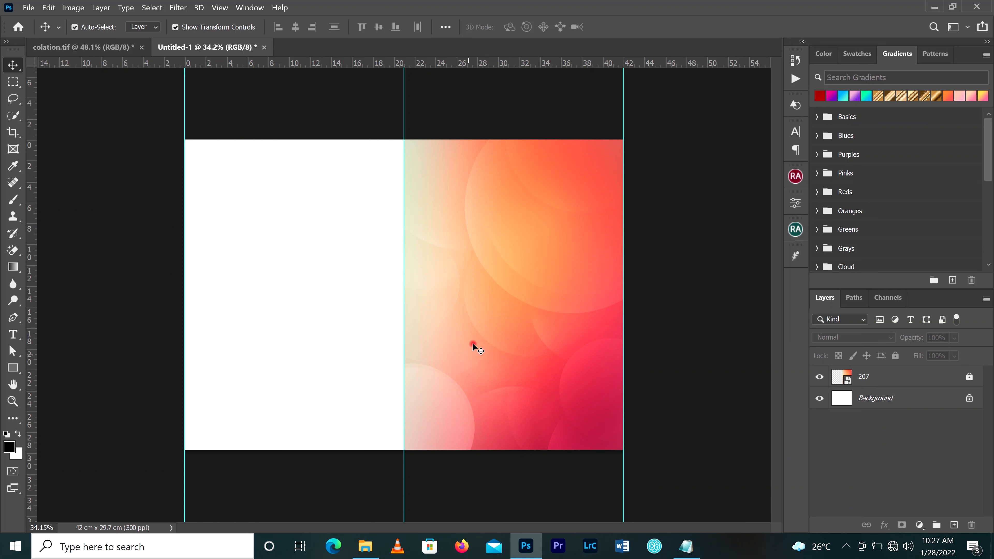
Place woman.png into the spread and shrink the portrait from its corner
{"action": "left_click", "coordinate": [365, 546]}
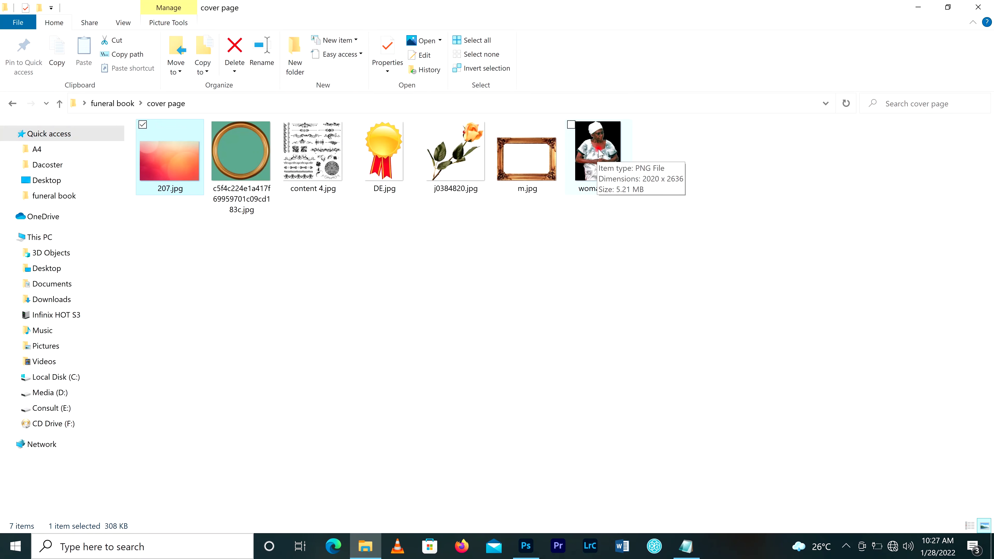
{"action": "left_click_drag", "start_coordinate": [599, 153], "coordinate": [455, 313]}
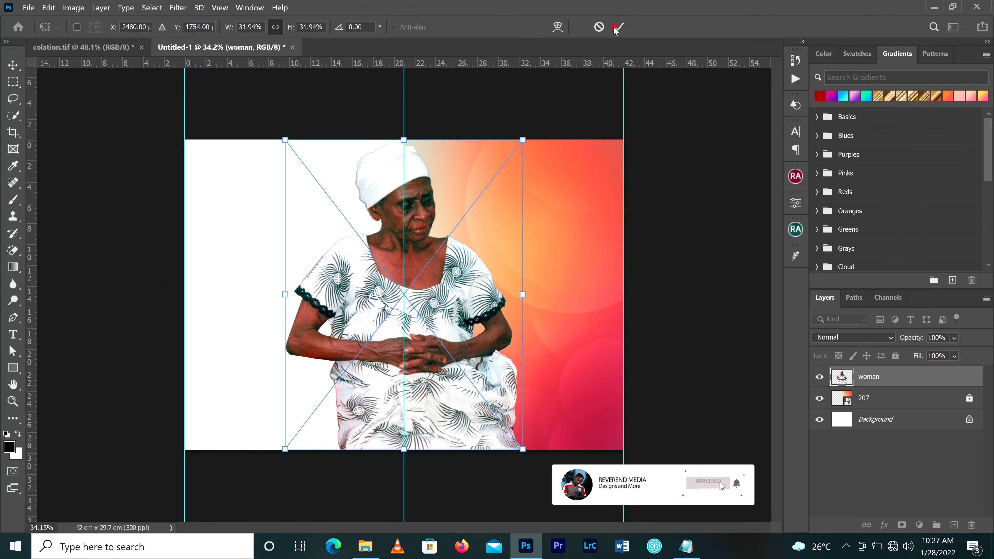
{"action": "key", "text": "Return"}
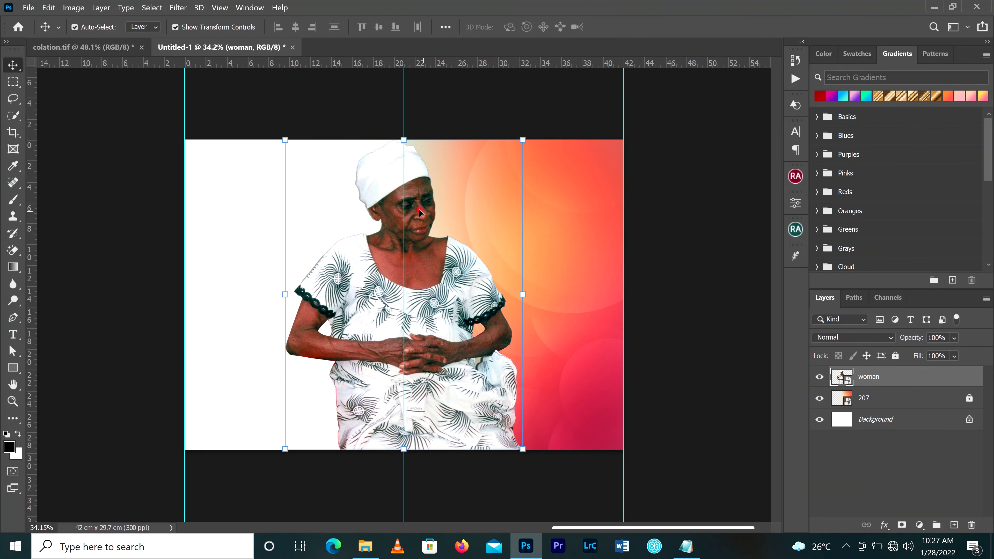
{"action": "left_click_drag", "start_coordinate": [440, 209], "coordinate": [550, 211]}
{"action": "left_click_drag", "start_coordinate": [632, 142], "coordinate": [619, 30]}
{"action": "left_click", "coordinate": [619, 31]}
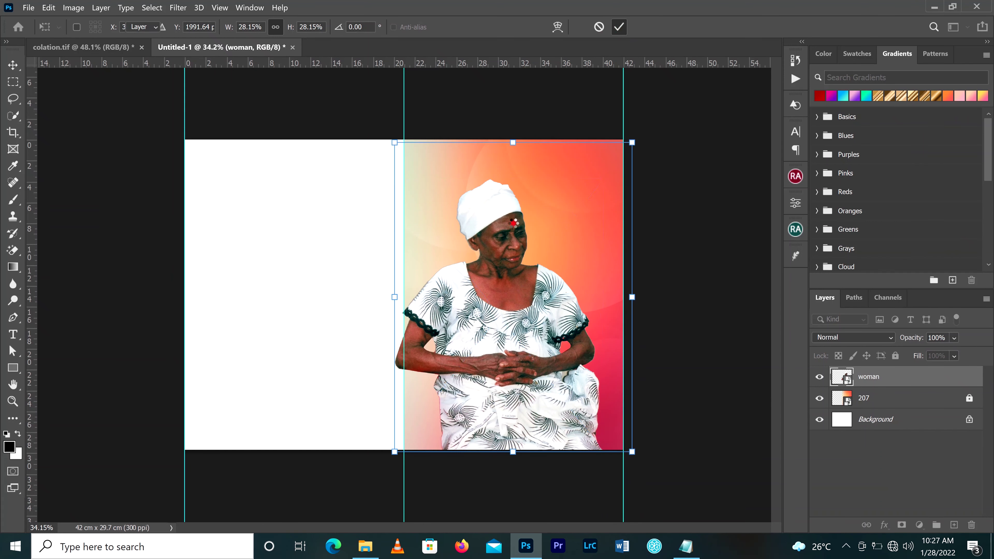
Shrink the portrait slightly more and position it on the right page over the gradient
{"action": "left_click_drag", "start_coordinate": [490, 237], "coordinate": [507, 235]}
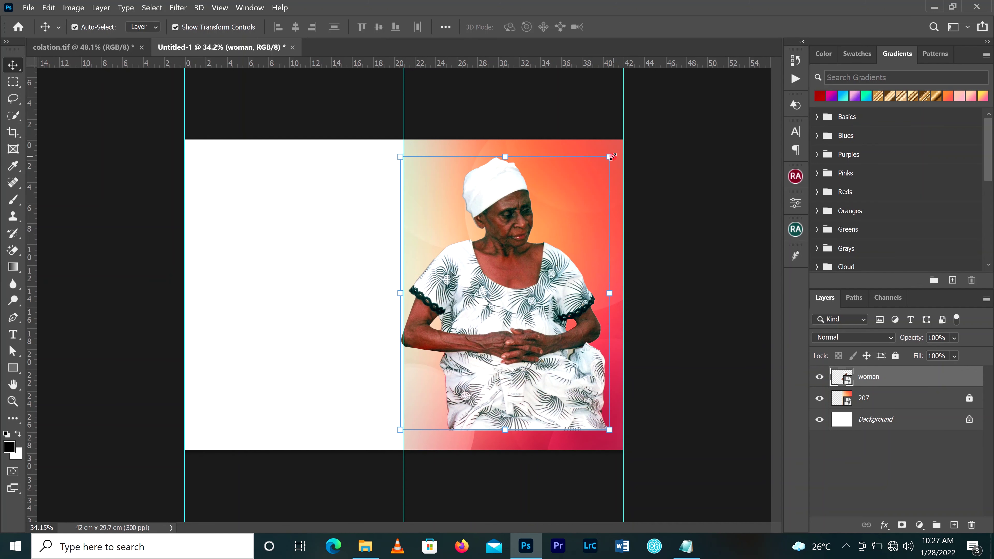
{"action": "left_click_drag", "start_coordinate": [613, 156], "coordinate": [576, 200]}
{"action": "scroll", "coordinate": [568, 237], "scroll_direction": "up", "scroll_amount": 3}
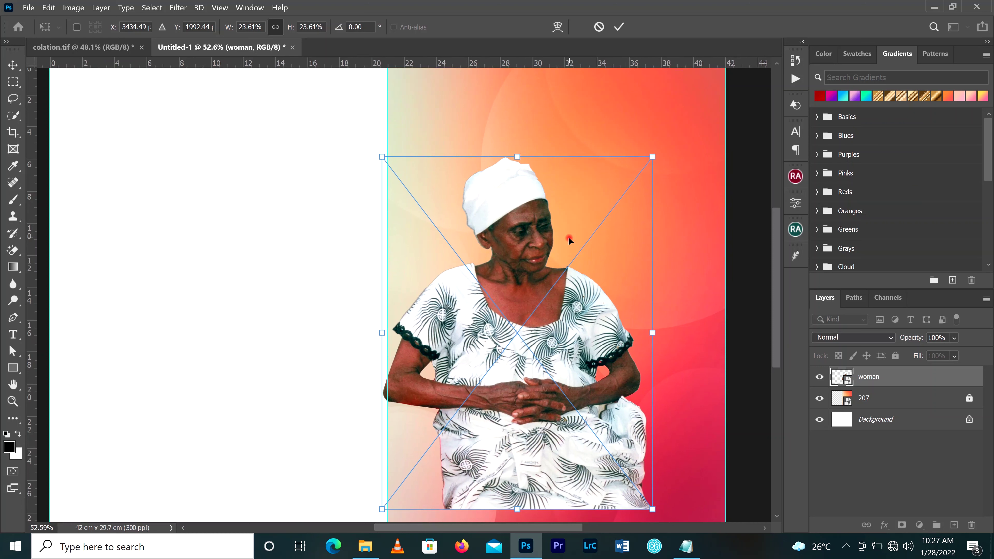
{"action": "scroll", "coordinate": [569, 237], "scroll_direction": "down", "scroll_amount": 1}
{"action": "left_click", "coordinate": [619, 27]}
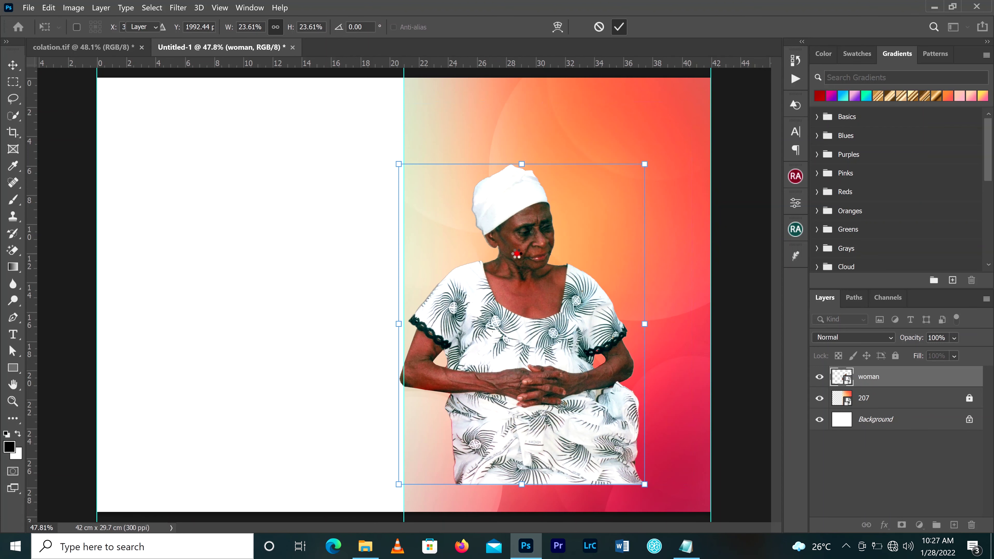
{"action": "left_click_drag", "start_coordinate": [529, 246], "coordinate": [544, 246]}
{"action": "left_click", "coordinate": [740, 259]}
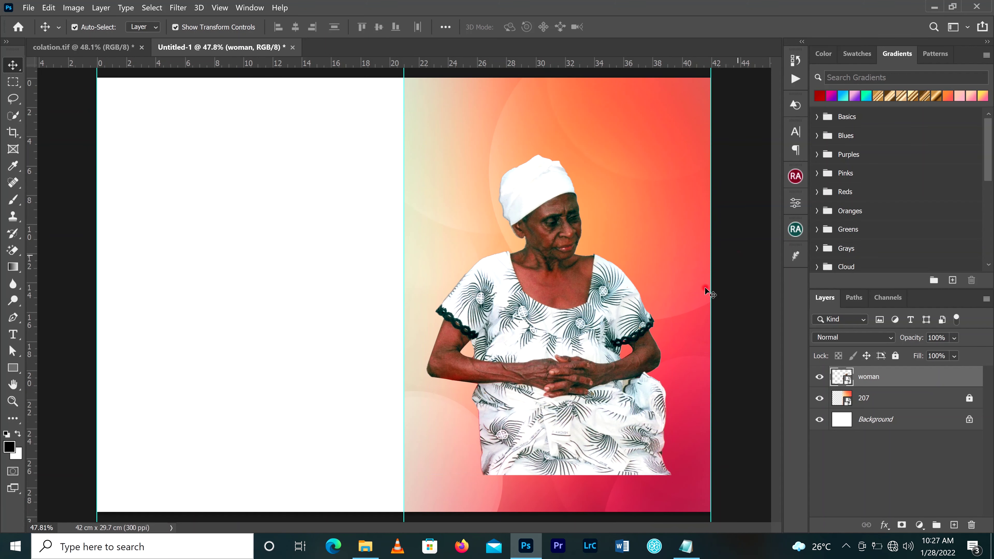
{"action": "scroll", "coordinate": [665, 305], "scroll_direction": "down", "scroll_amount": 1}
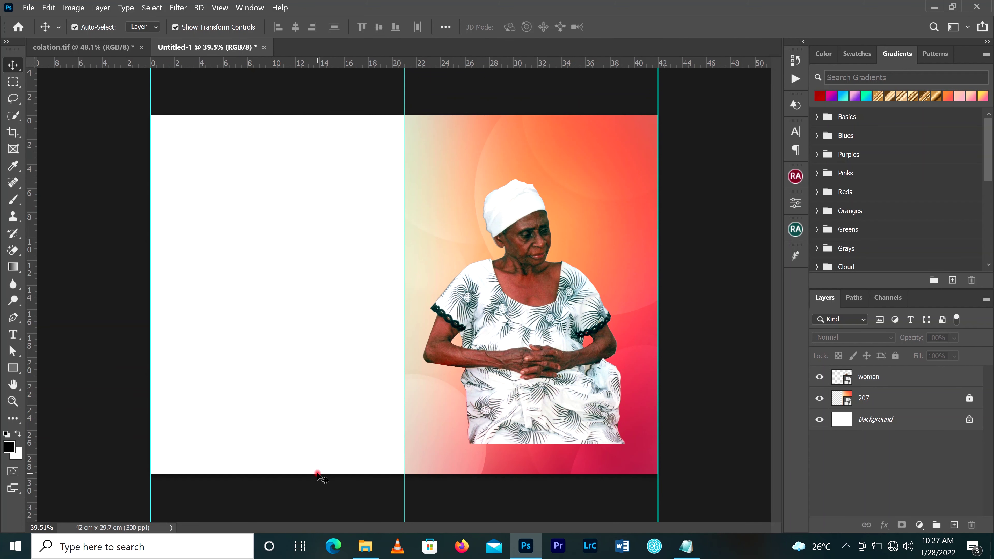
Draw a black-filled rectangle across the lower part of the right page
{"action": "left_click", "coordinate": [13, 368]}
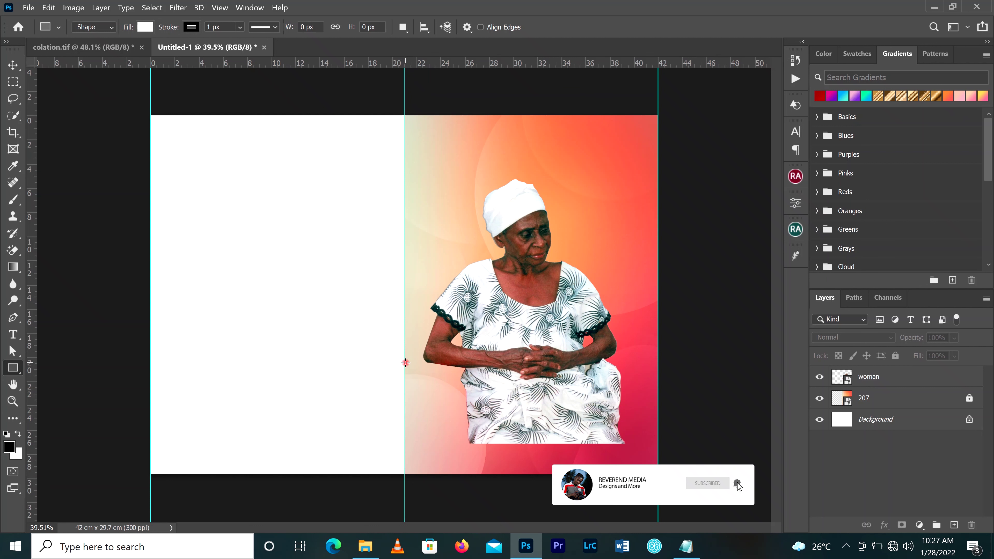
{"action": "left_click_drag", "start_coordinate": [406, 363], "coordinate": [658, 445]}
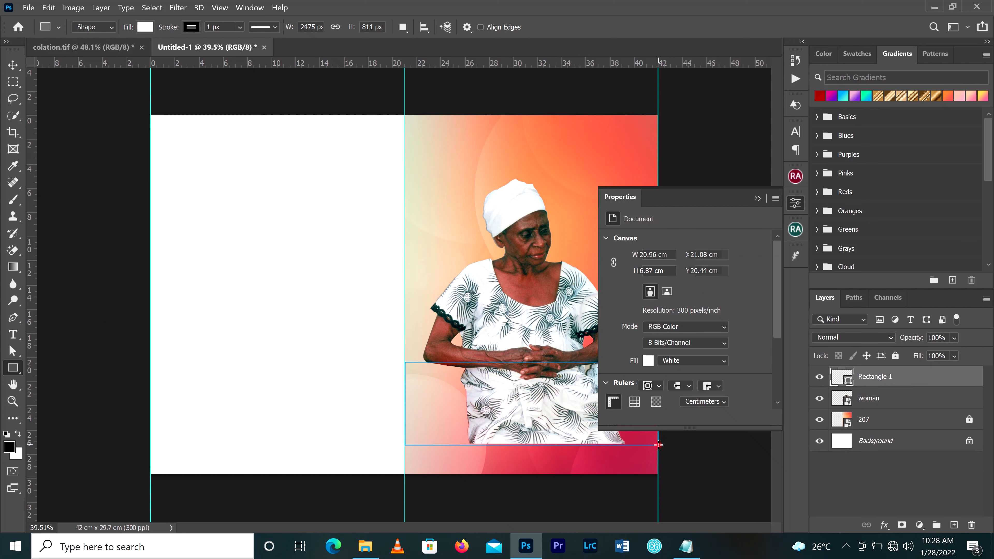
{"action": "left_click", "coordinate": [646, 333]}
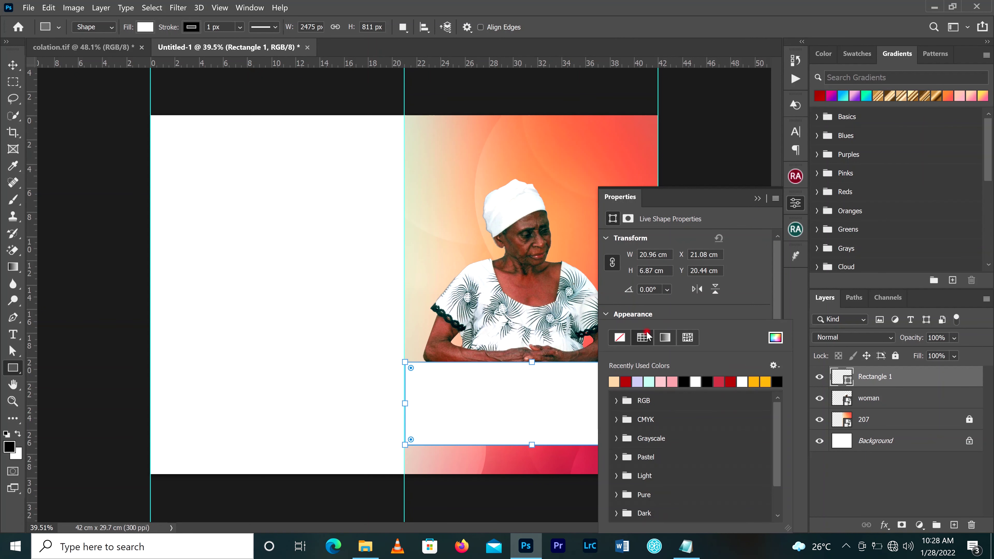
{"action": "left_click", "coordinate": [685, 378]}
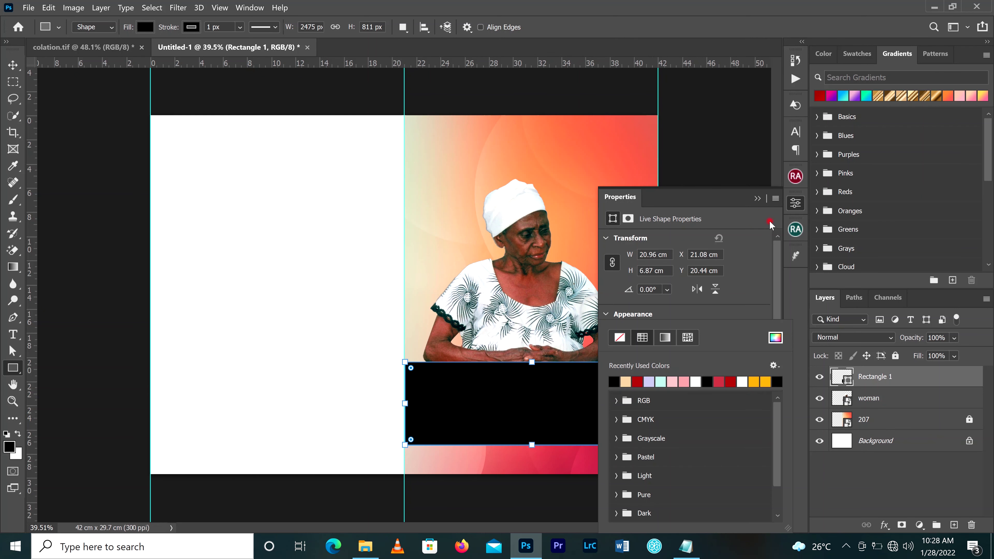
{"action": "left_click", "coordinate": [757, 198]}
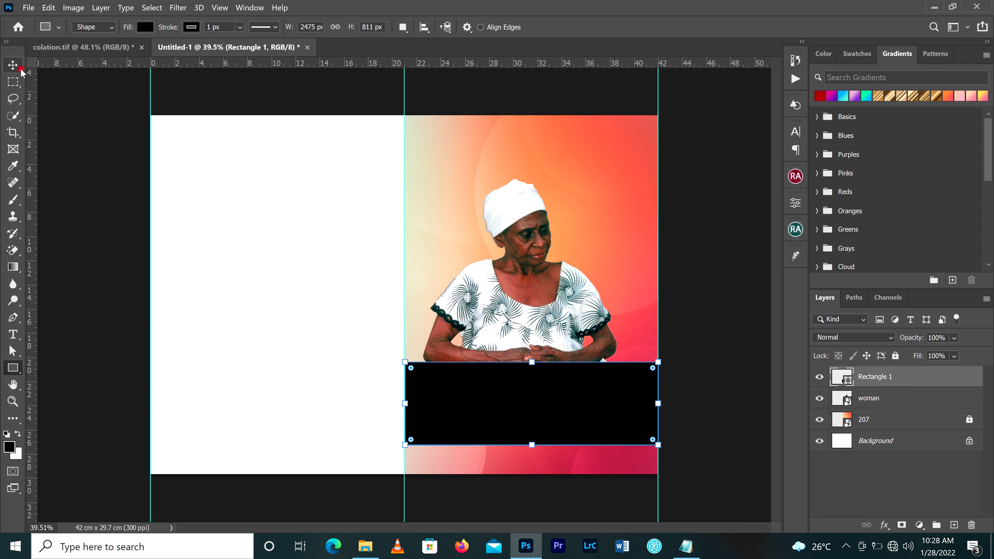
Draw a thin 21.49 × 0.25 cm rectangle strip along the black panel's top edge
{"action": "left_click", "coordinate": [13, 65]}
{"action": "scroll", "coordinate": [597, 430], "scroll_direction": "up", "scroll_amount": 4}
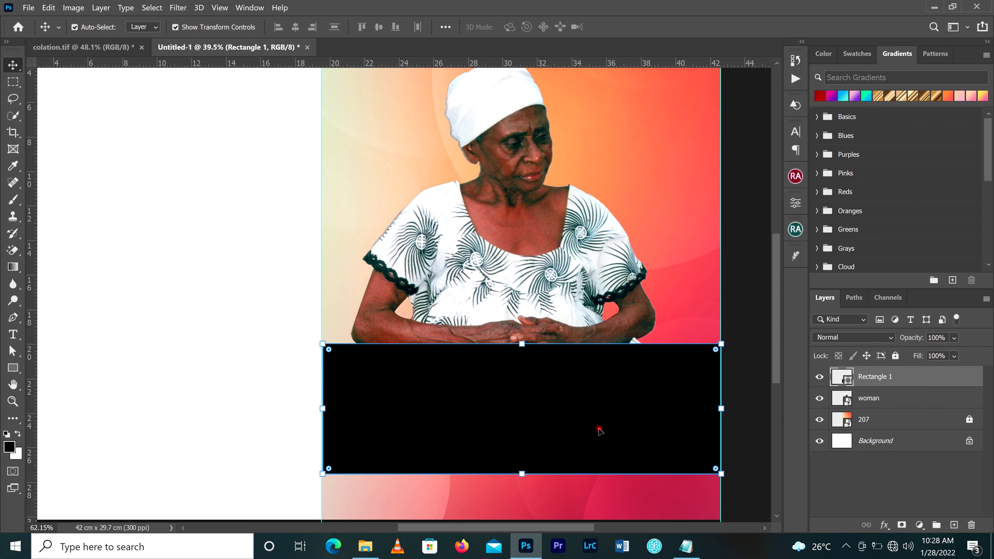
{"action": "left_click", "coordinate": [13, 369]}
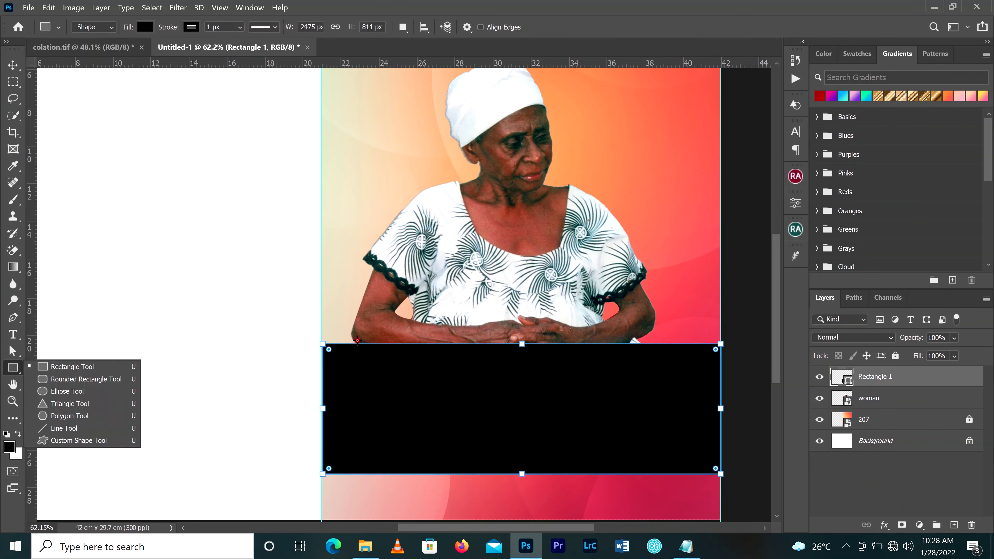
{"action": "left_click", "coordinate": [78, 368]}
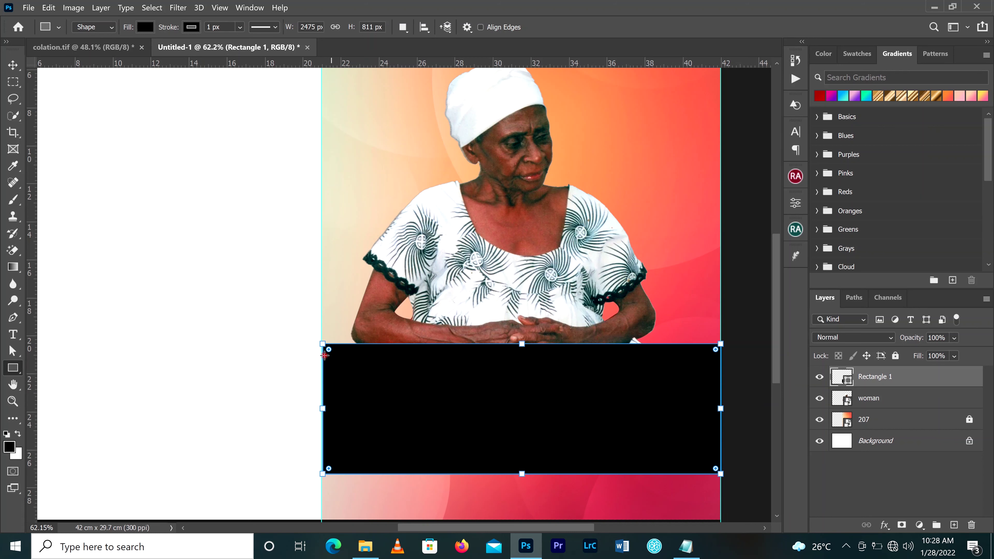
{"action": "left_click_drag", "start_coordinate": [321, 355], "coordinate": [728, 352]}
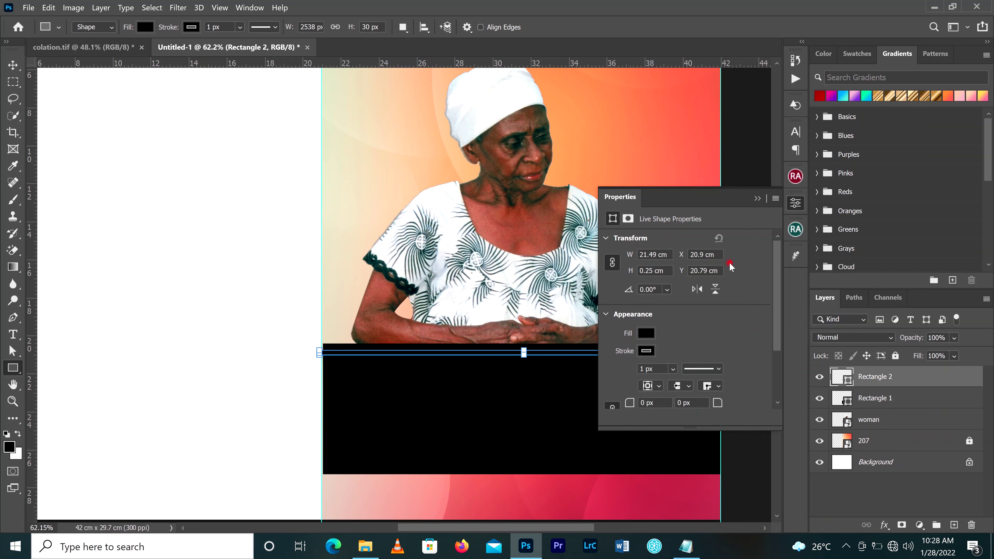
Fill the thin strip with orange-gold
{"action": "left_click", "coordinate": [648, 334]}
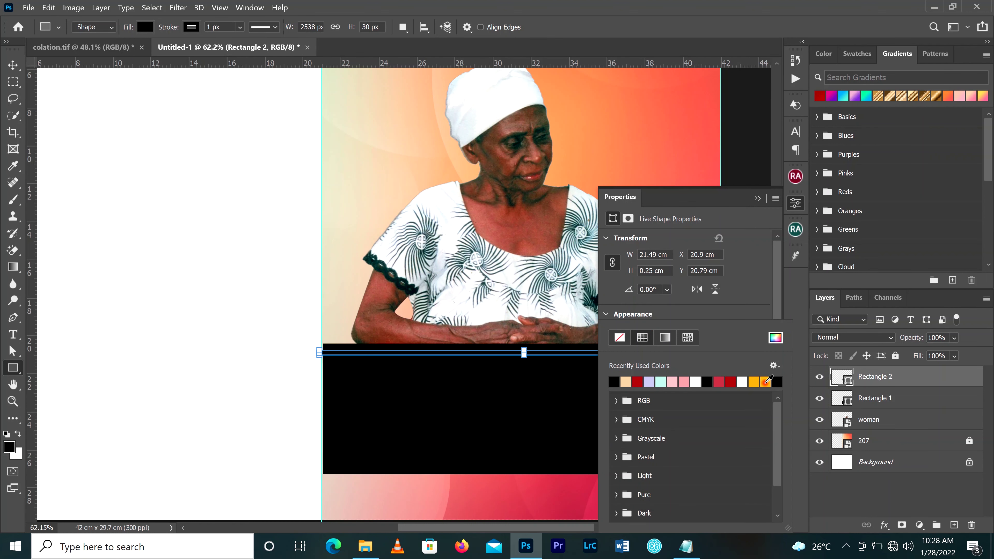
{"action": "left_click", "coordinate": [766, 381]}
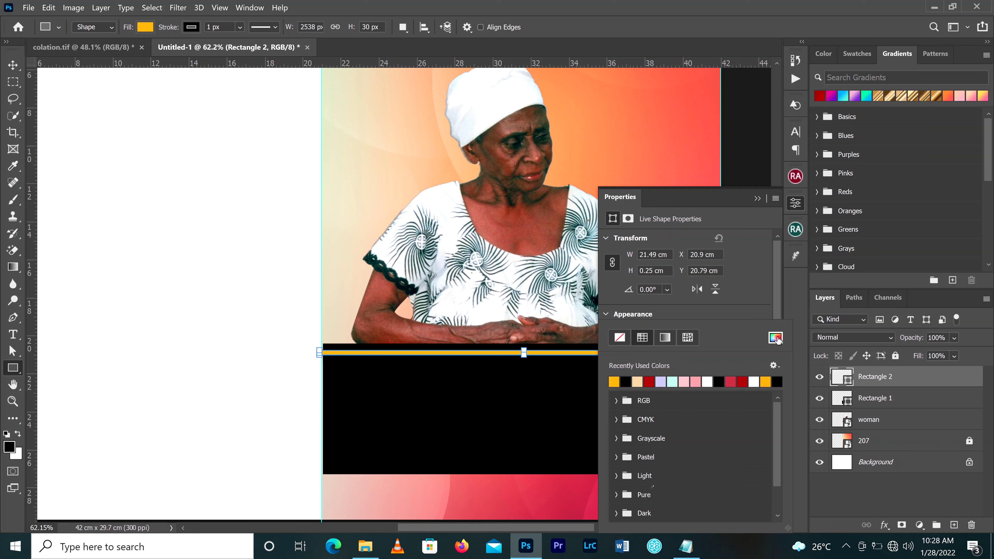
{"action": "left_click", "coordinate": [757, 199]}
{"action": "left_click", "coordinate": [13, 65]}
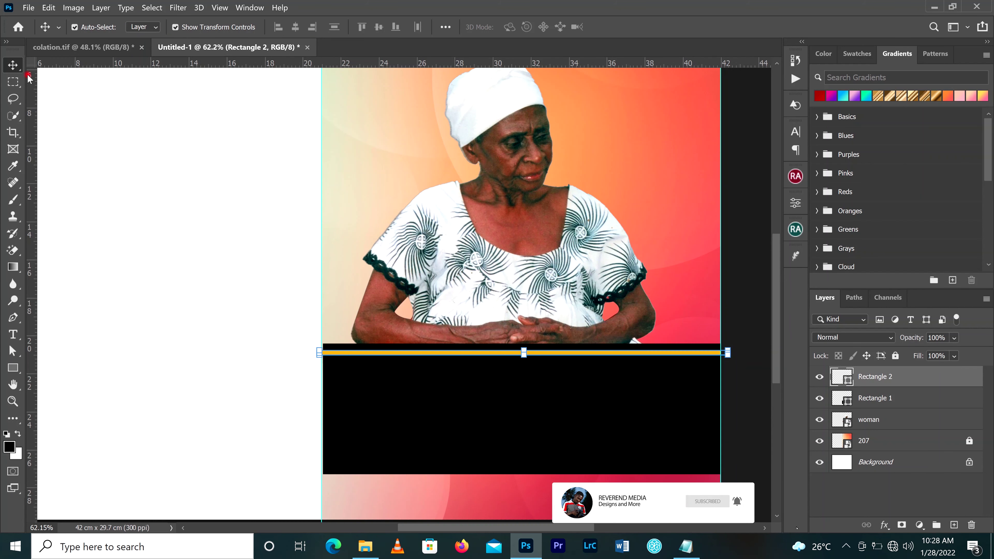
{"action": "left_click", "coordinate": [739, 413]}
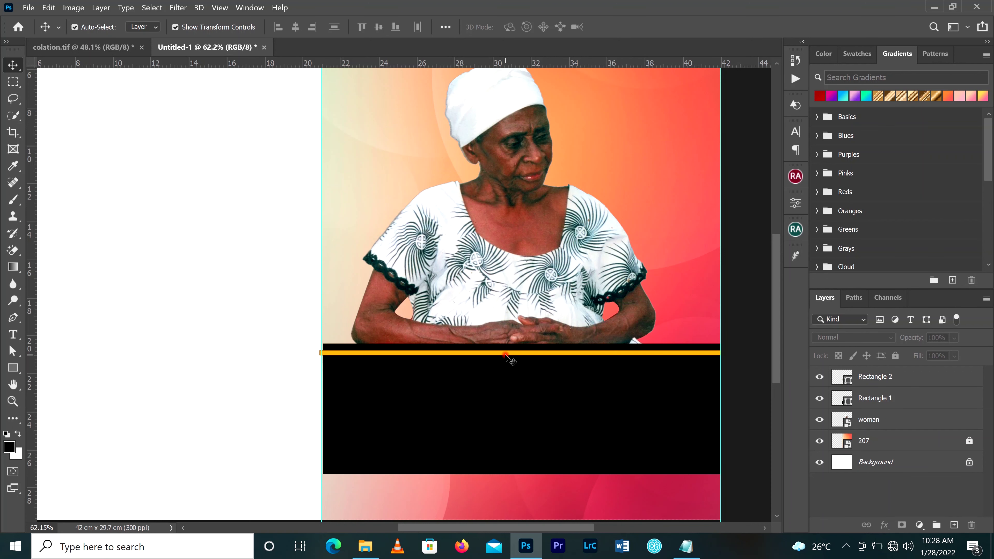
Trim the gold strip's left end and duplicate it along the panel's bottom edge
{"action": "scroll", "coordinate": [423, 358], "scroll_direction": "up", "scroll_amount": 2}
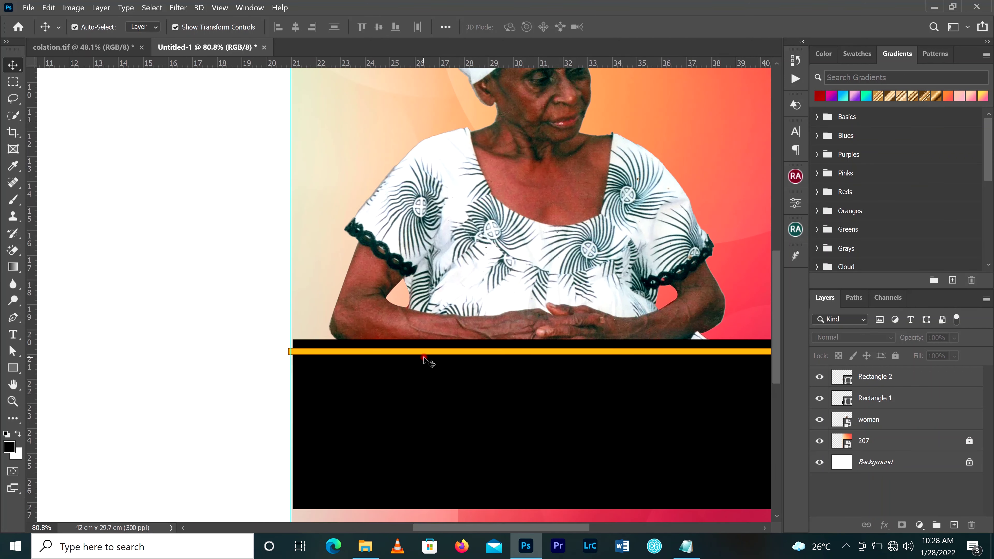
{"action": "scroll", "coordinate": [424, 358], "scroll_direction": "up", "scroll_amount": 1}
{"action": "left_click", "coordinate": [340, 351]}
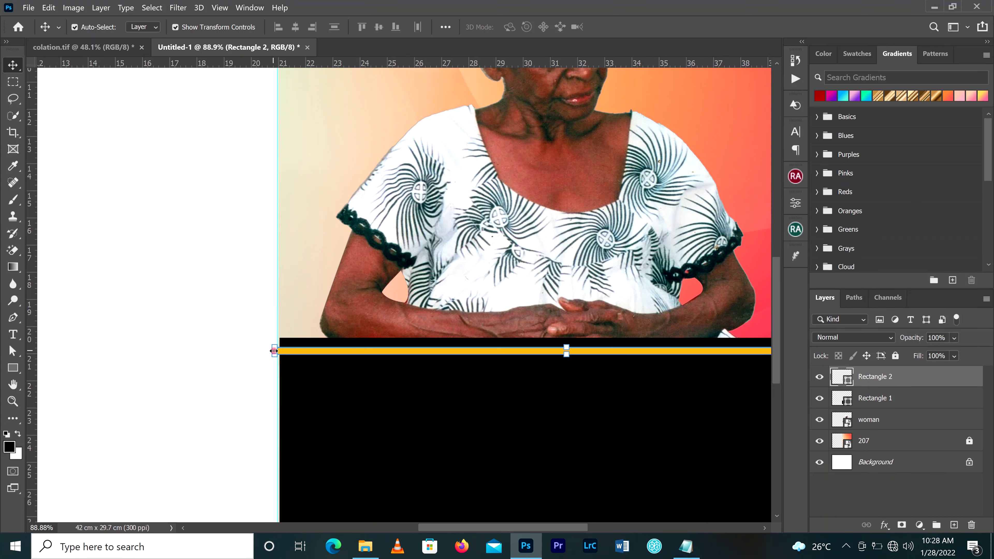
{"action": "left_click_drag", "start_coordinate": [274, 351], "coordinate": [278, 351]}
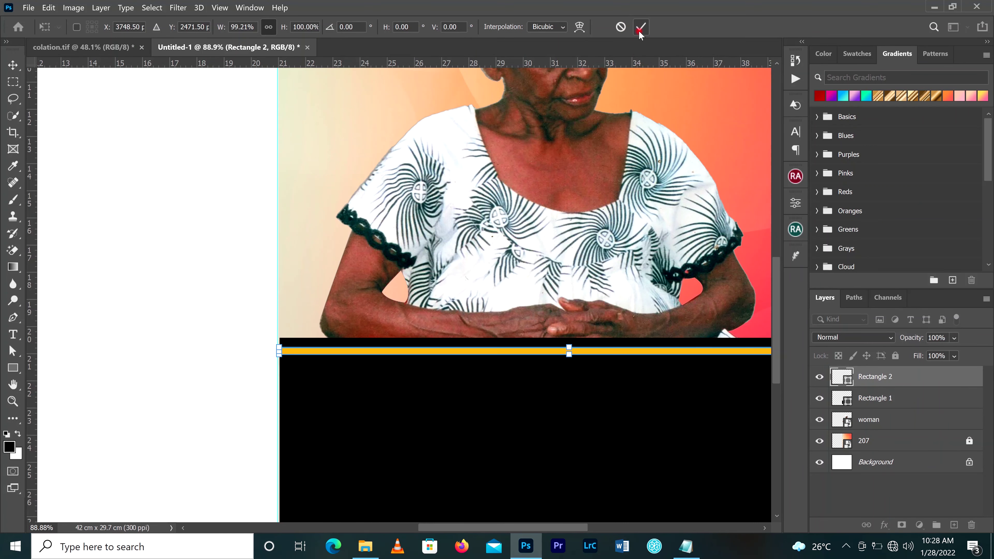
{"action": "scroll", "coordinate": [649, 333], "scroll_direction": "down", "scroll_amount": 3}
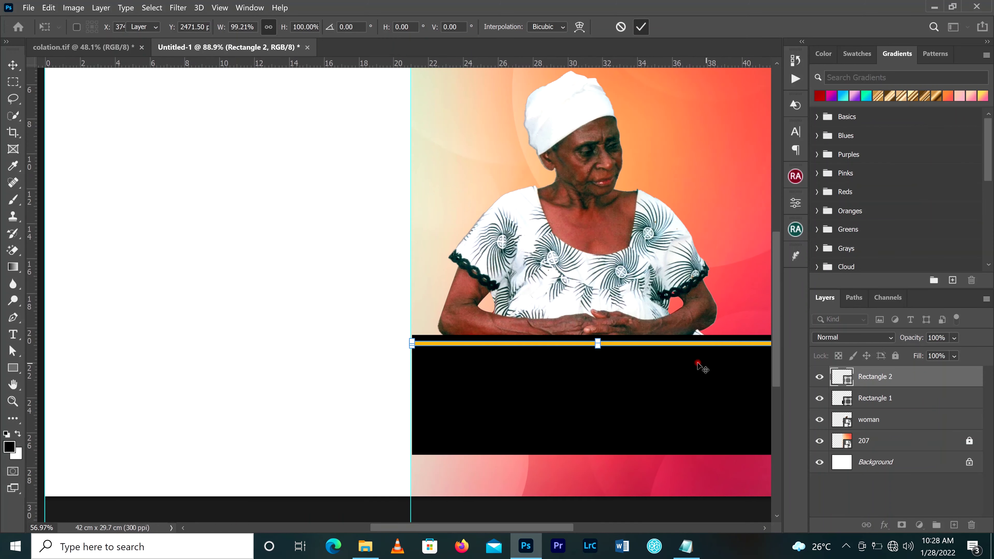
{"action": "key", "text": "Return"}
{"action": "left_click_drag", "start_coordinate": [511, 529], "coordinate": [530, 530]}
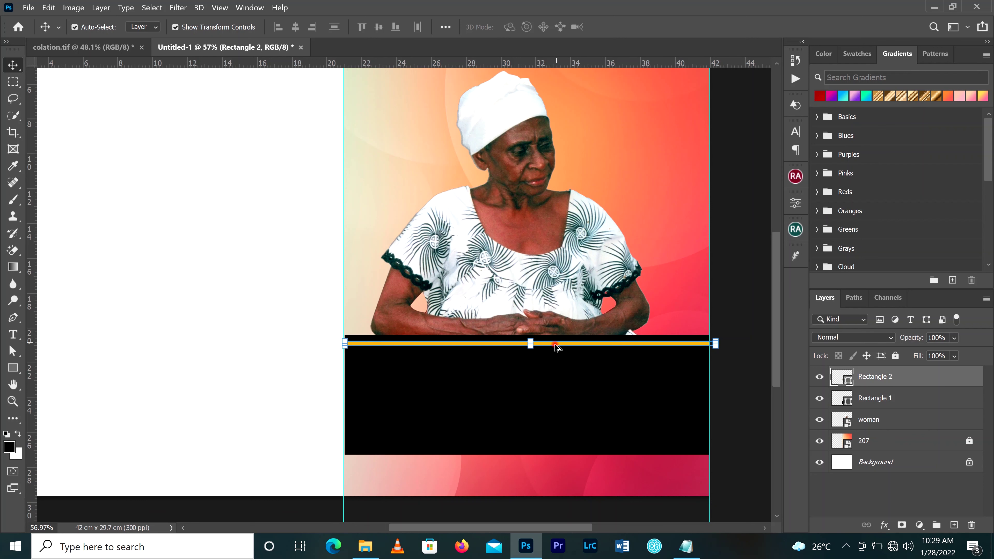
{"action": "left_click_drag", "start_coordinate": [557, 347], "coordinate": [554, 450]}
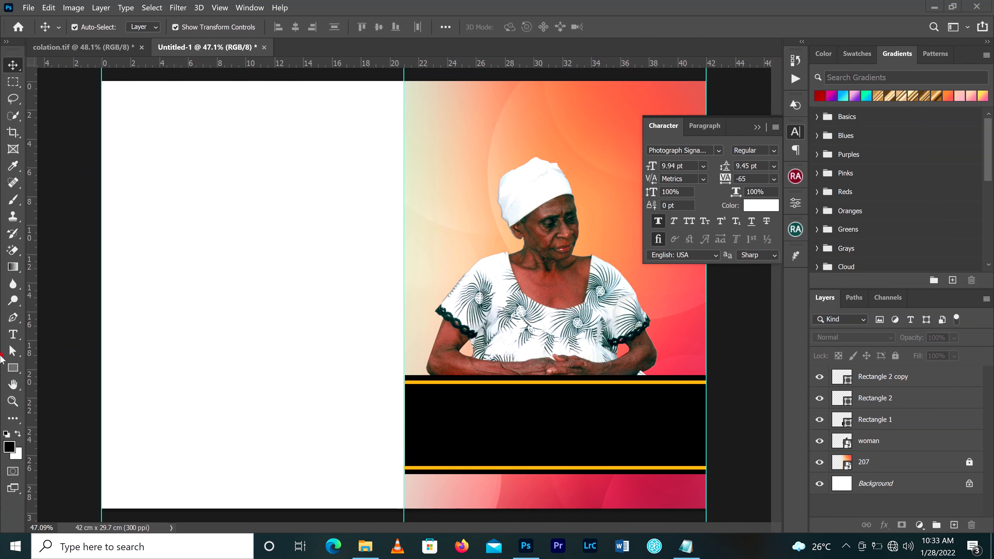
Add the Obaapanin text layer and enlarge it to about 833%
{"action": "left_click", "coordinate": [13, 336]}
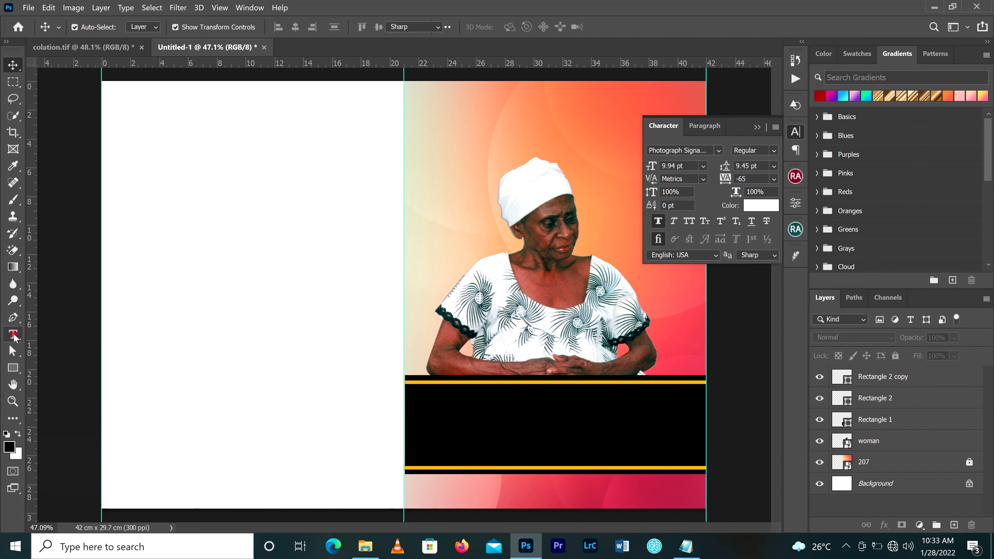
{"action": "left_click", "coordinate": [433, 258]}
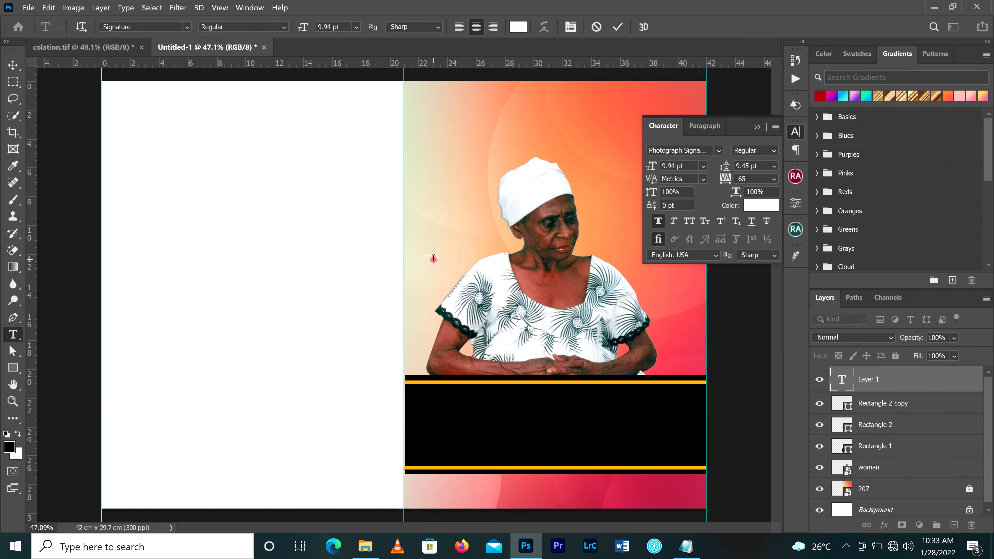
{"action": "left_click", "coordinate": [619, 26]}
{"action": "key", "text": "v"}
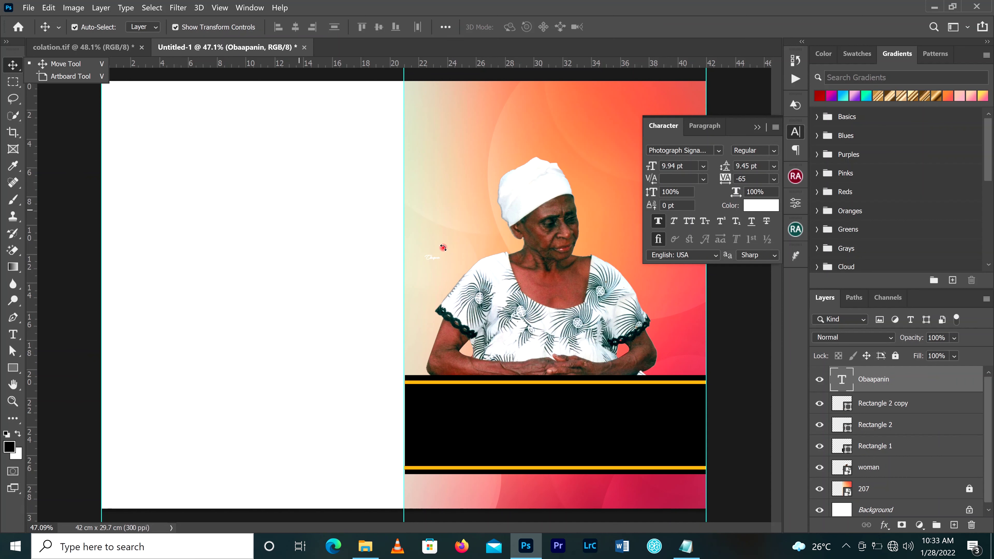
{"action": "key", "text": "ctrl+t"}
{"action": "left_click_drag", "start_coordinate": [441, 250], "coordinate": [554, 197]}
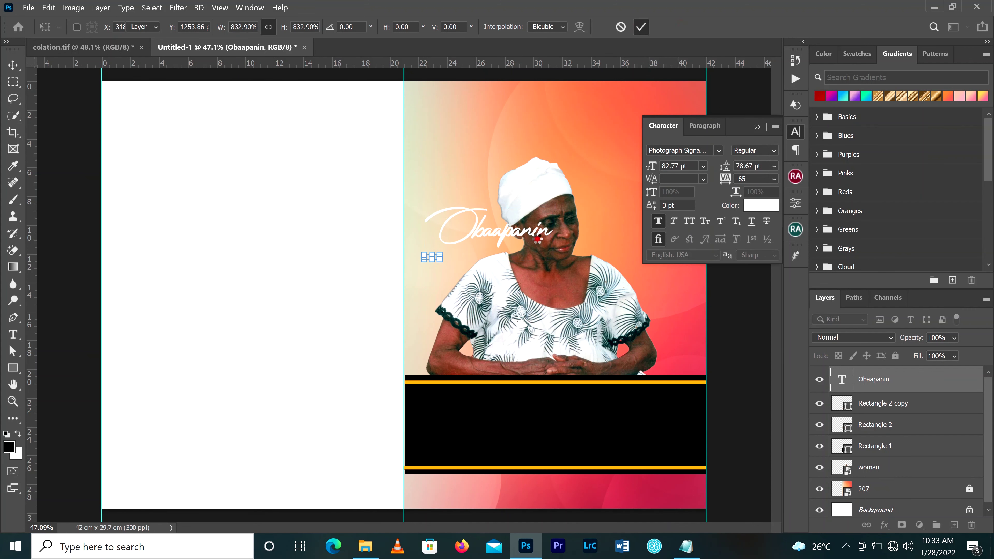
{"action": "left_click", "coordinate": [505, 229]}
{"action": "key", "text": "Return"}
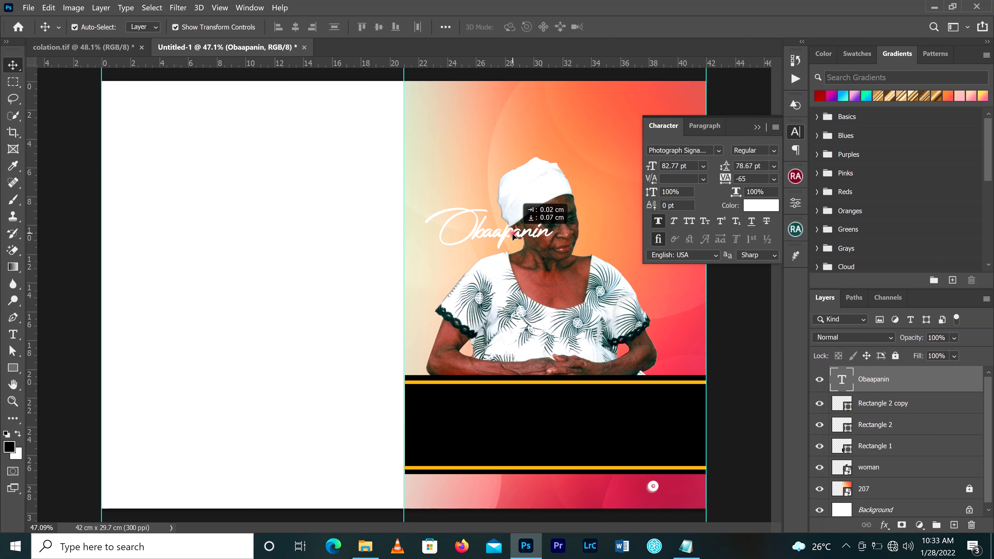
Move the Obaapanin text down onto the black band
{"action": "left_click", "coordinate": [512, 233]}
{"action": "left_click", "coordinate": [572, 226]}
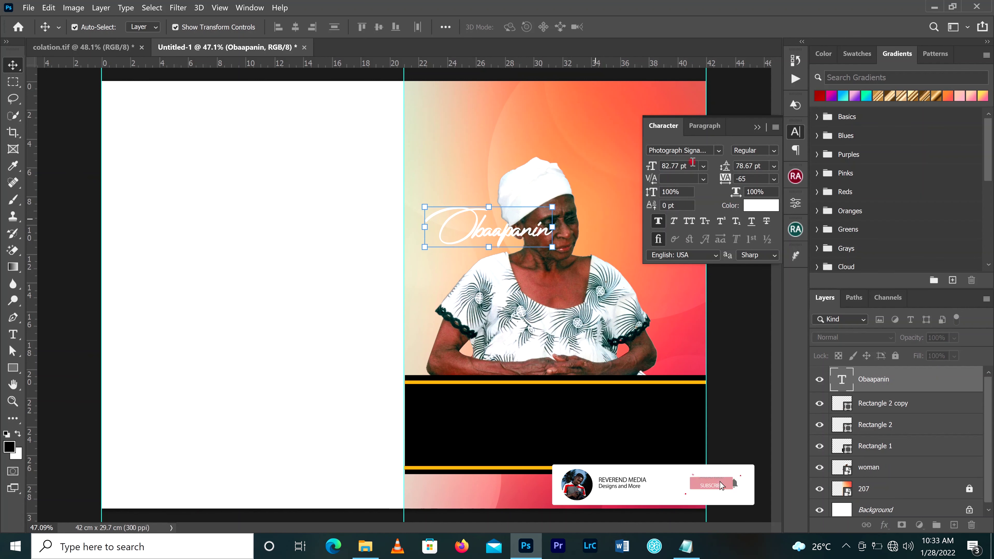
{"action": "left_click", "coordinate": [719, 150]}
{"action": "key", "text": "Escape"}
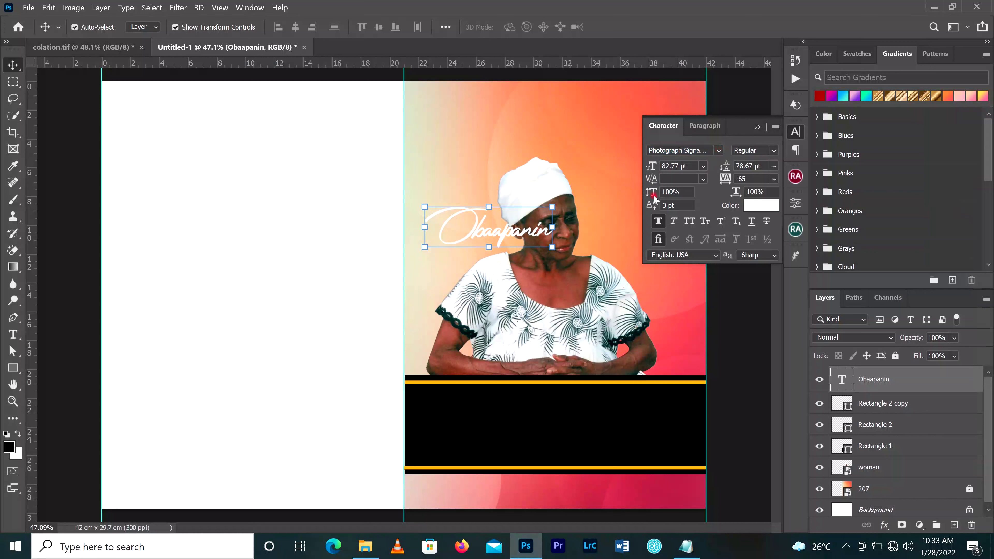
{"action": "left_click_drag", "start_coordinate": [509, 261], "coordinate": [524, 414]}
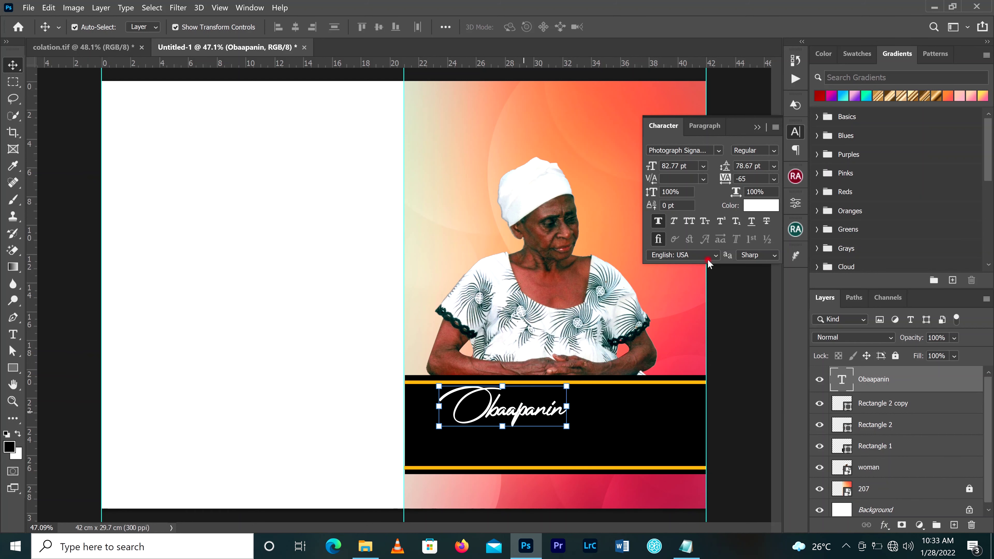
Colour the Obaapanin text ffba00, sampled from the gold stripe
{"action": "left_click", "coordinate": [757, 206]}
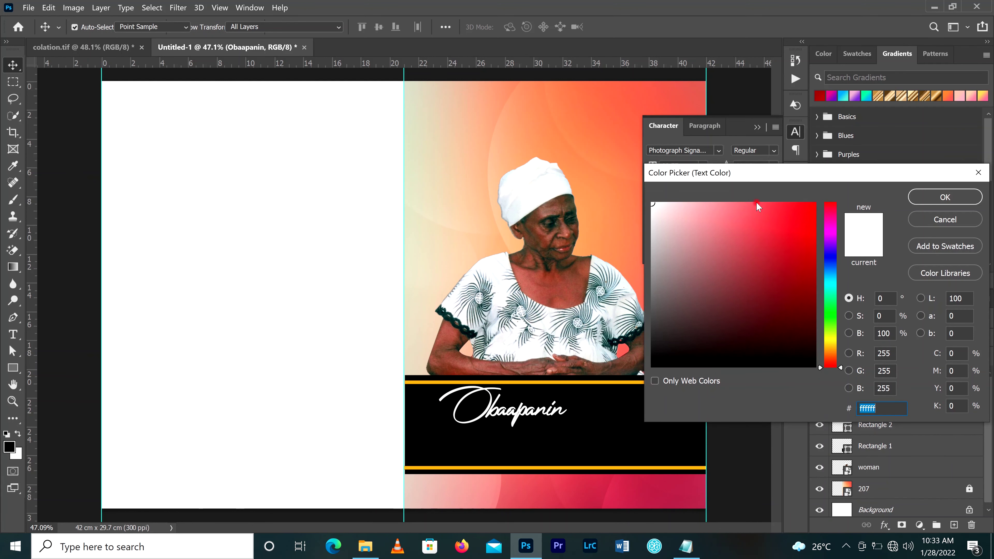
{"action": "left_click", "coordinate": [586, 381]}
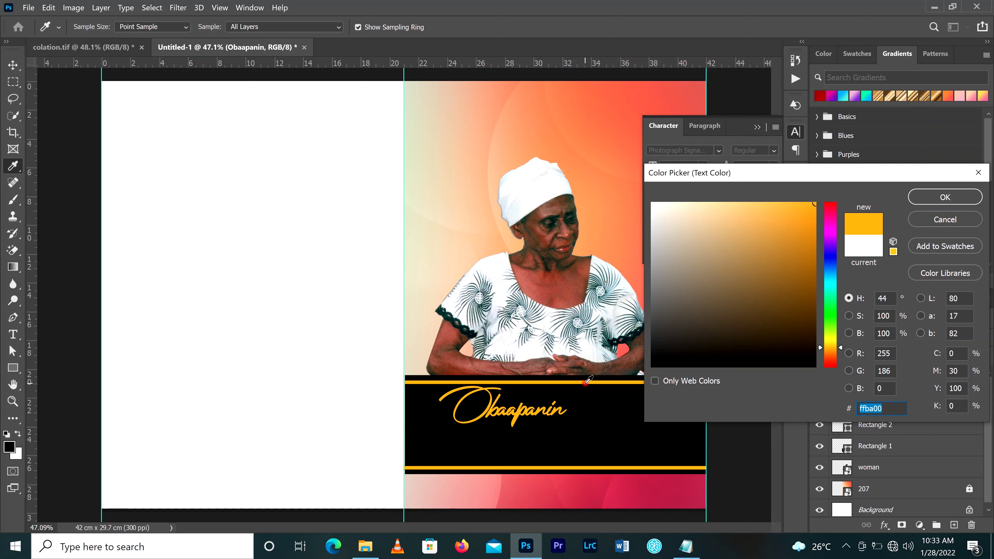
{"action": "left_click", "coordinate": [956, 199]}
{"action": "key", "text": "v"}
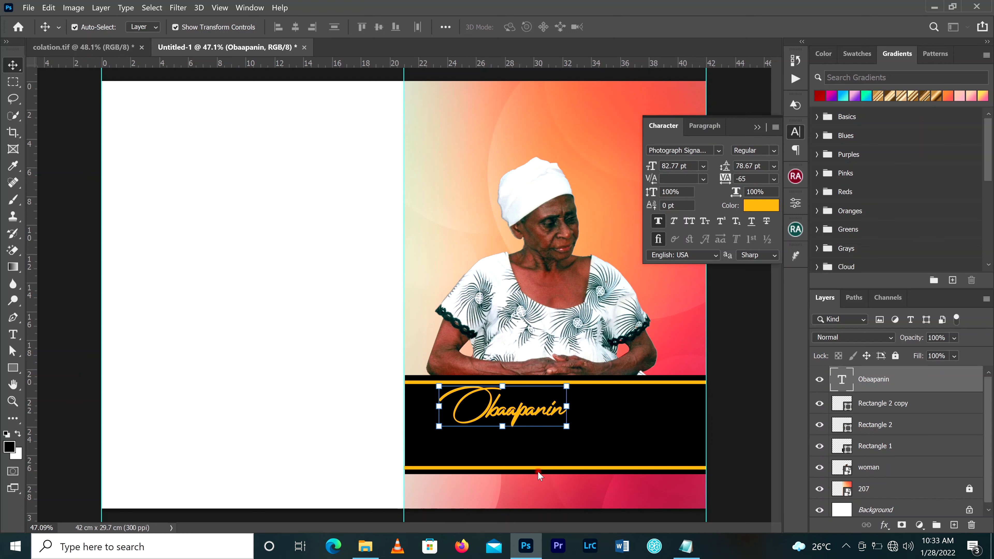
Type the deceased's name on a new text layer and enlarge it to about twice its size
{"action": "left_click", "coordinate": [13, 334]}
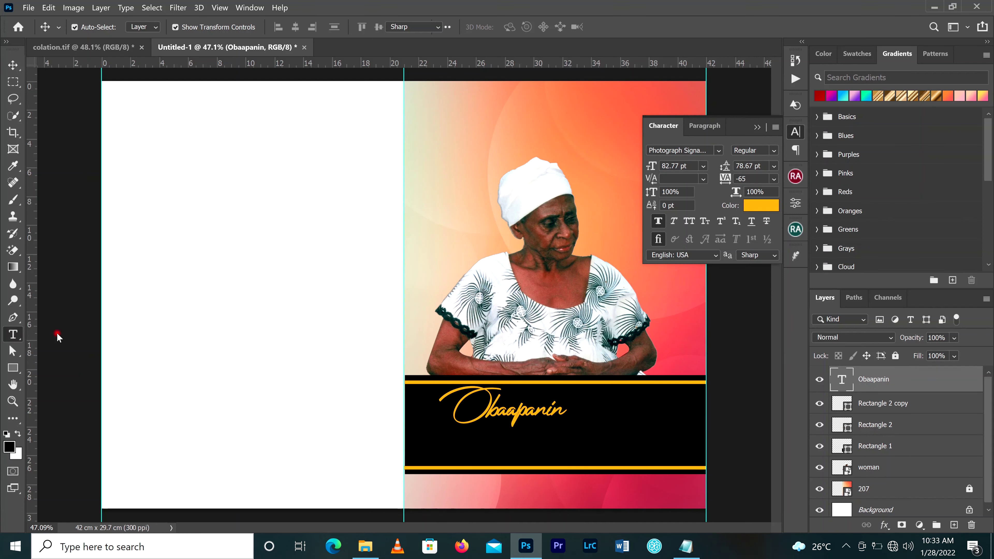
{"action": "left_click", "coordinate": [453, 238]}
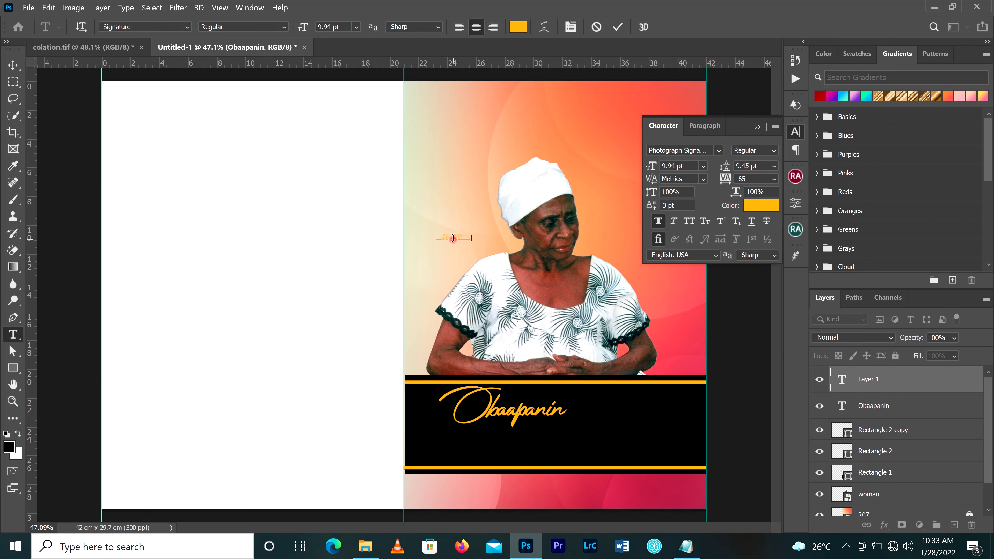
{"action": "type", "text": "ana"}
{"action": "left_click", "coordinate": [618, 27]}
{"action": "left_click", "coordinate": [13, 65]}
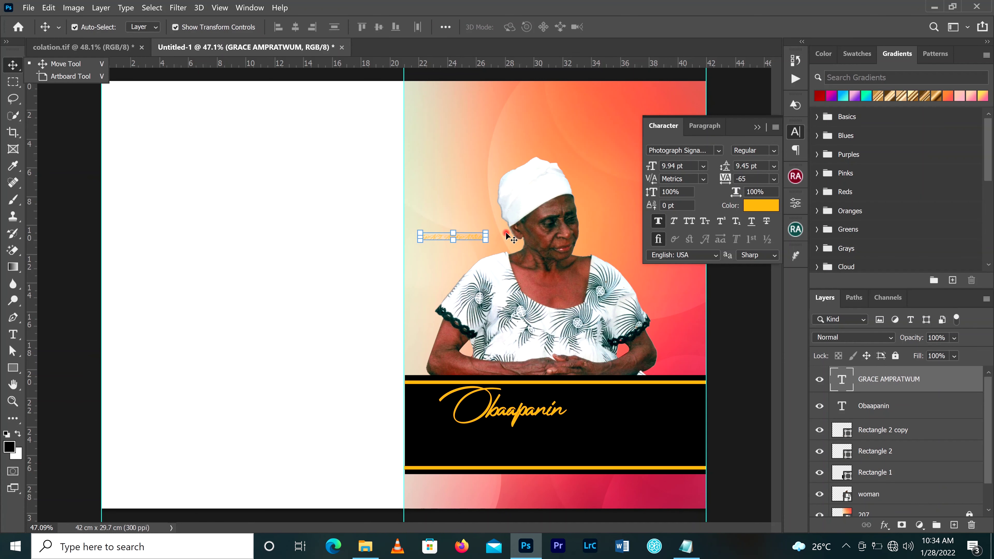
{"action": "left_click_drag", "start_coordinate": [485, 231], "coordinate": [559, 191]}
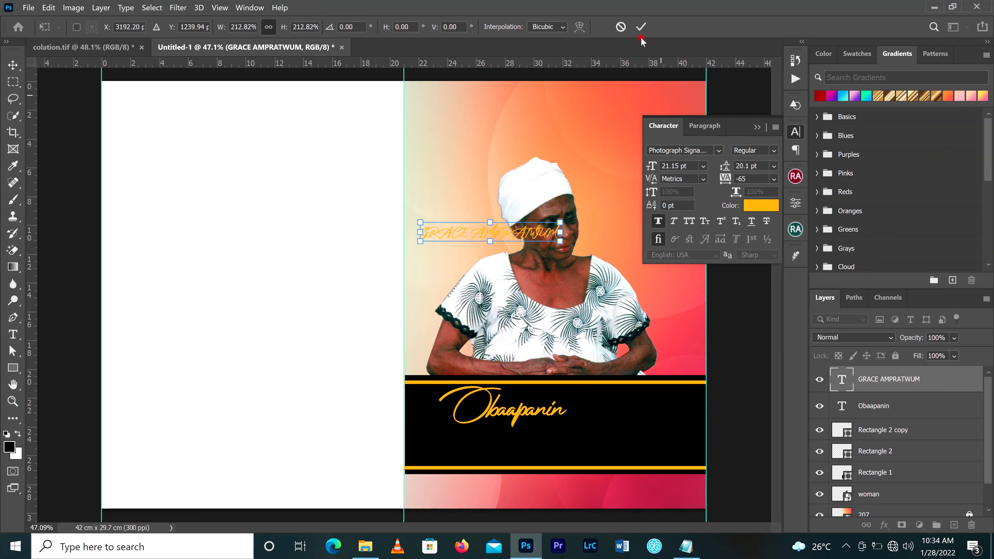
{"action": "left_click", "coordinate": [641, 27]}
Set the name in Impact, enlarge it about 216%, and move it below Obaapanin on the band
{"action": "left_click", "coordinate": [718, 150]}
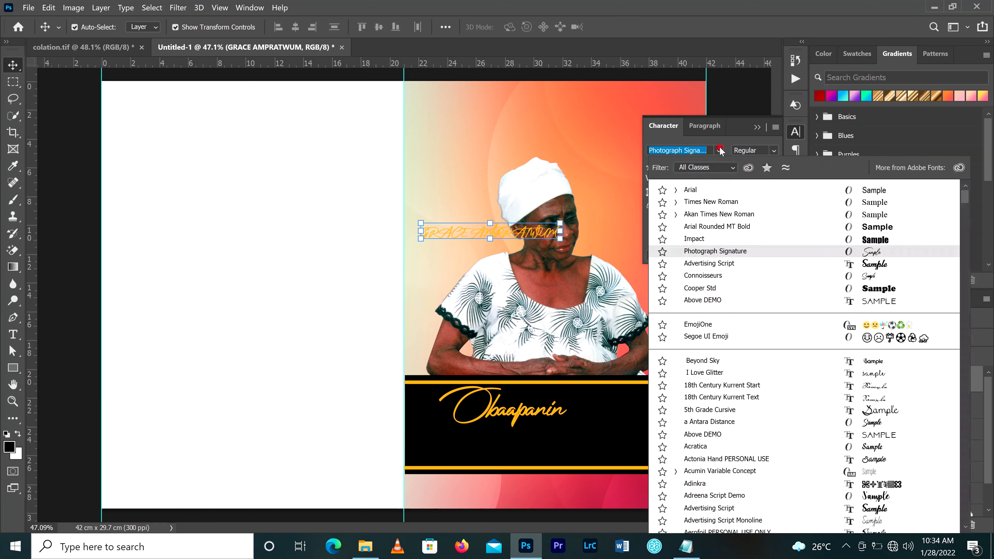
{"action": "left_click", "coordinate": [666, 239]}
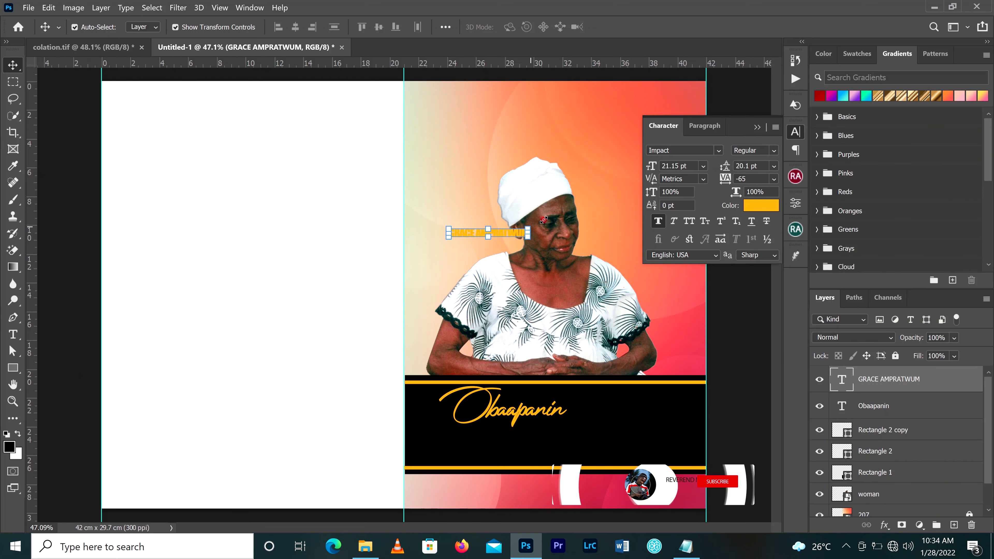
{"action": "key", "text": "ctrl+t"}
{"action": "left_click_drag", "start_coordinate": [581, 204], "coordinate": [621, 192]}
{"action": "left_click", "coordinate": [641, 27]}
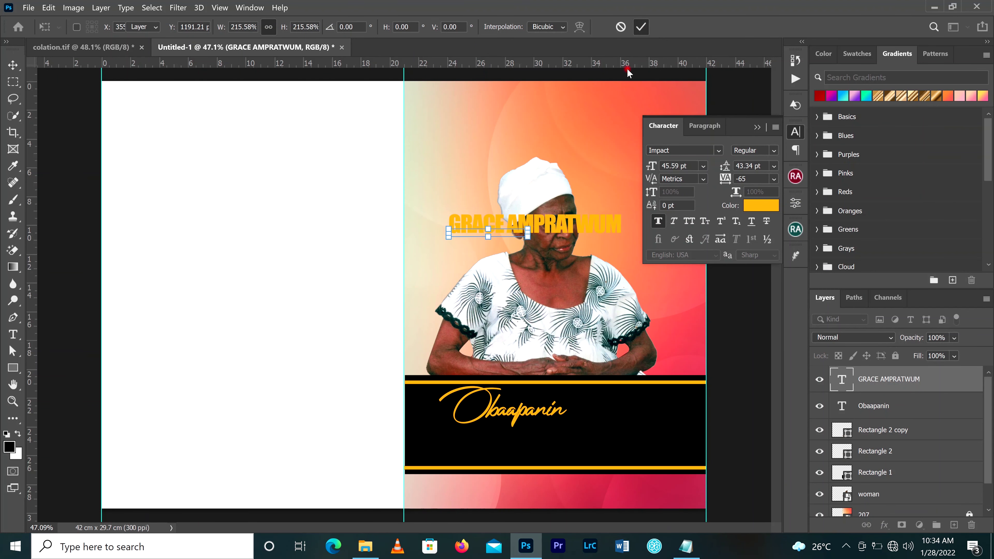
{"action": "left_click_drag", "start_coordinate": [561, 227], "coordinate": [552, 442]}
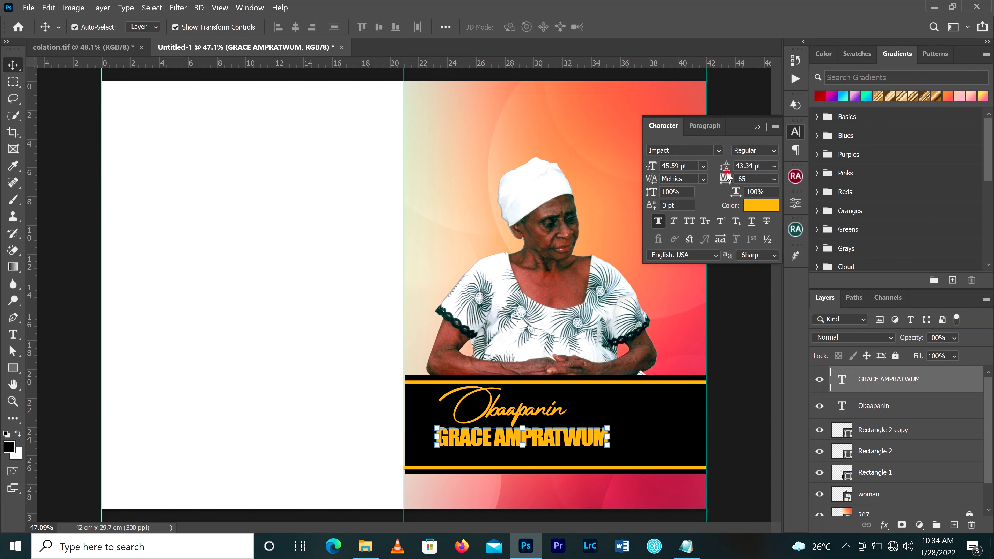
Set the name's tracking to 75, centre it, and colour it light orange fa944a
{"action": "left_click_drag", "start_coordinate": [725, 181], "coordinate": [727, 181]}
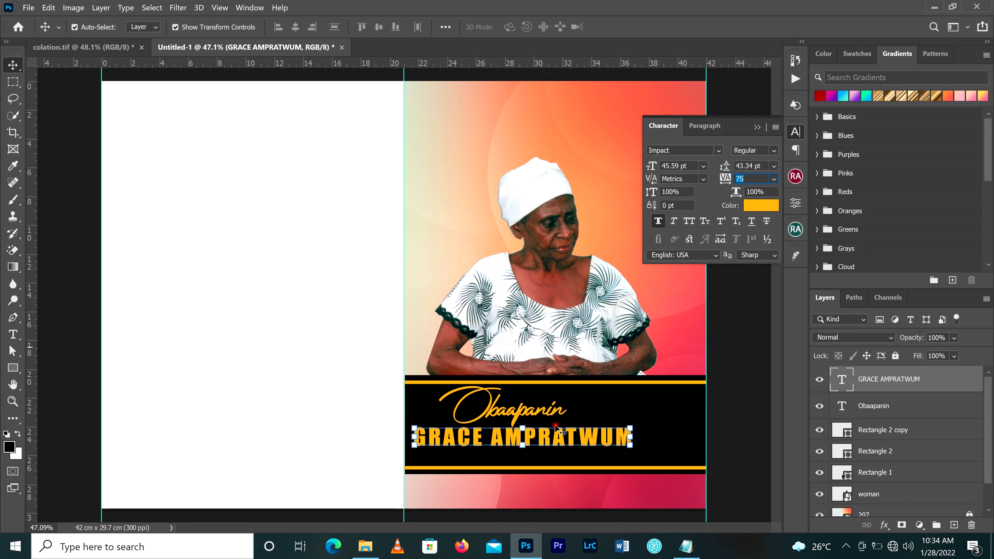
{"action": "left_click_drag", "start_coordinate": [566, 435], "coordinate": [581, 436]}
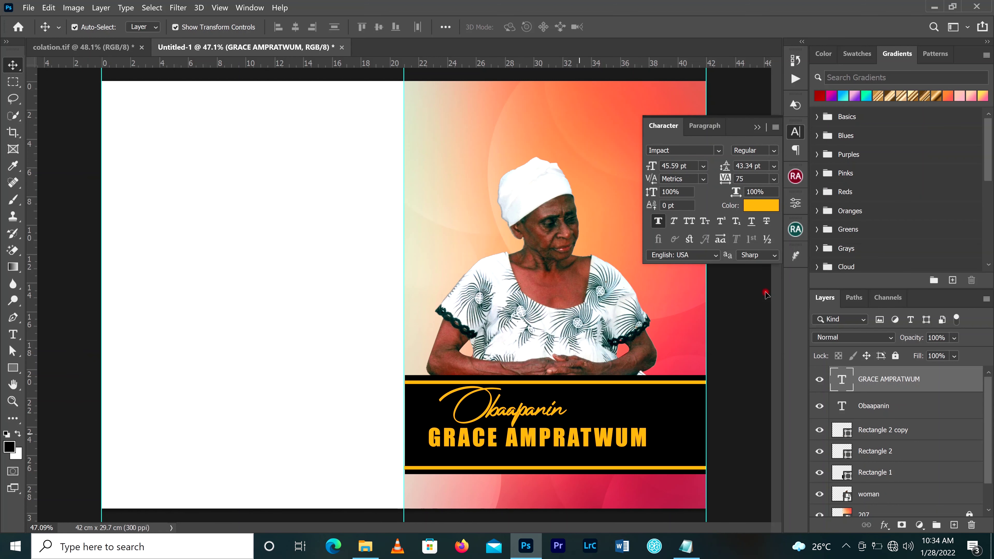
{"action": "left_click", "coordinate": [759, 211]}
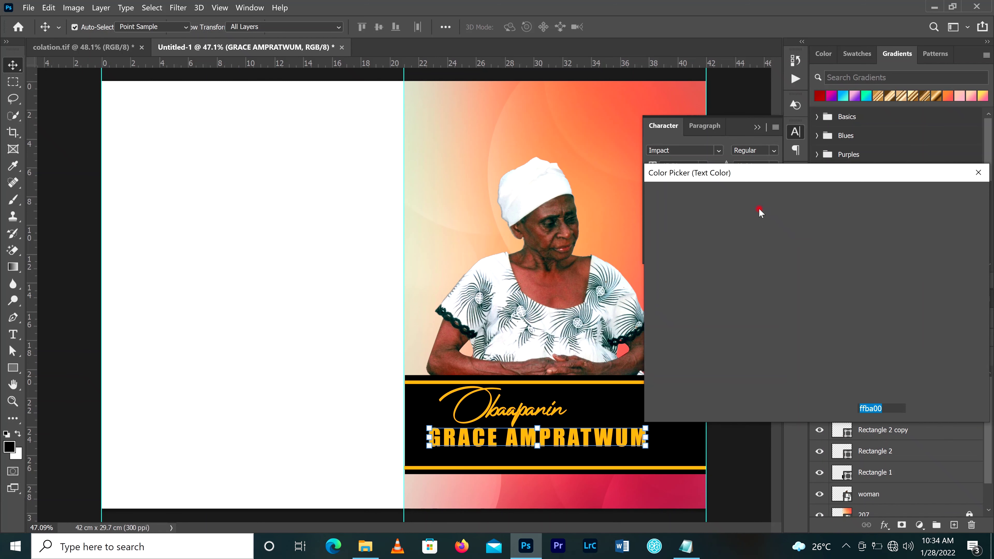
{"action": "left_click", "coordinate": [614, 202]}
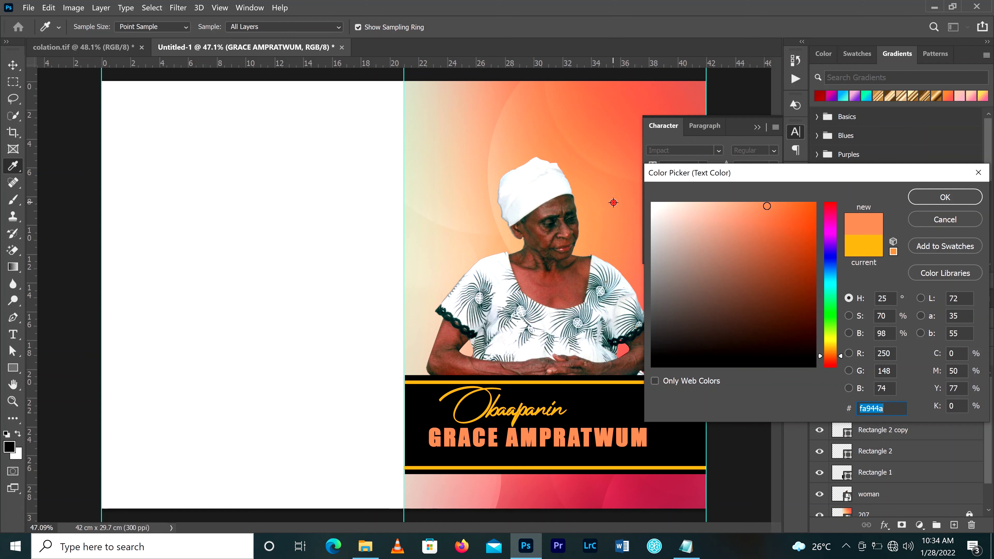
{"action": "left_click", "coordinate": [938, 198]}
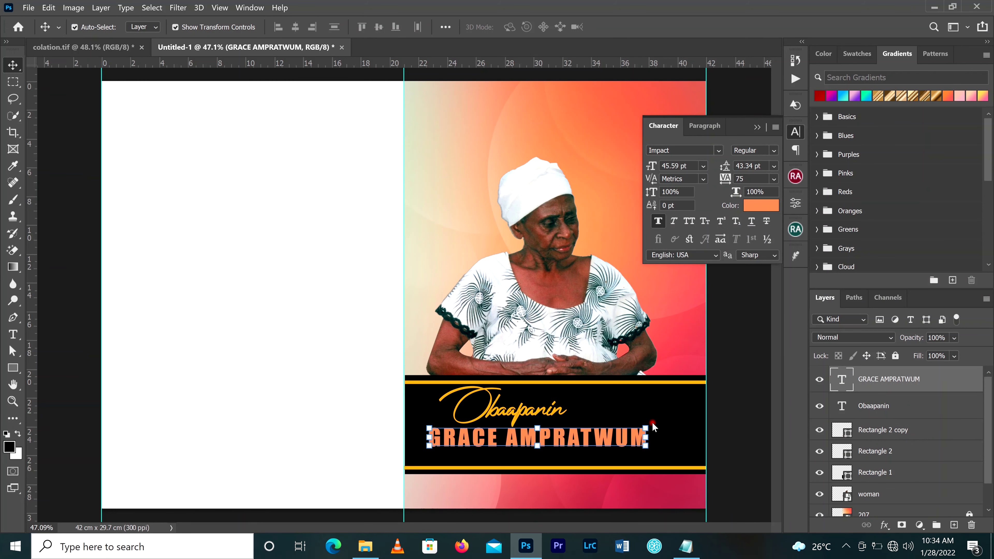
{"action": "left_click", "coordinate": [757, 126]}
{"action": "left_click", "coordinate": [13, 334]}
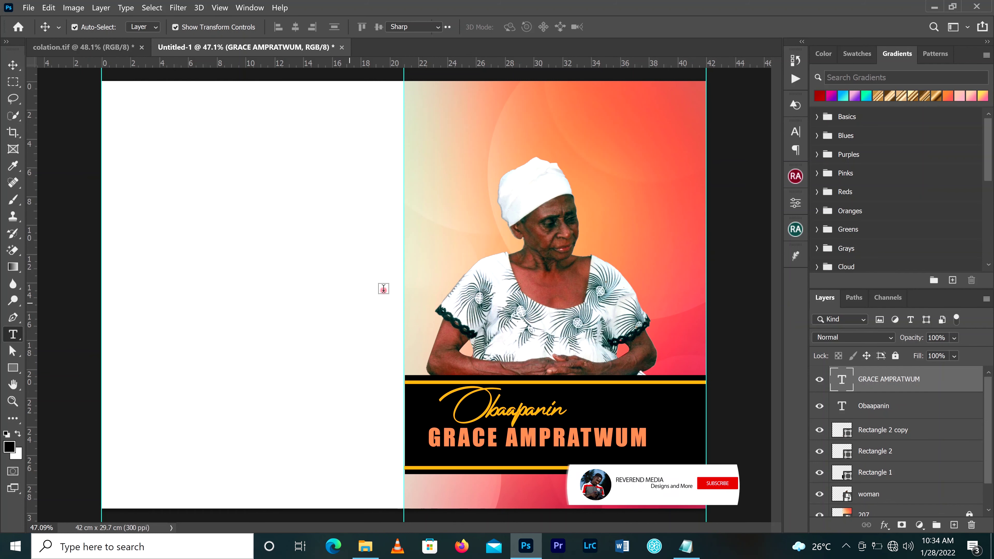
Type the deceased's a.k.a. alias line as a new text layer on the portrait
{"action": "left_click", "coordinate": [435, 252]}
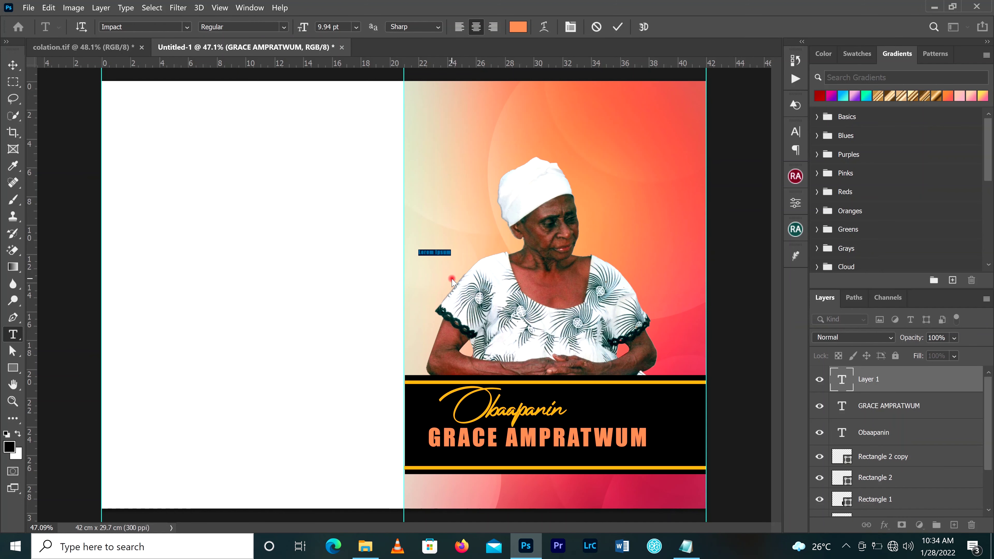
{"action": "key", "text": "Right"}
{"action": "type", "text": ".a"}
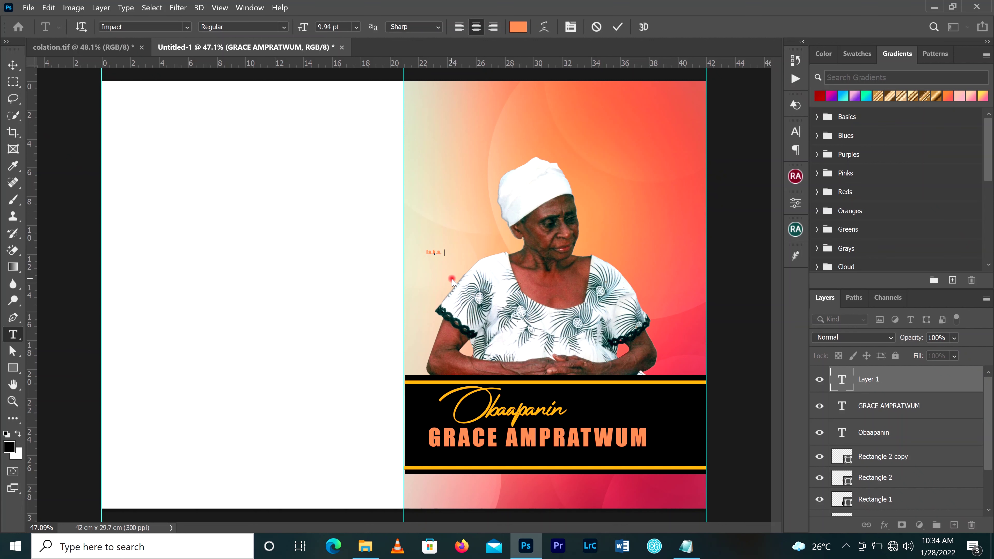
{"action": "type", "text": "adwoa"}
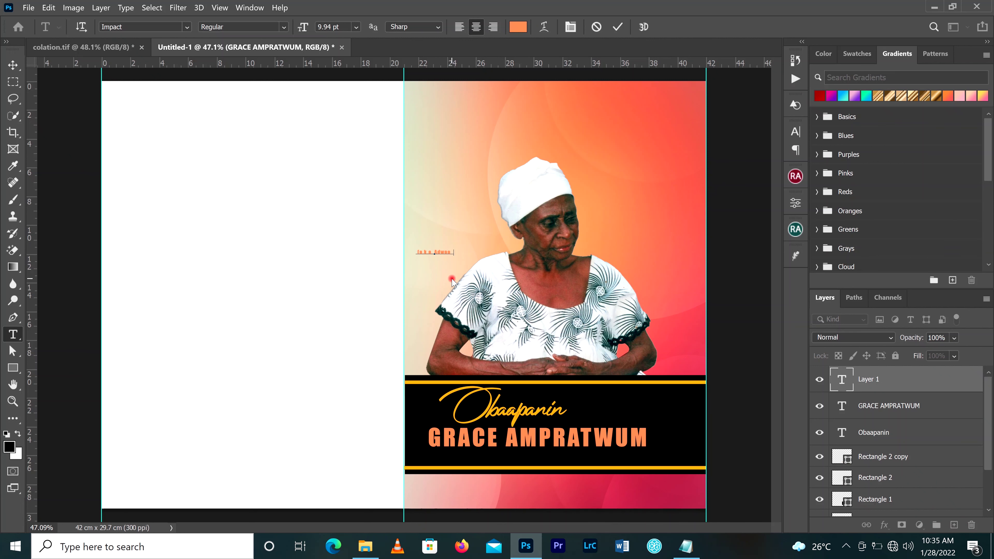
{"action": "type", "text": " Ksia"}
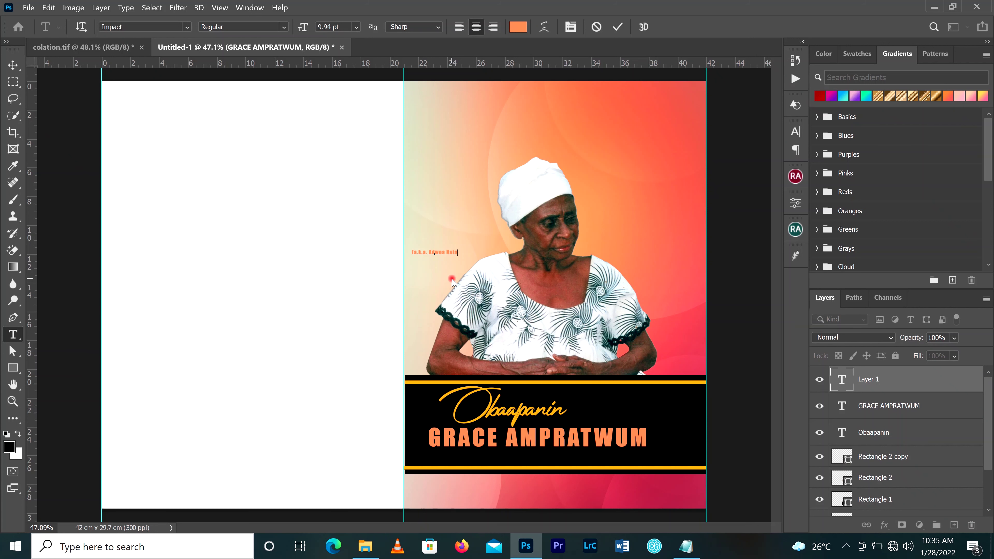
{"action": "type", "text": ")"}
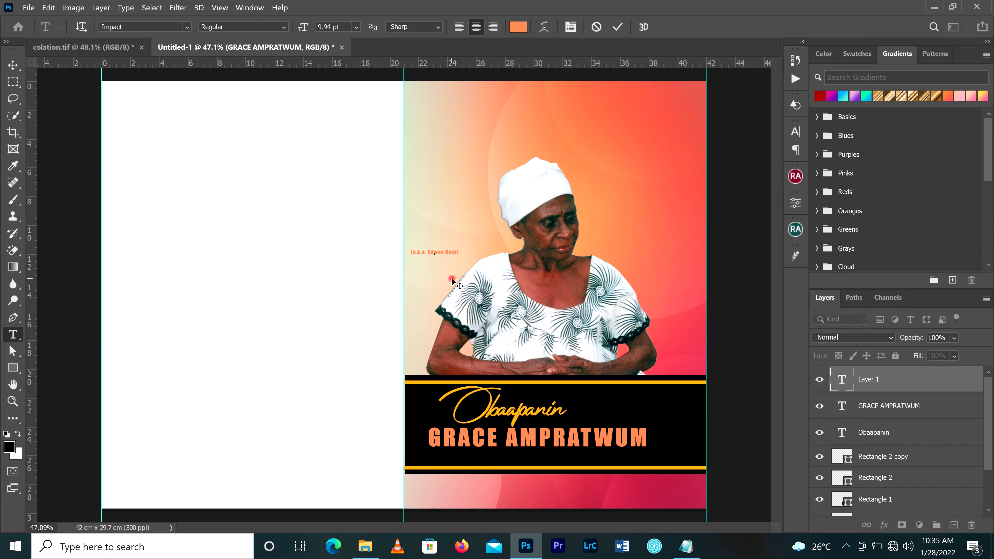
{"action": "left_click", "coordinate": [618, 28]}
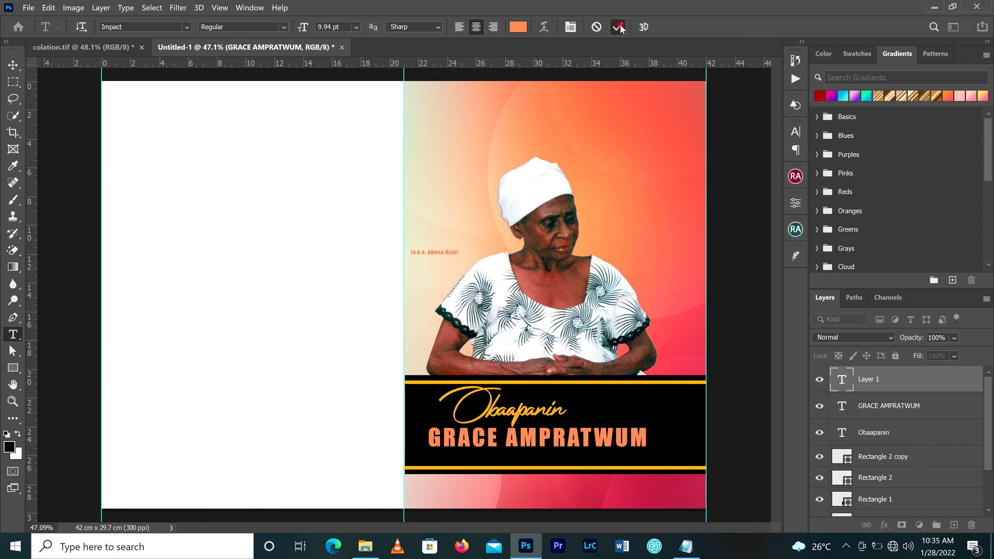
Change the a.k.a. line's font from Impact to Arial in the Character panel
{"action": "left_click", "coordinate": [16, 68]}
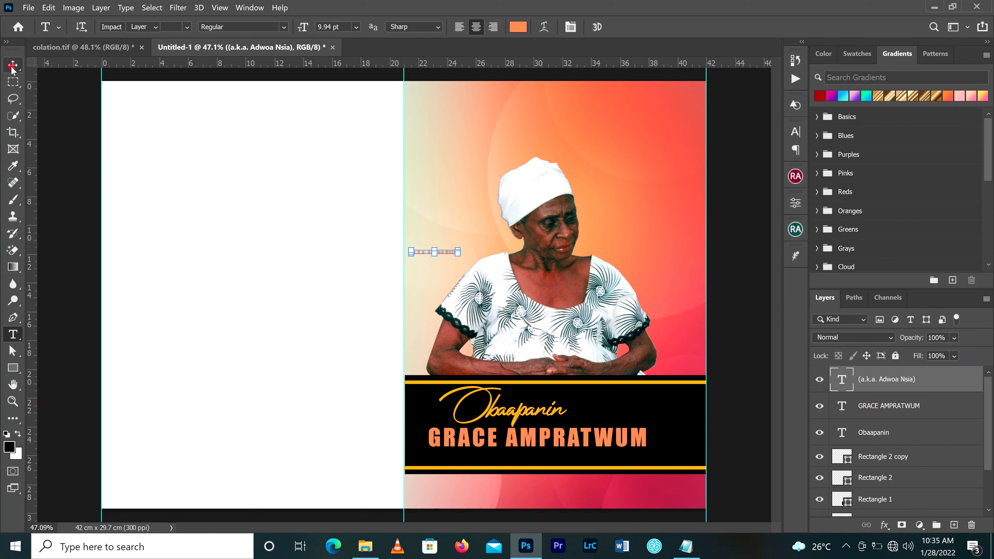
{"action": "left_click", "coordinate": [796, 131]}
{"action": "left_click", "coordinate": [719, 151]}
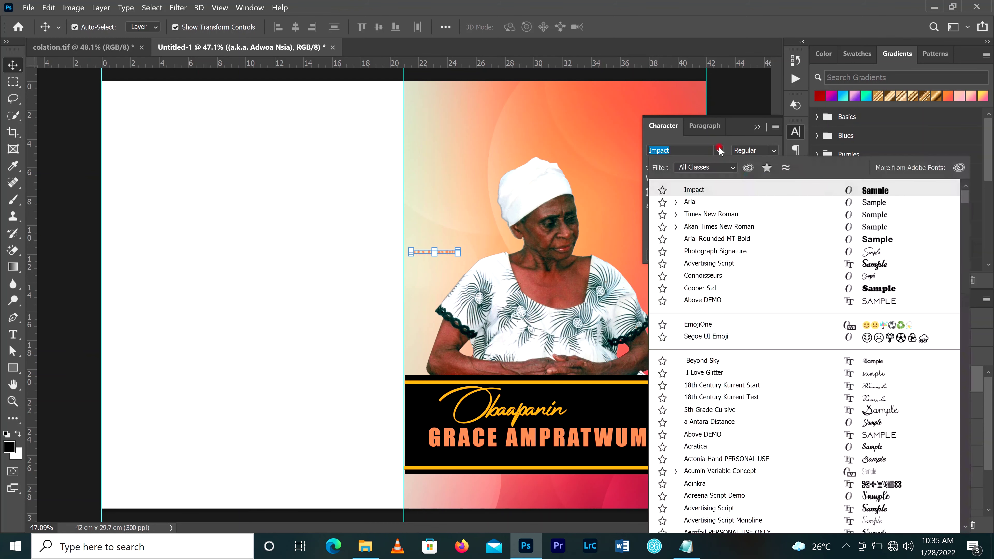
{"action": "left_click", "coordinate": [704, 200]}
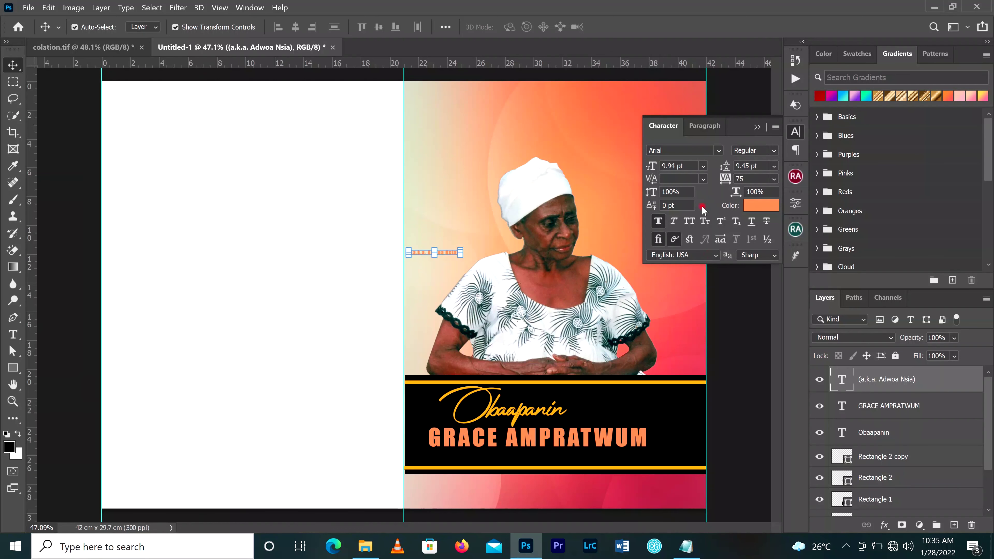
{"action": "left_click", "coordinate": [454, 253]}
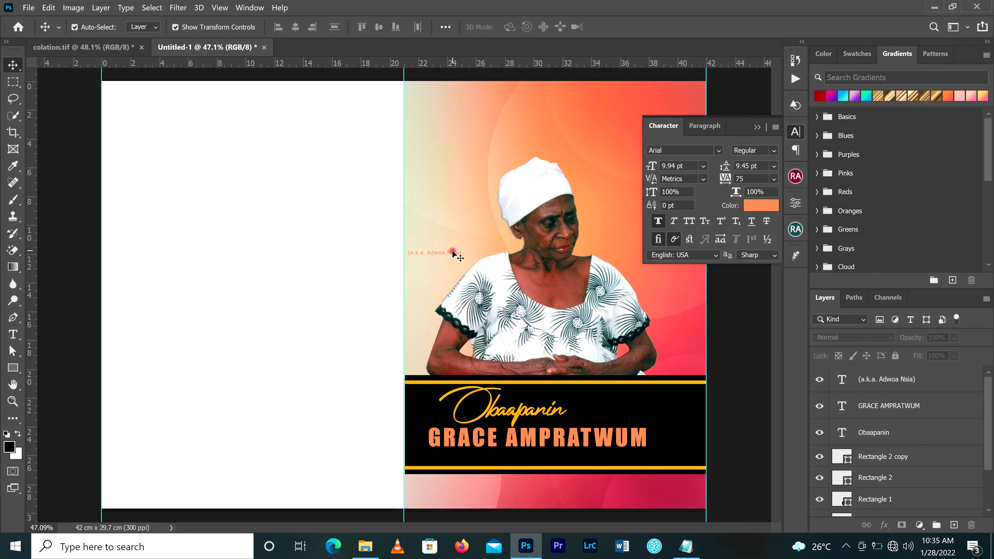
Drag the a.k.a. text layer down onto the black banner beneath the full name
{"action": "left_click", "coordinate": [358, 245]}
{"action": "left_click", "coordinate": [552, 226]}
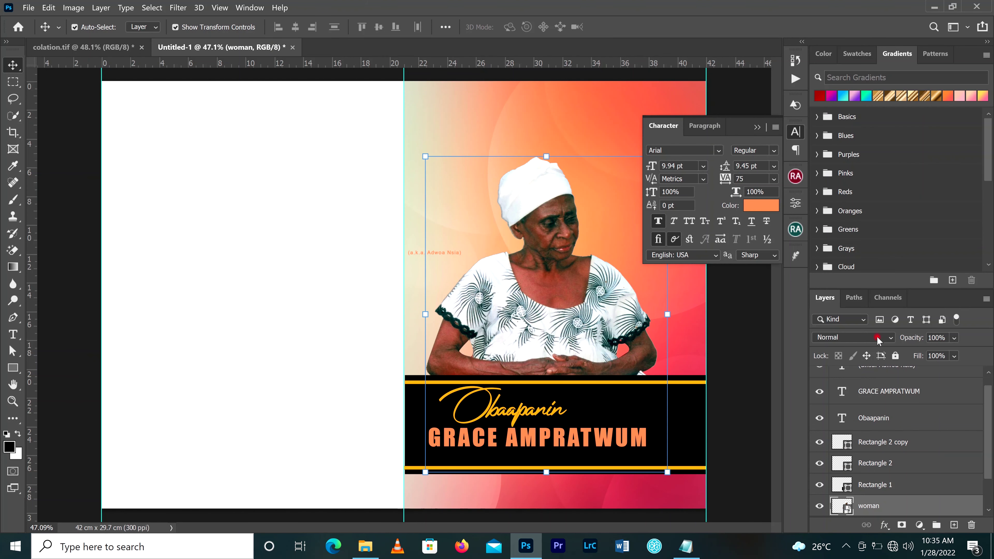
{"action": "left_click", "coordinate": [442, 254]}
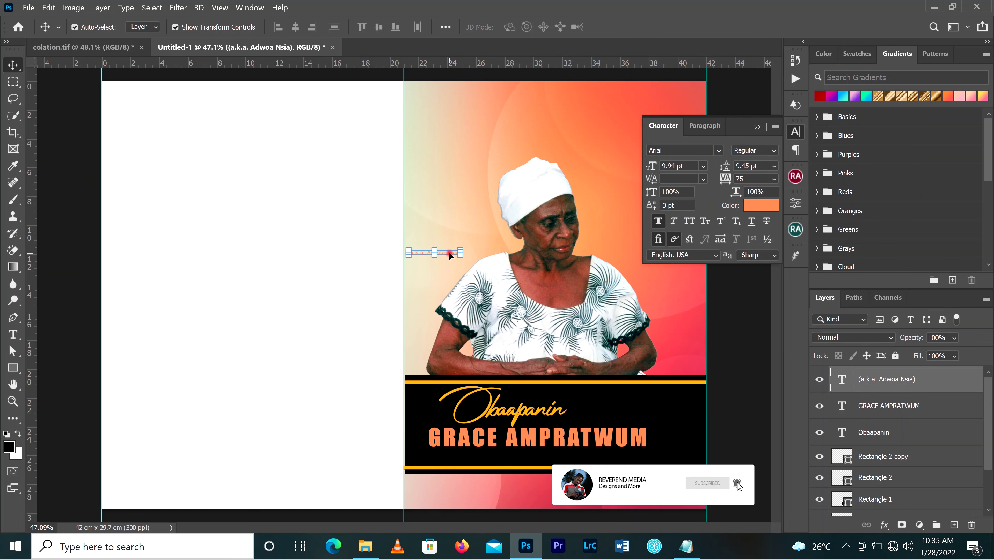
{"action": "left_click_drag", "start_coordinate": [450, 255], "coordinate": [502, 460]}
Enlarge the a.k.a. line to 24 pt and shift it toward the centre
{"action": "left_click", "coordinate": [703, 166]}
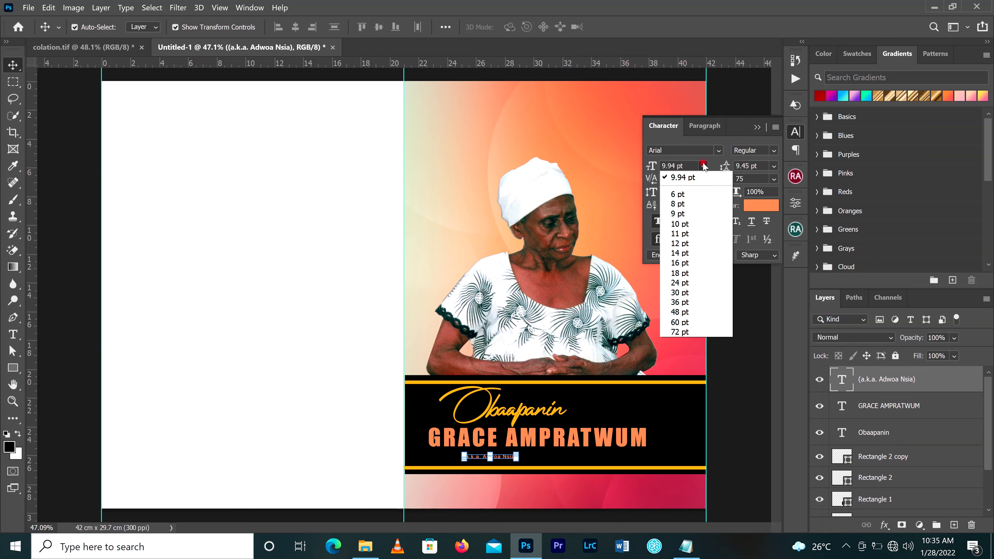
{"action": "left_click", "coordinate": [682, 260]}
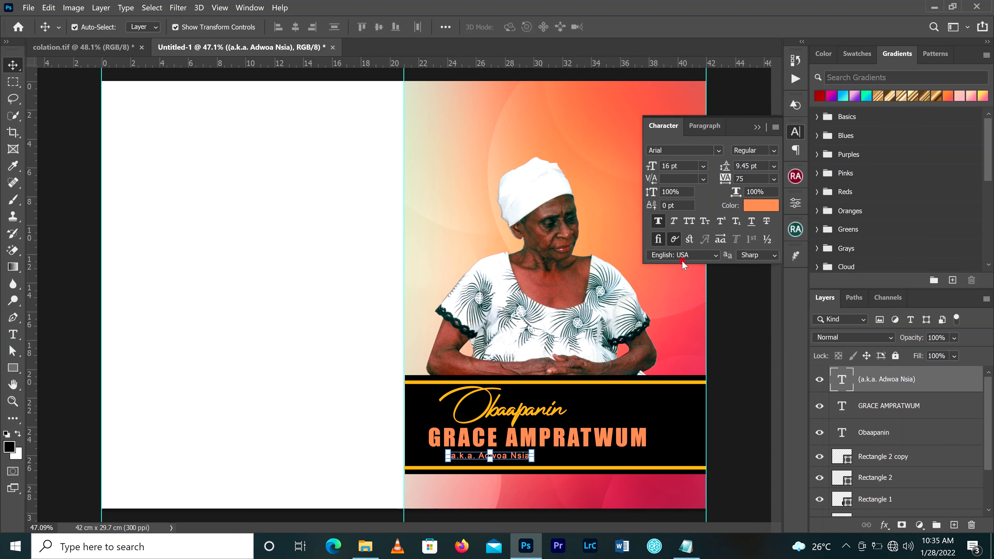
{"action": "left_click", "coordinate": [703, 166]}
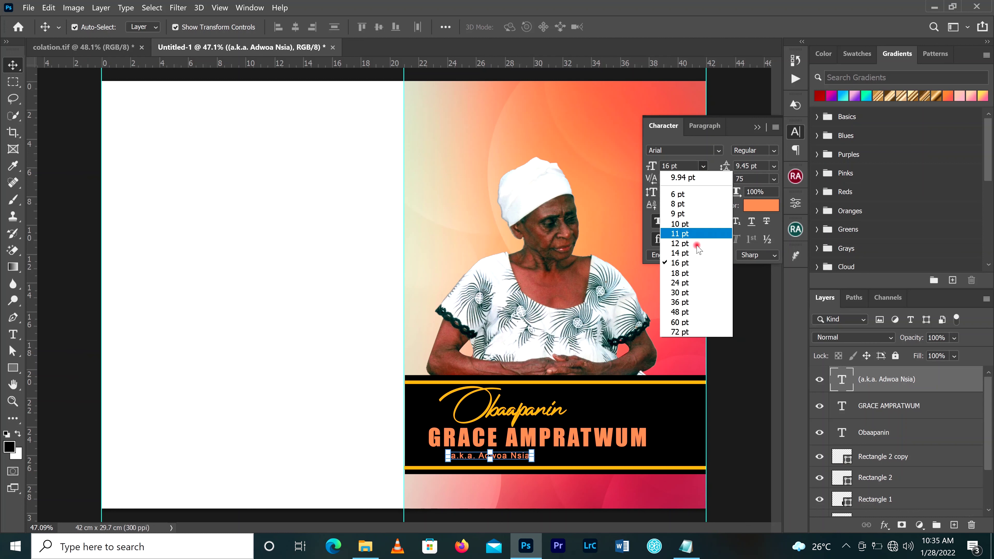
{"action": "left_click", "coordinate": [696, 274]}
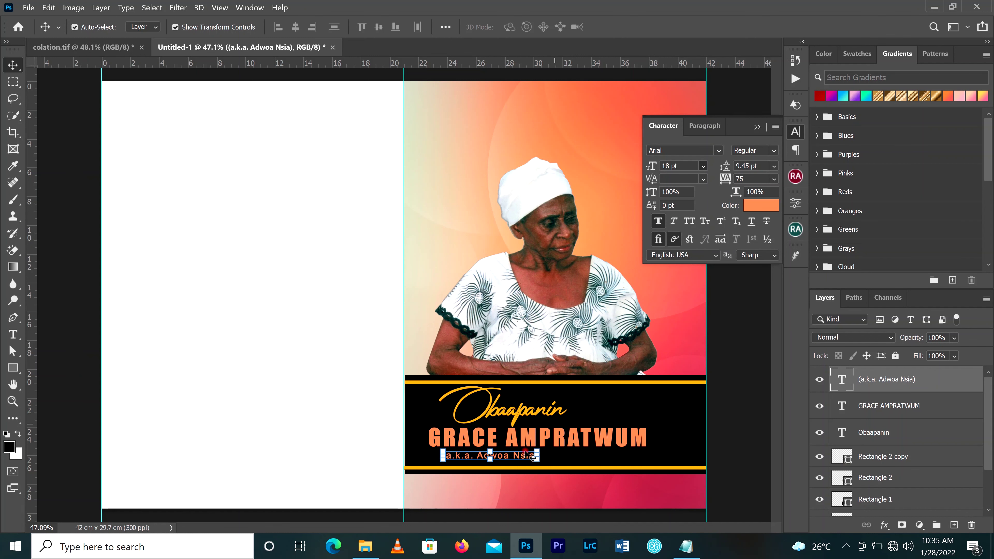
{"action": "left_click_drag", "start_coordinate": [524, 458], "coordinate": [558, 458]}
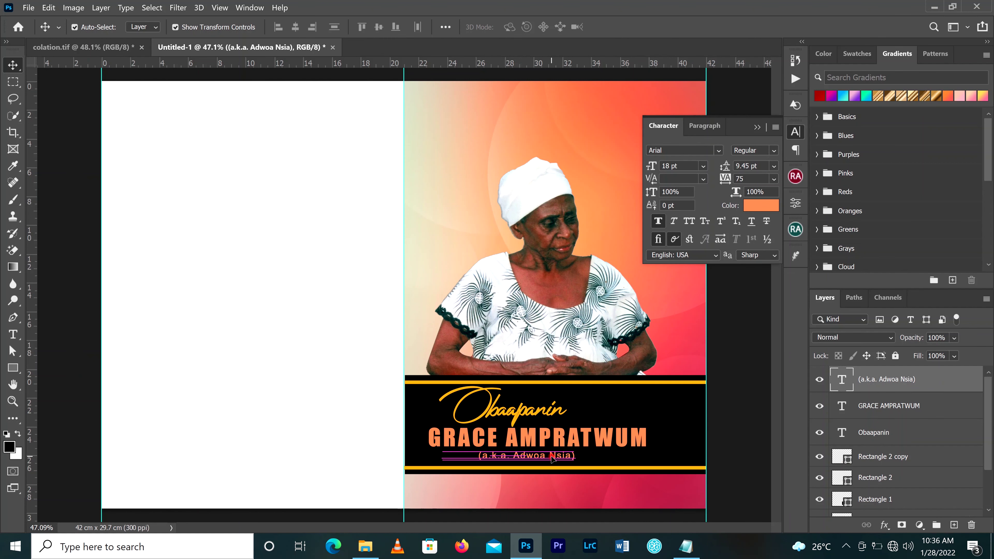
{"action": "left_click", "coordinate": [704, 166]}
{"action": "left_click", "coordinate": [686, 282]}
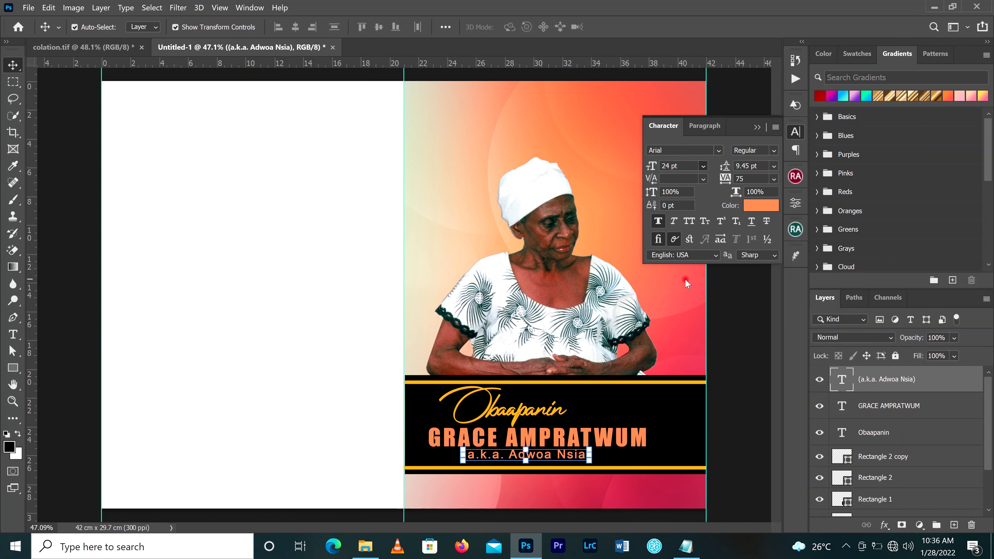
Colour the a.k.a. line white (#ffffff) and centre it under the name
{"action": "left_click", "coordinate": [761, 205]}
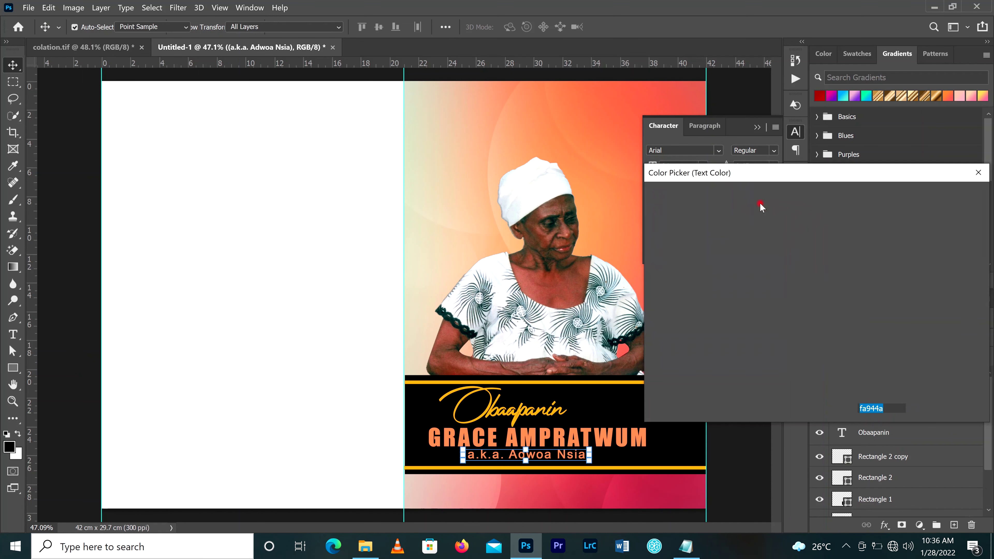
{"action": "left_click", "coordinate": [675, 227]}
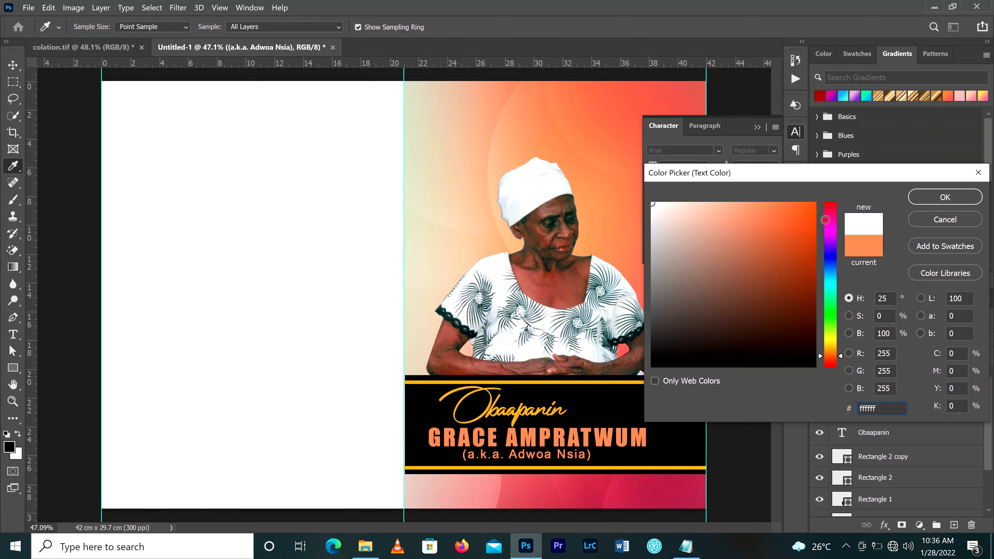
{"action": "left_click", "coordinate": [945, 197]}
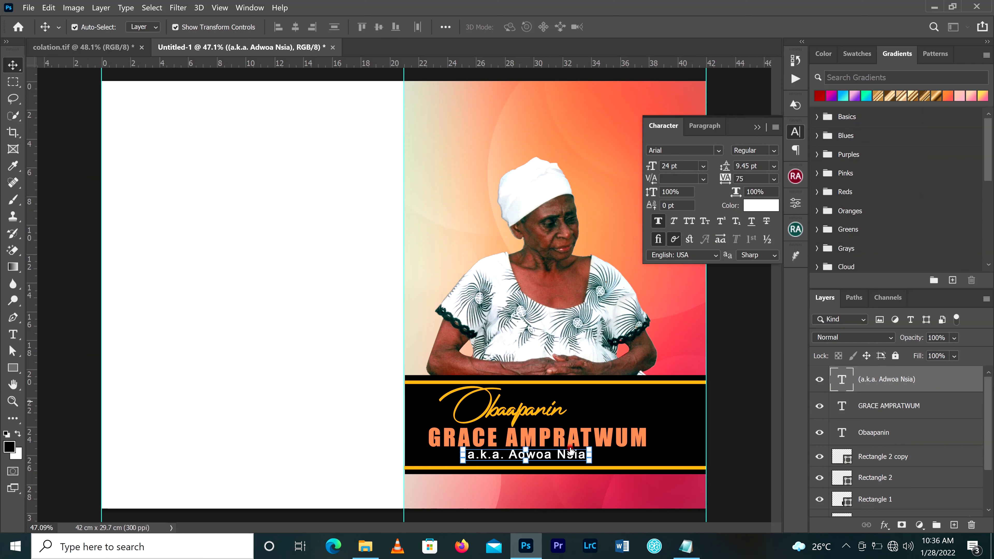
{"action": "left_click_drag", "start_coordinate": [566, 455], "coordinate": [565, 456]}
{"action": "left_click", "coordinate": [762, 126]}
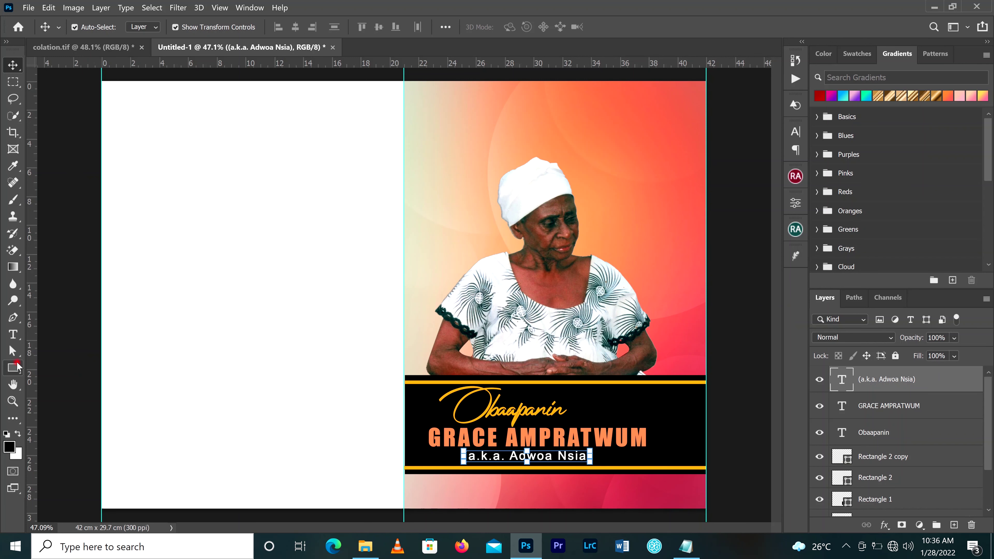
{"action": "left_click", "coordinate": [13, 334]}
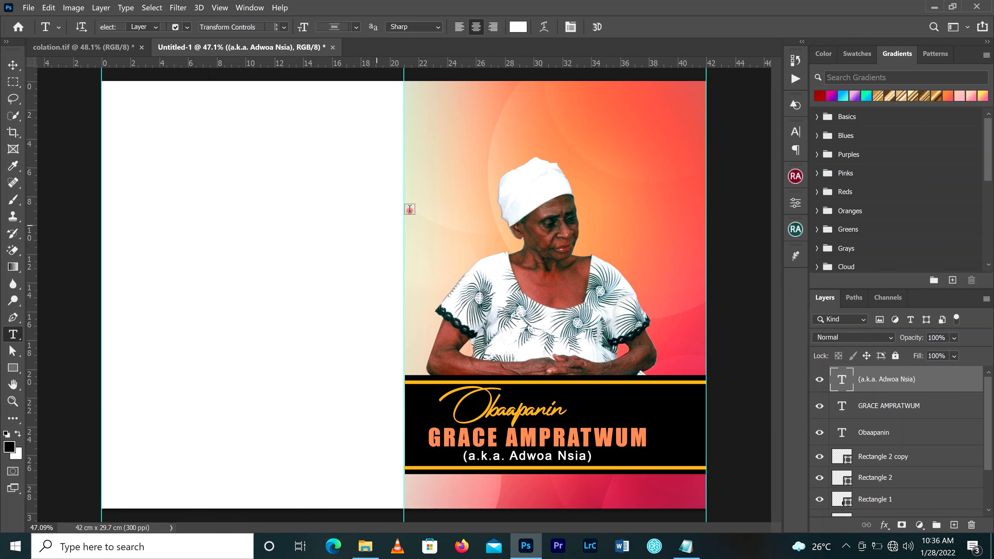
Replace the Lorem Ipsum placeholder with the two-line date and venue text, ON SATURDAY 12TH … AT DWENEWOHO
{"action": "left_click", "coordinate": [423, 190]}
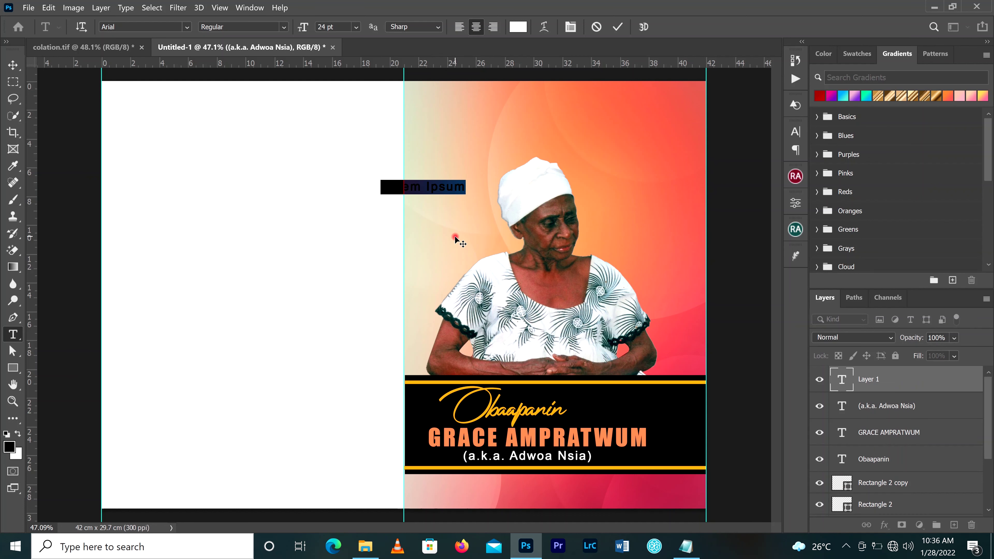
{"action": "left_click", "coordinate": [455, 240]}
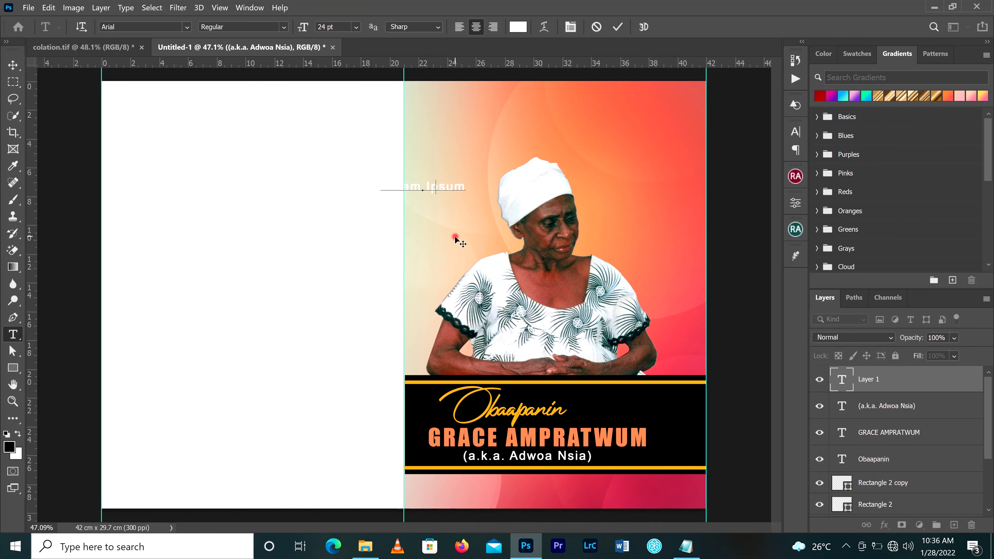
{"action": "key", "text": "Right"}
{"action": "key", "text": "ctrl+a"}
{"action": "type", "text": "SATURDAY"}
{"action": "type", "text": "12TH F"}
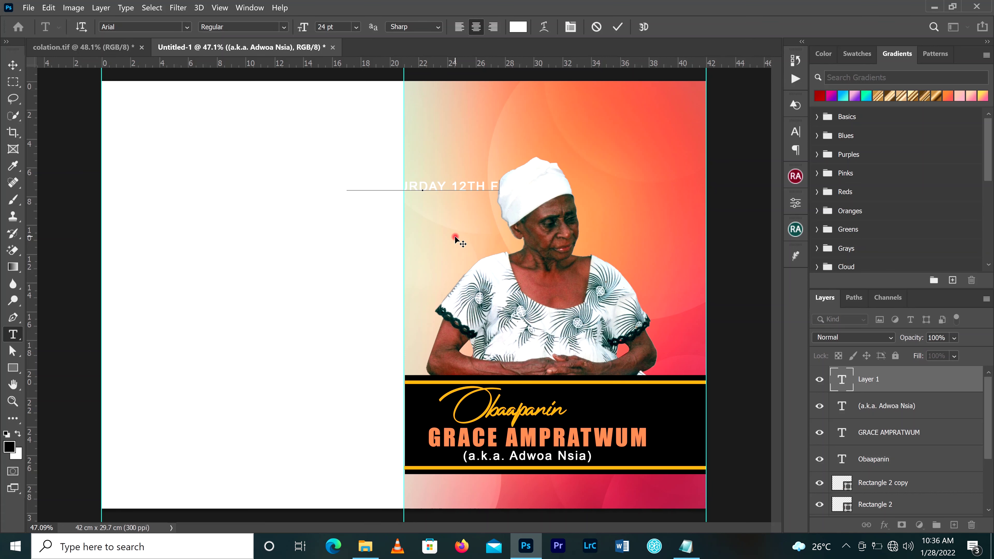
{"action": "type", "text": "E"}
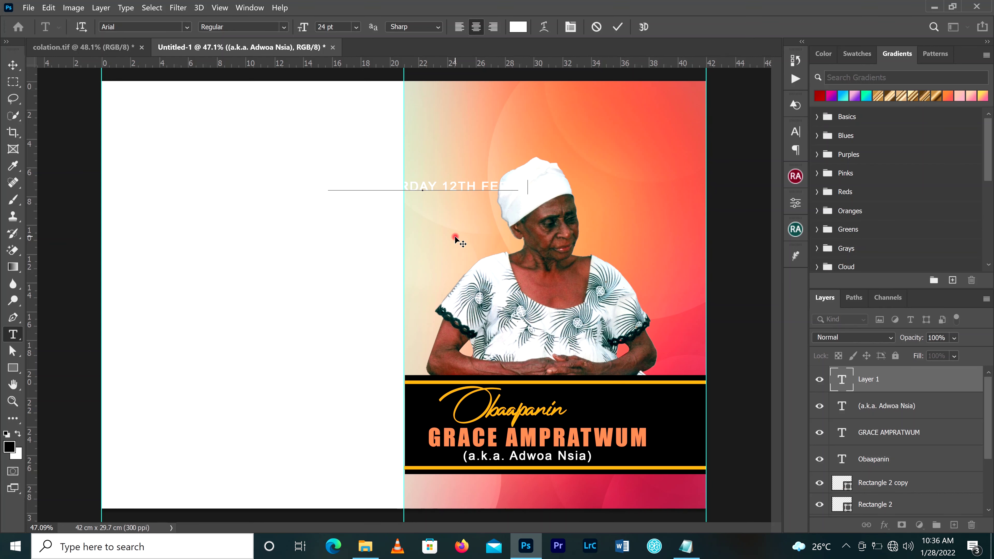
{"action": "type", "text": "BRAE"}
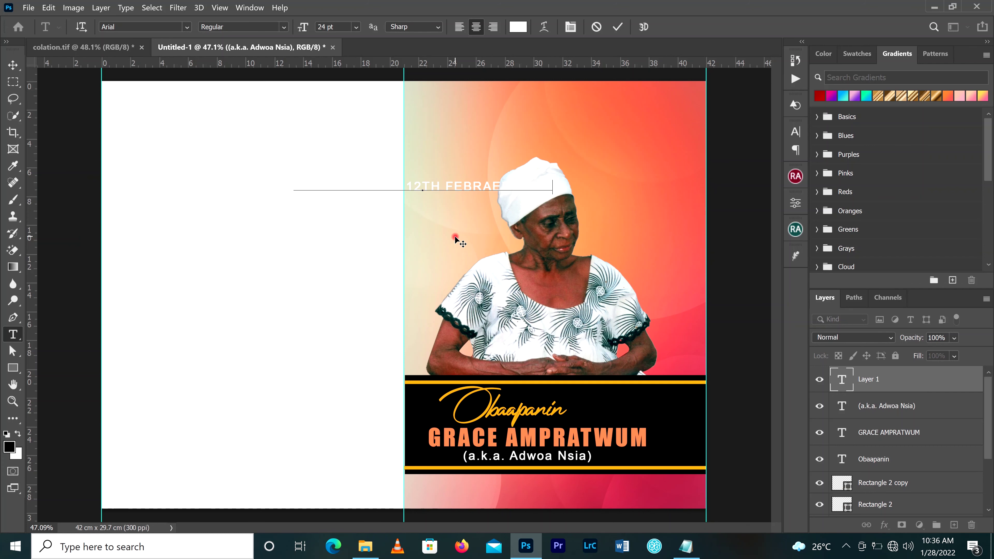
{"action": "type", "text": "R"}
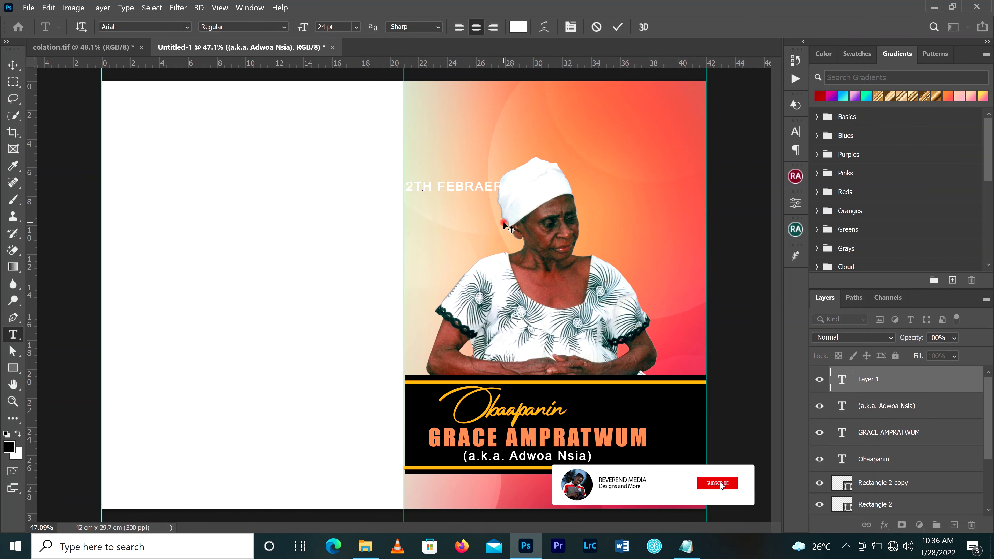
{"action": "type", "text": "AT"}
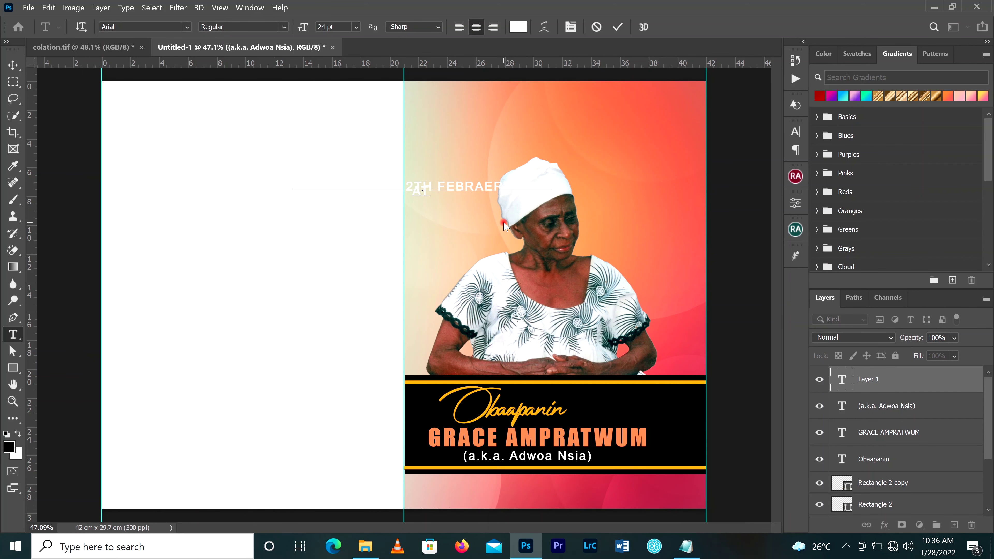
{"action": "type", "text": " 1"}
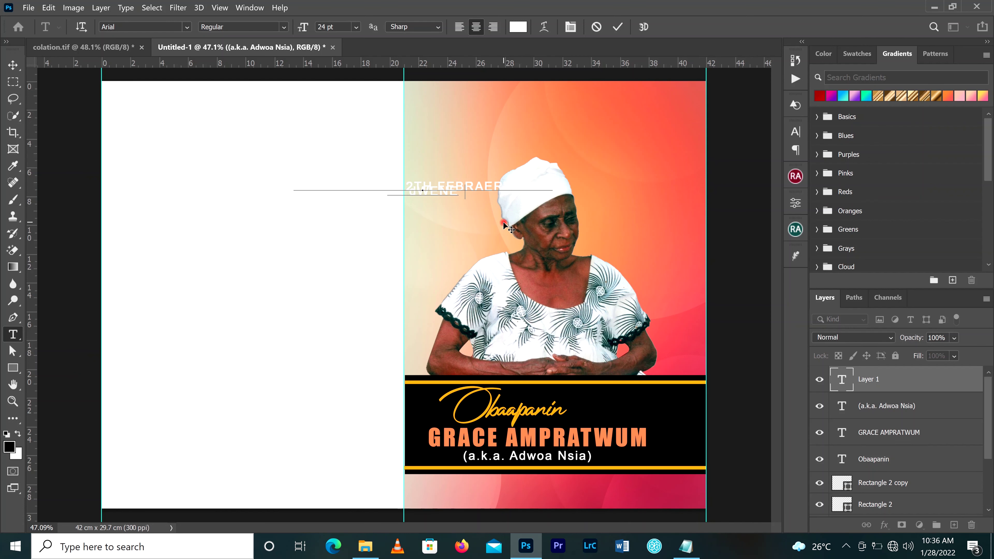
{"action": "type", "text": "WO"}
{"action": "type", "text": "HO"}
{"action": "left_click", "coordinate": [618, 27]}
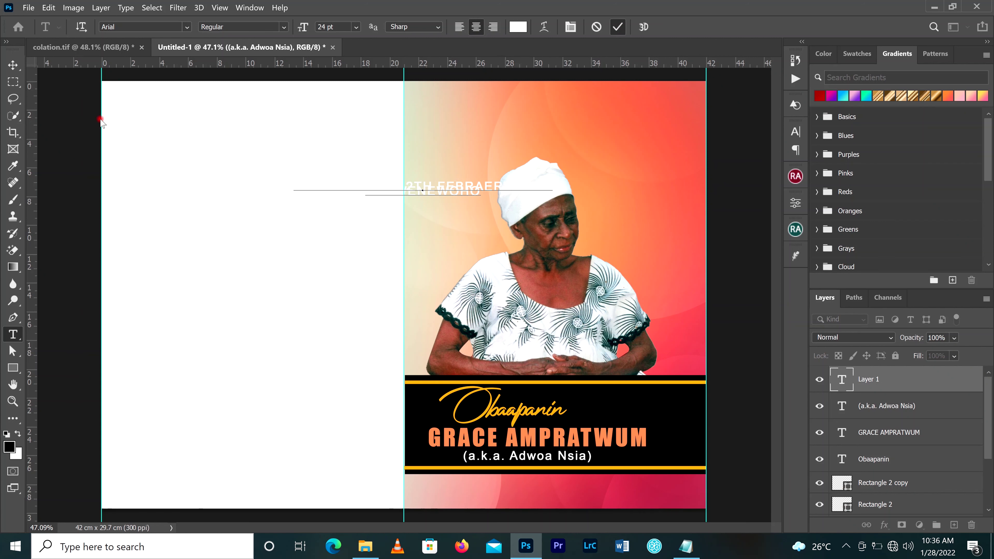
Move the date text onto the pink strip below the banner and set tracking to 0
{"action": "key", "text": "v"}
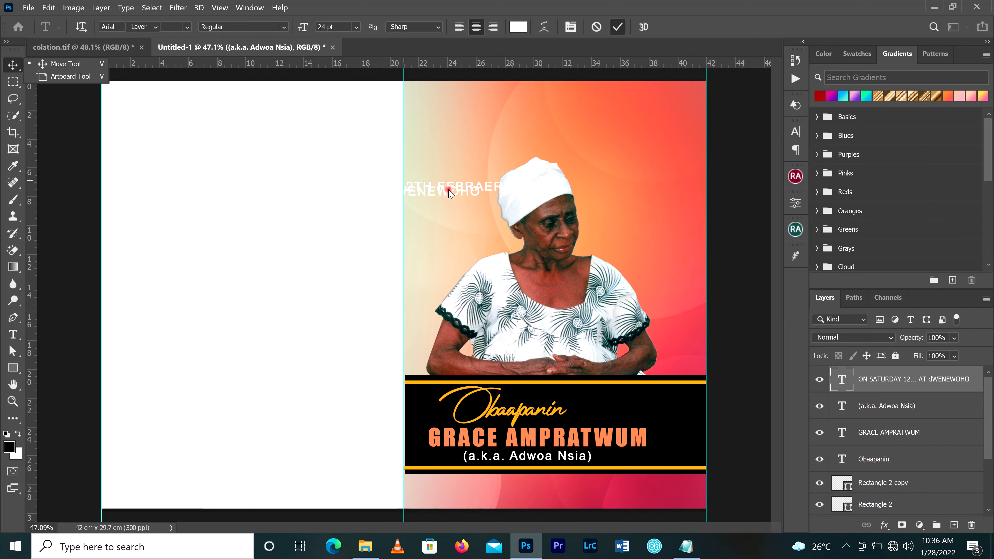
{"action": "left_click_drag", "start_coordinate": [475, 246], "coordinate": [587, 480]}
{"action": "left_click", "coordinate": [796, 132]}
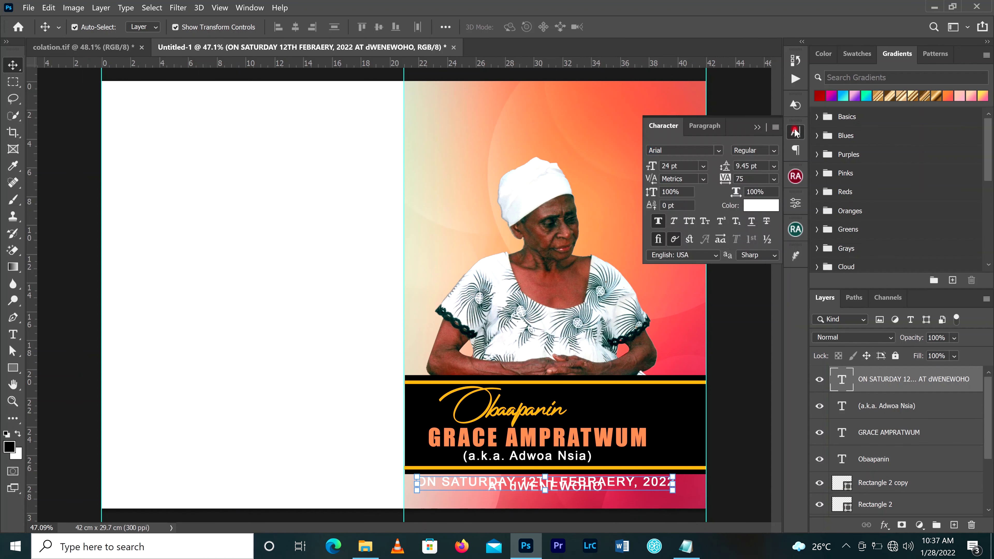
{"action": "left_click", "coordinate": [775, 178]}
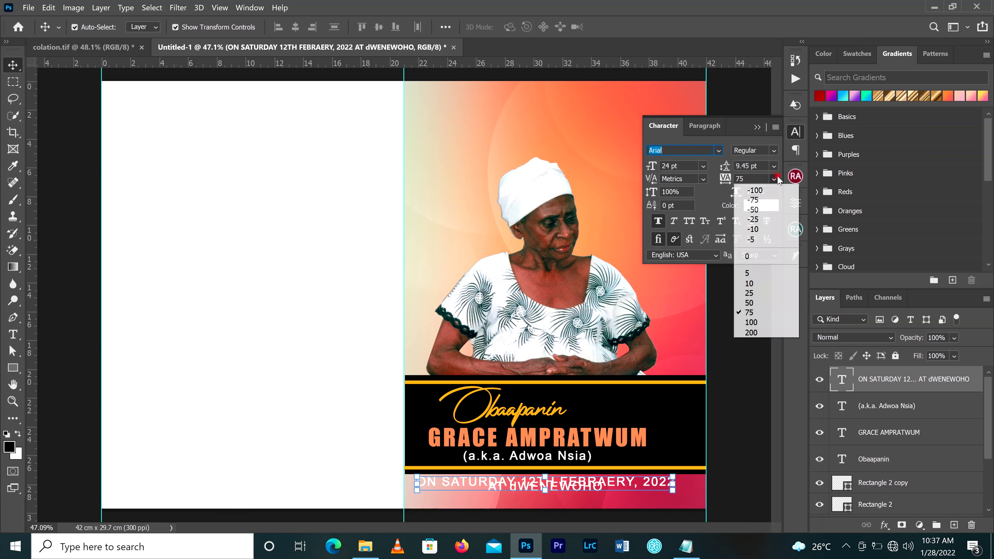
{"action": "left_click", "coordinate": [754, 256]}
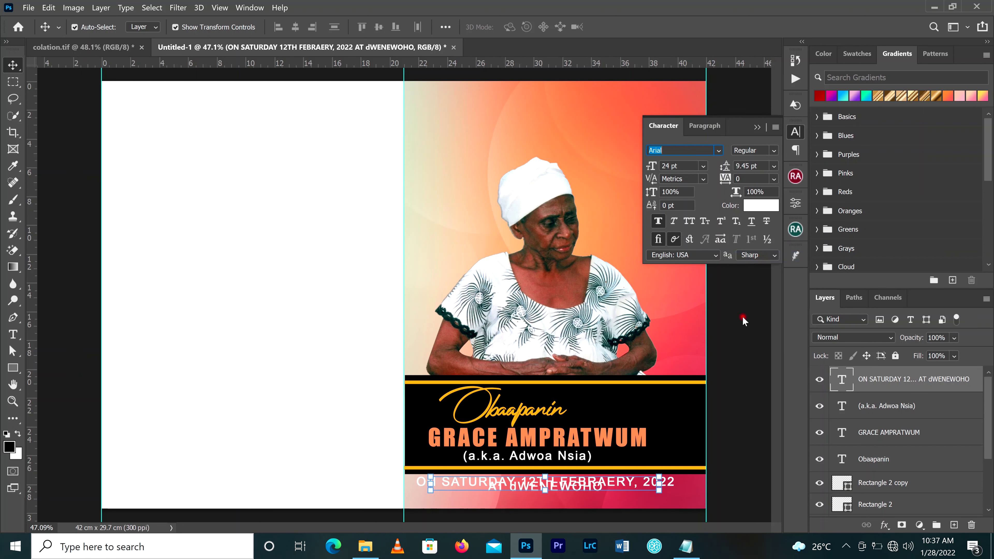
{"action": "left_click", "coordinate": [775, 167]}
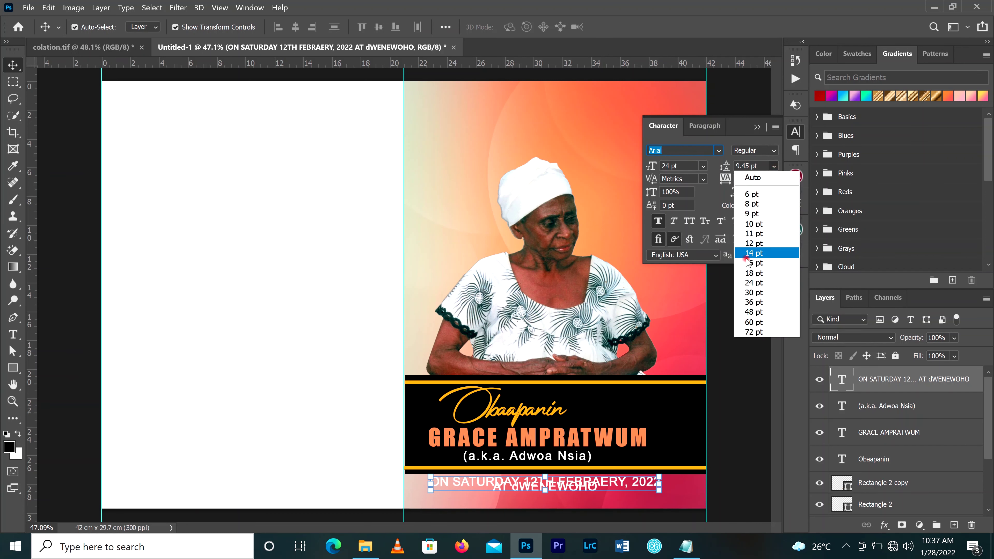
{"action": "left_click", "coordinate": [749, 283]}
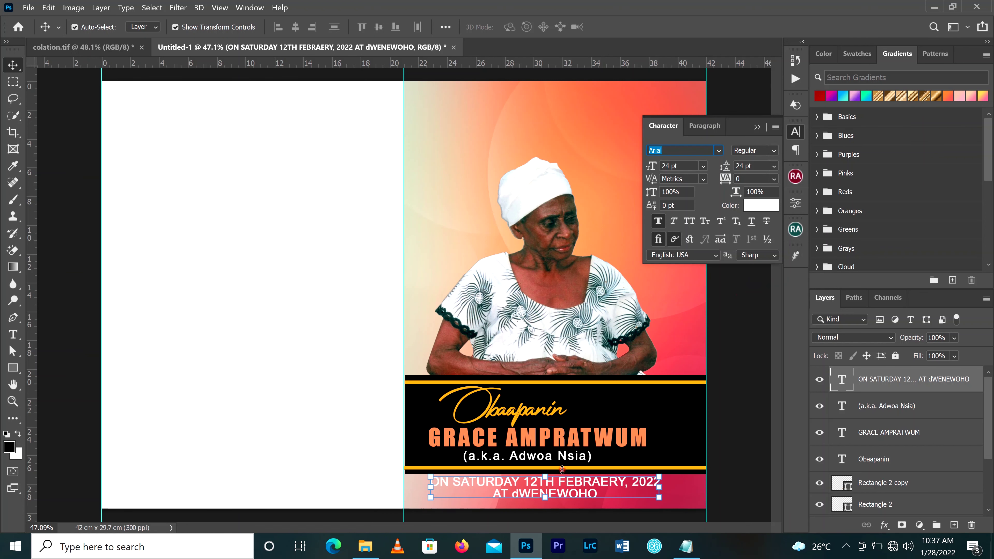
{"action": "key", "text": "ctrl+z"}
{"action": "key", "text": "ctrl+z"}
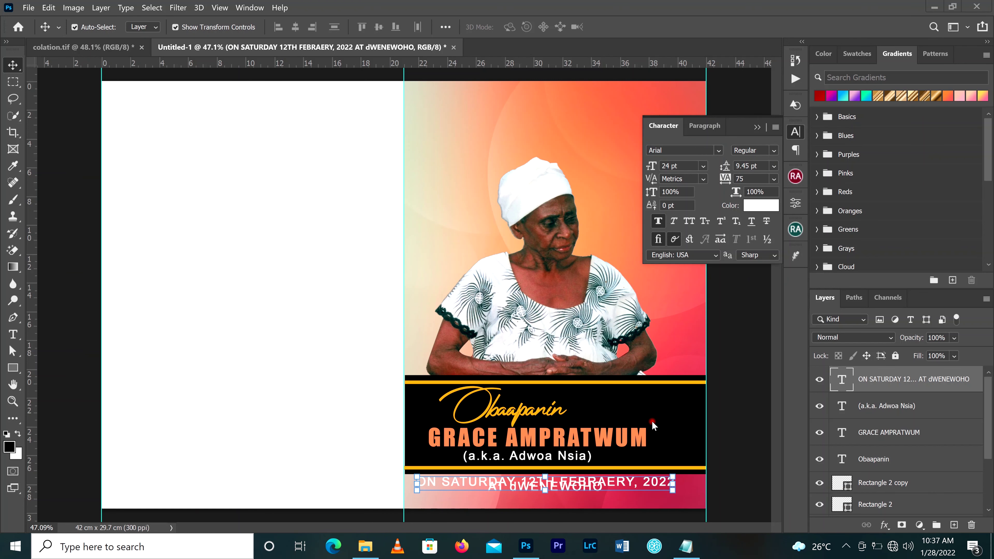
Settle the date text's leading at 30 pt, keeping tracking at 0
{"action": "left_click", "coordinate": [774, 178]}
{"action": "left_click", "coordinate": [763, 255]}
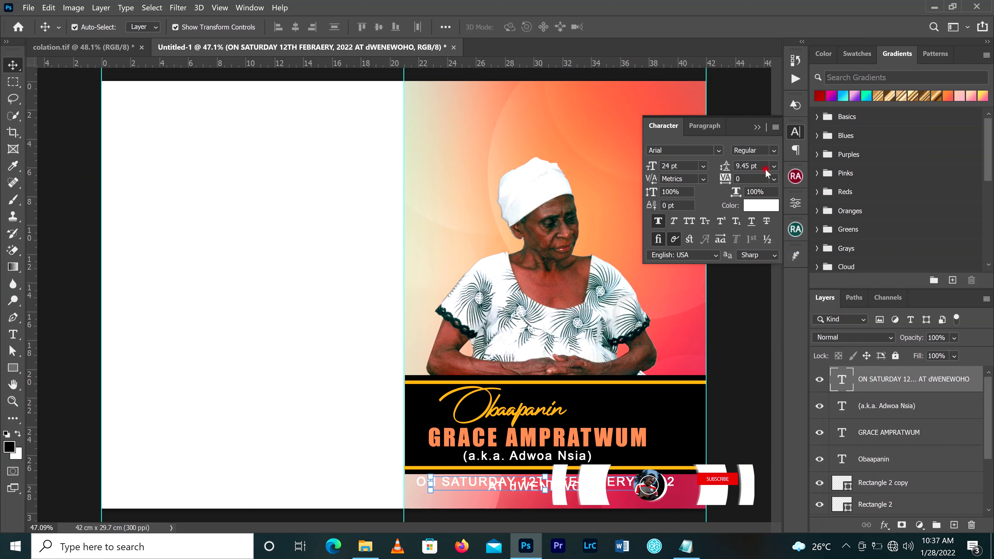
{"action": "left_click", "coordinate": [774, 166]}
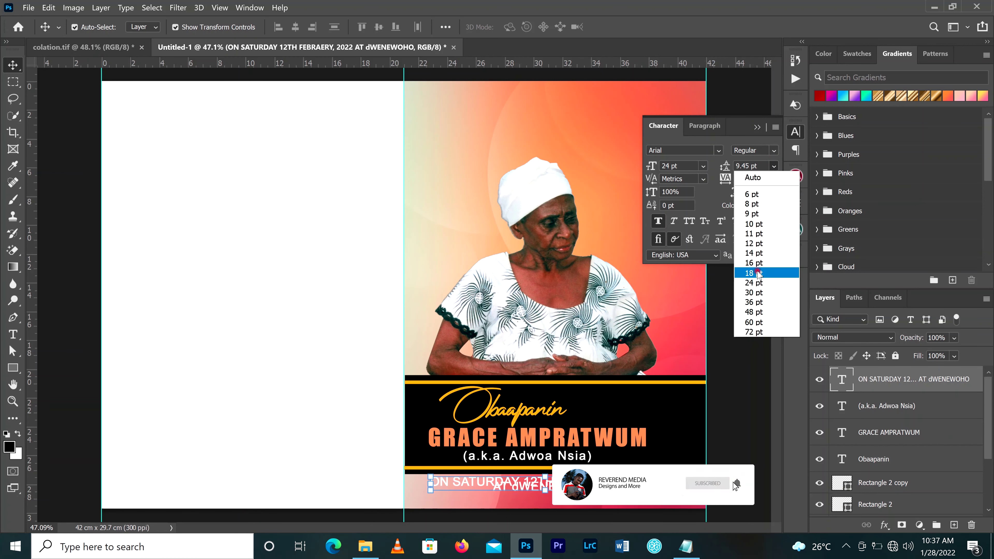
{"action": "left_click", "coordinate": [758, 273]}
{"action": "left_click", "coordinate": [774, 165]}
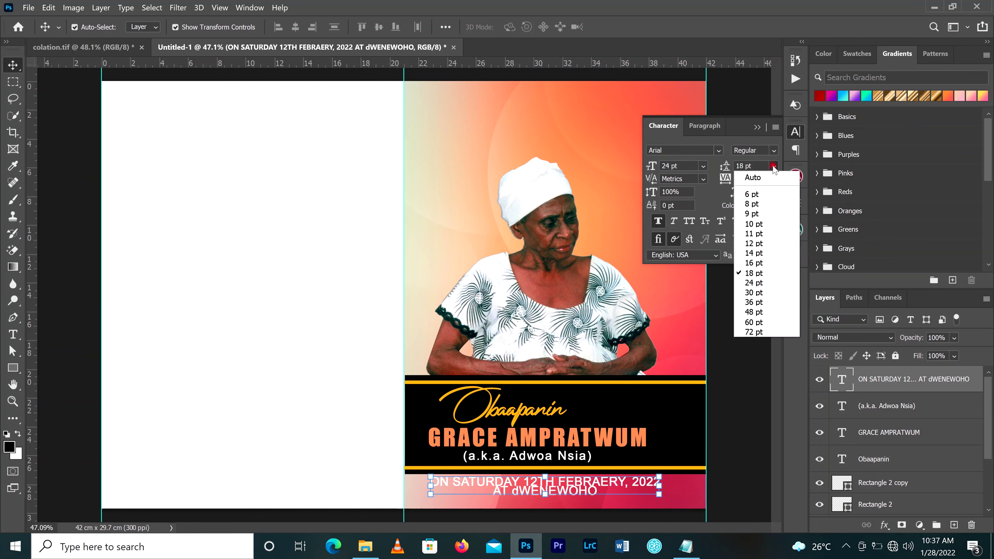
{"action": "left_click", "coordinate": [768, 304]}
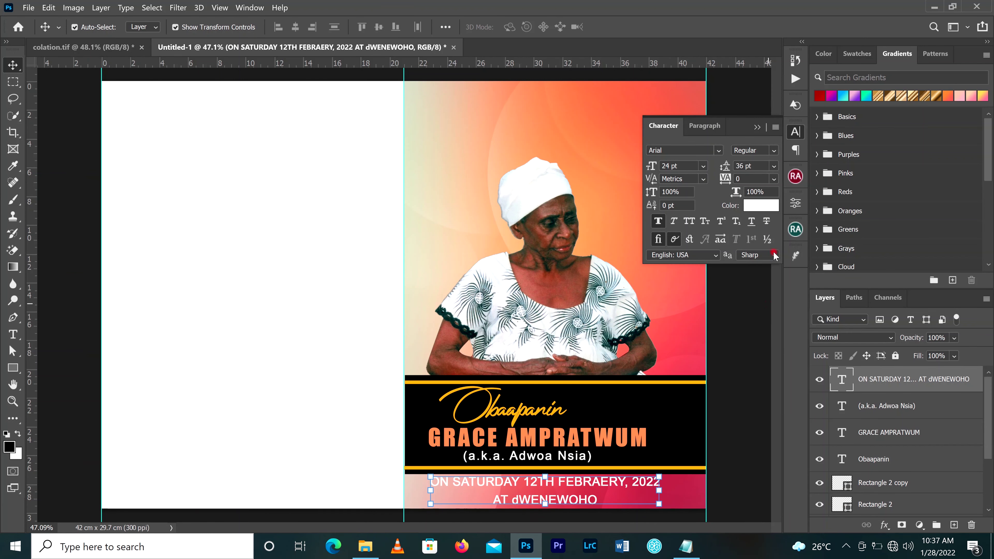
{"action": "left_click", "coordinate": [774, 166]}
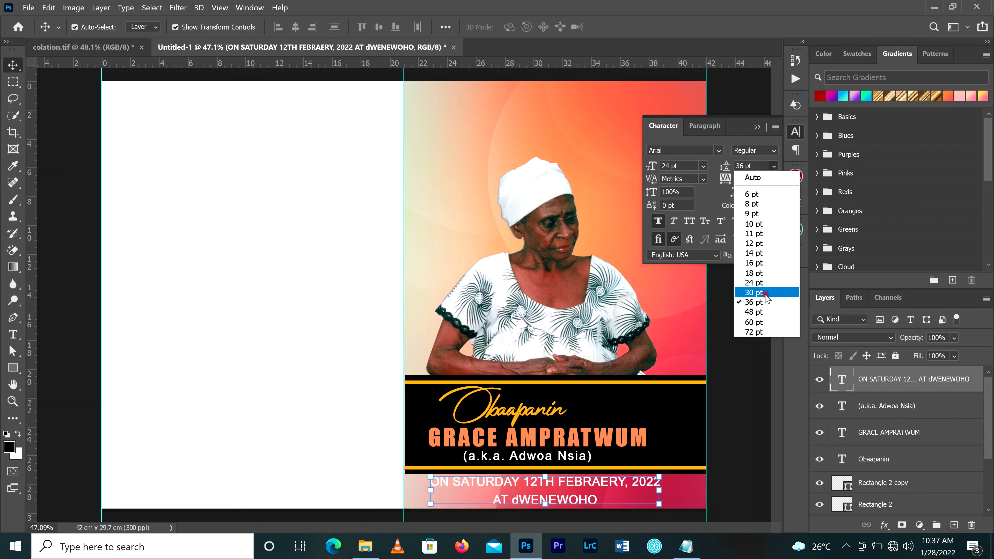
{"action": "left_click", "coordinate": [775, 292]}
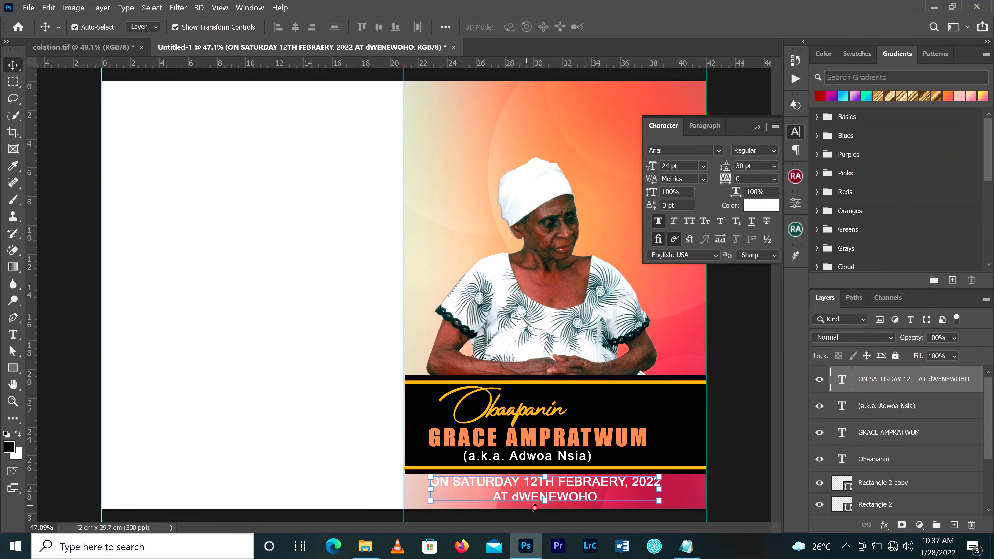
{"action": "scroll", "coordinate": [535, 508], "scroll_direction": "up", "scroll_amount": 1}
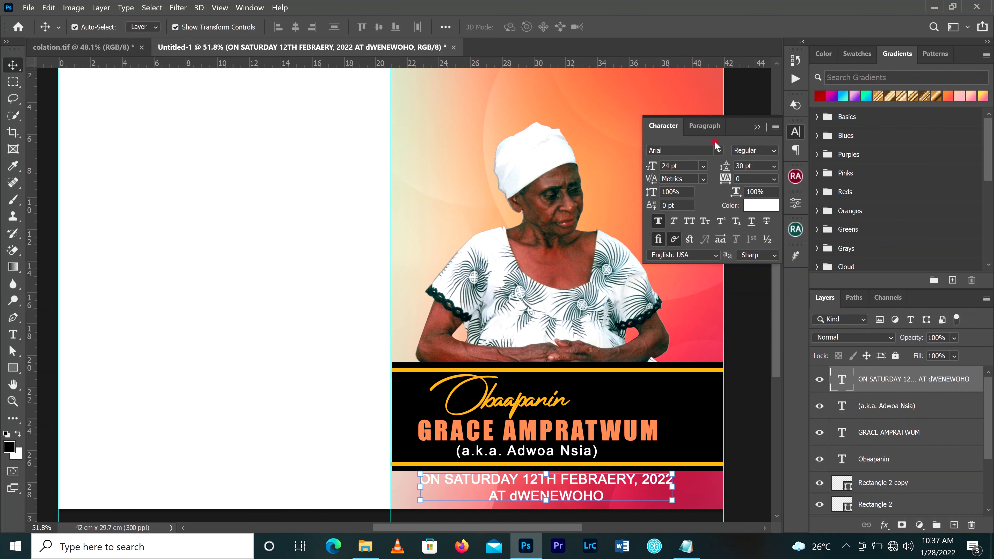
Set the date text in Arial Rounded MT Bold
{"action": "left_click", "coordinate": [773, 151]}
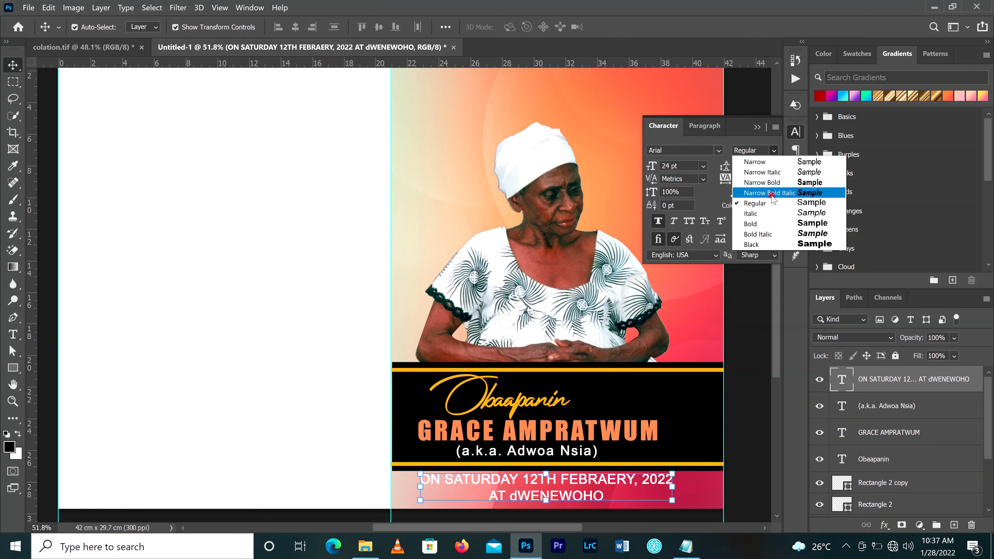
{"action": "left_click", "coordinate": [719, 152]}
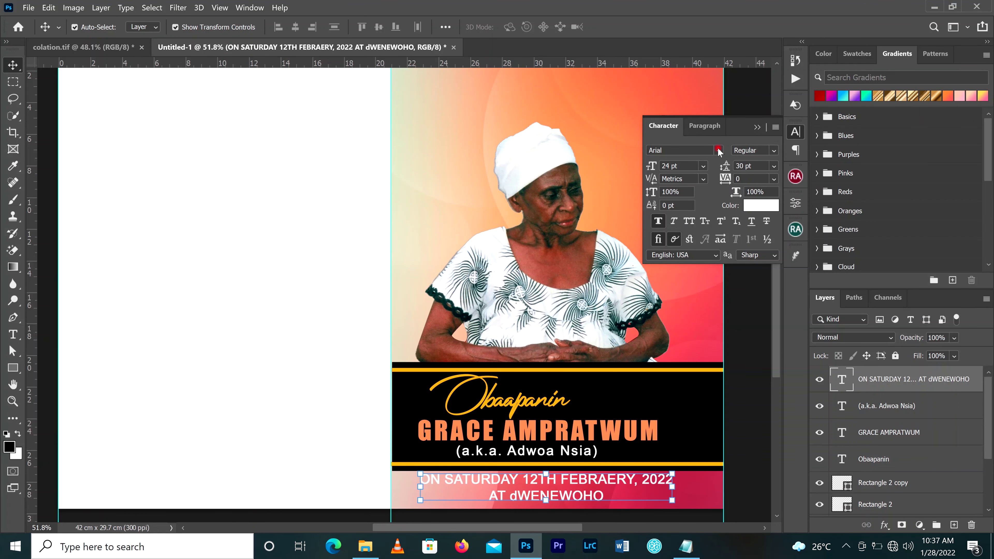
{"action": "type", "text": "ARIAL"}
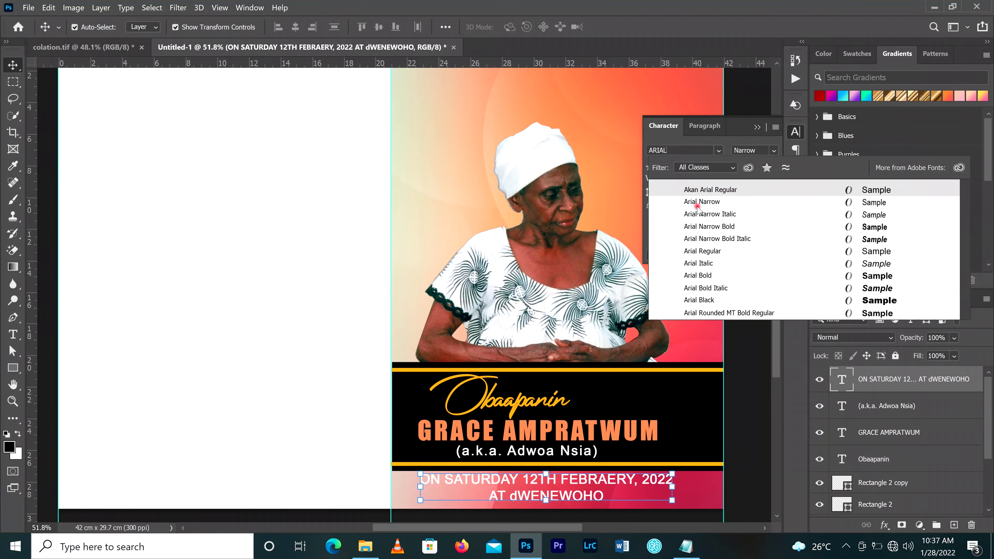
{"action": "left_click", "coordinate": [737, 314]}
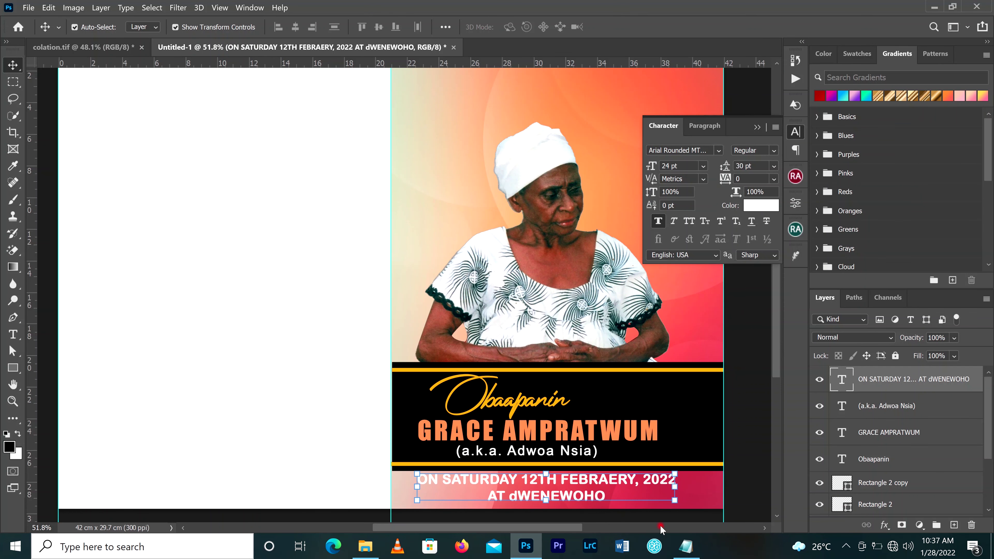
Scale the date text to about 90% and nudge it right within the pink band
{"action": "left_click_drag", "start_coordinate": [674, 503], "coordinate": [651, 499]}
{"action": "left_click", "coordinate": [641, 27]}
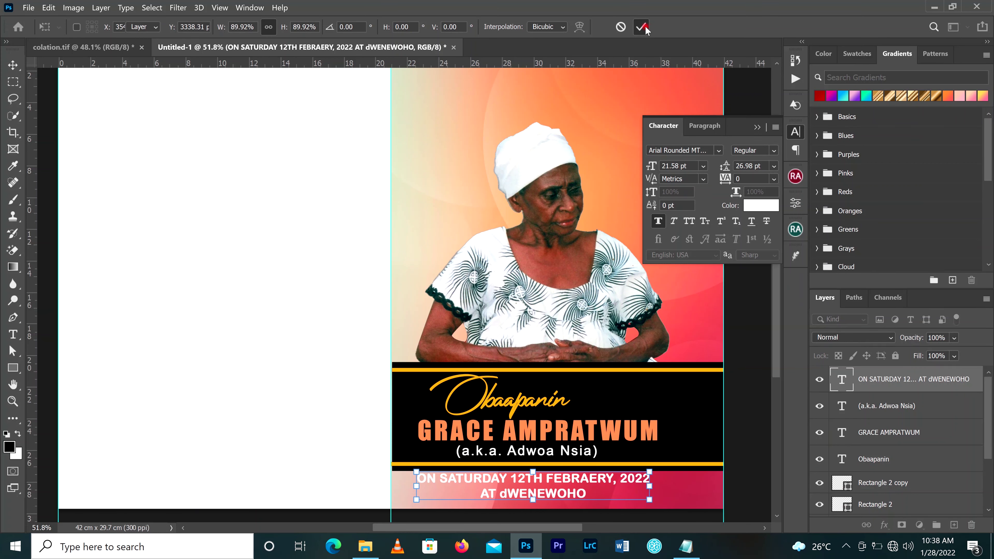
{"action": "left_click_drag", "start_coordinate": [577, 481], "coordinate": [584, 483]}
{"action": "key", "text": "Return"}
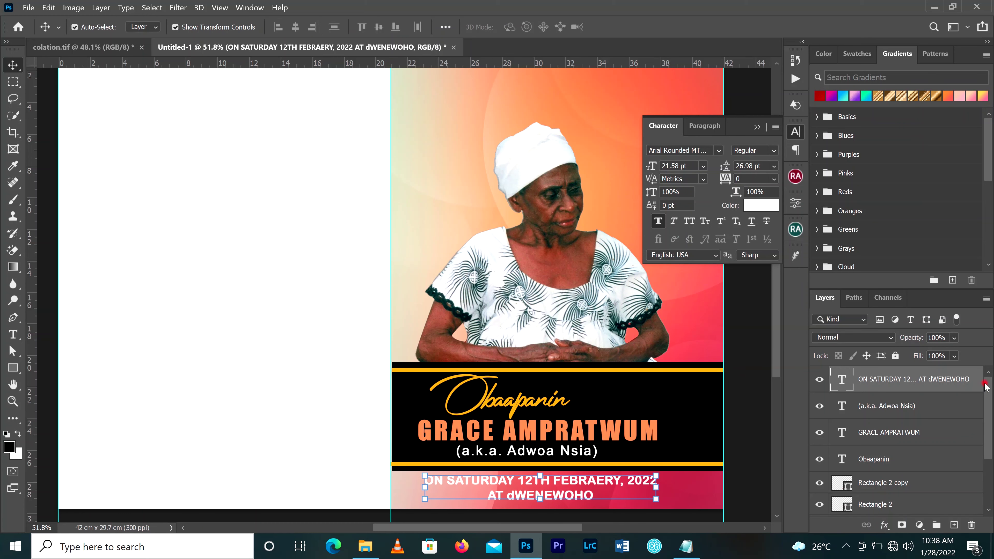
{"action": "left_click", "coordinate": [953, 7]}
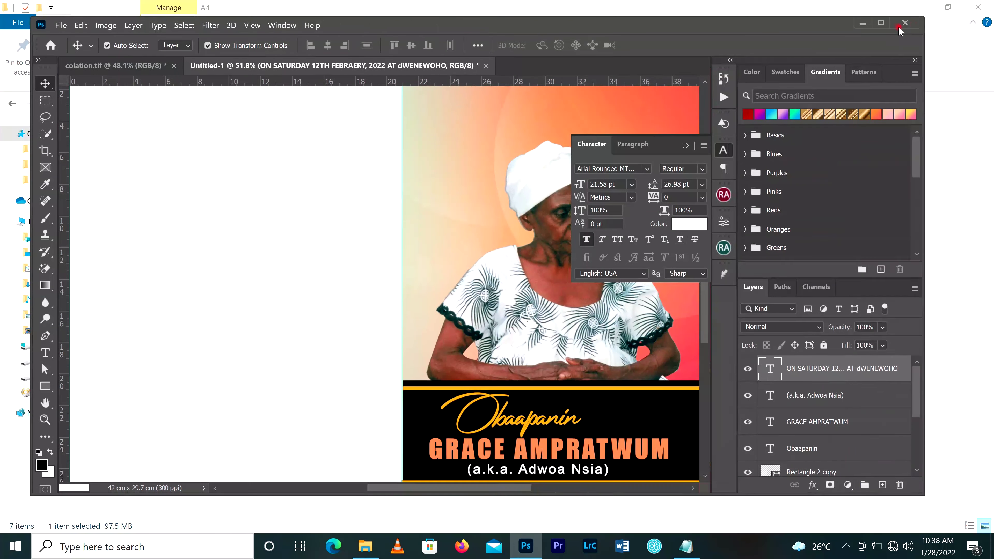
{"action": "left_click", "coordinate": [882, 24]}
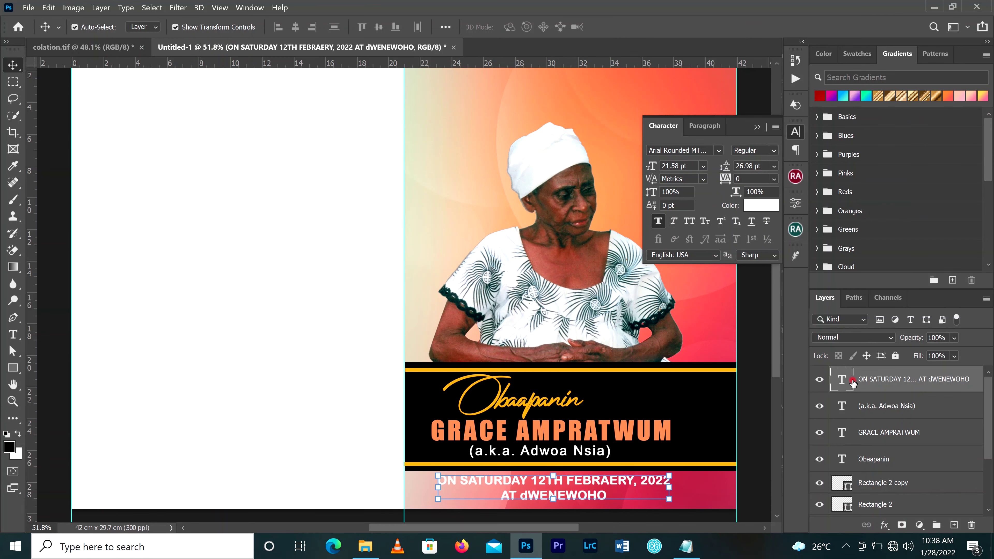
{"action": "left_click", "coordinate": [881, 525]}
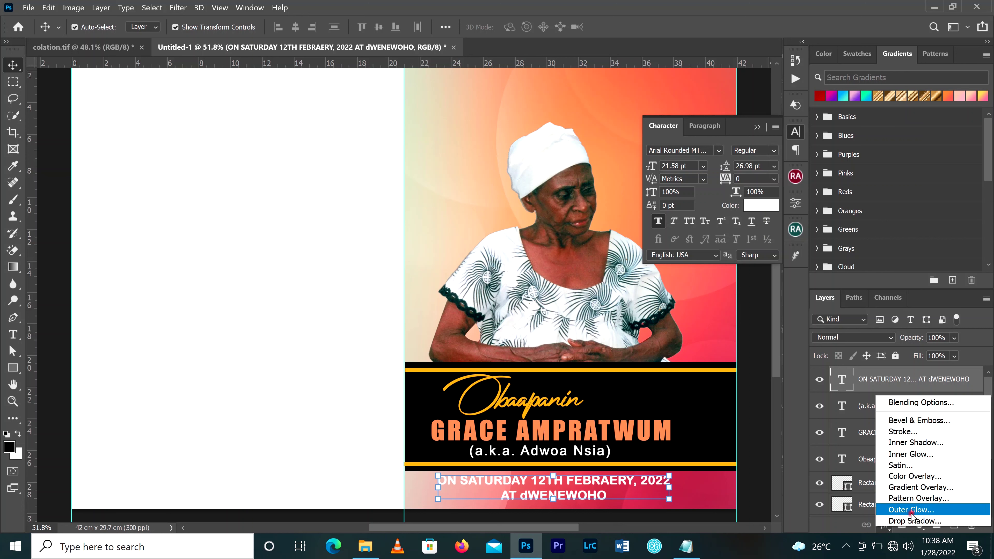
Give the date text layer an 8 px black Stroke positioned outside
{"action": "left_click", "coordinate": [898, 431]}
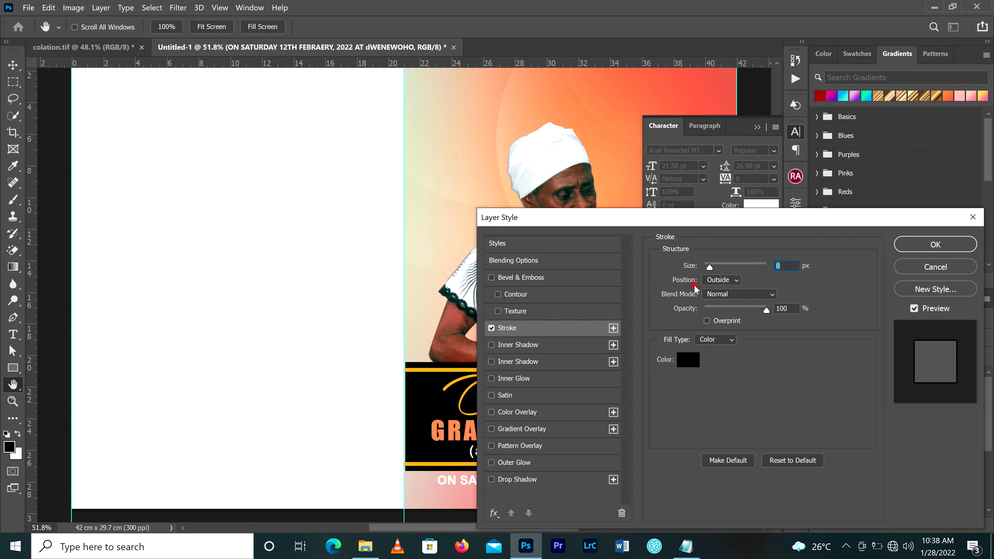
{"action": "mouse_move", "coordinate": [705, 225]}
{"action": "left_mouse_down"}
{"action": "mouse_move", "coordinate": [882, 166]}
{"action": "mouse_move", "coordinate": [676, 143]}
{"action": "mouse_move", "coordinate": [619, 111]}
{"action": "left_mouse_up"}
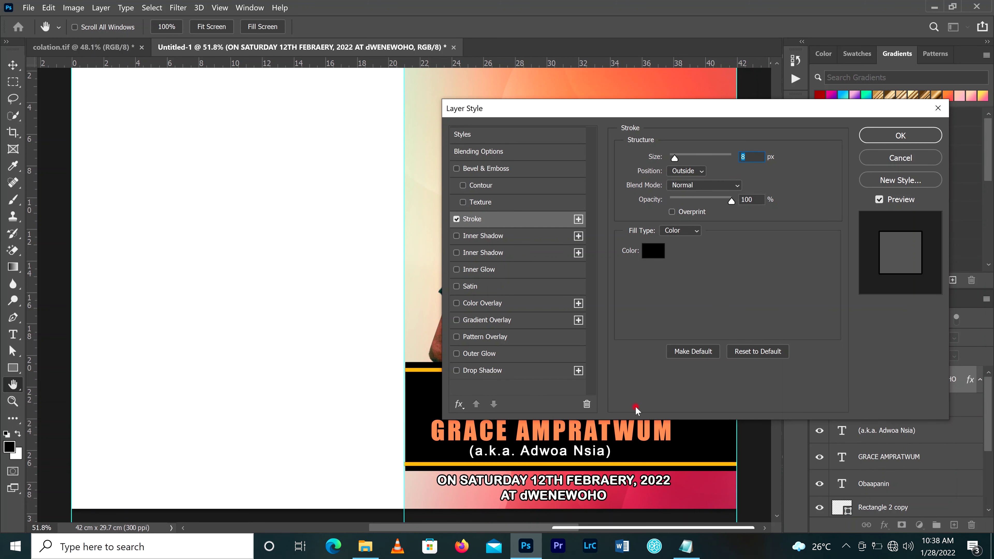
{"action": "left_click", "coordinate": [901, 136]}
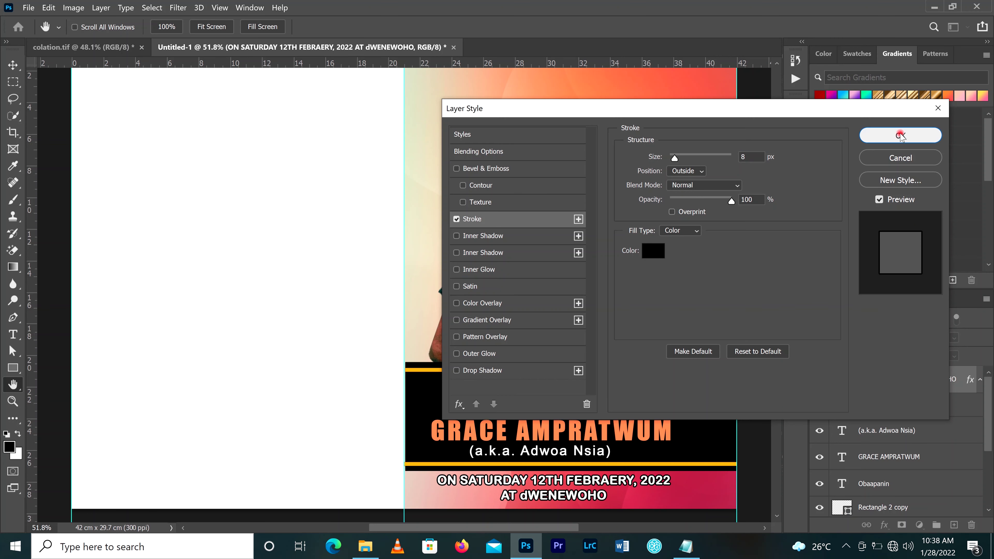
{"action": "key", "text": "v"}
{"action": "scroll", "coordinate": [604, 495], "scroll_direction": "up", "scroll_amount": 2}
{"action": "scroll", "coordinate": [604, 496], "scroll_direction": "up", "scroll_amount": 1}
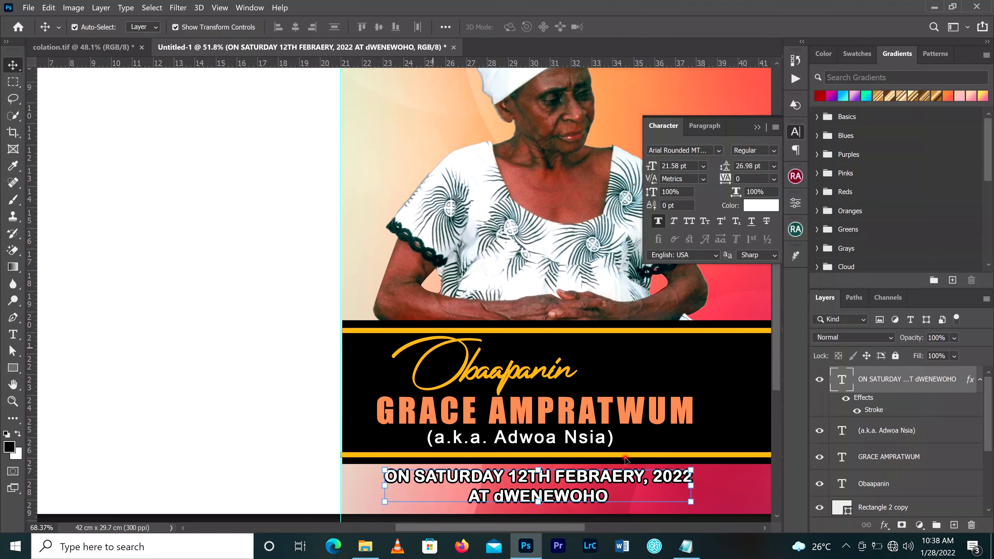
Correct the date text so the month reads FEBRURY and the venue reads DWENEWOHO in capitals
{"action": "double_click", "coordinate": [614, 481]}
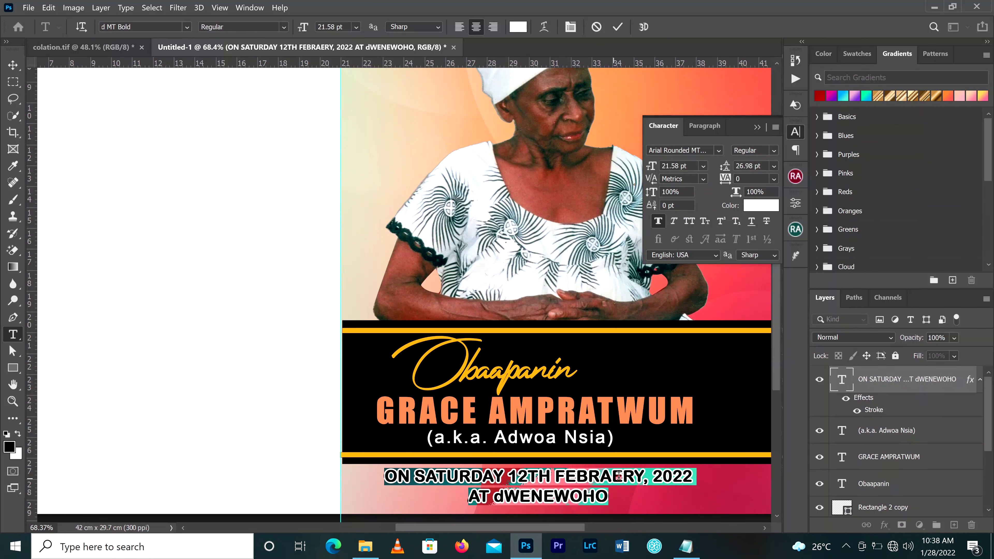
{"action": "left_click", "coordinate": [621, 476]}
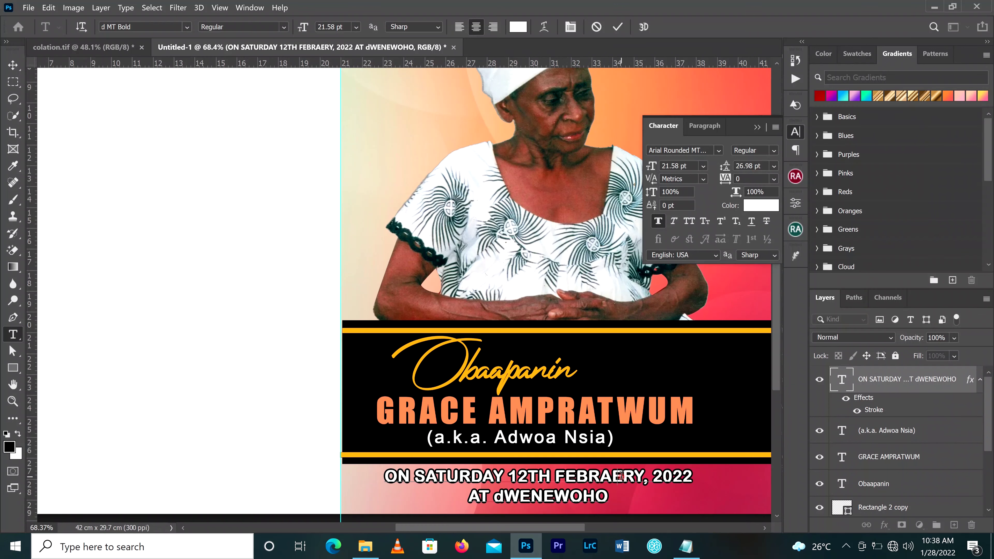
{"action": "key", "text": "BackSpace"}
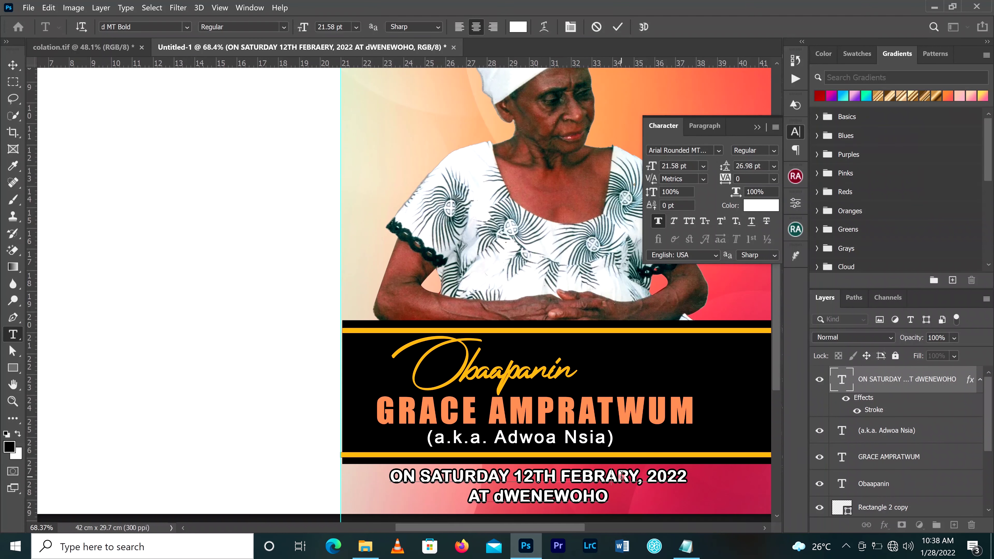
{"action": "key", "text": "BackSpace"}
{"action": "type", "text": "U"}
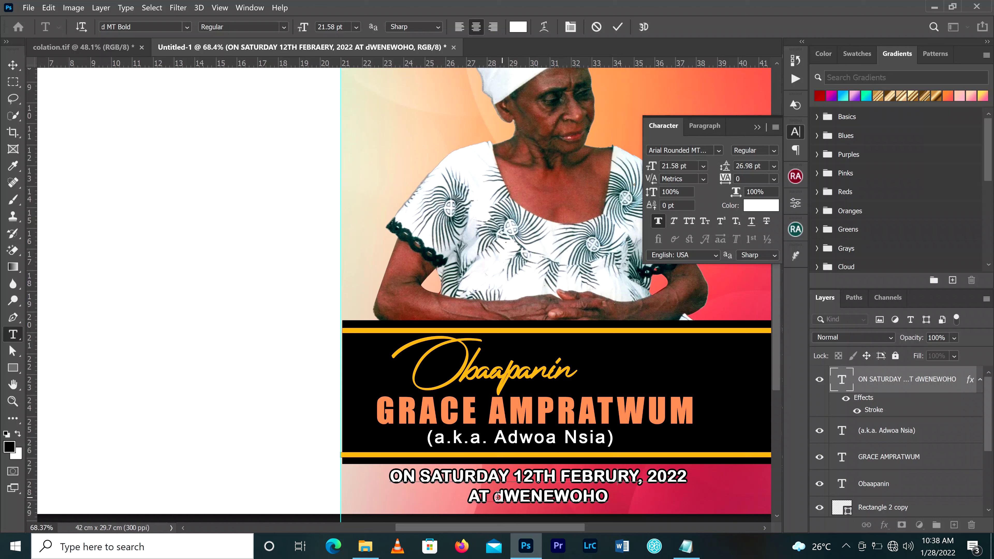
{"action": "left_click_drag", "start_coordinate": [495, 496], "coordinate": [500, 497]}
{"action": "type", "text": "D"}
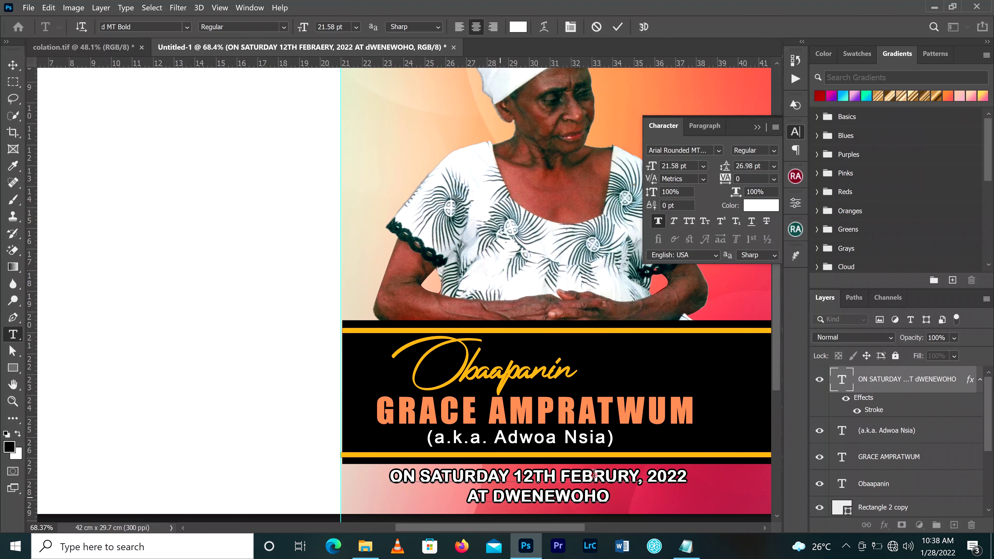
{"action": "left_click", "coordinate": [617, 29]}
Zoom out to 51% and close the floating Character panel
{"action": "key", "text": "v"}
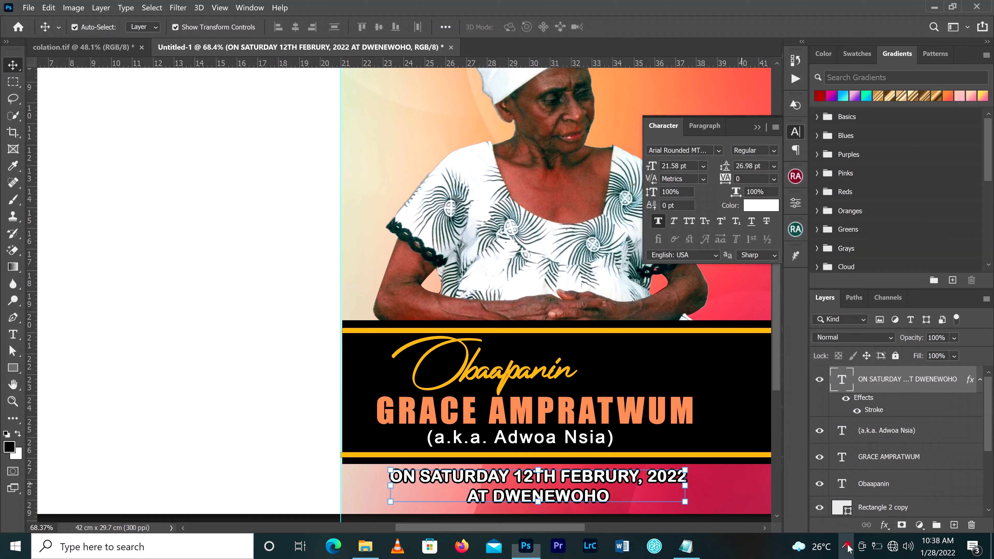
{"action": "left_click", "coordinate": [846, 546]}
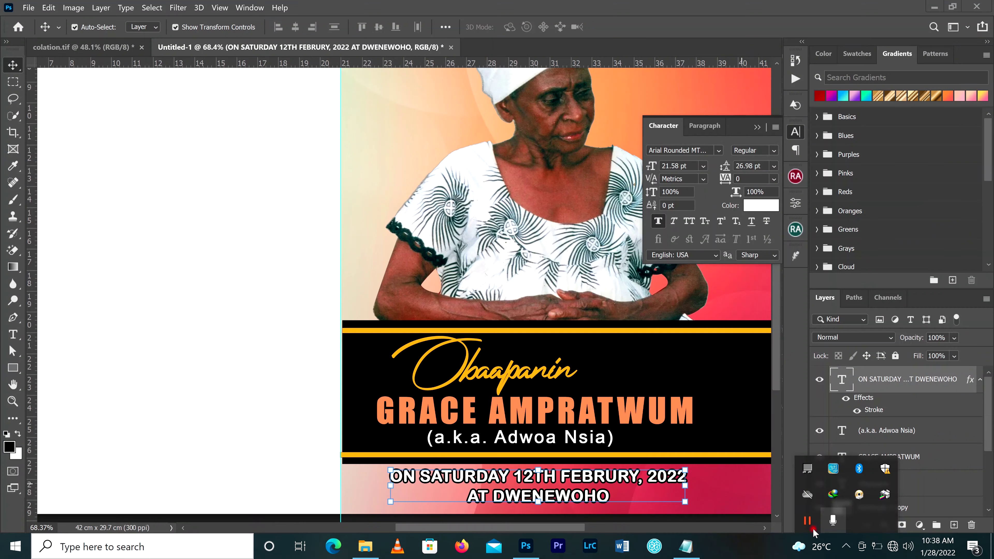
{"action": "left_click", "coordinate": [557, 547]}
{"action": "scroll", "coordinate": [564, 394], "scroll_direction": "down", "scroll_amount": 2}
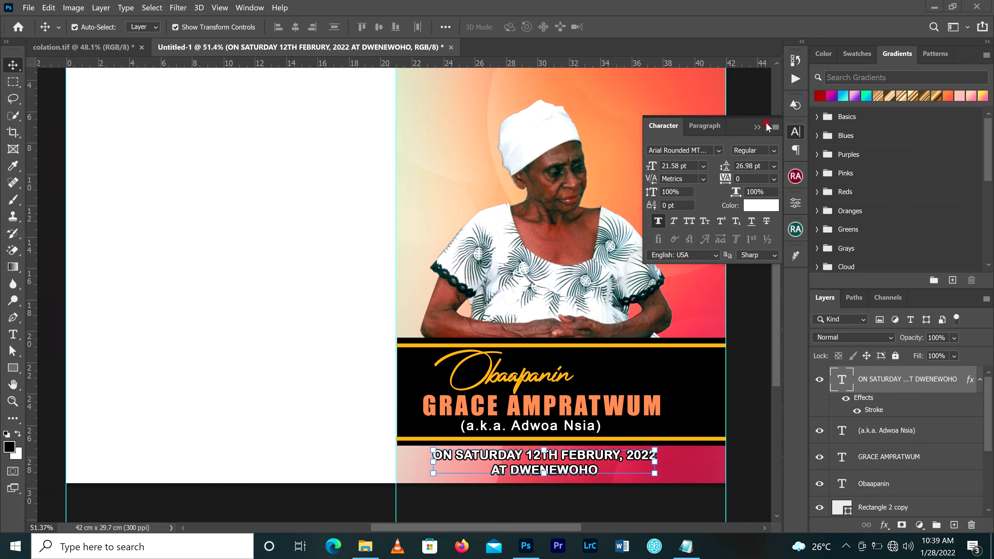
{"action": "left_click", "coordinate": [758, 127]}
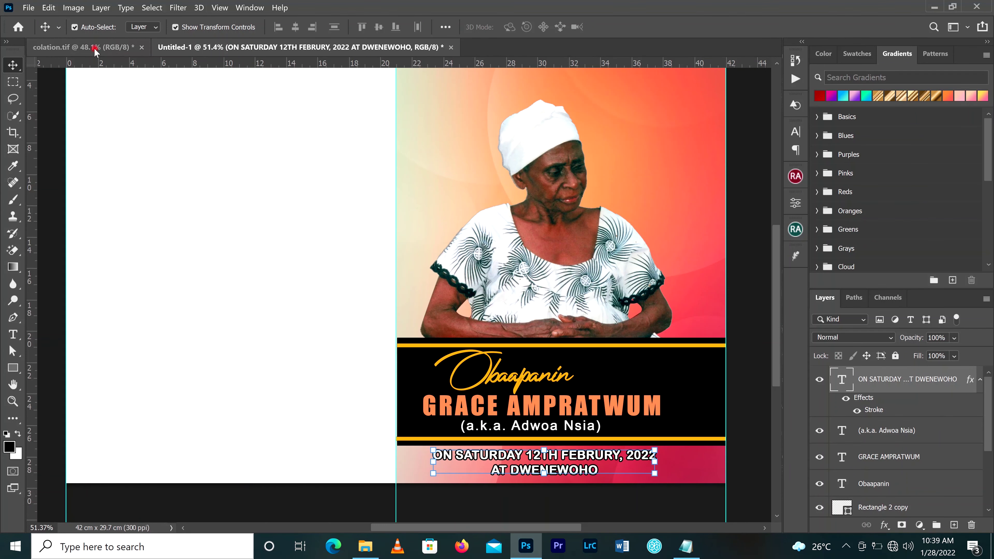
In File Explorer, open funeral book > cover page, select DE.jpg, and return to Photoshop
{"action": "left_click", "coordinate": [366, 547]}
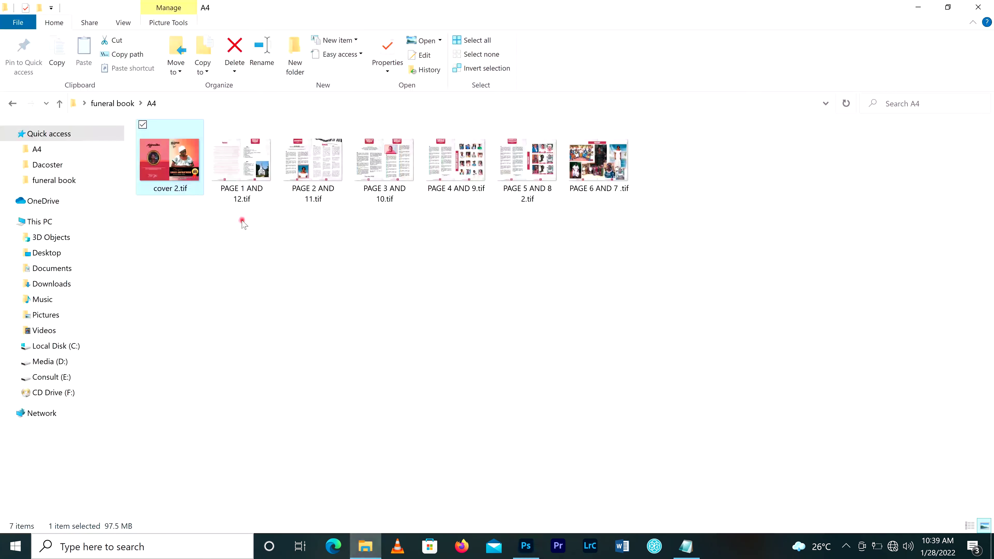
{"action": "left_click", "coordinate": [13, 104]}
{"action": "left_click", "coordinate": [234, 154]}
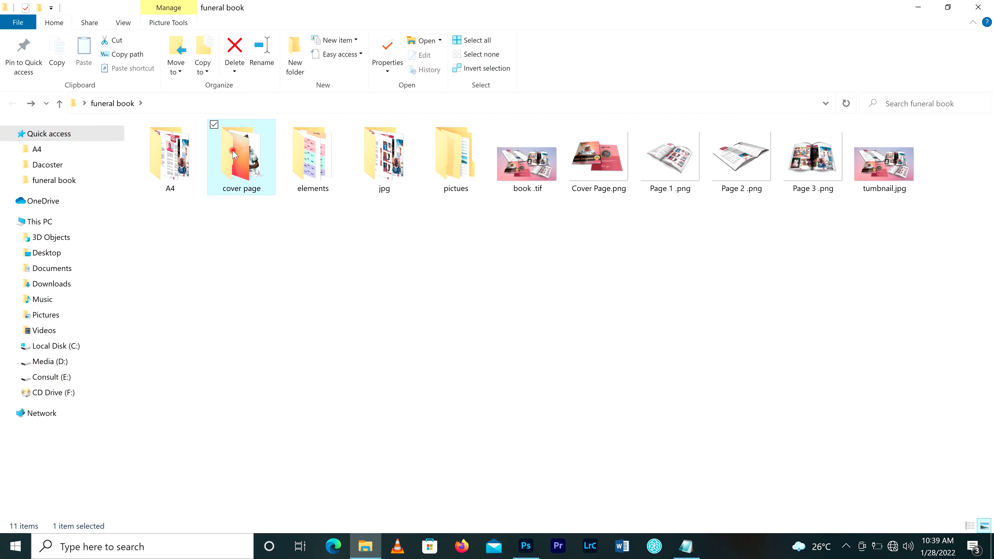
{"action": "double_click", "coordinate": [234, 155]}
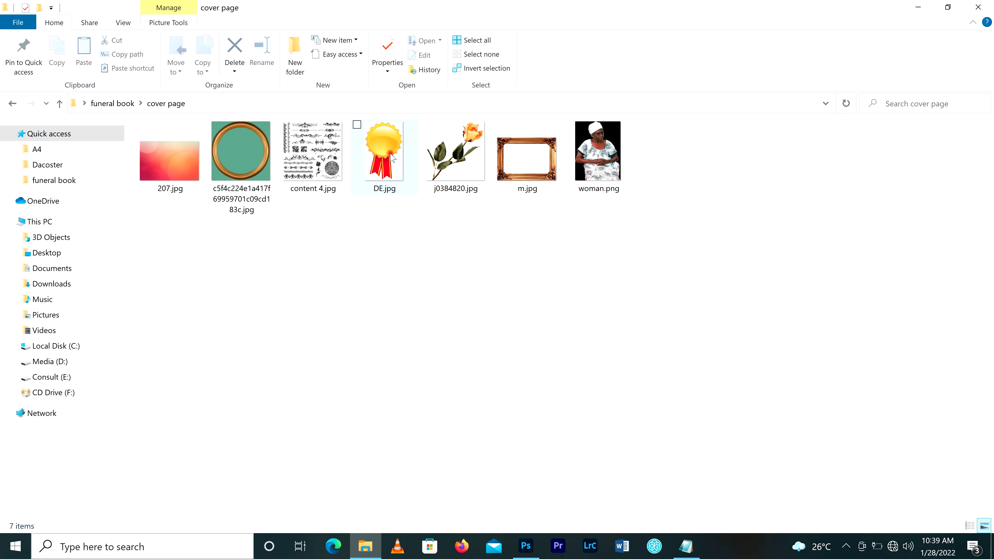
{"action": "left_click", "coordinate": [390, 151]}
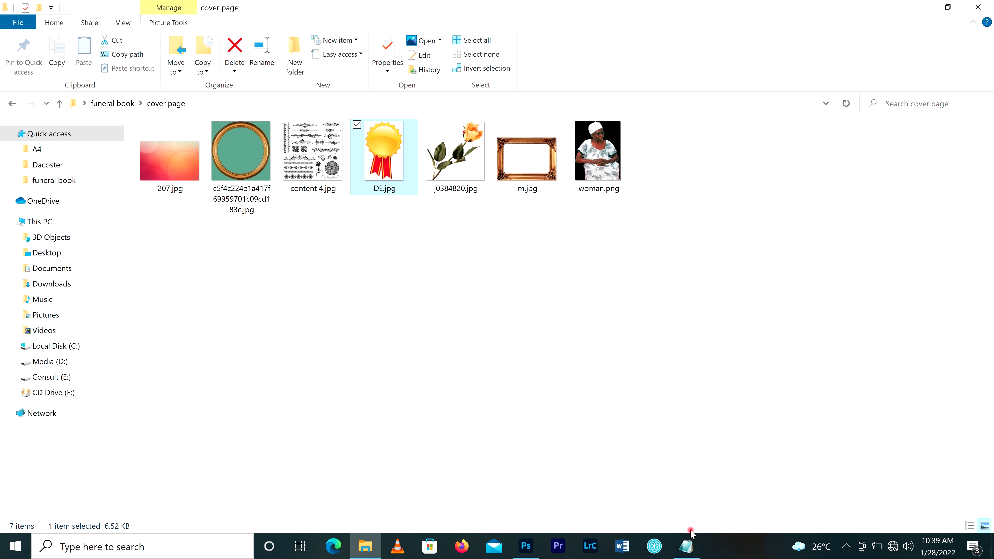
{"action": "left_click", "coordinate": [602, 552]}
{"action": "left_click", "coordinate": [526, 546]}
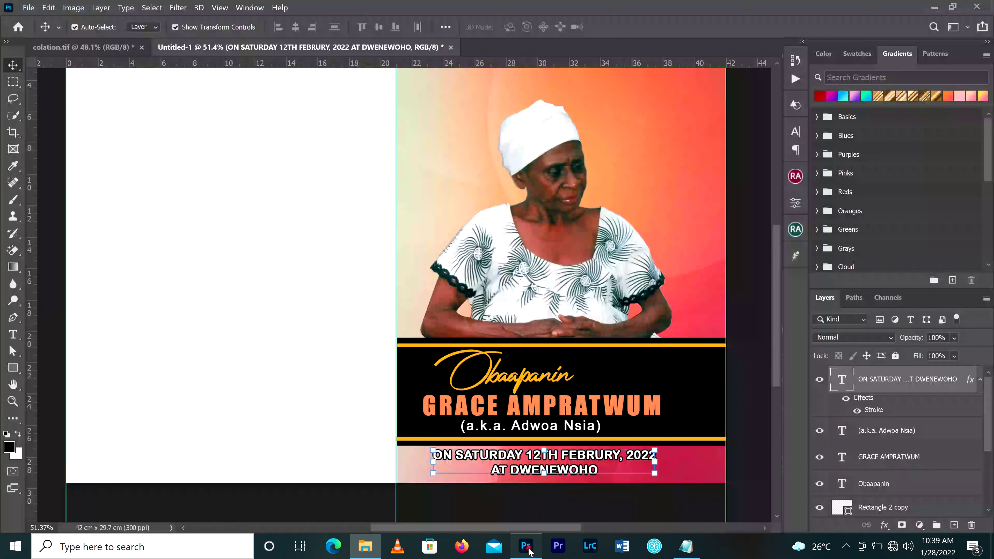
{"action": "left_click", "coordinate": [527, 547]}
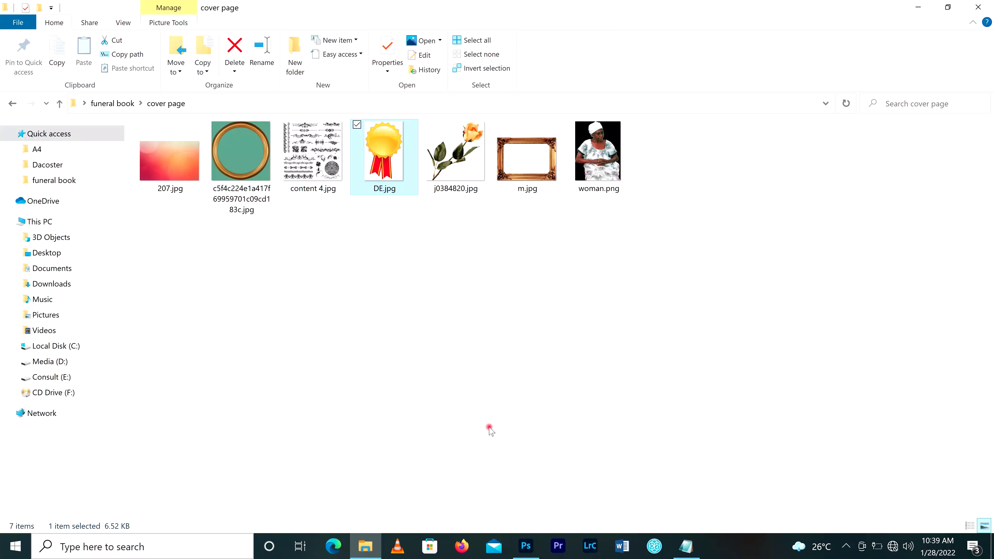
{"action": "left_click", "coordinate": [527, 546]}
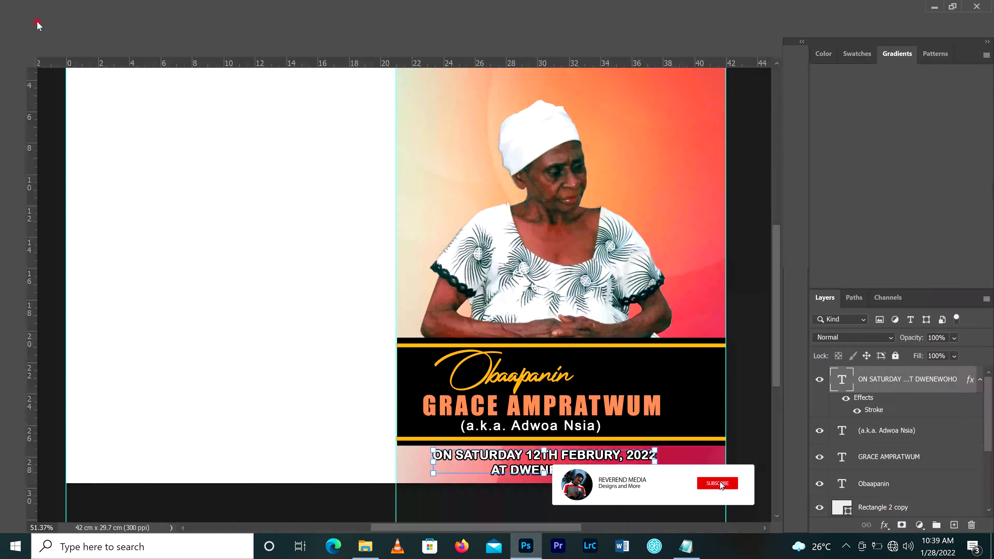
Use File > Open As to open DE.jpg from the funeral book's cover page folder
{"action": "left_click", "coordinate": [28, 8]}
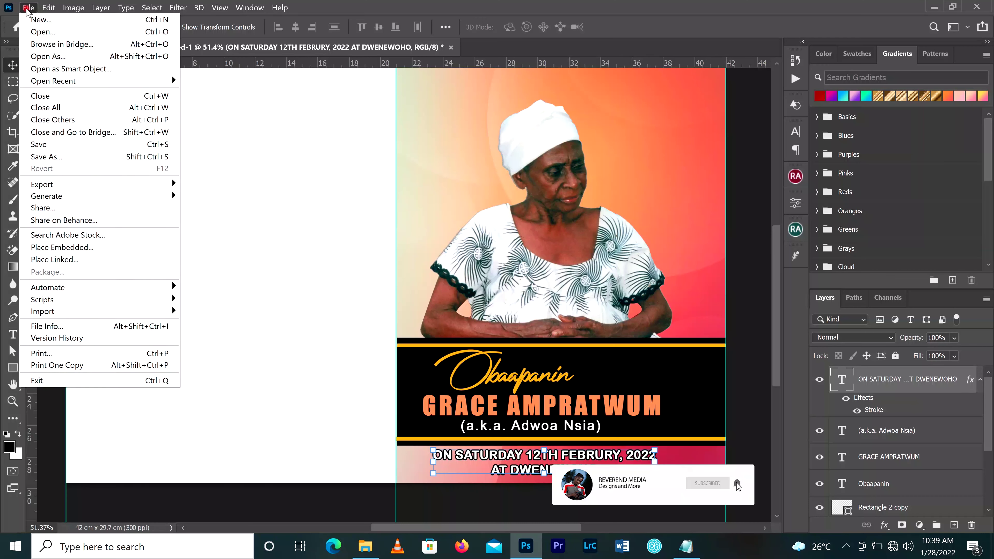
{"action": "left_click", "coordinate": [44, 57]}
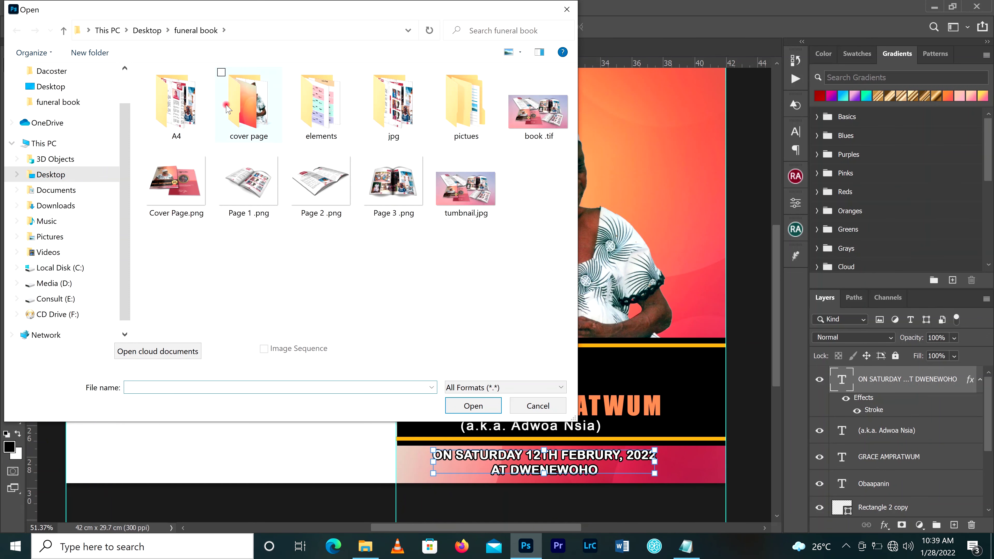
{"action": "left_click", "coordinate": [234, 107]}
{"action": "double_click", "coordinate": [234, 106]}
{"action": "left_click", "coordinate": [384, 105]}
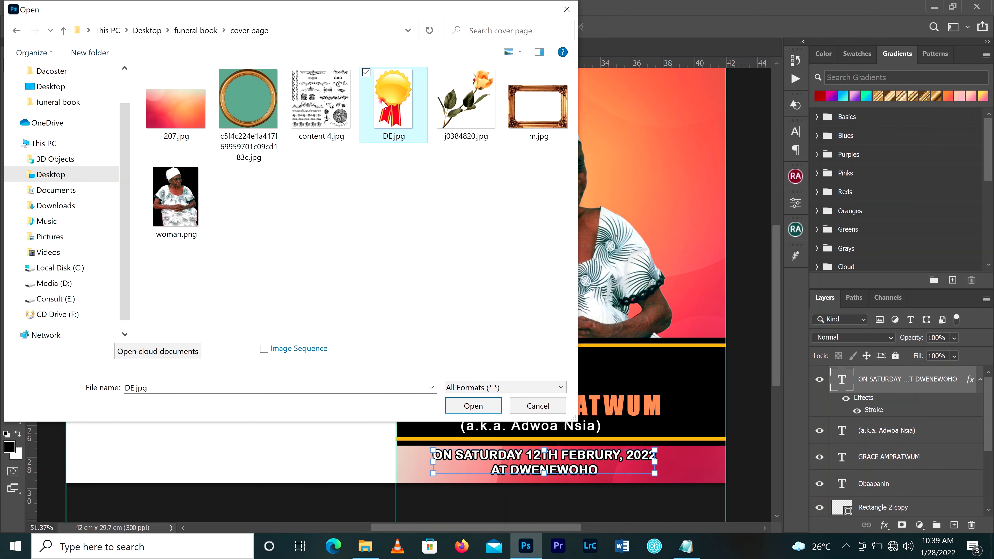
{"action": "left_click", "coordinate": [473, 406]}
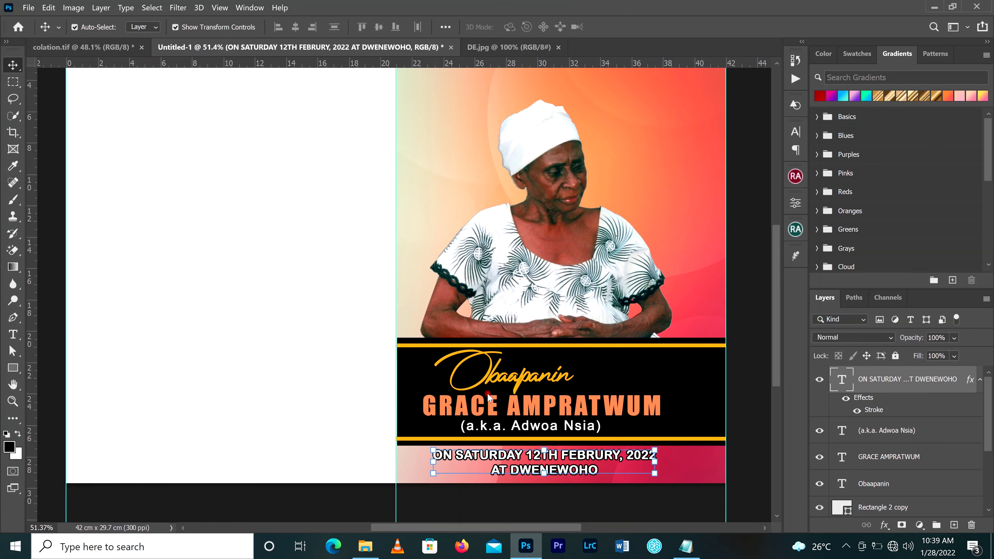
Erase DE.jpg's white background with the Magic Eraser, leaving the gold badge and ribbons on transparency
{"action": "key", "text": "ctrl+plus"}
{"action": "key", "text": "ctrl+plus"}
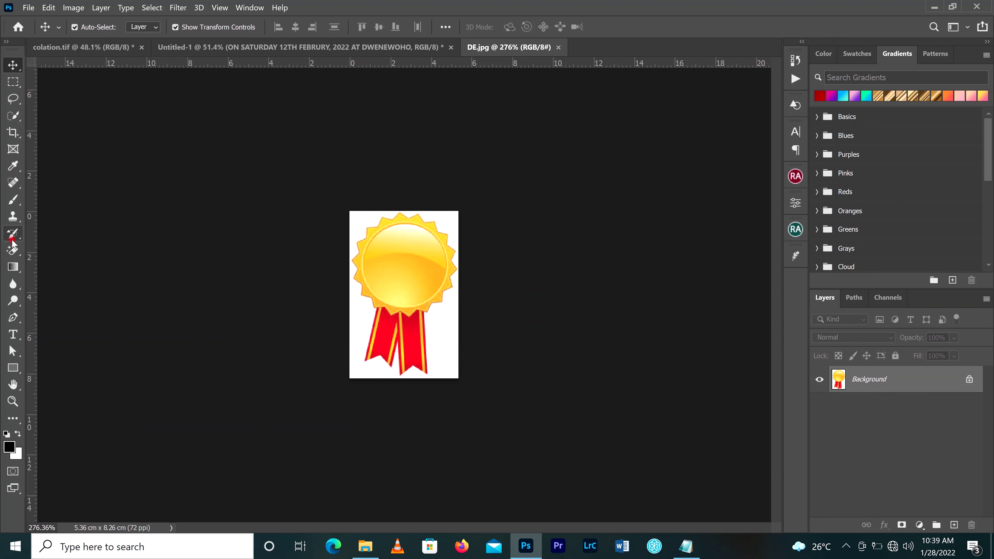
{"action": "left_click", "coordinate": [13, 256]}
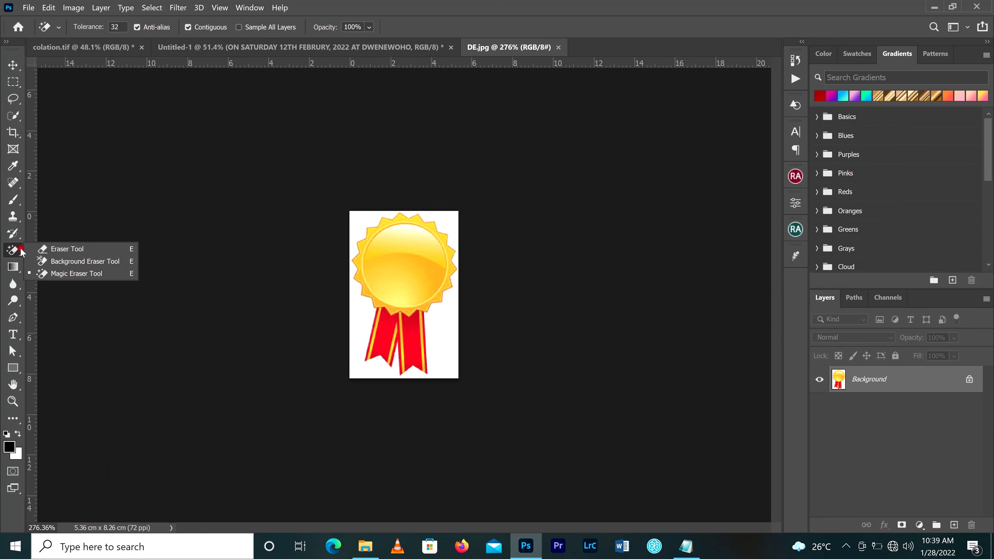
{"action": "left_click", "coordinate": [73, 274]}
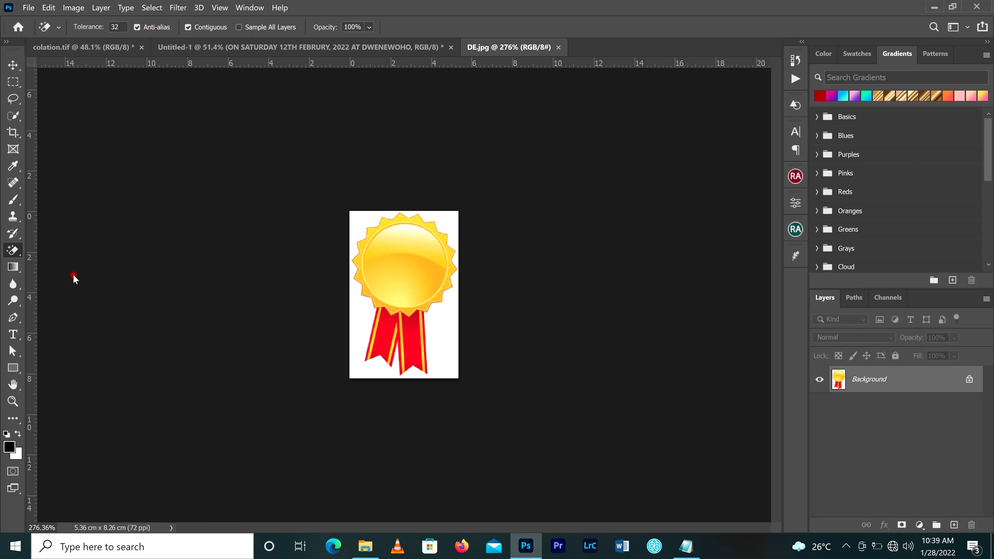
{"action": "left_click", "coordinate": [356, 216]}
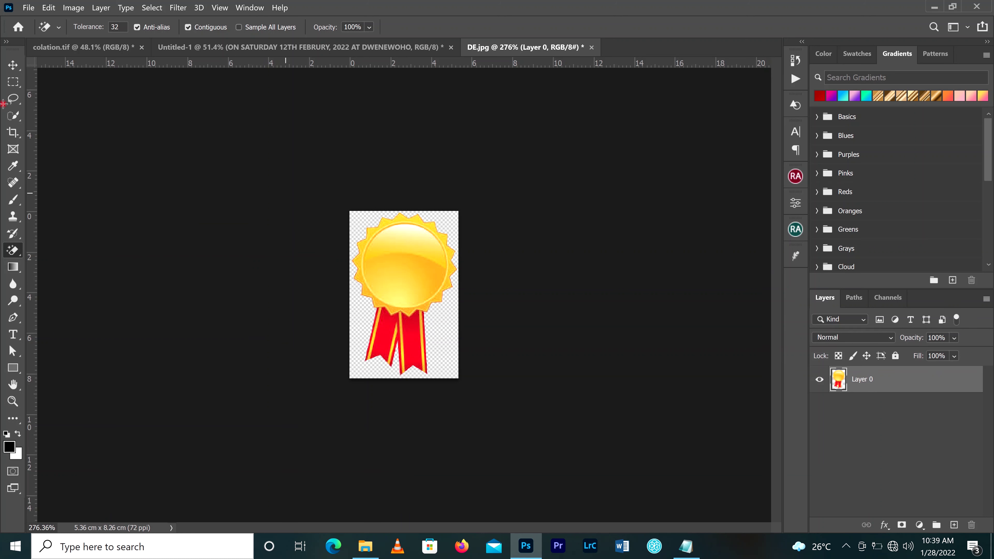
{"action": "left_click", "coordinate": [11, 65]}
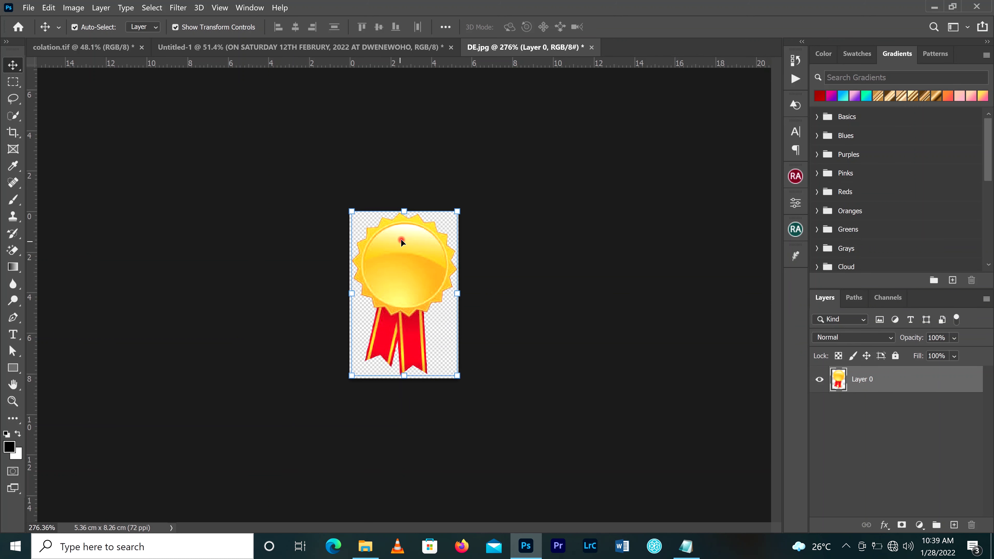
Bring the badge into the booklet at the black panel's right end, enlarged to about 119%
{"action": "left_click_drag", "start_coordinate": [401, 242], "coordinate": [733, 371]}
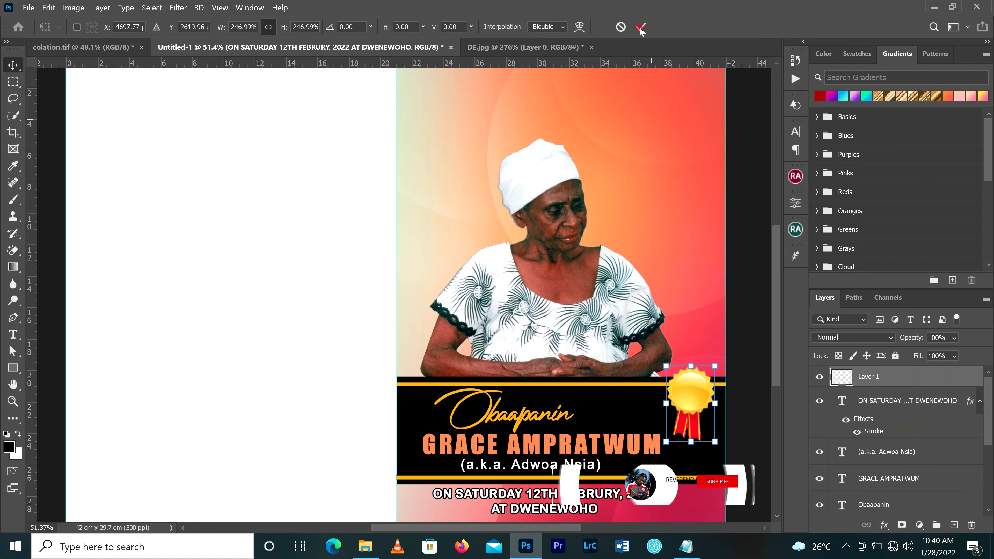
{"action": "key", "text": "Return"}
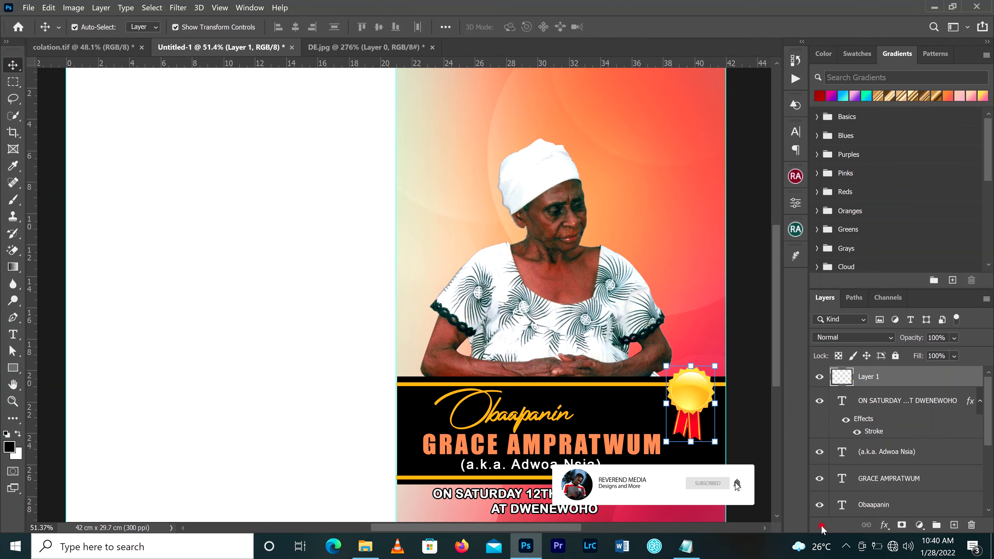
{"action": "left_click_drag", "start_coordinate": [698, 402], "coordinate": [694, 465]}
{"action": "scroll", "coordinate": [774, 322], "scroll_direction": "down", "scroll_amount": 3}
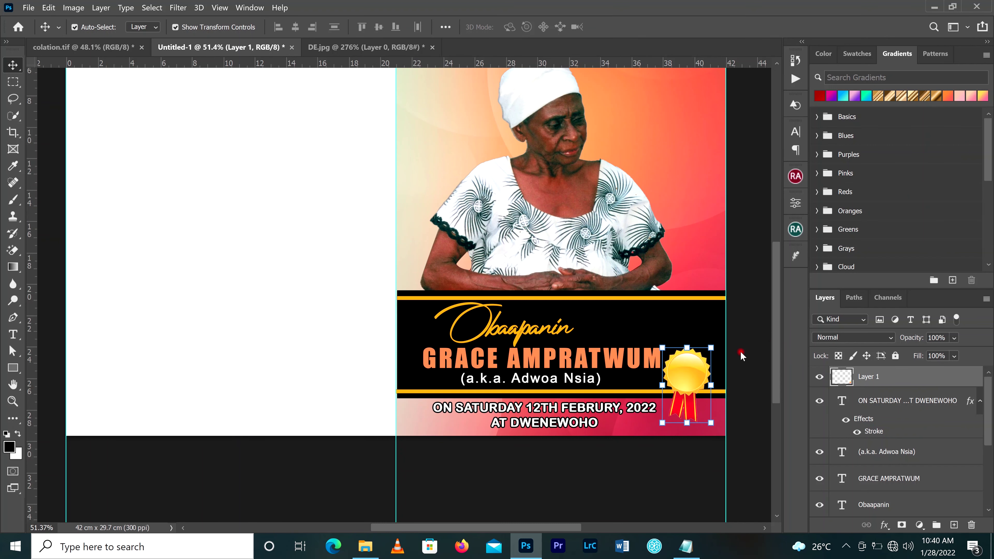
{"action": "left_click_drag", "start_coordinate": [710, 348], "coordinate": [719, 333]}
{"action": "left_click", "coordinate": [641, 27]}
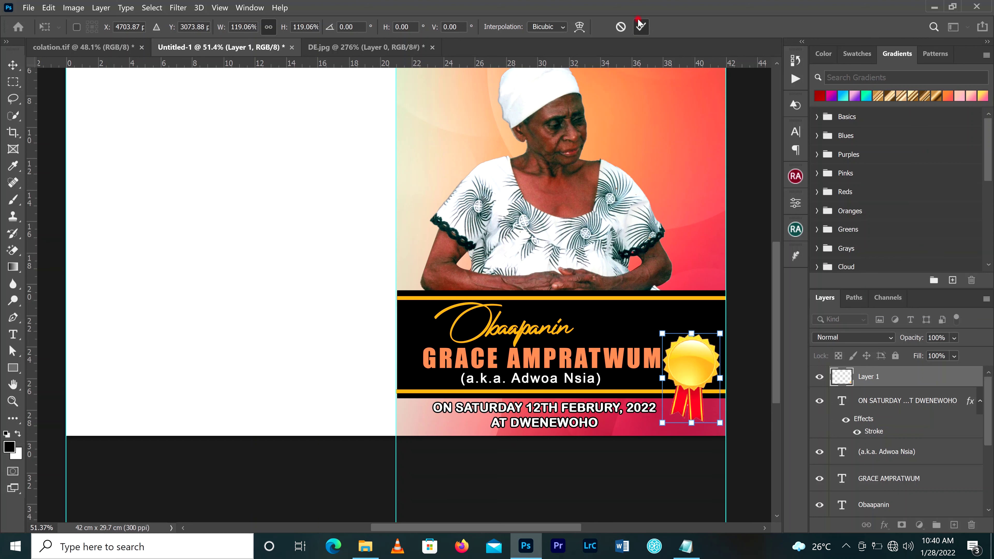
Nudge the name text slightly left and enlarge the badge further to about 121%
{"action": "left_click_drag", "start_coordinate": [565, 361], "coordinate": [558, 359]}
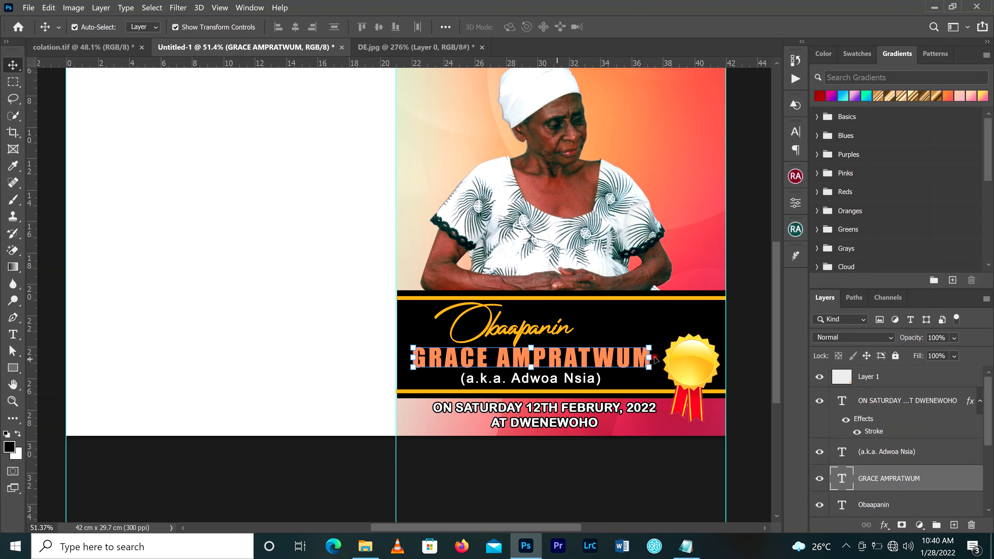
{"action": "left_click", "coordinate": [701, 361]}
{"action": "left_click_drag", "start_coordinate": [663, 334], "coordinate": [689, 330]}
{"action": "key", "text": "Return"}
{"action": "left_click", "coordinate": [754, 295]}
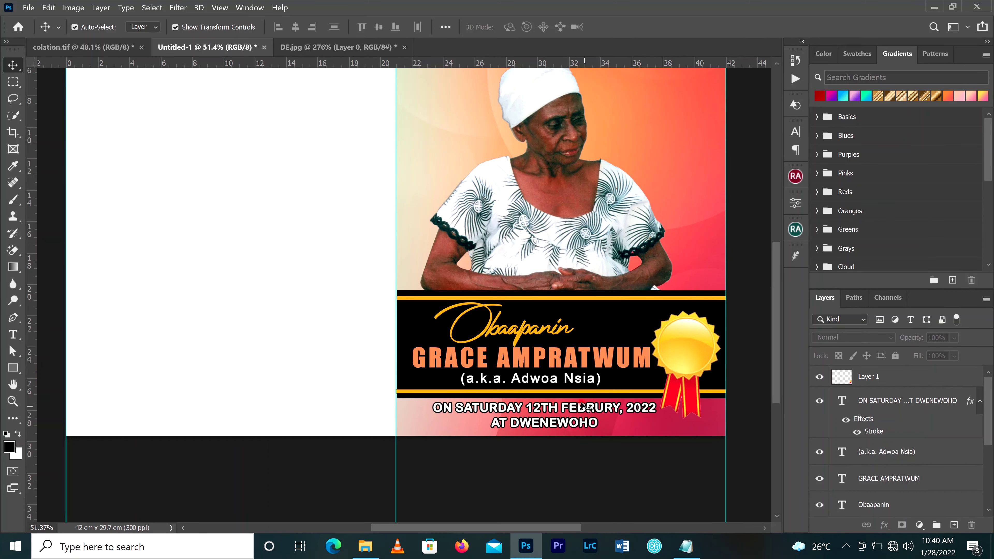
{"action": "left_click", "coordinate": [574, 410]}
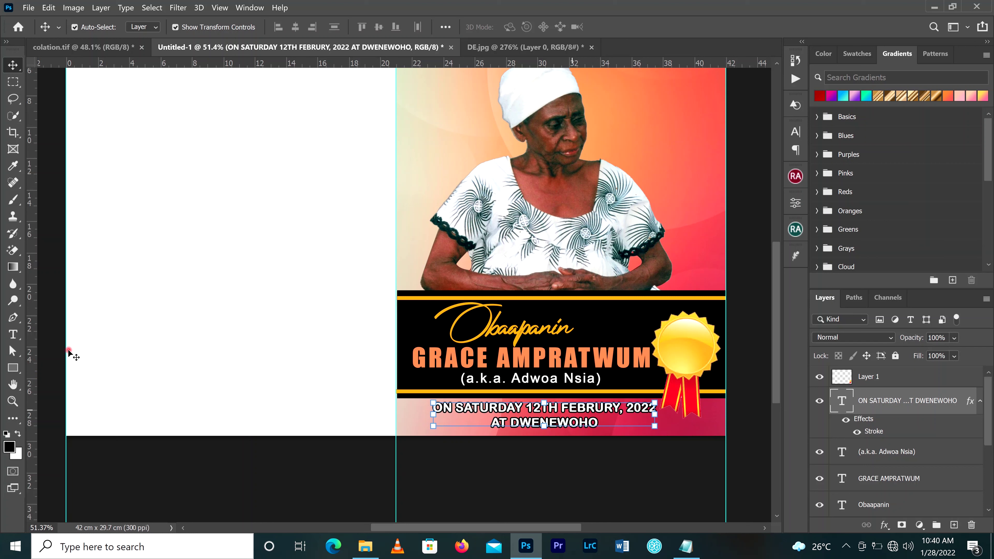
Create a new text layer reading 'AGED: 85' beside the portrait's head
{"action": "left_click", "coordinate": [13, 334]}
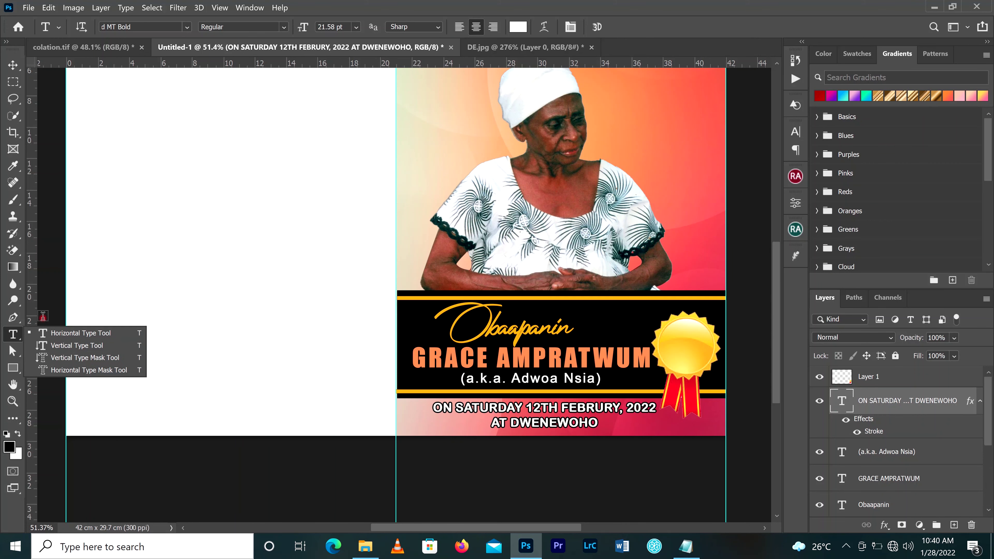
{"action": "left_click", "coordinate": [63, 333]}
{"action": "left_click", "coordinate": [655, 163]}
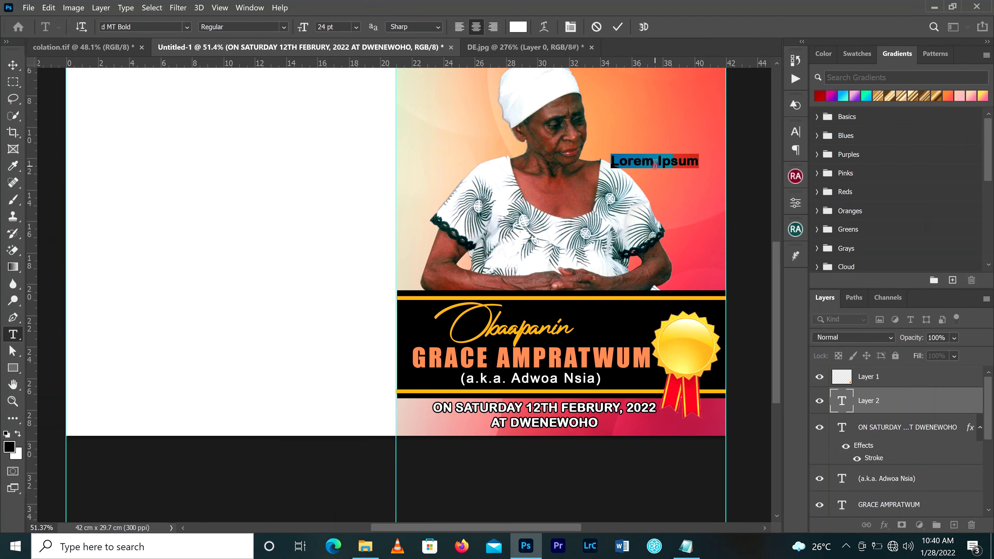
{"action": "left_click", "coordinate": [655, 164]}
{"action": "key", "text": "ctrl+a"}
{"action": "type", "text": "AGED"}
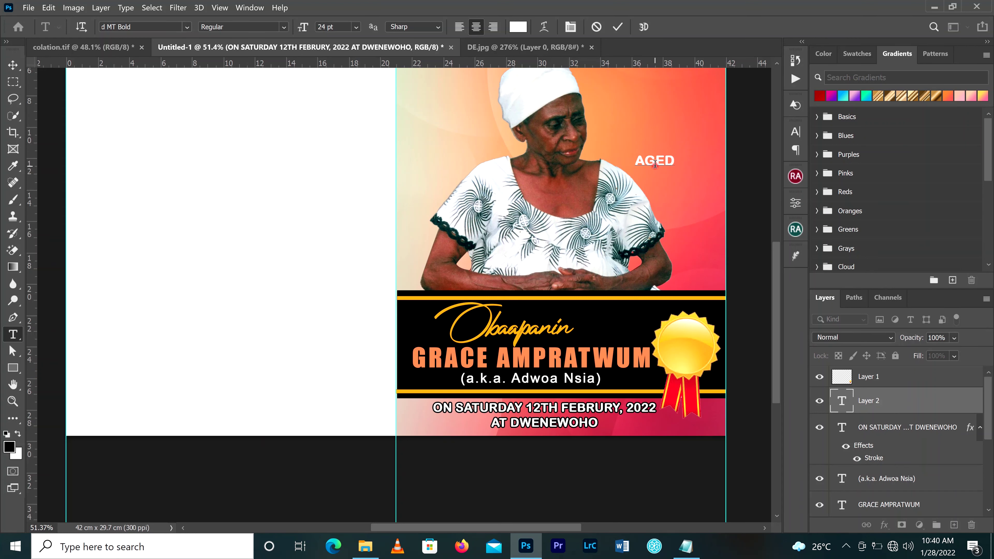
{"action": "type", "text": ": "}
{"action": "type", "text": "85"}
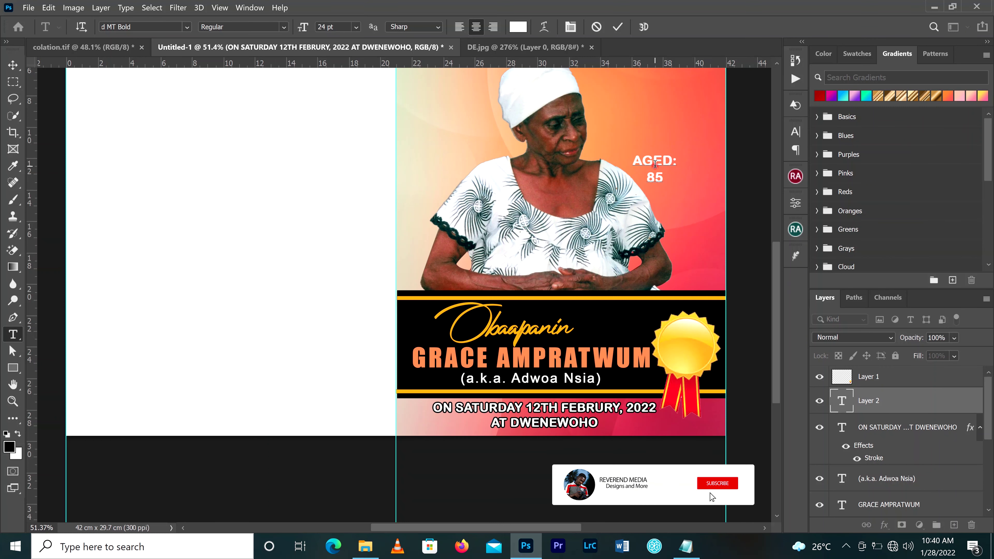
Set the 85 to 42 pt in the Character panel and commit the text
{"action": "left_click_drag", "start_coordinate": [664, 178], "coordinate": [649, 176]}
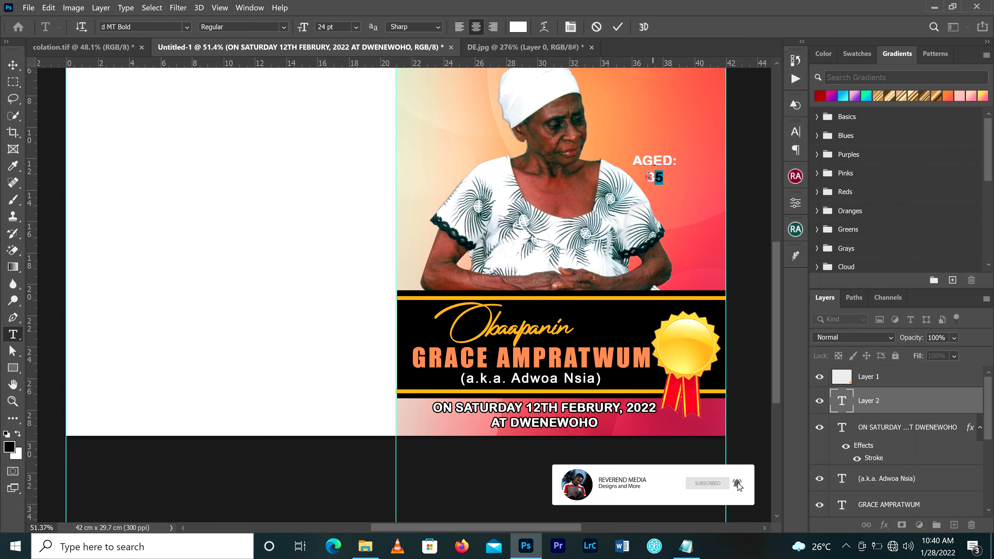
{"action": "left_click", "coordinate": [795, 132]}
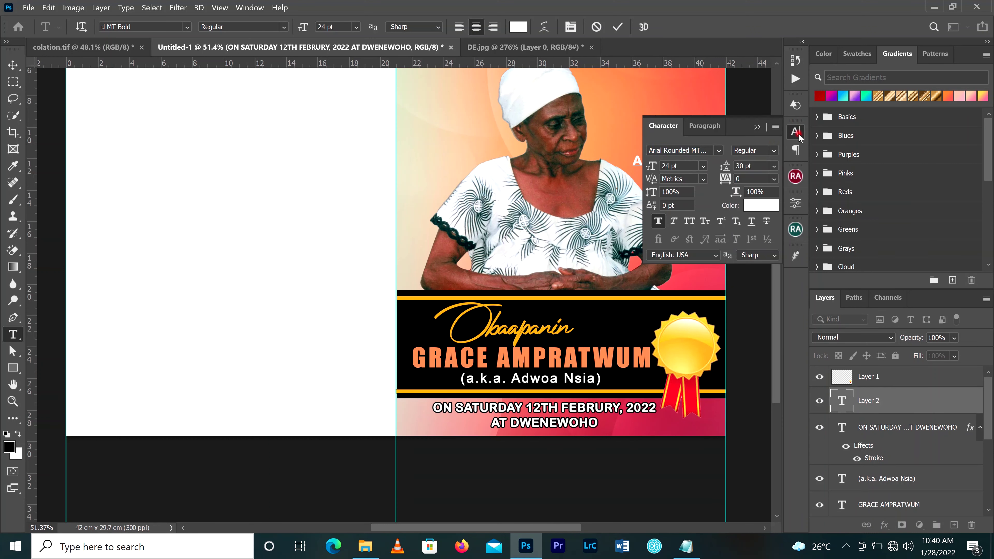
{"action": "left_click_drag", "start_coordinate": [651, 166], "coordinate": [664, 165]}
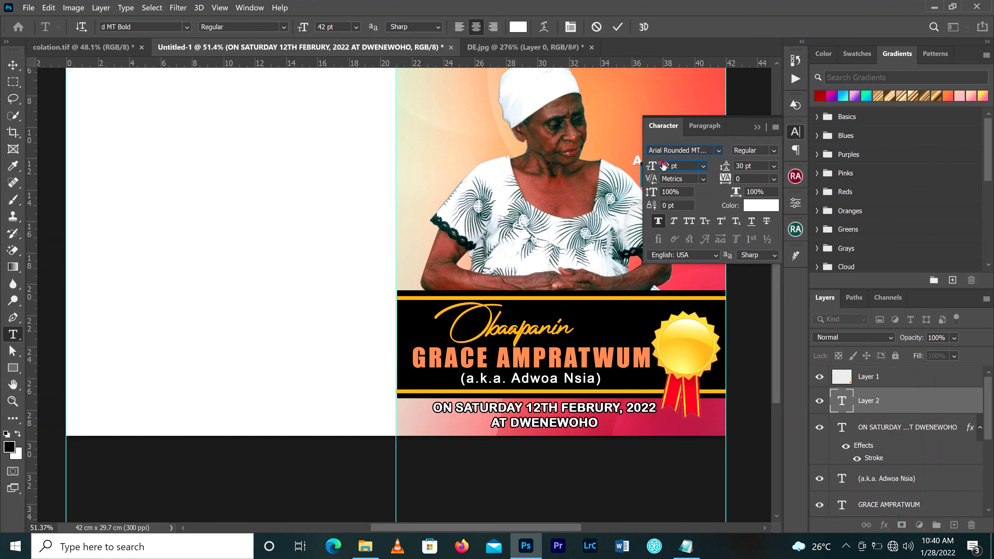
{"action": "left_click", "coordinate": [757, 127]}
{"action": "left_click", "coordinate": [13, 65]}
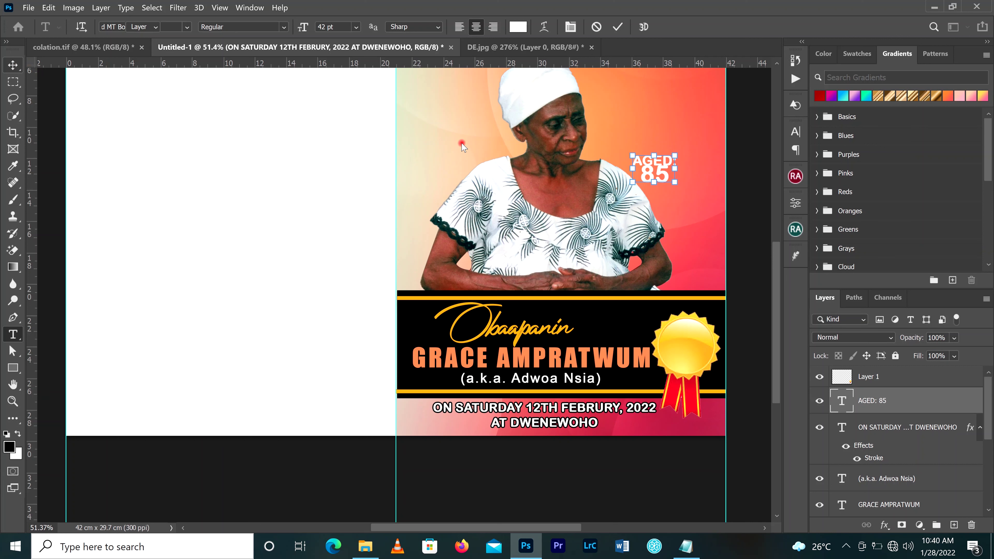
{"action": "left_click", "coordinate": [796, 132]}
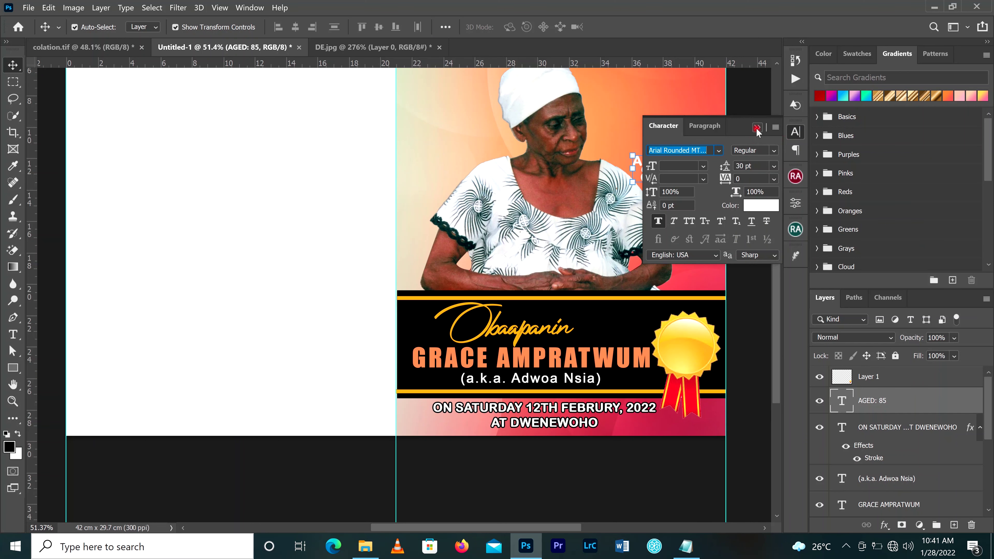
Move the AGED: 85 layer onto the medal above Layer 1, colour it black, set 39 pt leading
{"action": "left_click", "coordinate": [656, 159]}
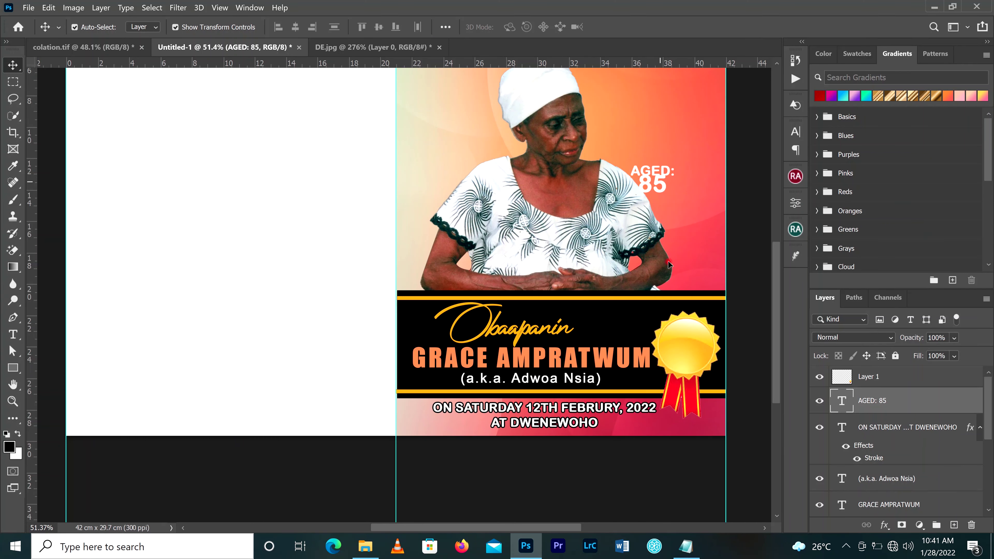
{"action": "left_click_drag", "start_coordinate": [668, 260], "coordinate": [693, 344]}
{"action": "left_click_drag", "start_coordinate": [896, 398], "coordinate": [897, 372]}
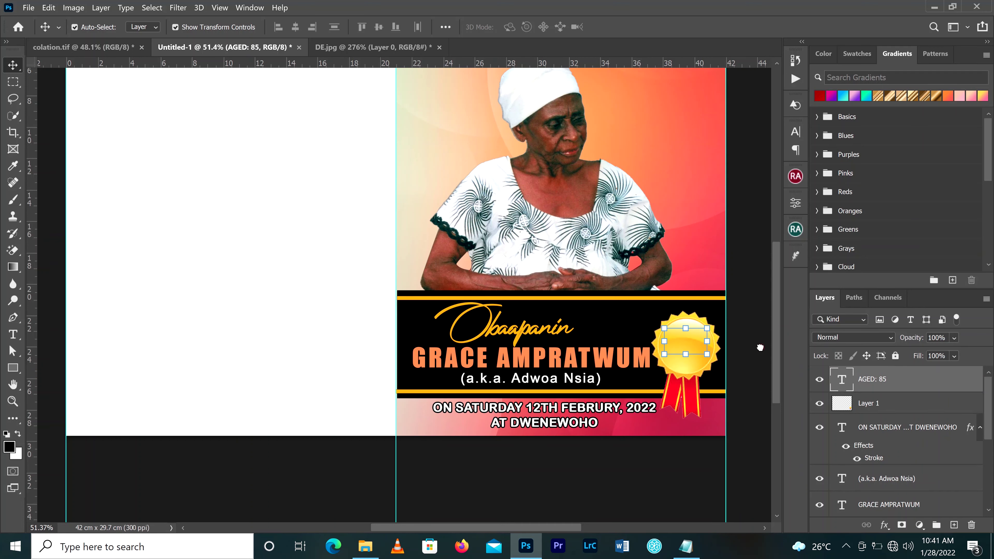
{"action": "left_click", "coordinate": [795, 131]}
{"action": "left_click", "coordinate": [754, 207]}
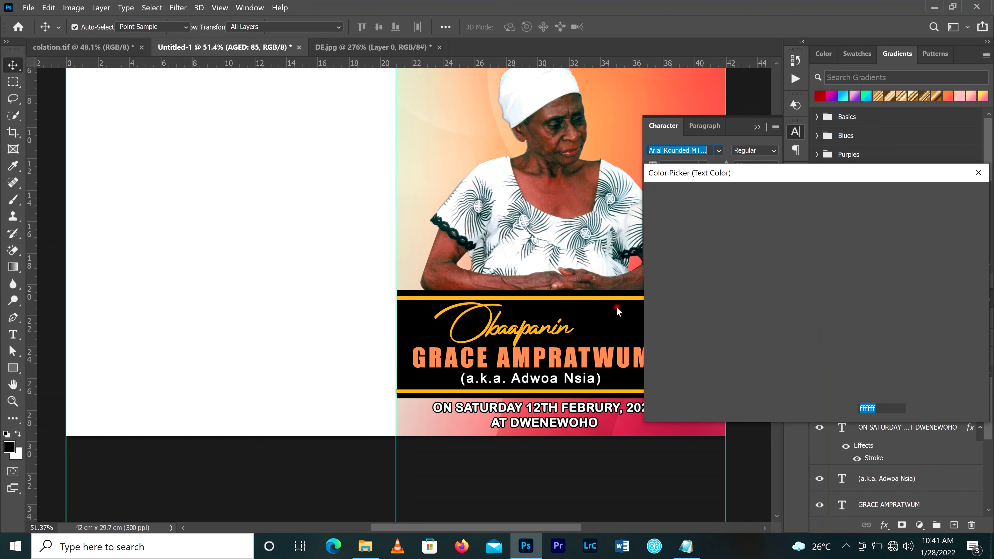
{"action": "left_click", "coordinate": [613, 317]}
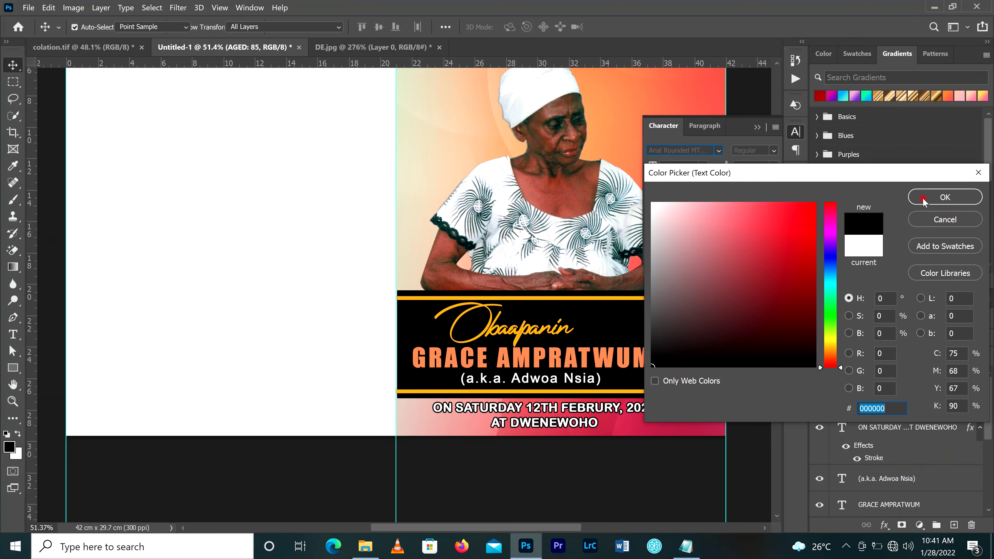
{"action": "left_click", "coordinate": [945, 196]}
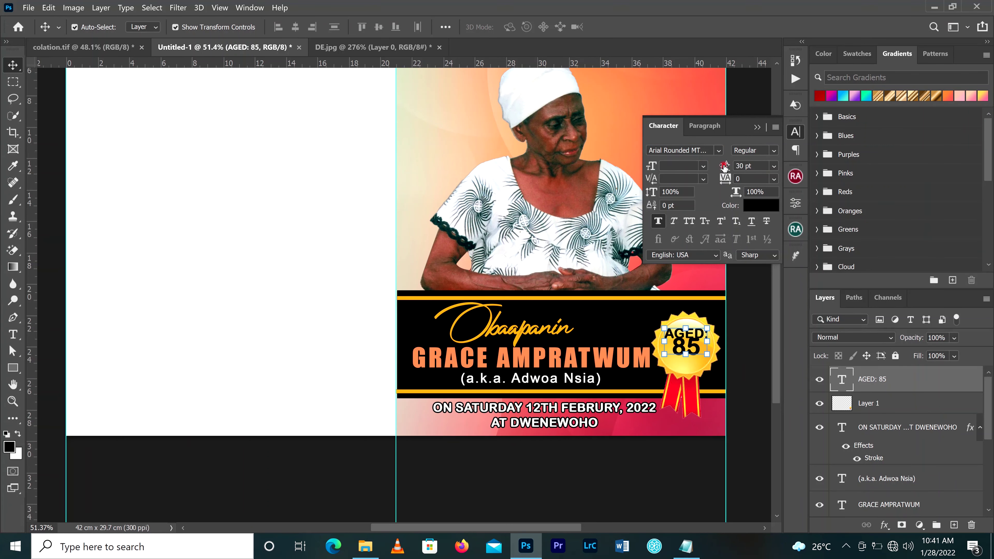
{"action": "left_click_drag", "start_coordinate": [724, 166], "coordinate": [727, 166]}
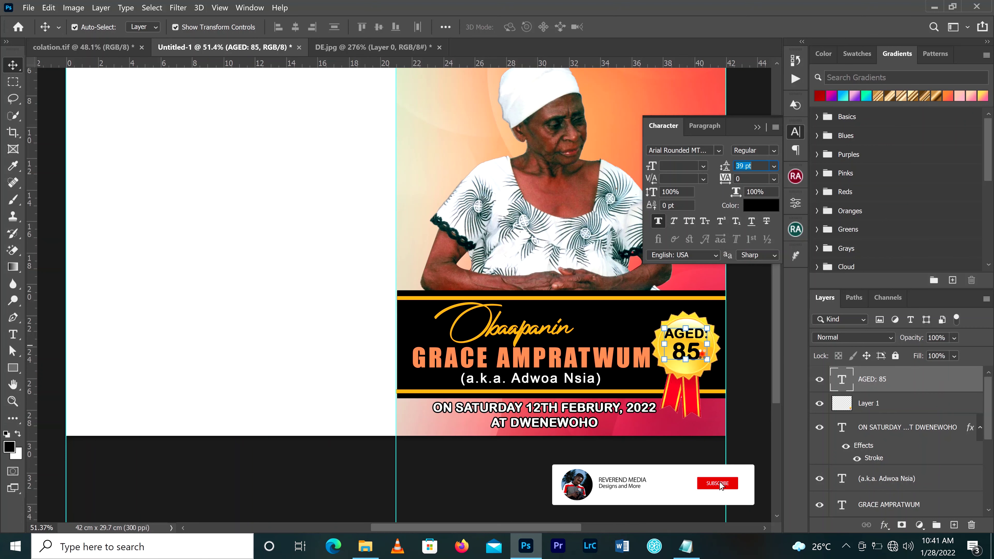
{"action": "left_click", "coordinate": [698, 356]}
Enlarge the 85 on the badge to 58 pt and increase the line spacing
{"action": "double_click", "coordinate": [698, 356]}
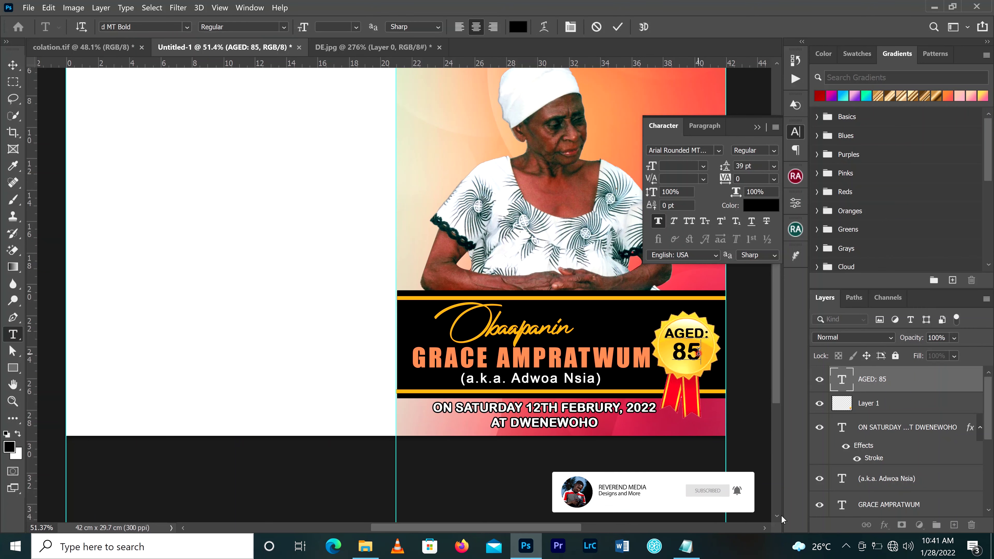
{"action": "double_click", "coordinate": [681, 351]}
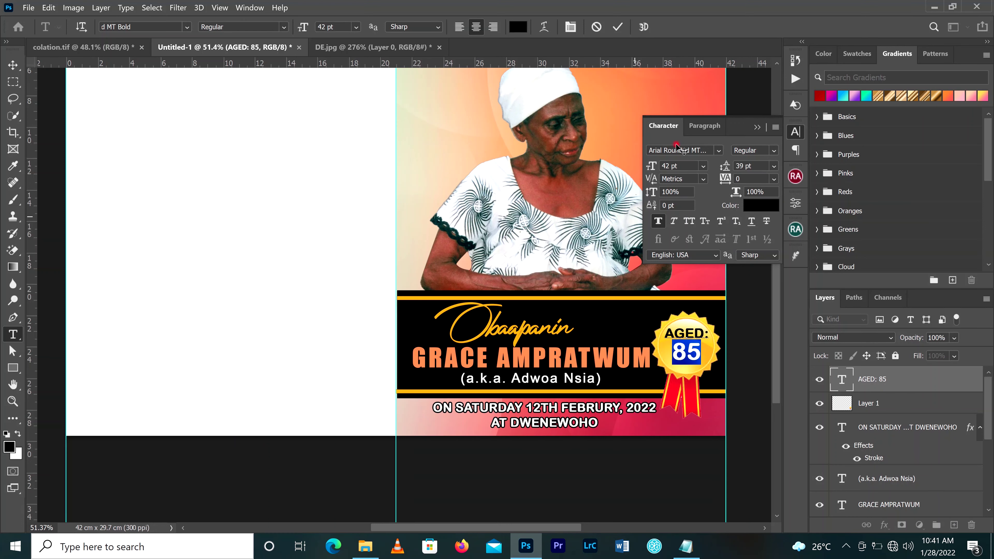
{"action": "left_click_drag", "start_coordinate": [656, 167], "coordinate": [666, 164]}
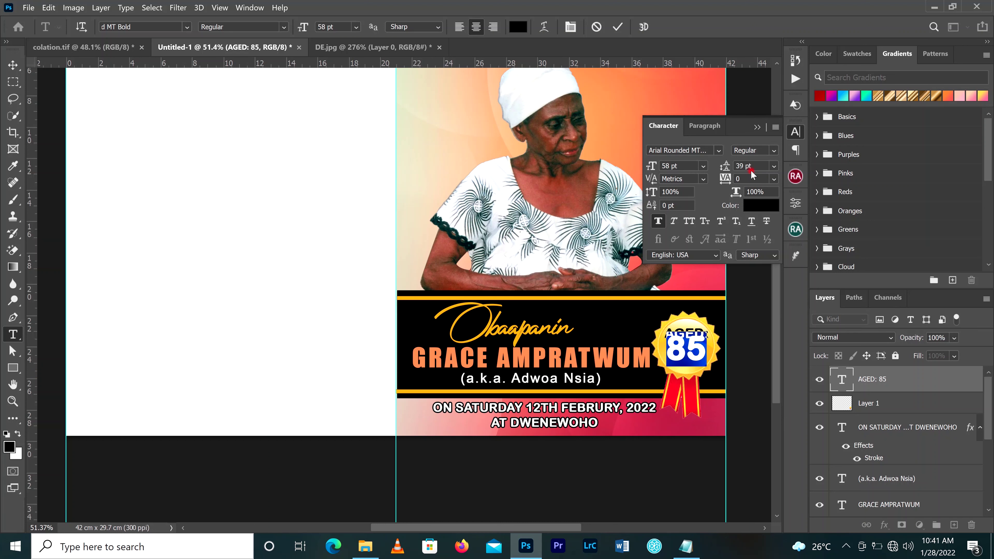
{"action": "left_click", "coordinate": [617, 27]}
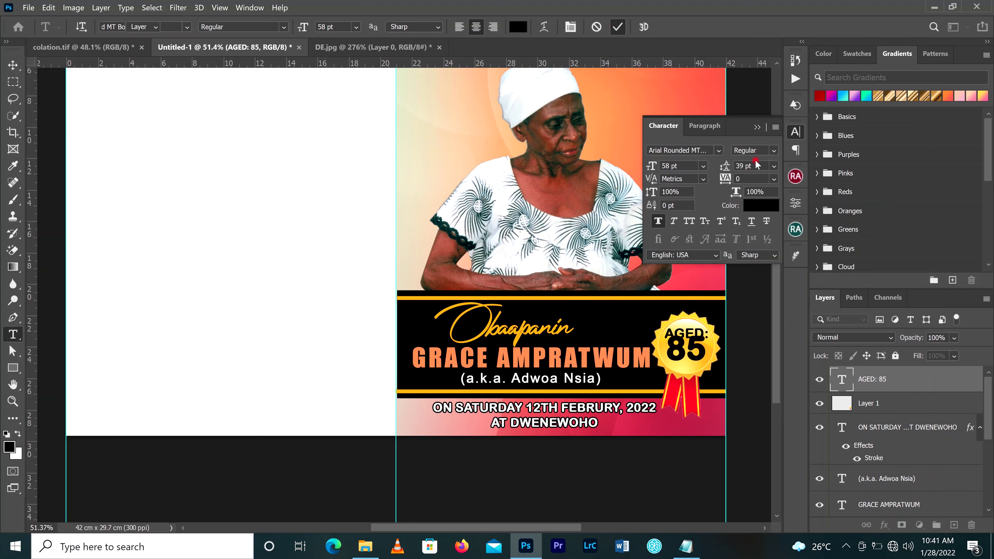
{"action": "key", "text": "v"}
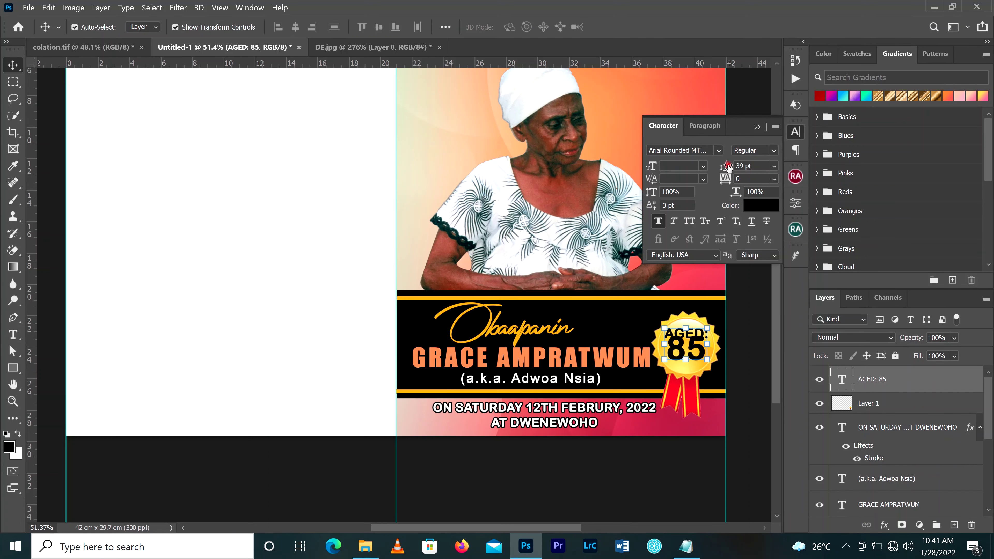
{"action": "mouse_move", "coordinate": [727, 167]}
{"action": "left_mouse_down"}
{"action": "mouse_move", "coordinate": [741, 164]}
{"action": "mouse_move", "coordinate": [731, 166]}
{"action": "left_mouse_up"}
{"action": "left_click", "coordinate": [690, 333]}
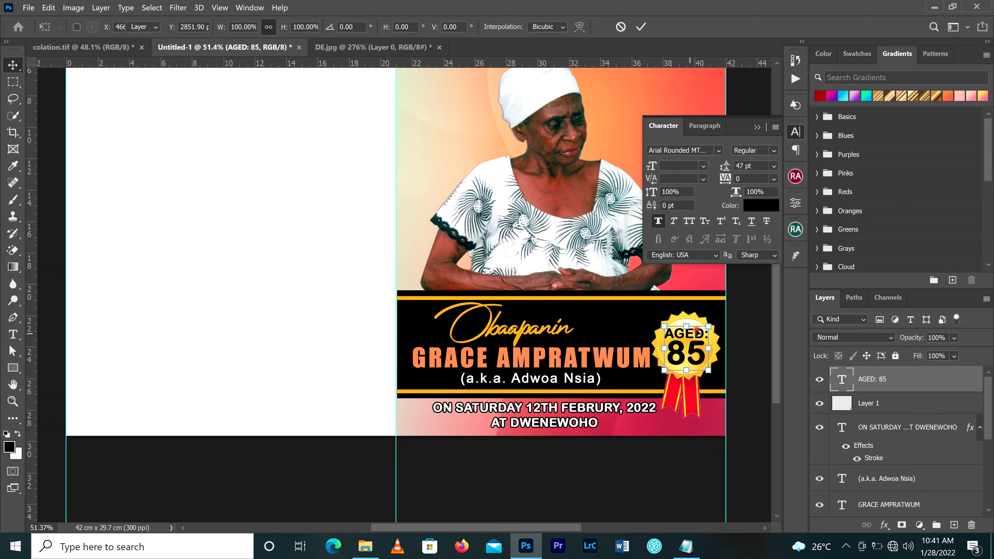
{"action": "left_click", "coordinate": [643, 27]}
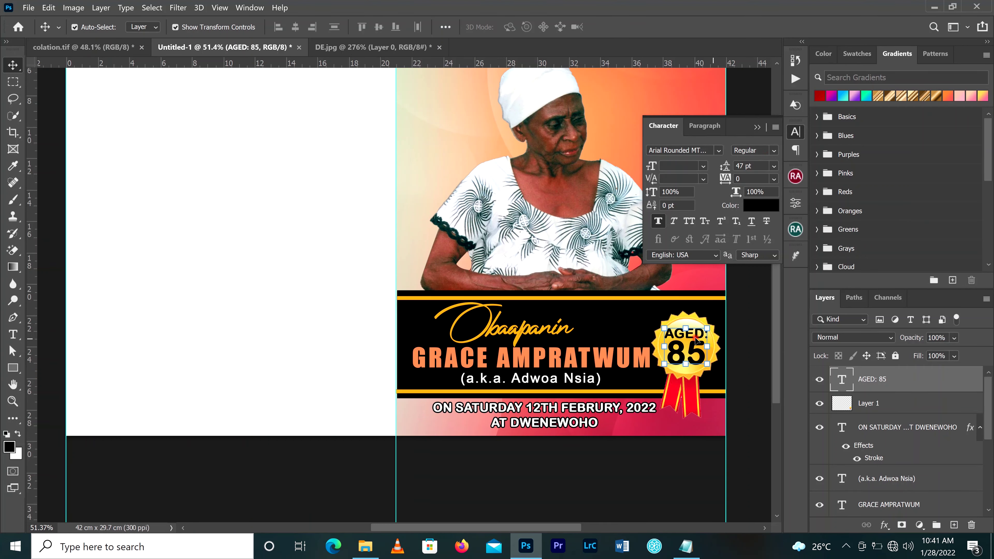
Shrink the word AGED: on the badge to 19 pt
{"action": "double_click", "coordinate": [702, 334]}
{"action": "left_click", "coordinate": [704, 333]}
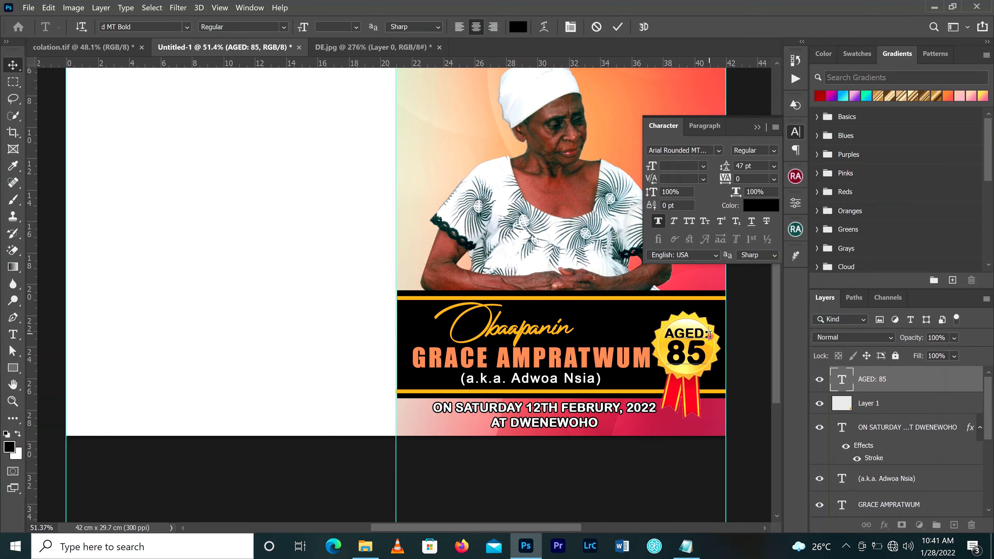
{"action": "left_click_drag", "start_coordinate": [665, 333], "coordinate": [710, 334]}
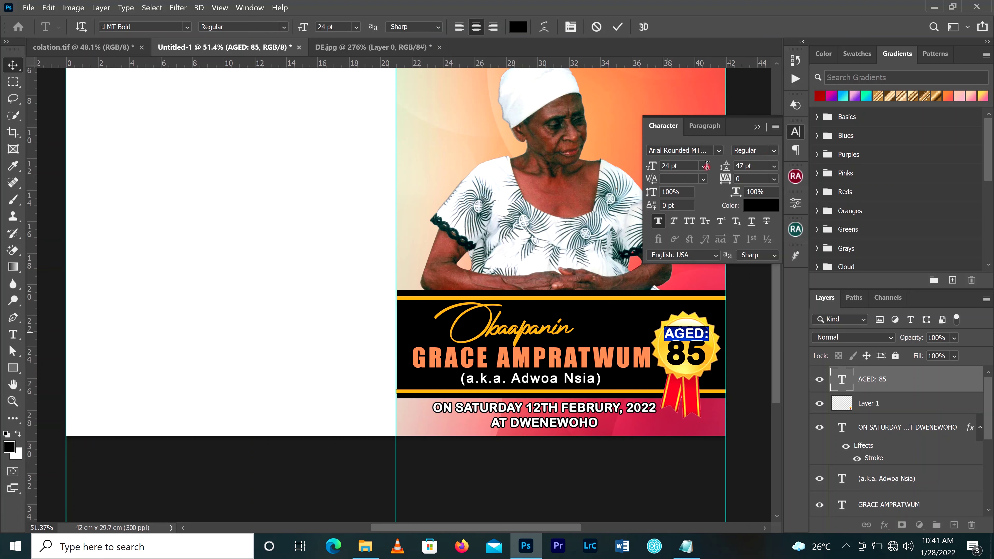
{"action": "left_click_drag", "start_coordinate": [652, 169], "coordinate": [651, 172]}
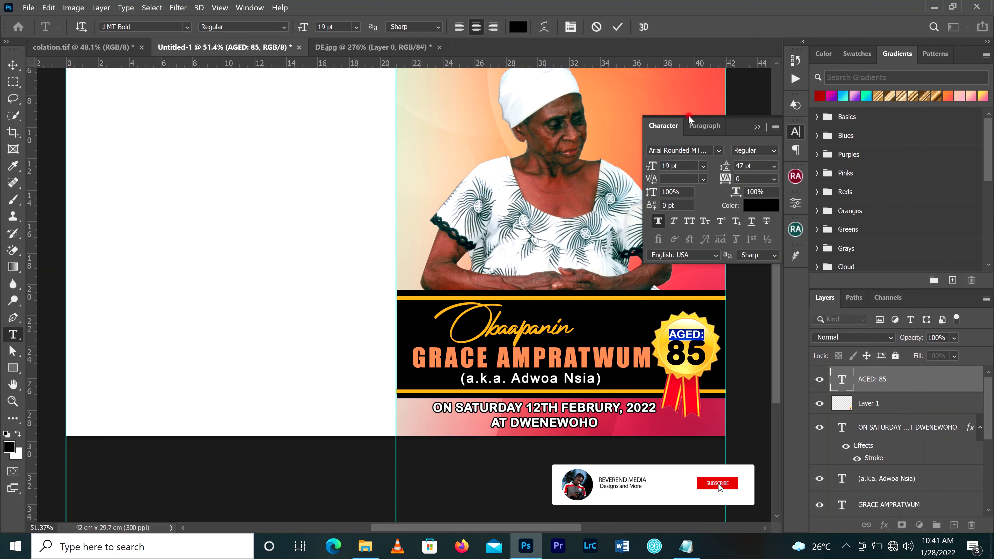
{"action": "left_click", "coordinate": [618, 27]}
Type the heading 'BURIAL, MEMORIAL AND' / 'THANKSGIVING SERVICE' on two lines near the fold
{"action": "key", "text": "v"}
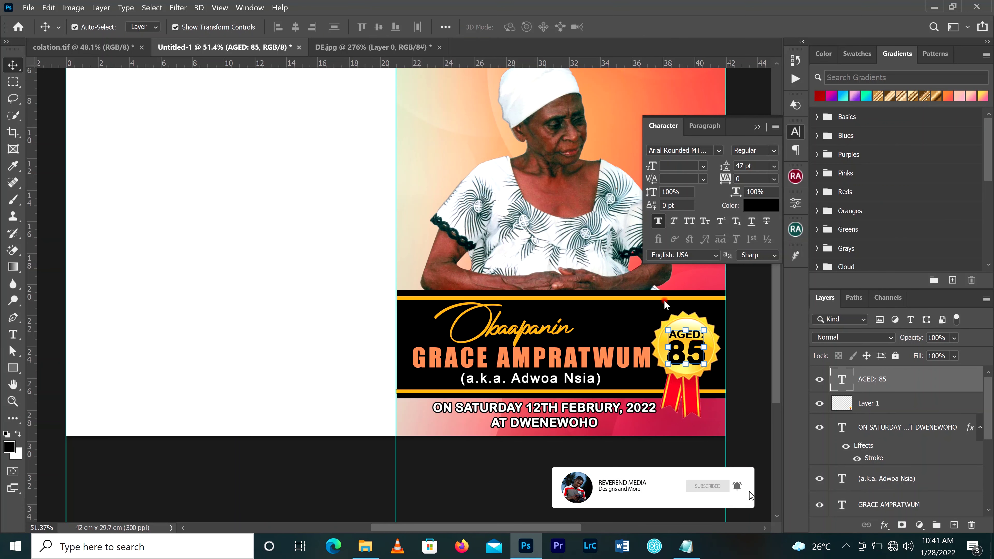
{"action": "key", "text": "t"}
{"action": "left_click", "coordinate": [736, 371]}
{"action": "scroll", "coordinate": [737, 371], "scroll_direction": "up", "scroll_amount": 3}
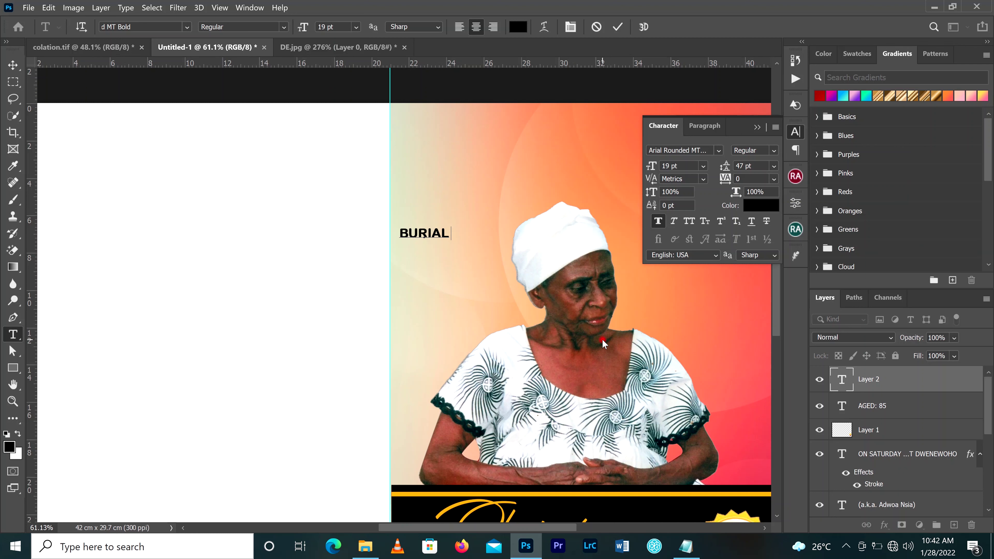
{"action": "type", "text": "BURIAL, MEMORIAL"}
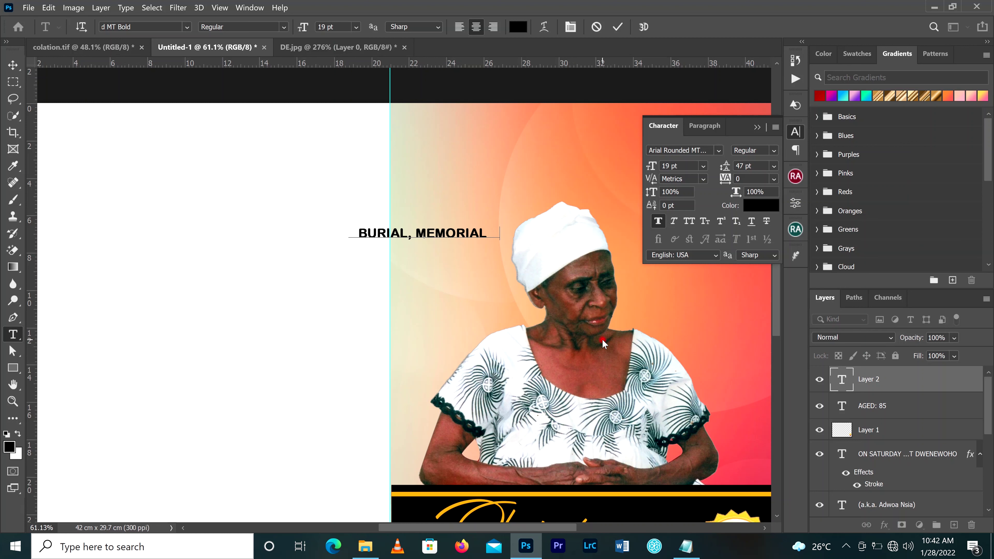
{"action": "type", "text": " AND"}
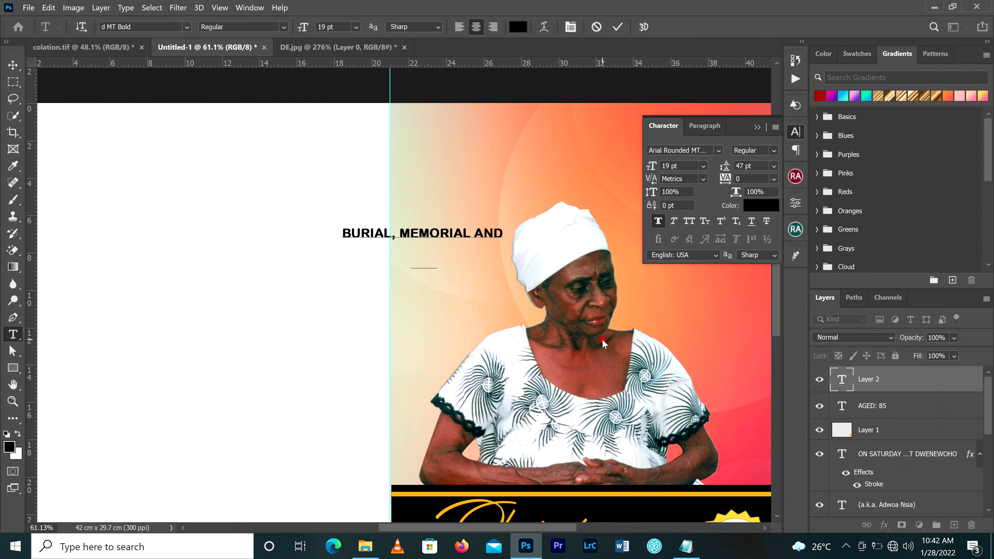
{"action": "type", "text": "TAN"}
{"action": "key", "text": "BackSpace"}
{"action": "type", "text": "H"}
{"action": "key", "text": "BackSpace"}
{"action": "key", "text": "BackSpace"}
{"action": "type", "text": "HN"}
{"action": "key", "text": "BackSpace"}
{"action": "type", "text": "ANKSGIVING"}
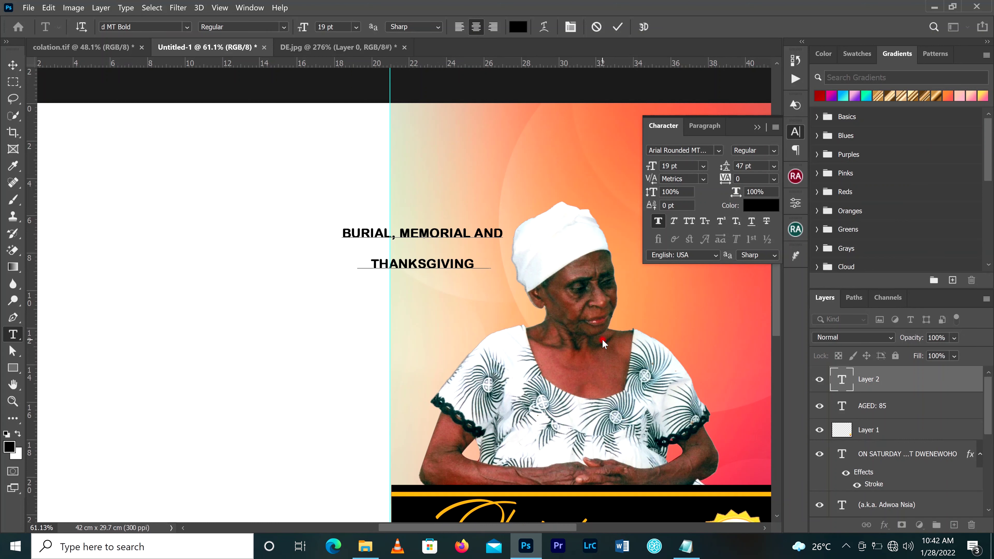
{"action": "type", "text": "    SERVICE"}
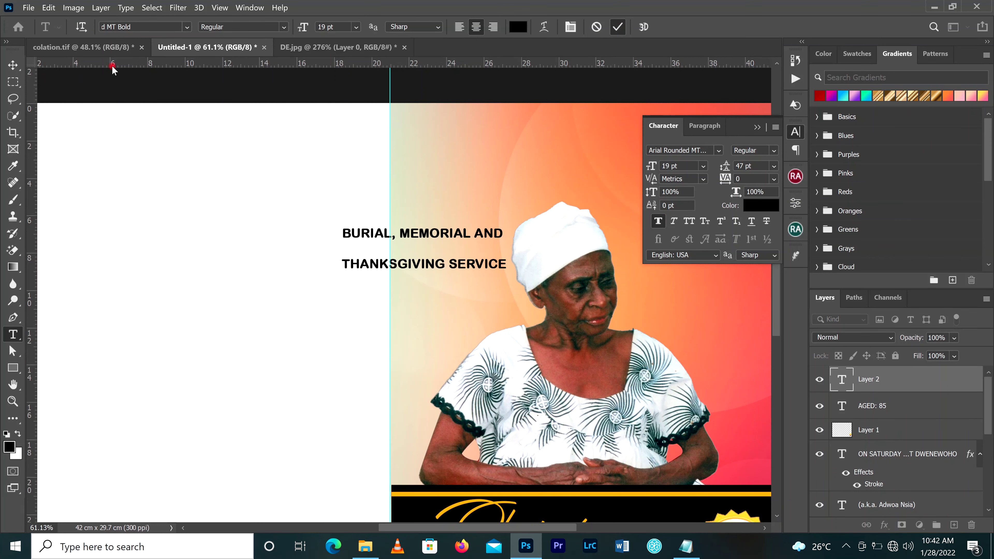
{"action": "key", "text": "ctrl+Return"}
{"action": "left_click", "coordinate": [13, 65]}
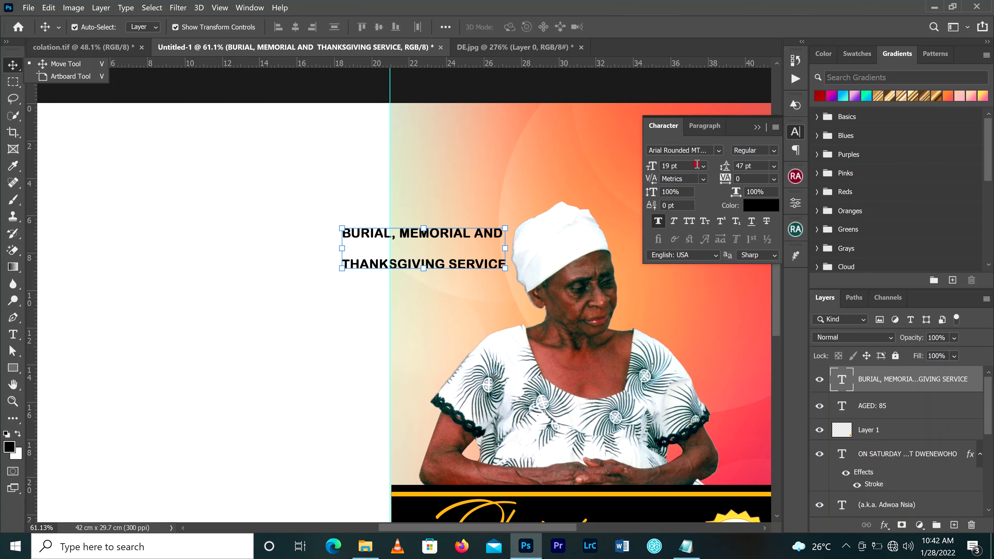
Give the heading Auto leading and the Impact font, and move it up toward the portrait page's top
{"action": "left_click", "coordinate": [771, 166]}
{"action": "left_click", "coordinate": [772, 166]}
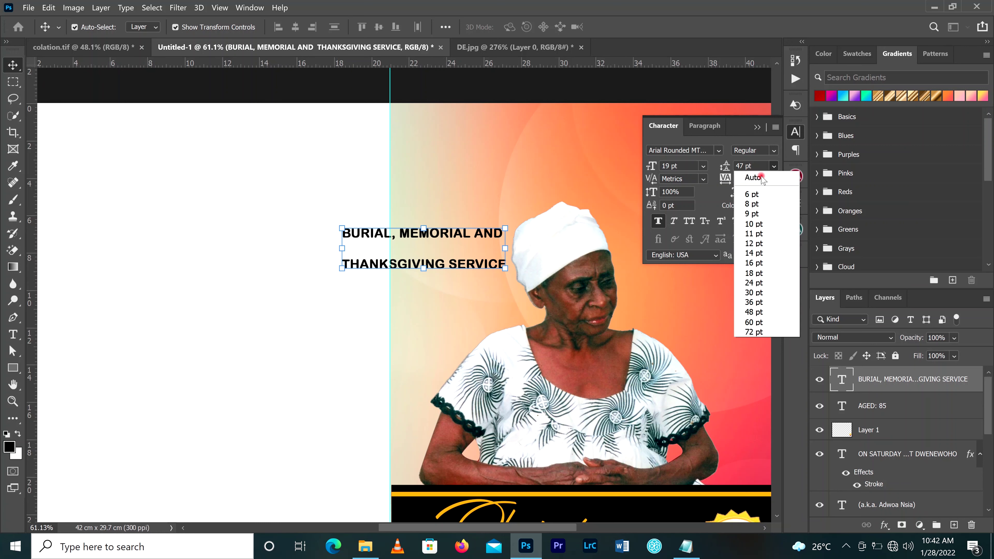
{"action": "left_click", "coordinate": [750, 178]}
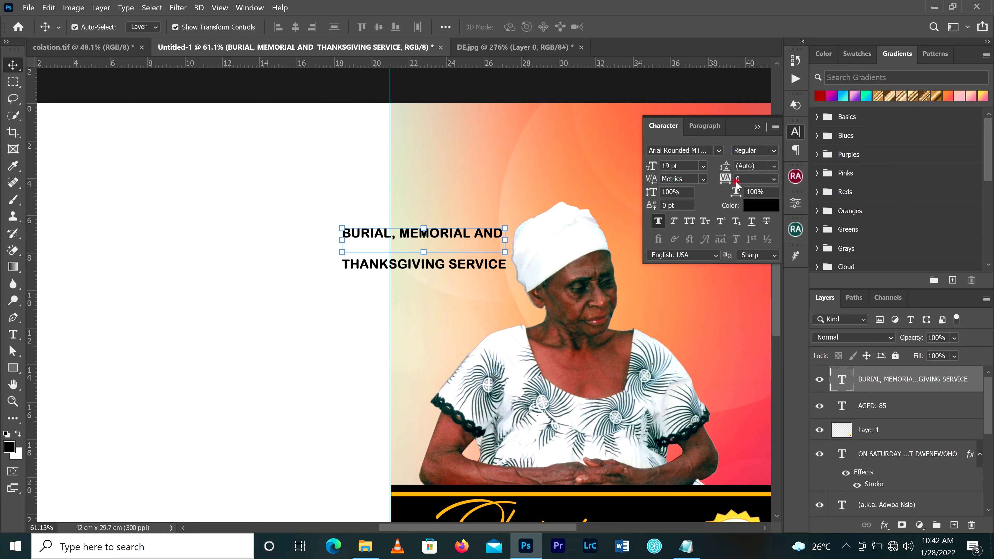
{"action": "left_click", "coordinate": [719, 151]}
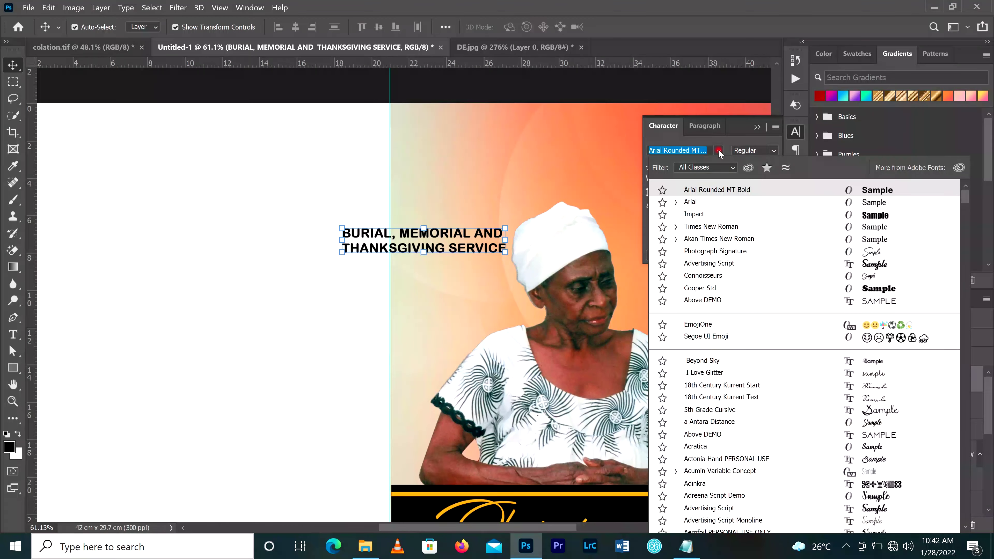
{"action": "left_click", "coordinate": [695, 215]}
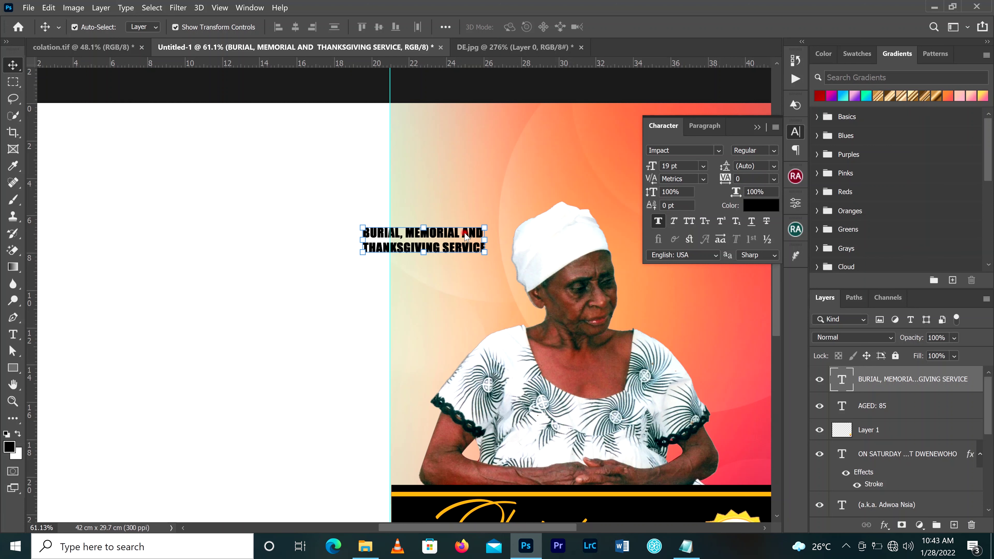
{"action": "left_click_drag", "start_coordinate": [454, 234], "coordinate": [544, 168]}
{"action": "key", "text": "ctrl+t"}
{"action": "left_click", "coordinate": [641, 27]}
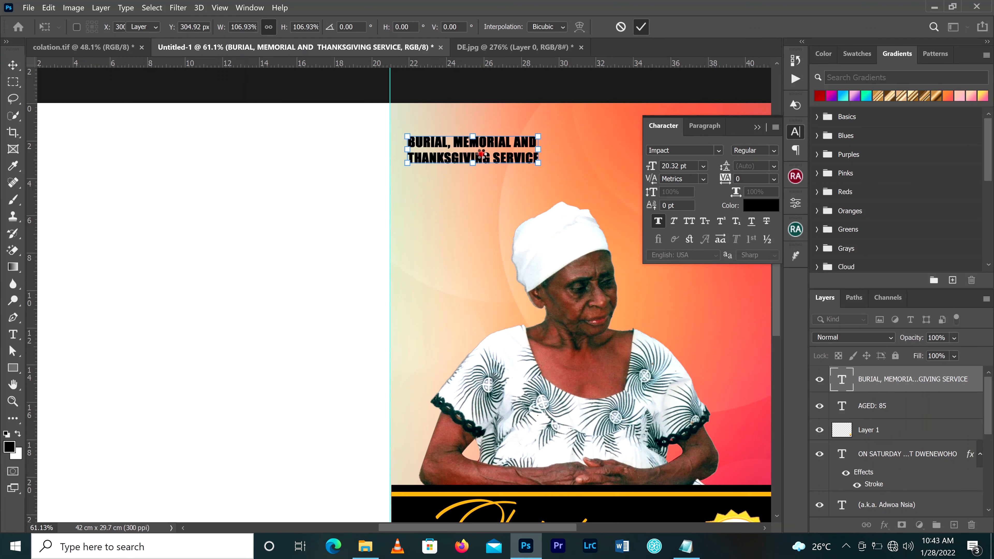
Add a third heading line 'OF THE LATE' and left-align all three lines
{"action": "key", "text": "t"}
{"action": "key", "text": "Return"}
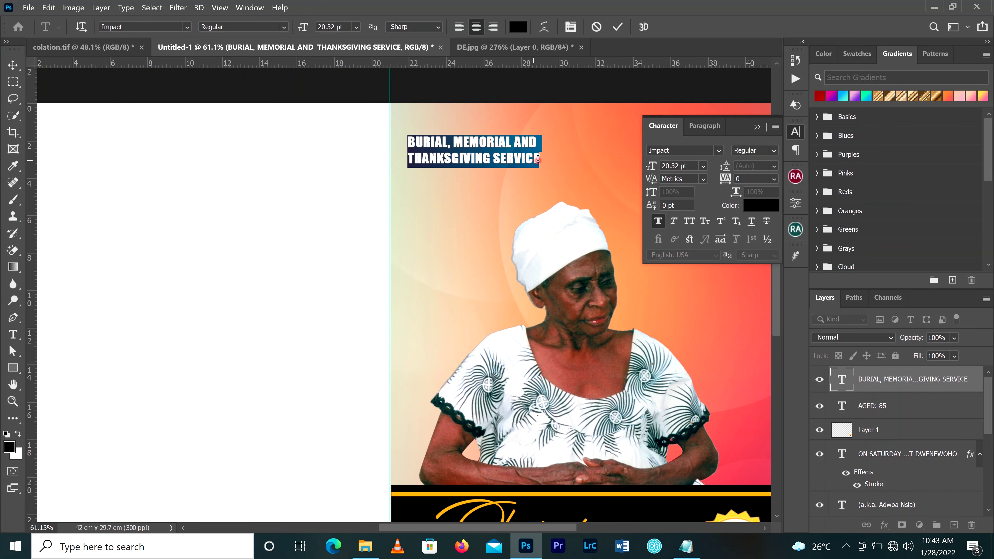
{"action": "left_click", "coordinate": [539, 158]}
{"action": "key", "text": "Return"}
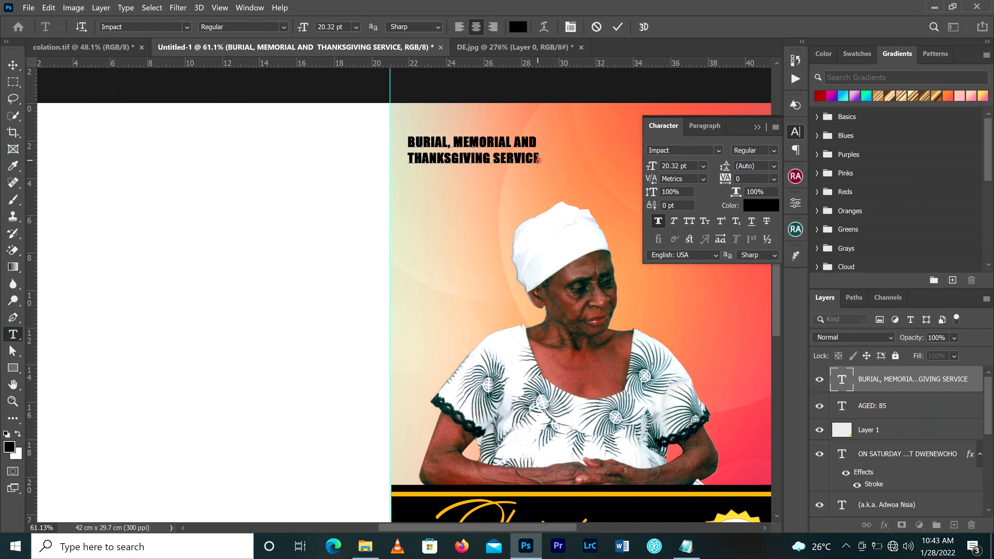
{"action": "type", "text": "OF THE LA"}
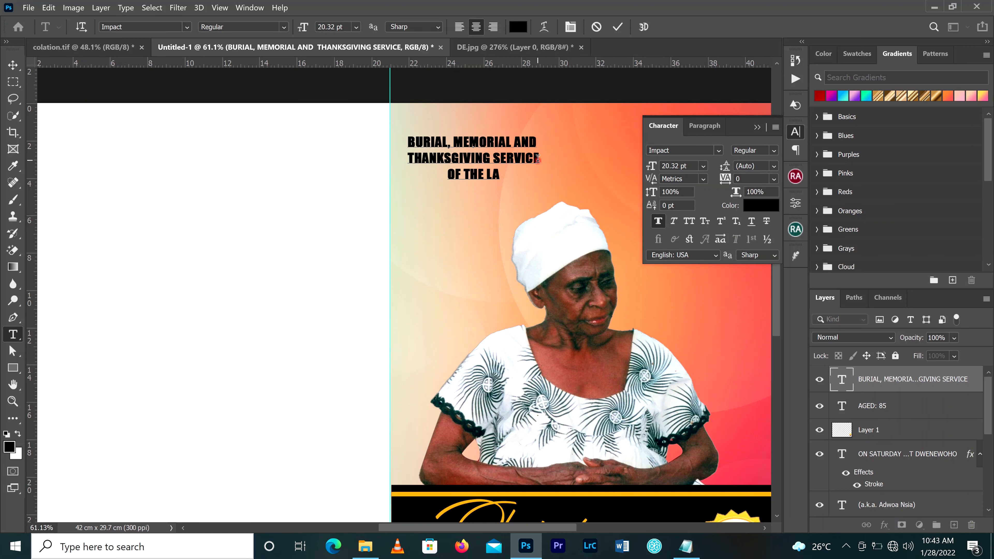
{"action": "type", "text": "TE"}
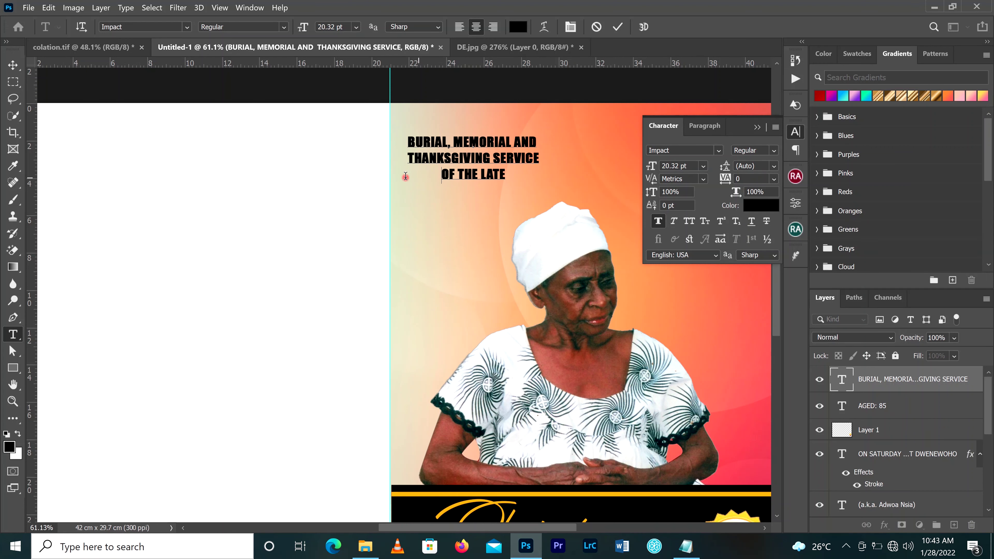
{"action": "left_click_drag", "start_coordinate": [506, 172], "coordinate": [409, 139]}
{"action": "left_click", "coordinate": [705, 126]}
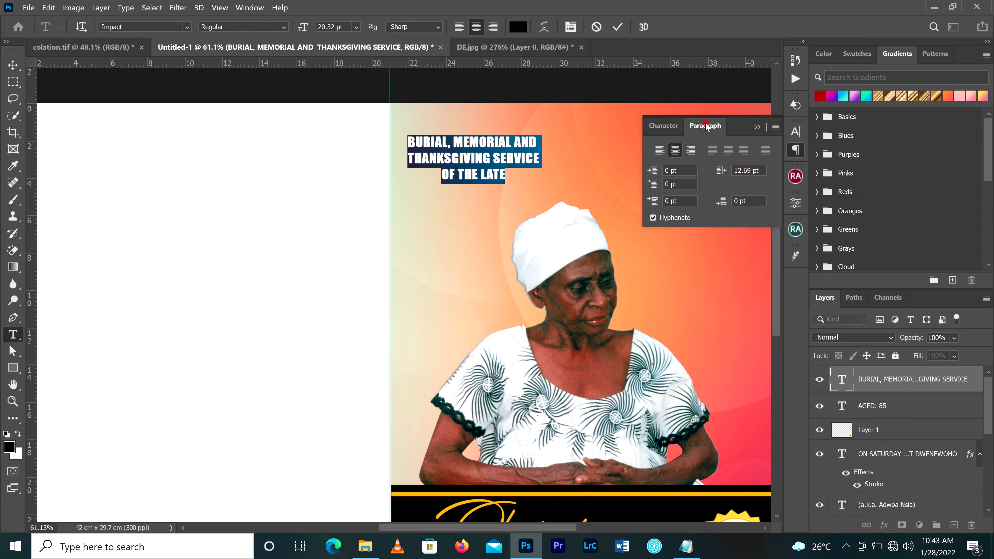
{"action": "left_click", "coordinate": [659, 151]}
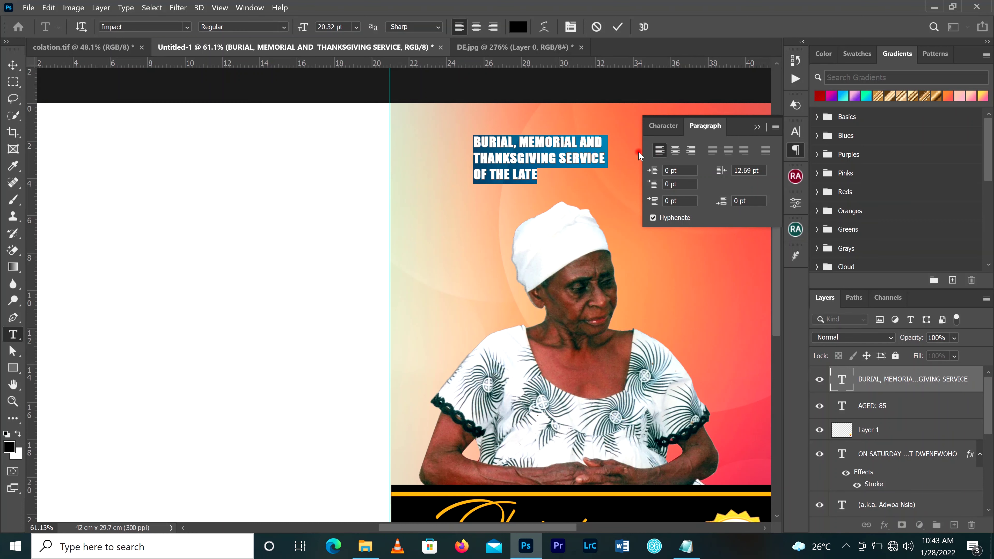
{"action": "left_click", "coordinate": [13, 65]}
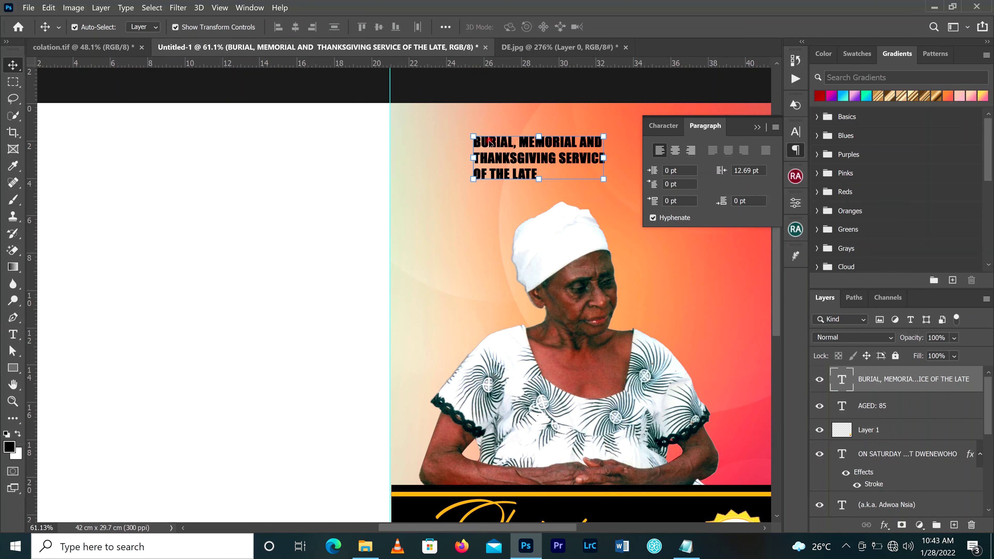
Shift the heading left toward the page edge and locate the rose image j0384820.jpg
{"action": "left_click_drag", "start_coordinate": [449, 143], "coordinate": [438, 145]}
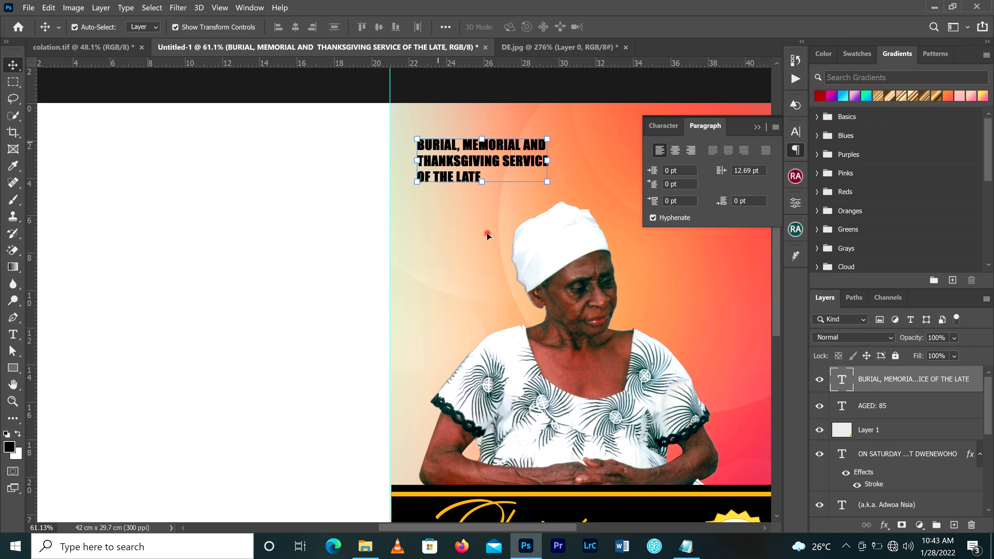
{"action": "left_click", "coordinate": [653, 486]}
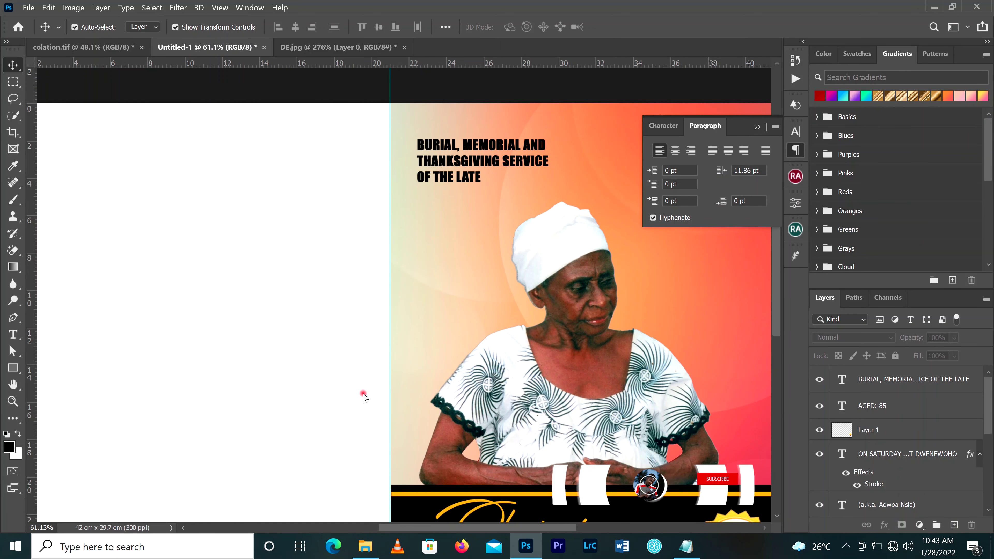
{"action": "left_click", "coordinate": [365, 546]}
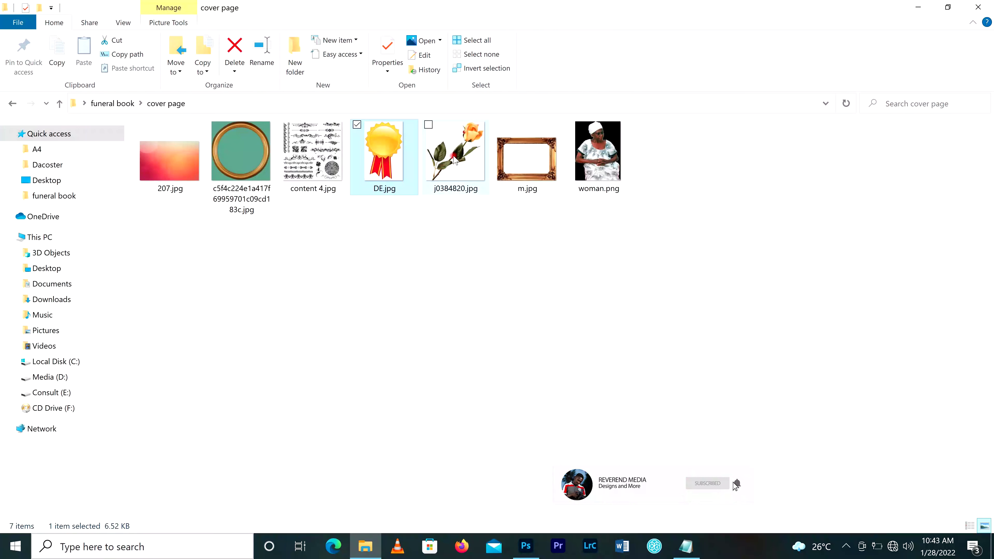
{"action": "left_click", "coordinate": [443, 173]}
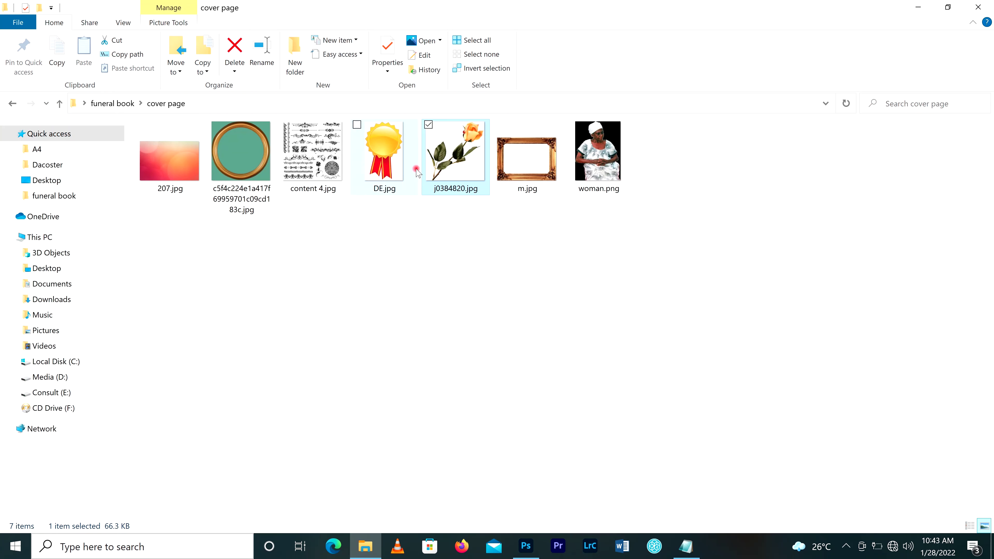
{"action": "left_click", "coordinate": [526, 546]}
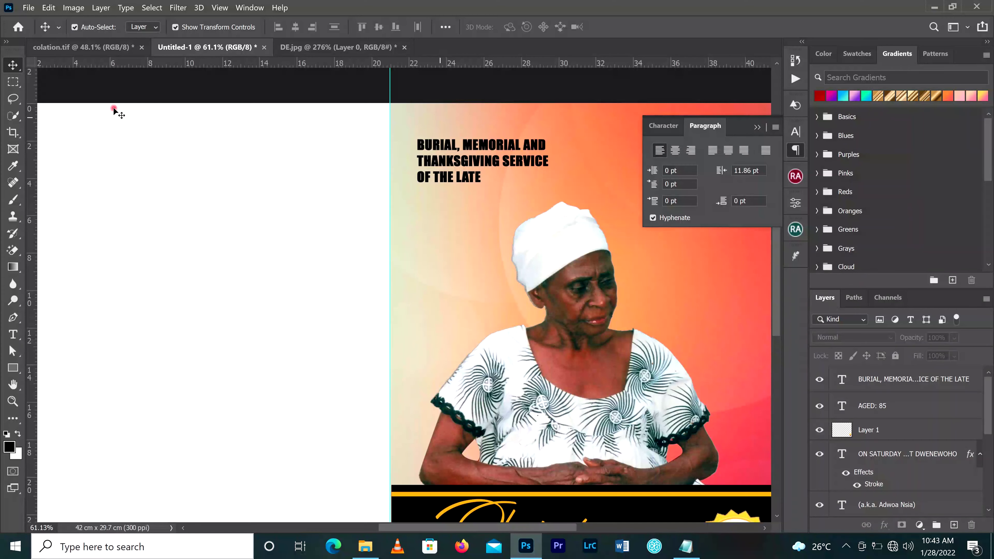
Open j0384820.jpg through File > Open and select the Magic Eraser tool
{"action": "left_click", "coordinate": [28, 7]}
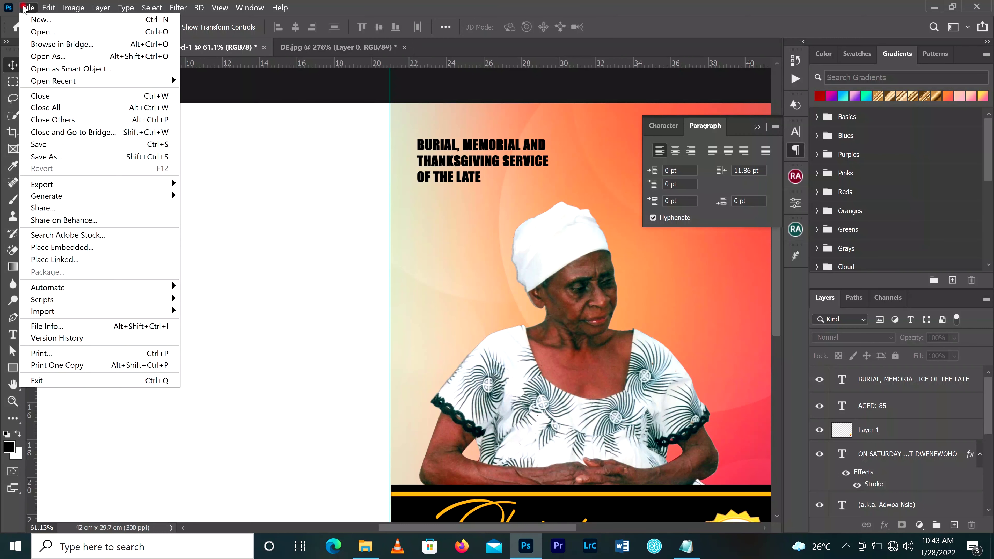
{"action": "left_click", "coordinate": [42, 32]}
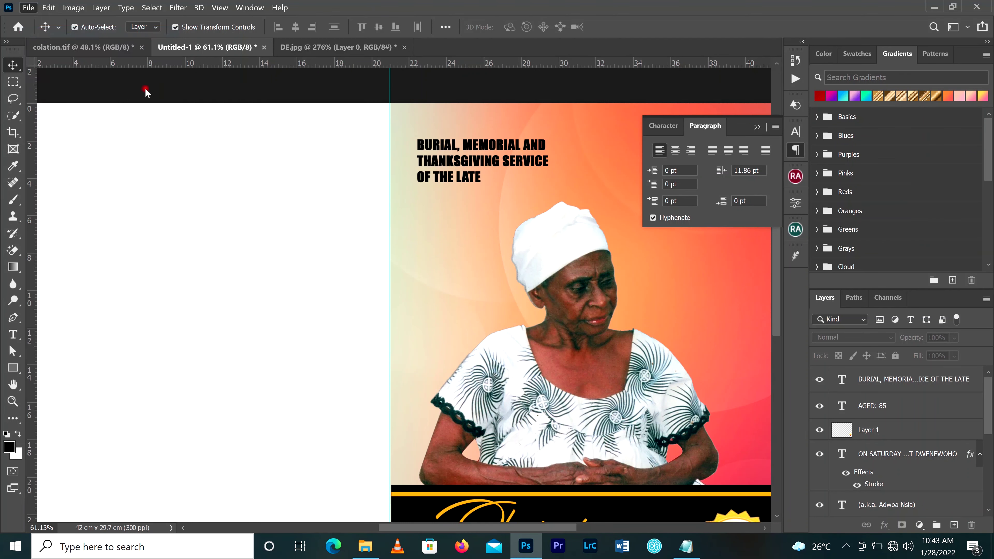
{"action": "double_click", "coordinate": [461, 135]}
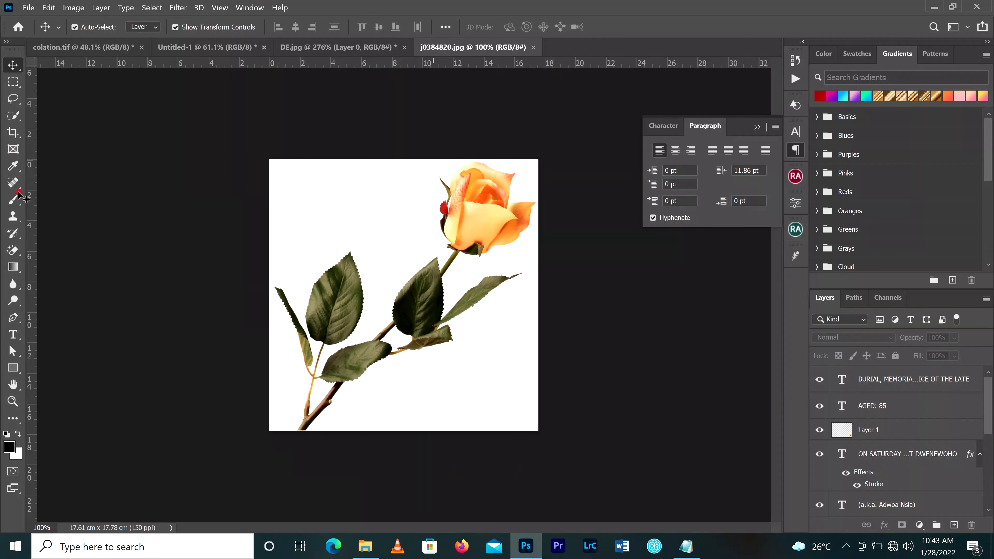
{"action": "left_click", "coordinate": [11, 251]}
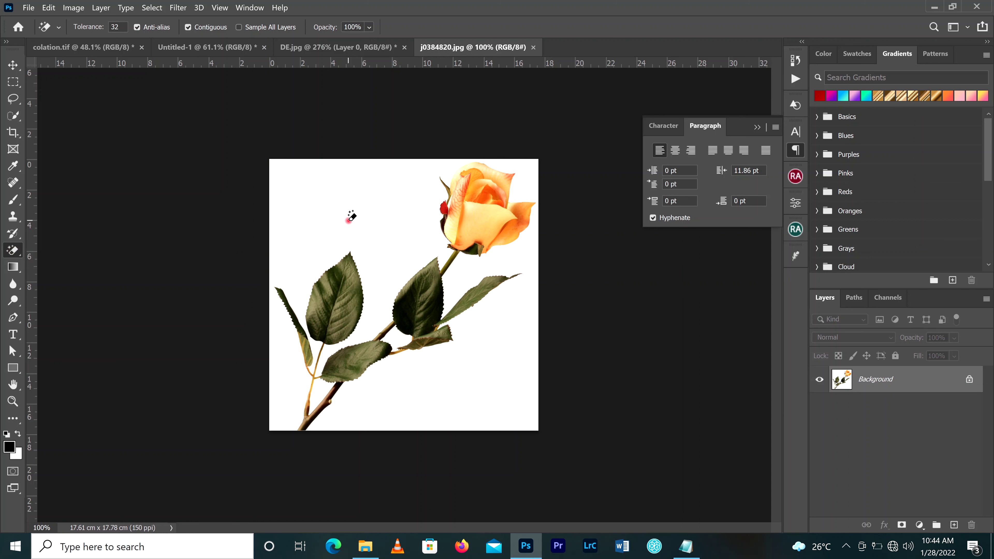
Erase the rose image's white background and the white patches between its stems with the Magic Eraser
{"action": "left_click", "coordinate": [348, 222]}
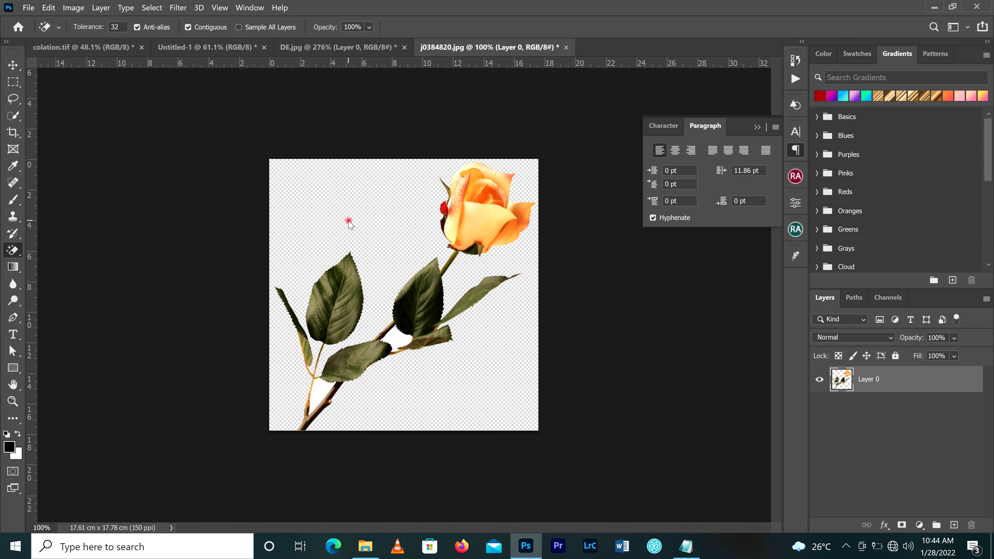
{"action": "left_click", "coordinate": [399, 338]}
{"action": "left_click", "coordinate": [321, 392]}
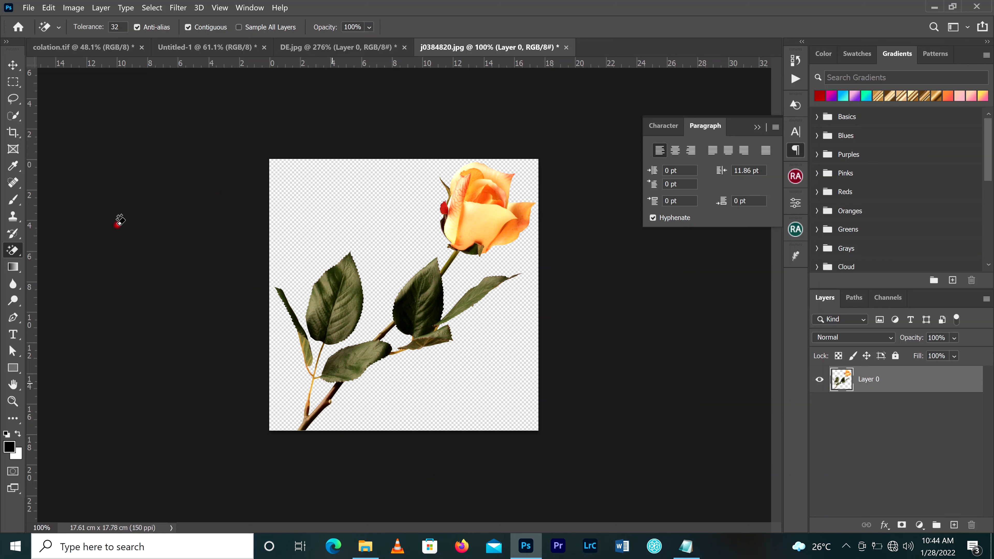
{"action": "left_click", "coordinate": [13, 65]}
Drag the rose onto the poster and scale it to 39.1% below the heading
{"action": "left_click_drag", "start_coordinate": [445, 211], "coordinate": [474, 171]}
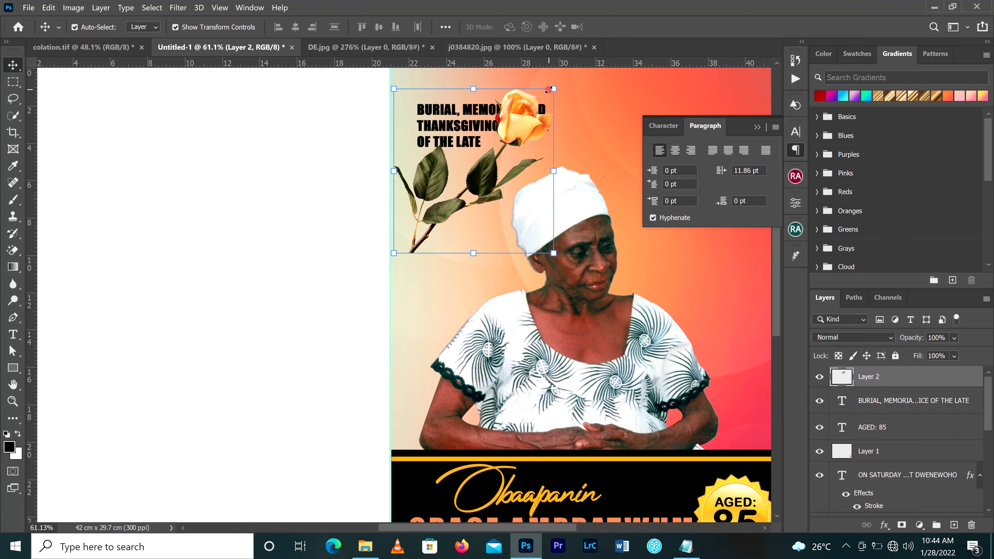
{"action": "left_click_drag", "start_coordinate": [549, 90], "coordinate": [486, 177]}
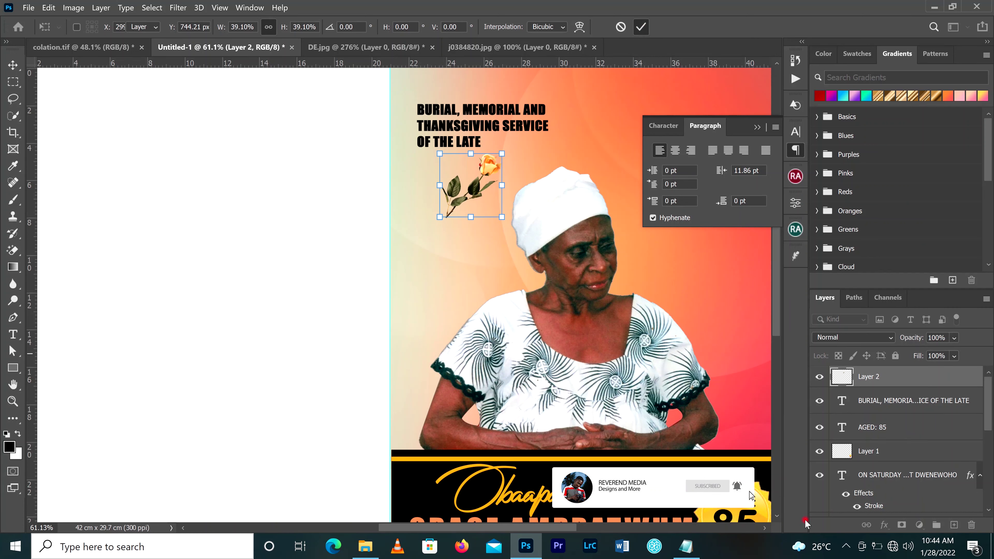
{"action": "key", "text": "Return"}
Open the cover page image folder and pick the content 4.jpg ornament file
{"action": "left_click", "coordinate": [846, 546]}
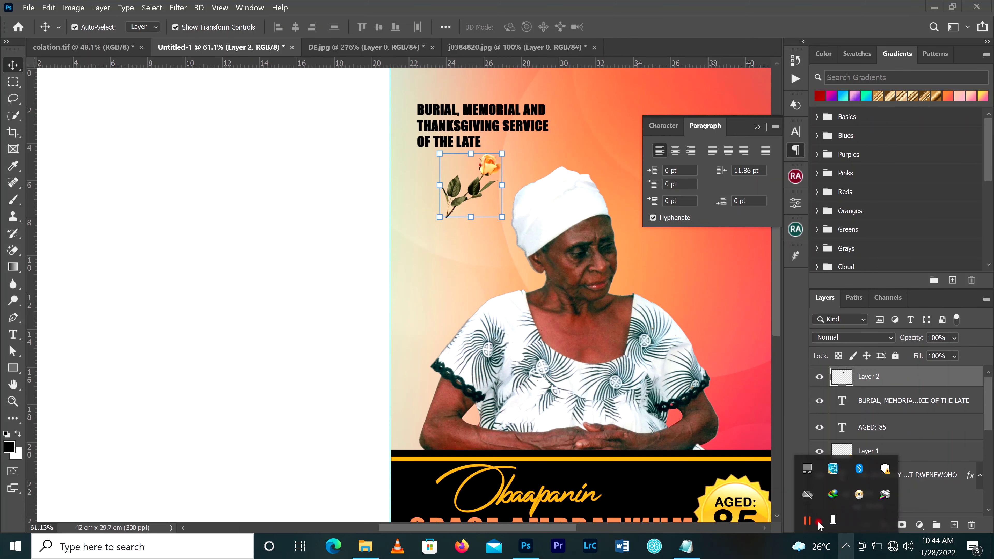
{"action": "left_click", "coordinate": [810, 521]}
{"action": "left_click", "coordinate": [366, 546]}
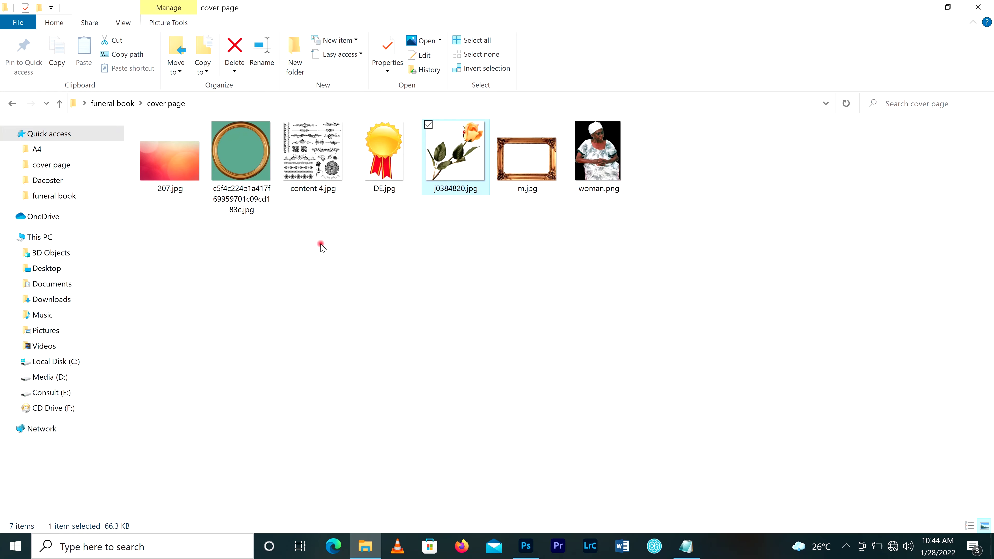
{"action": "left_click", "coordinate": [315, 161]}
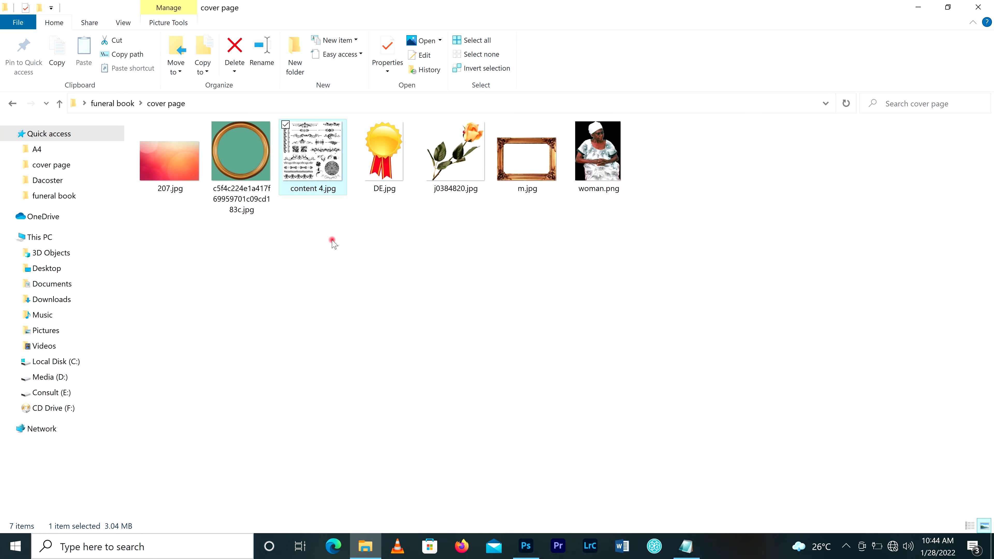
Open the content 4.jpg ornament sheet in Photoshop via File > Open
{"action": "left_click", "coordinate": [526, 547]}
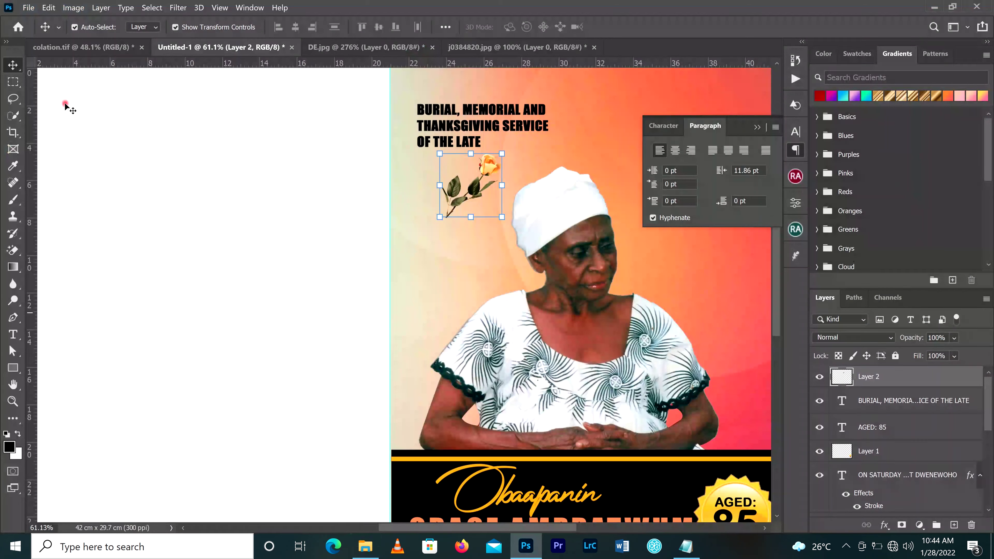
{"action": "left_click", "coordinate": [28, 8]}
{"action": "left_click", "coordinate": [46, 33]}
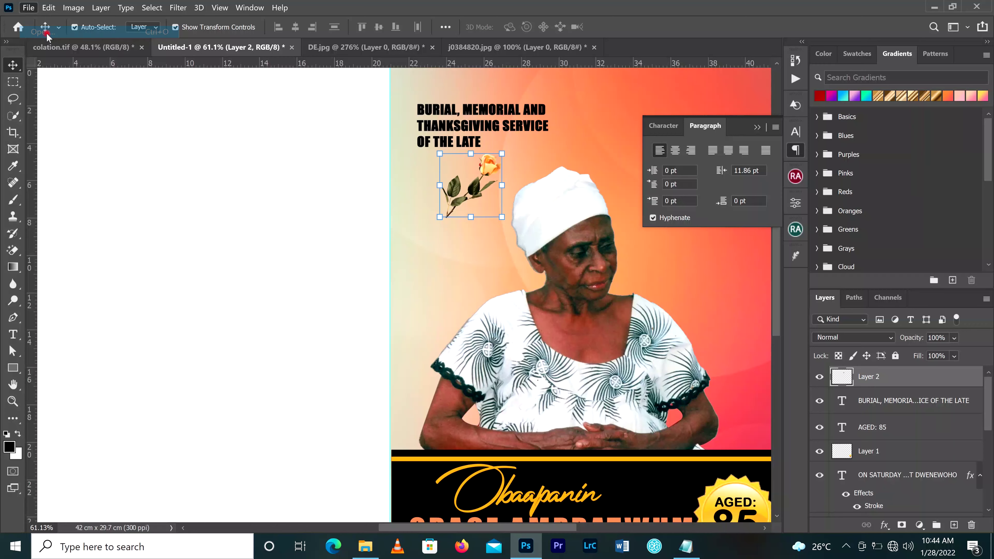
{"action": "double_click", "coordinate": [304, 107]}
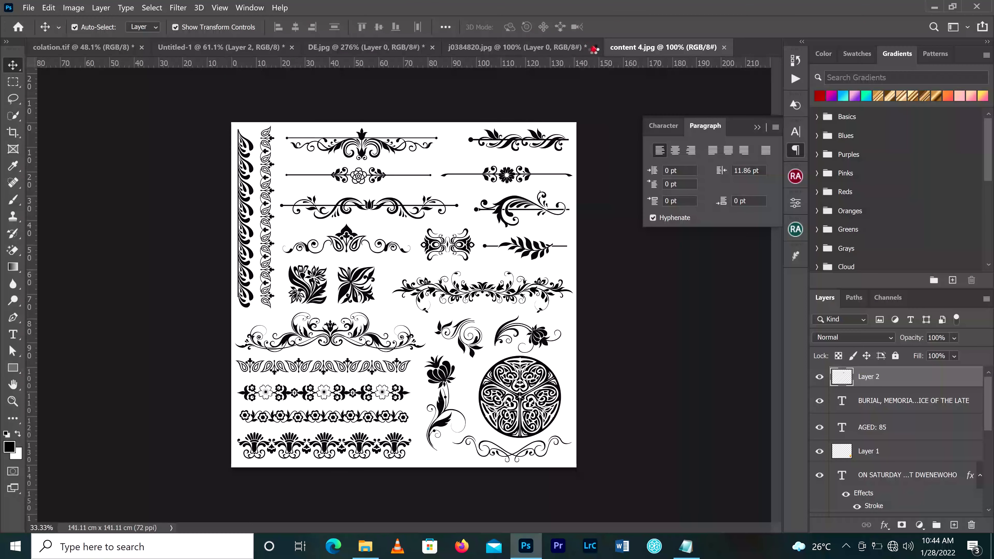
Close the j0384820.jpg rose and DE.jpg documents without saving
{"action": "left_click", "coordinate": [594, 47]}
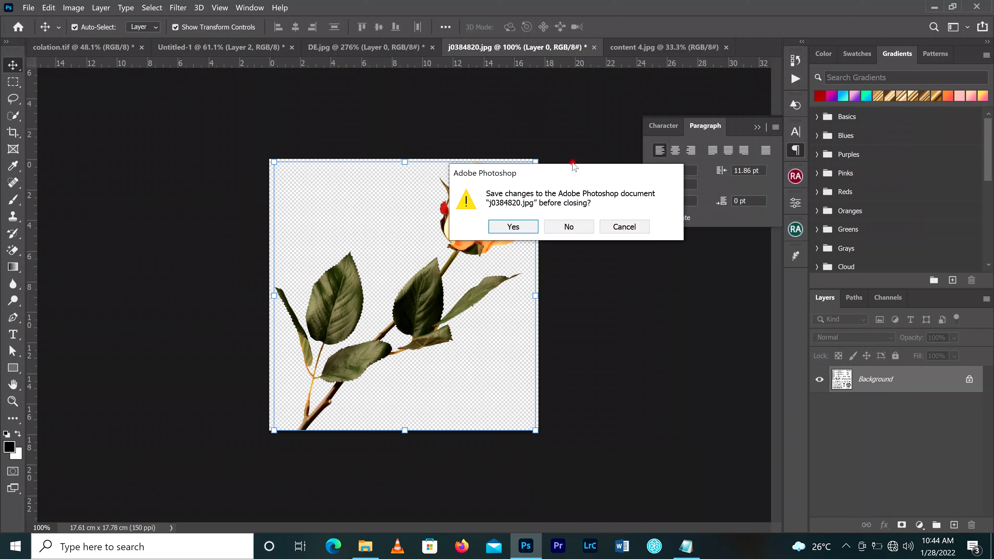
{"action": "key", "text": "Escape"}
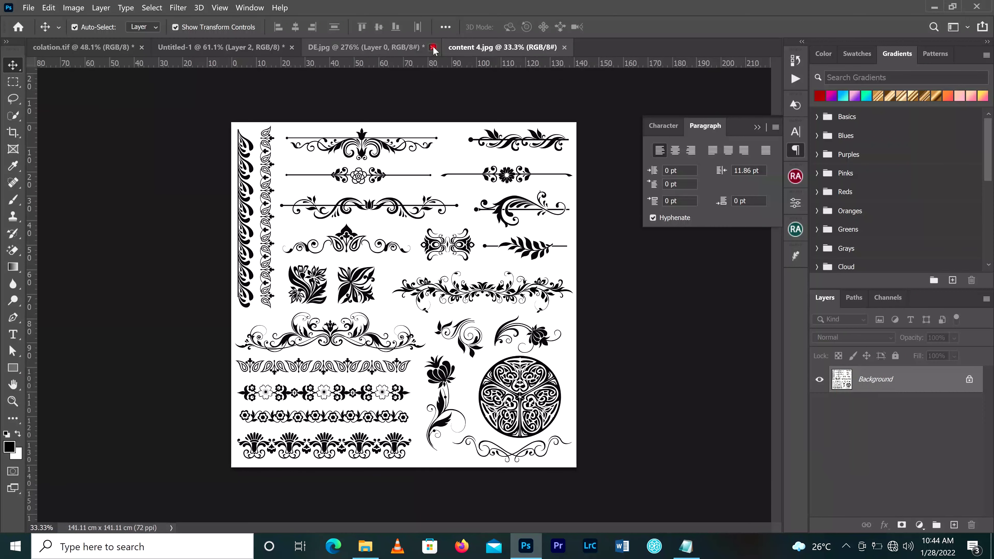
{"action": "left_click", "coordinate": [433, 47]}
{"action": "left_click", "coordinate": [568, 227]}
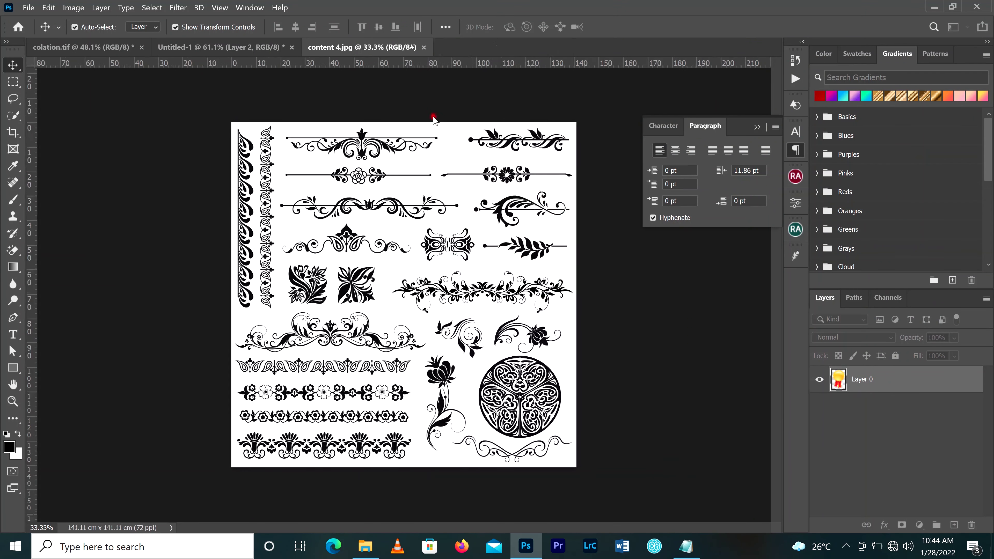
{"action": "scroll", "coordinate": [407, 188], "scroll_direction": "up", "scroll_amount": 1}
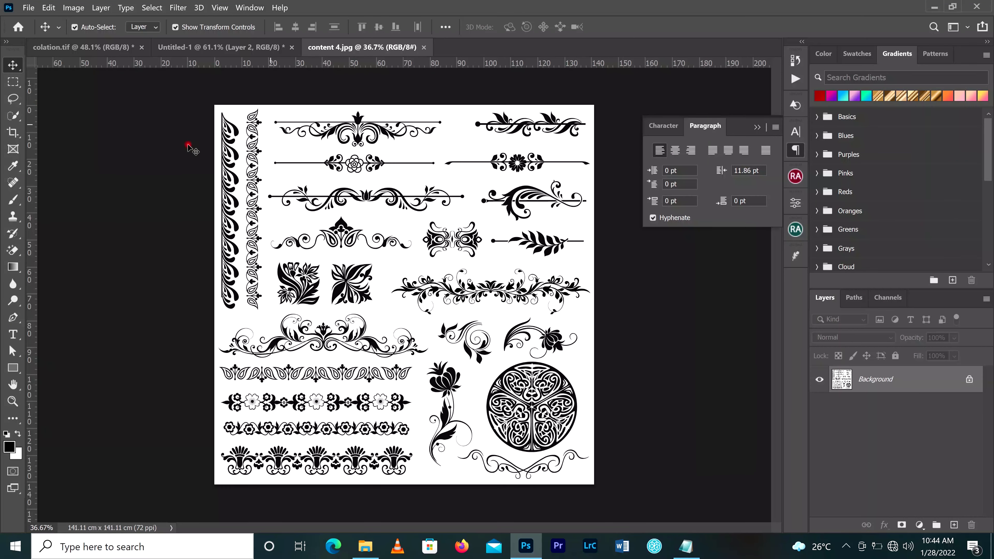
Marquee-select the top ornamental divider and cut it onto a new layer with Layer Via Cut
{"action": "left_click", "coordinate": [13, 83]}
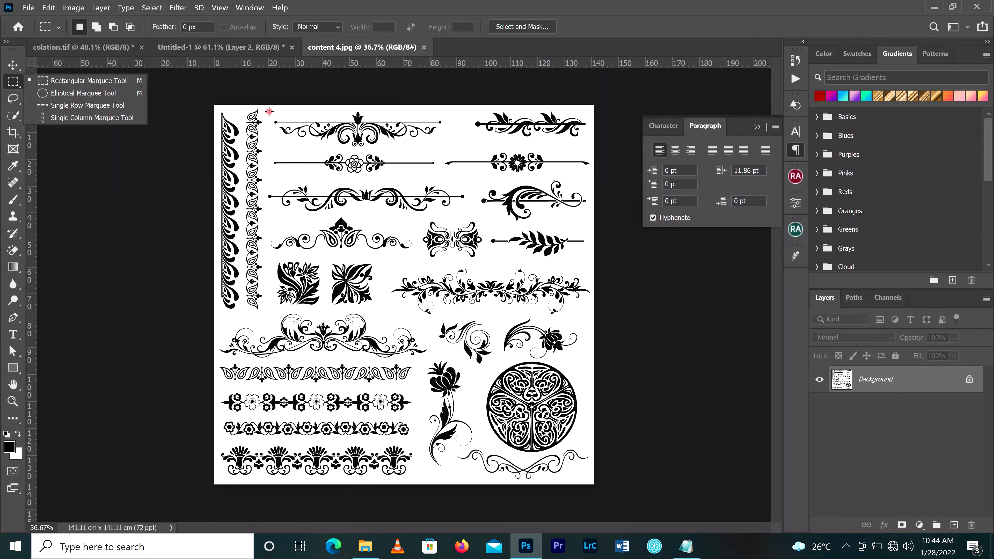
{"action": "left_click_drag", "start_coordinate": [269, 112], "coordinate": [452, 147]}
{"action": "left_click", "coordinate": [453, 147]}
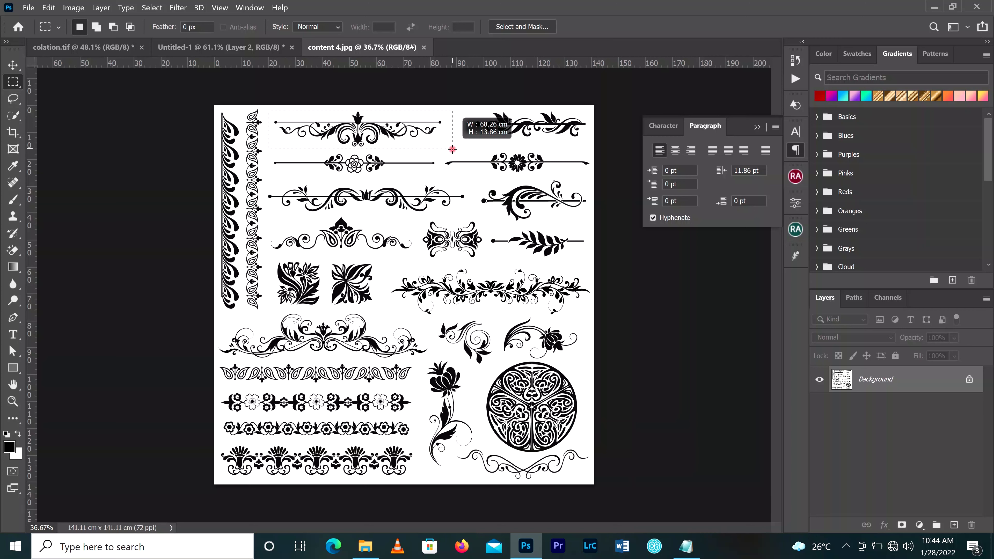
{"action": "right_click", "coordinate": [390, 134]}
{"action": "left_click", "coordinate": [436, 231]}
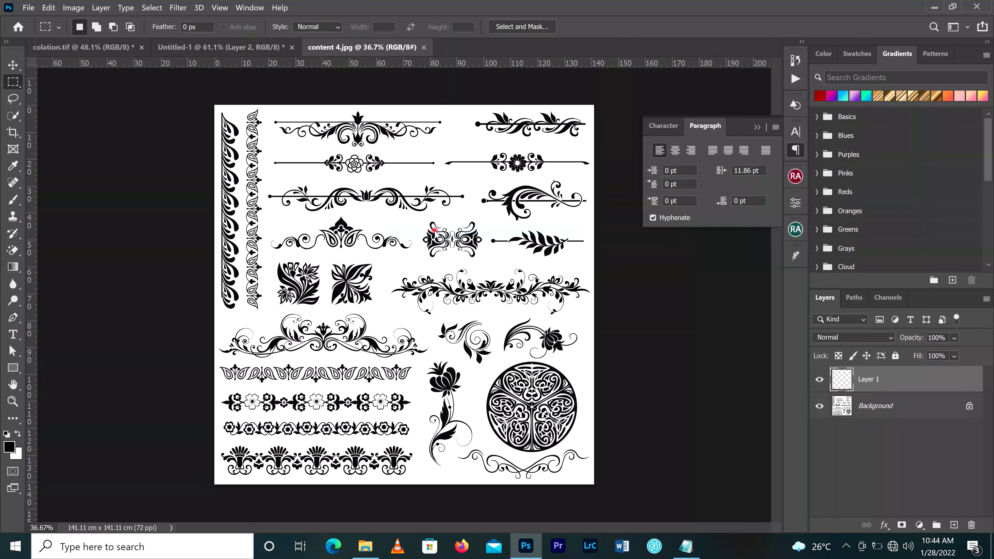
Magic-erase the white around the ornament and drag it toward the poster
{"action": "left_click", "coordinate": [13, 64]}
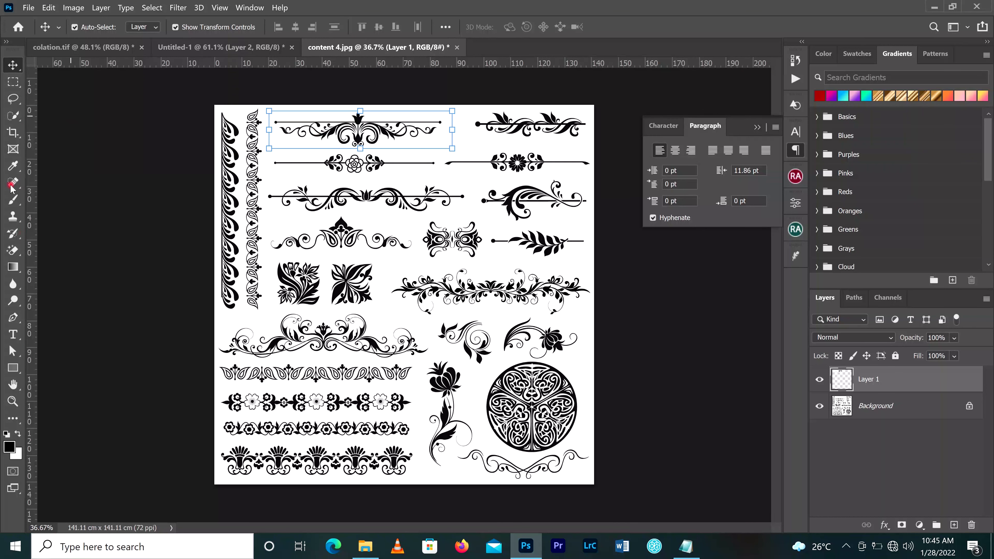
{"action": "left_click", "coordinate": [13, 250]}
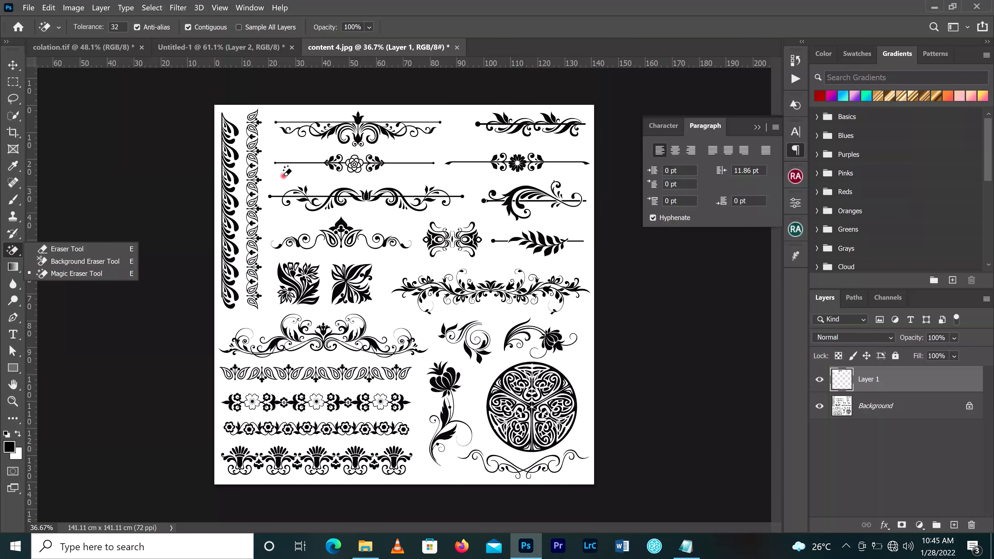
{"action": "left_click", "coordinate": [331, 133]}
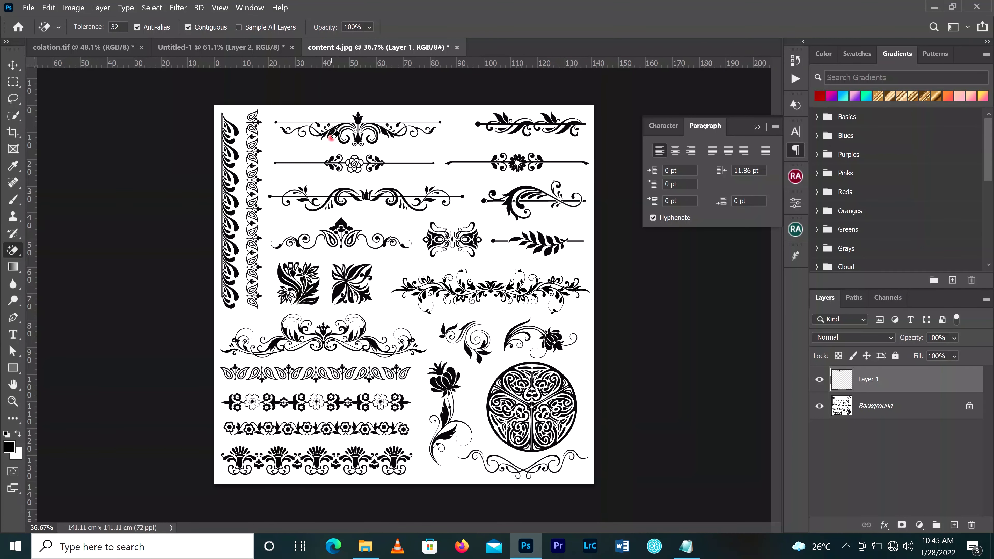
{"action": "left_click", "coordinate": [13, 65]}
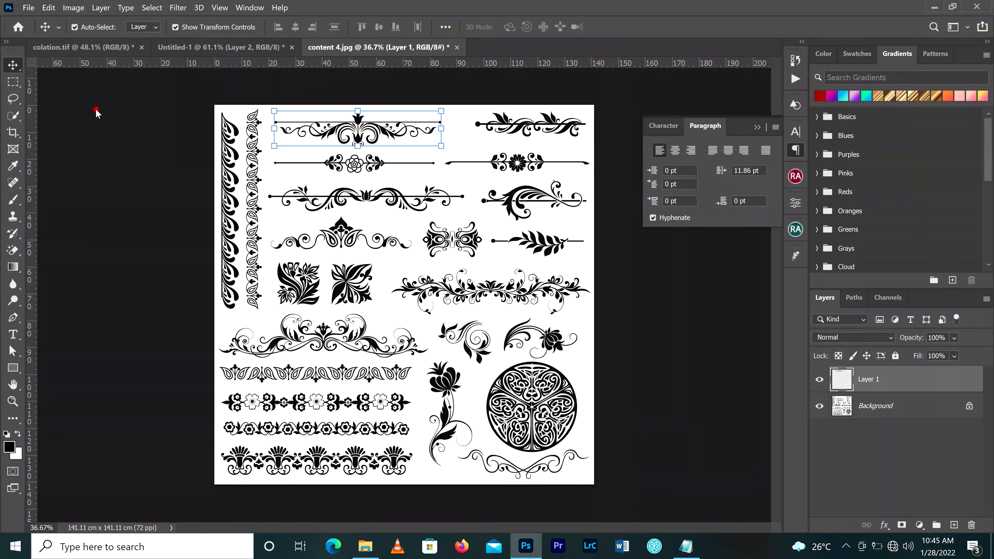
{"action": "left_click_drag", "start_coordinate": [357, 119], "coordinate": [411, 243]}
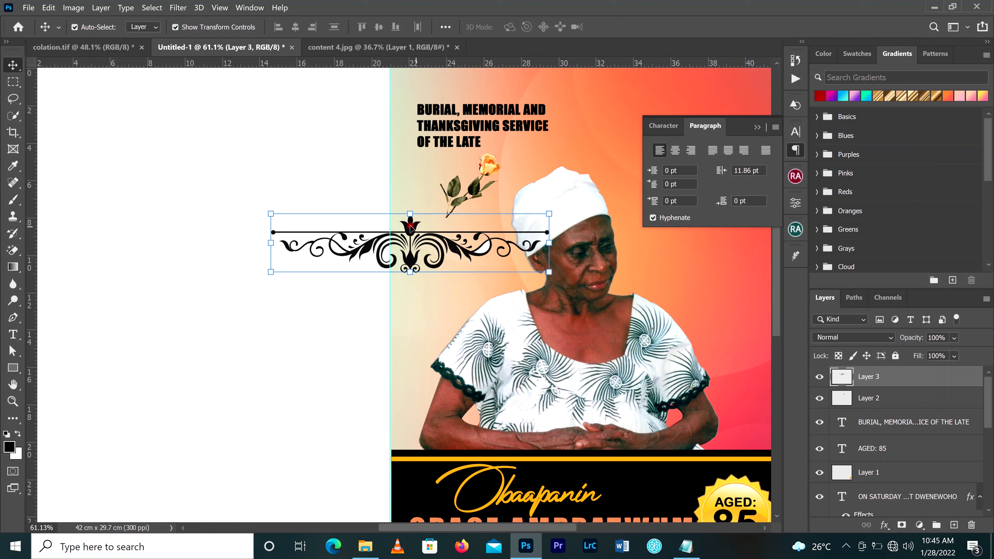
Move the ornament right across the poster and erase the white inside its left and right loops
{"action": "left_click_drag", "start_coordinate": [410, 227], "coordinate": [496, 223]}
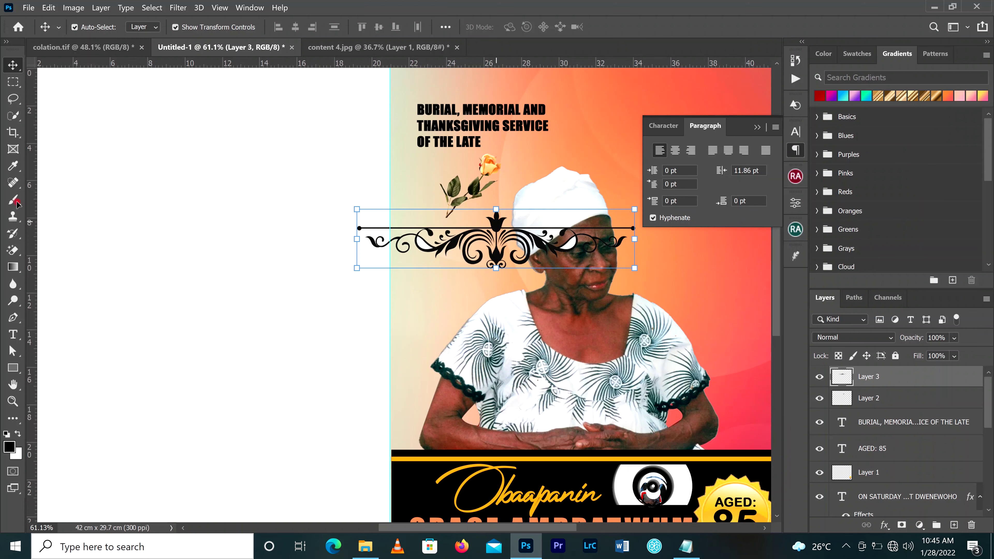
{"action": "left_click", "coordinate": [13, 250]}
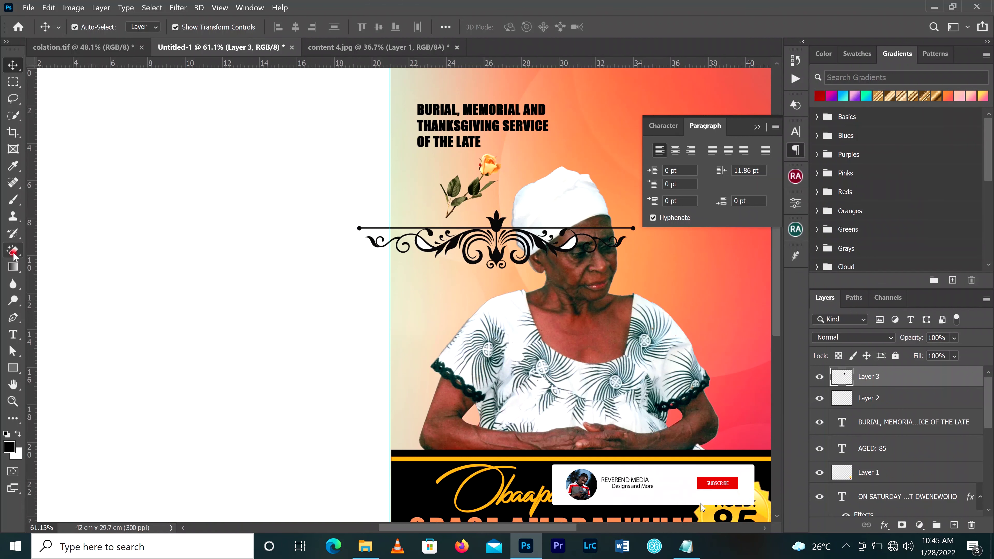
{"action": "left_click", "coordinate": [422, 245]}
{"action": "left_click", "coordinate": [572, 242]}
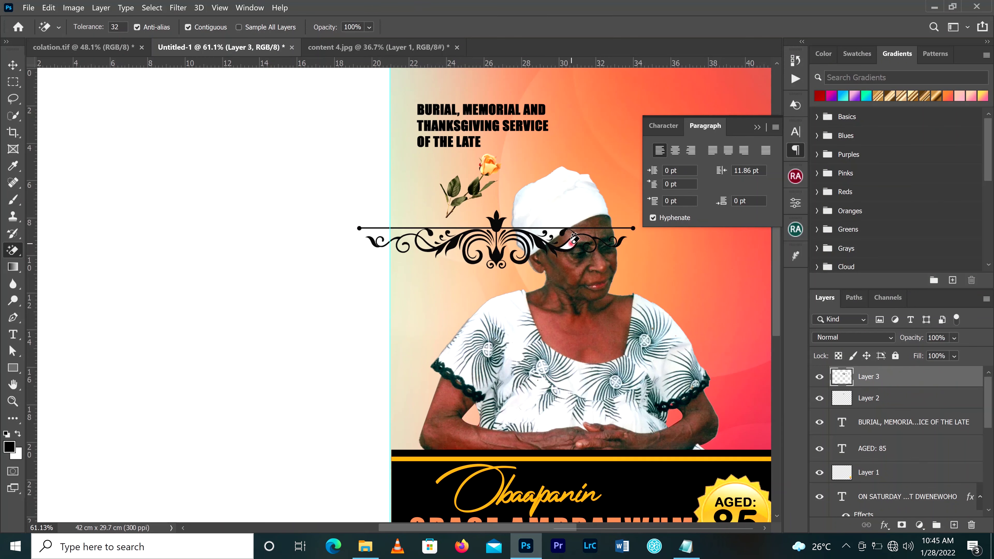
Shrink the ornament to about 29%, place it under the headline, and lower the rose slightly
{"action": "left_click", "coordinate": [13, 64]}
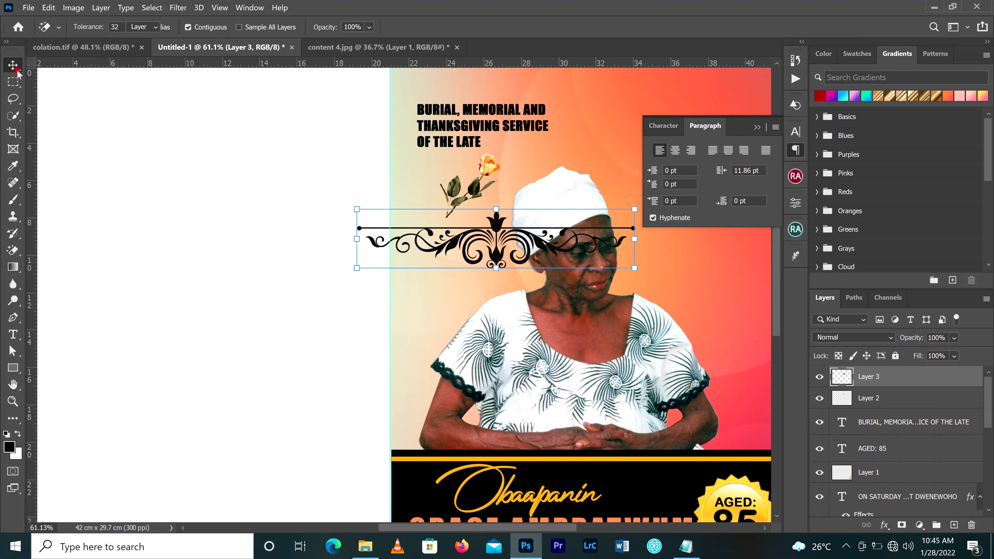
{"action": "left_click", "coordinate": [638, 208]}
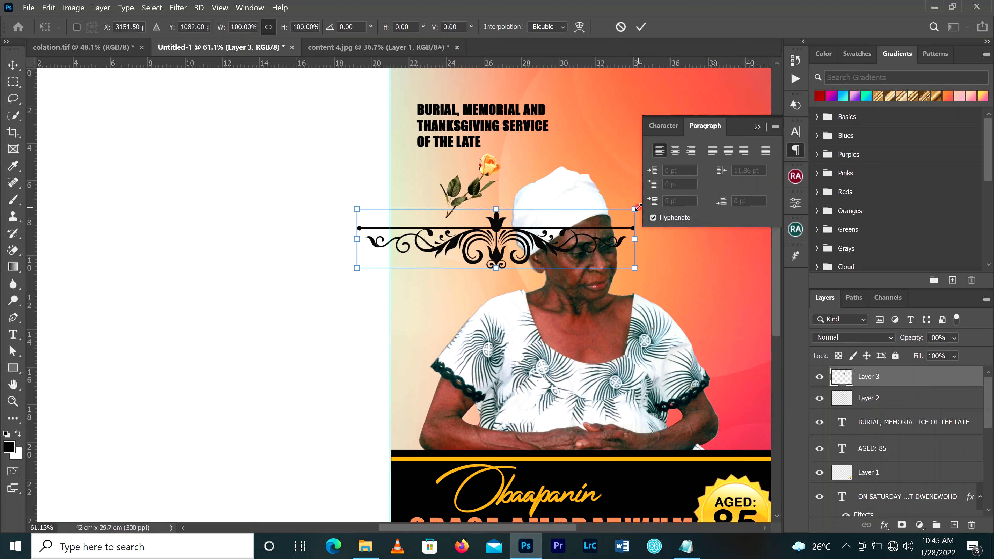
{"action": "left_click_drag", "start_coordinate": [638, 207], "coordinate": [443, 258]}
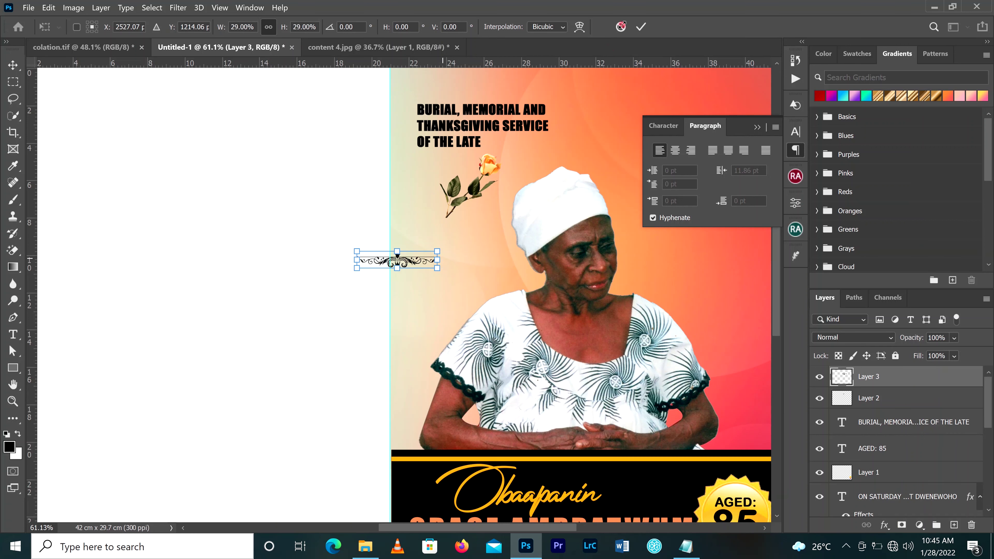
{"action": "left_click", "coordinate": [641, 27]}
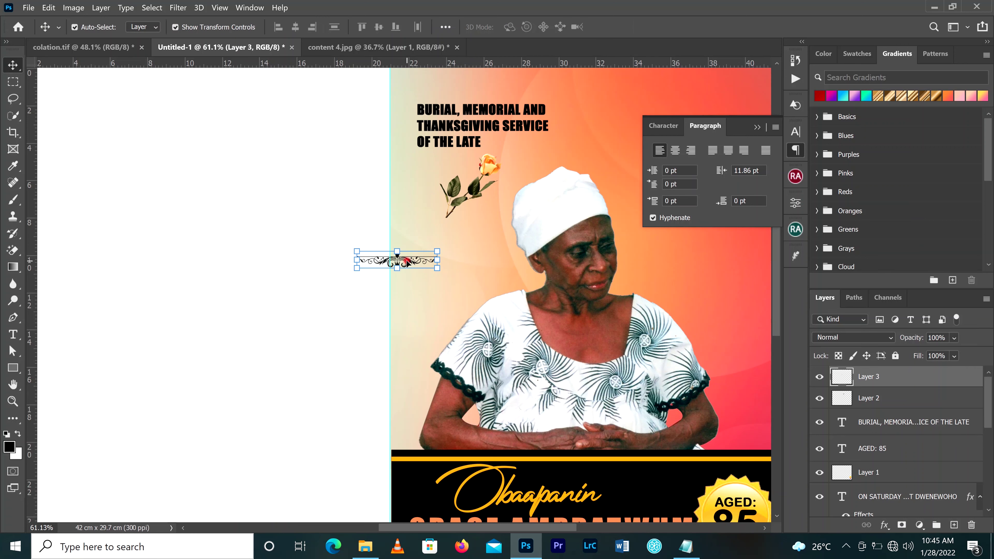
{"action": "left_click_drag", "start_coordinate": [408, 264], "coordinate": [474, 156]}
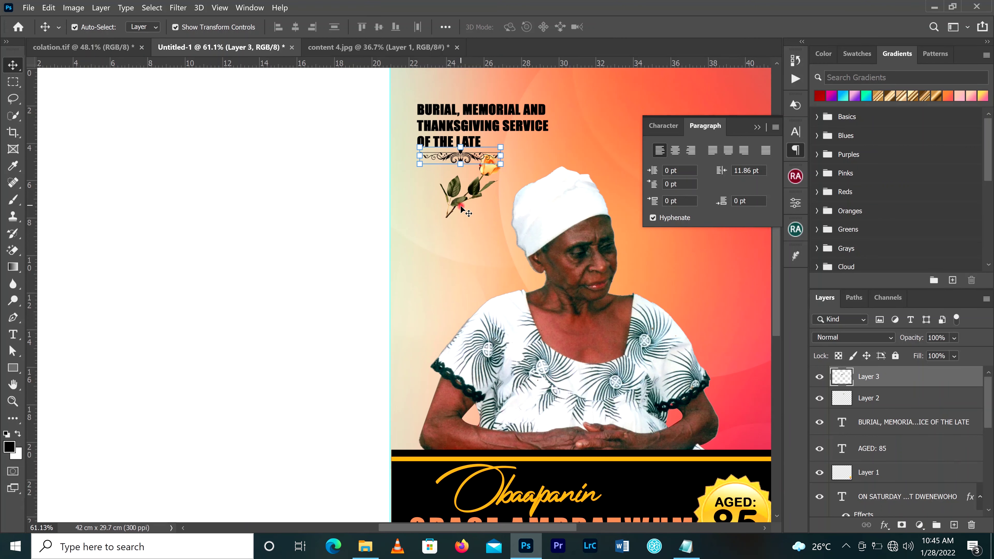
{"action": "left_click_drag", "start_coordinate": [461, 205], "coordinate": [462, 222]}
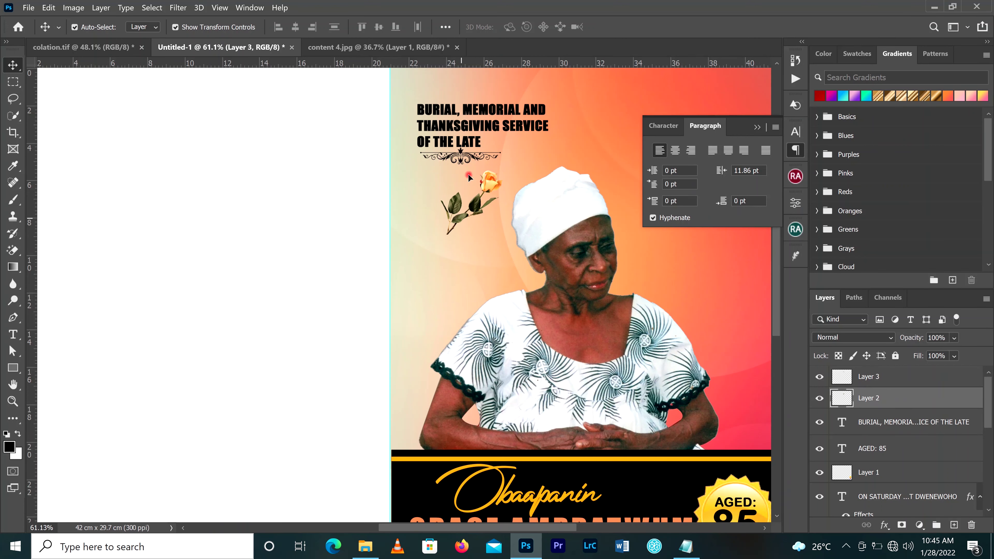
Commit a transform on the rose, then nudge the Layer 3 ornament about 0.32 cm lower
{"action": "key", "text": "ctrl+t"}
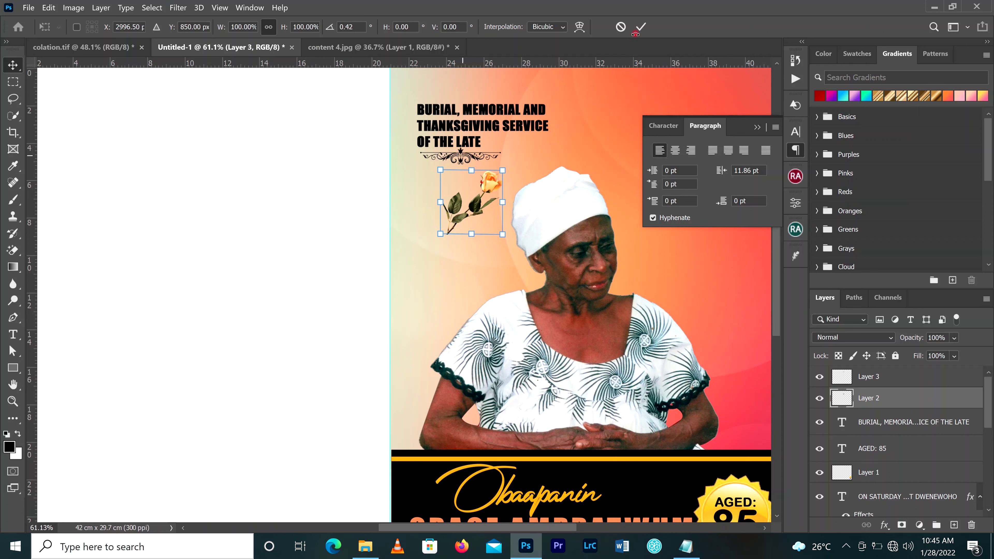
{"action": "left_click", "coordinate": [641, 27]}
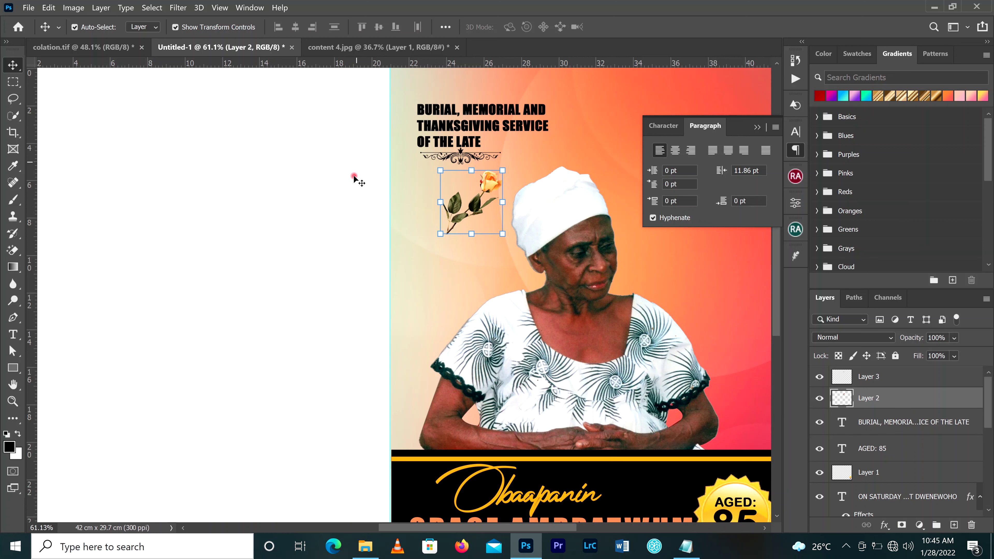
{"action": "left_click", "coordinate": [462, 157]}
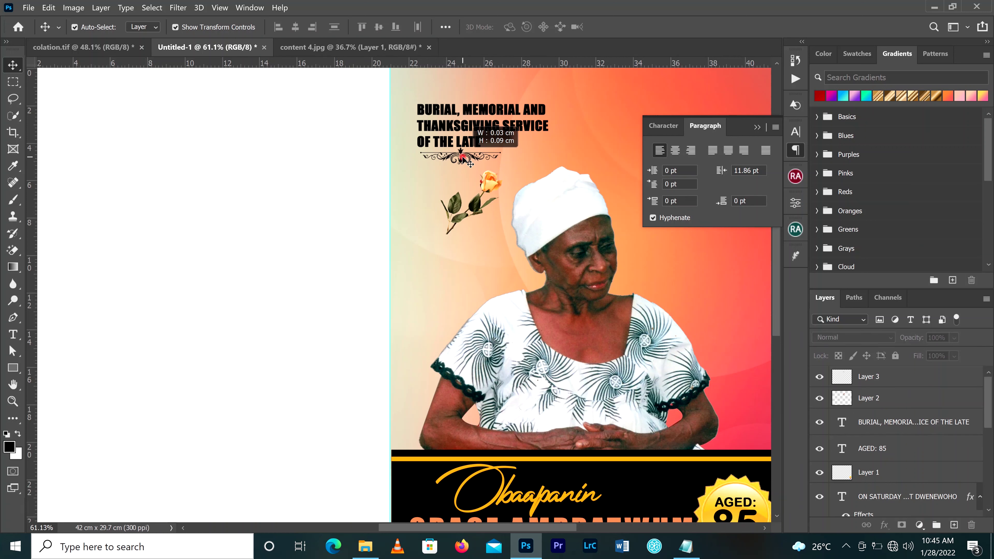
{"action": "left_click", "coordinate": [464, 158]}
{"action": "left_click", "coordinate": [474, 164]}
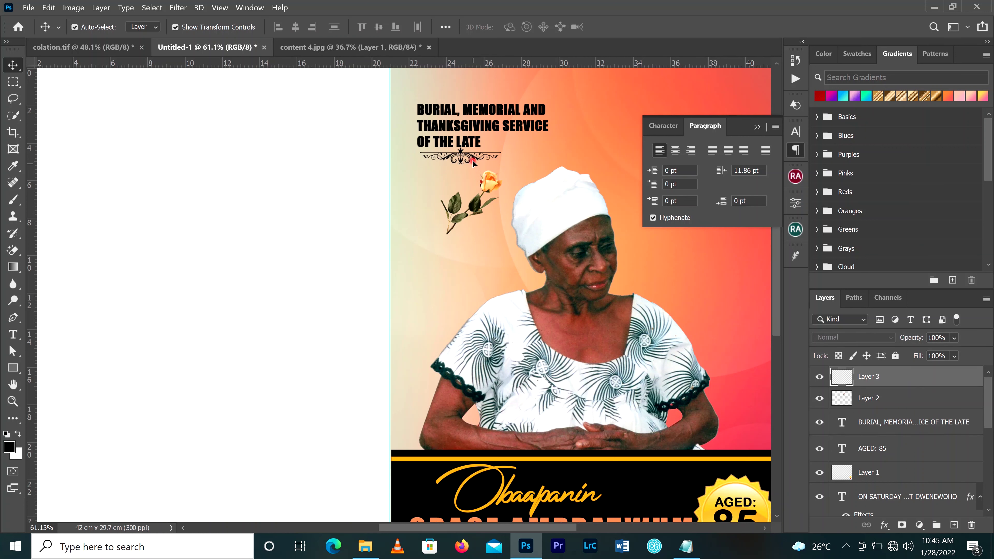
{"action": "left_click_drag", "start_coordinate": [473, 164], "coordinate": [474, 165]}
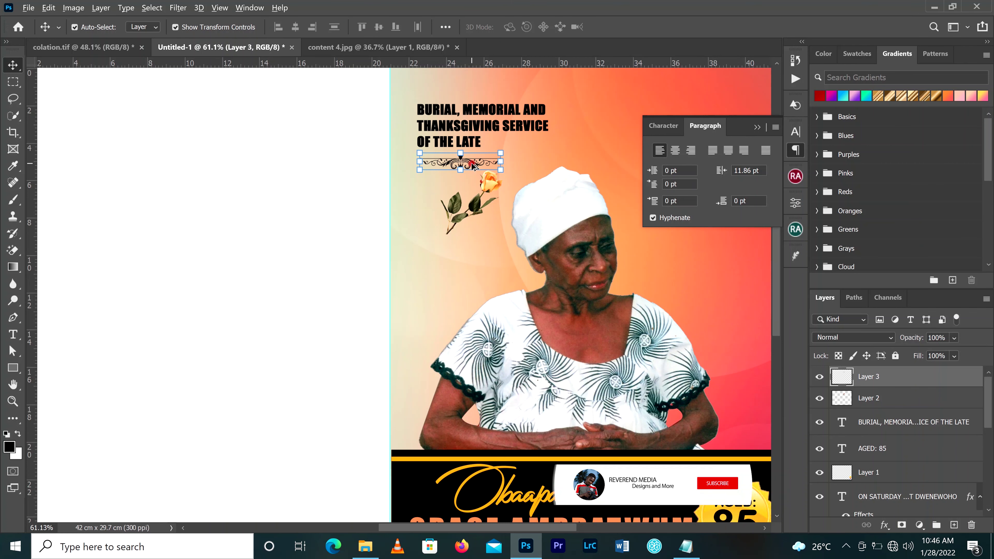
{"action": "key", "text": "ctrl+h"}
Duplicate the ornament as Layer 3 copy above the BURIAL, MEMORIAL AND heading
{"action": "left_click_drag", "start_coordinate": [472, 130], "coordinate": [474, 103]}
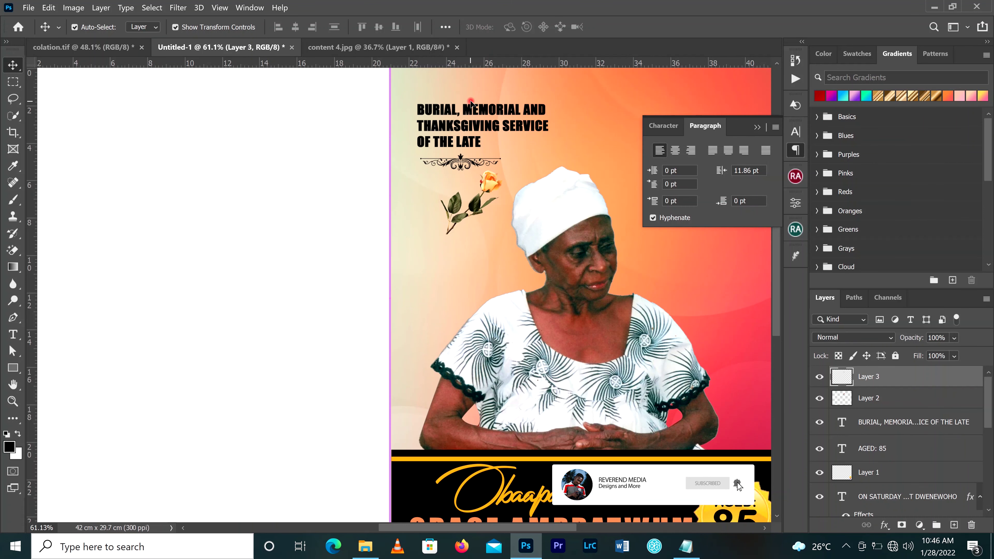
{"action": "left_click", "coordinate": [472, 162]}
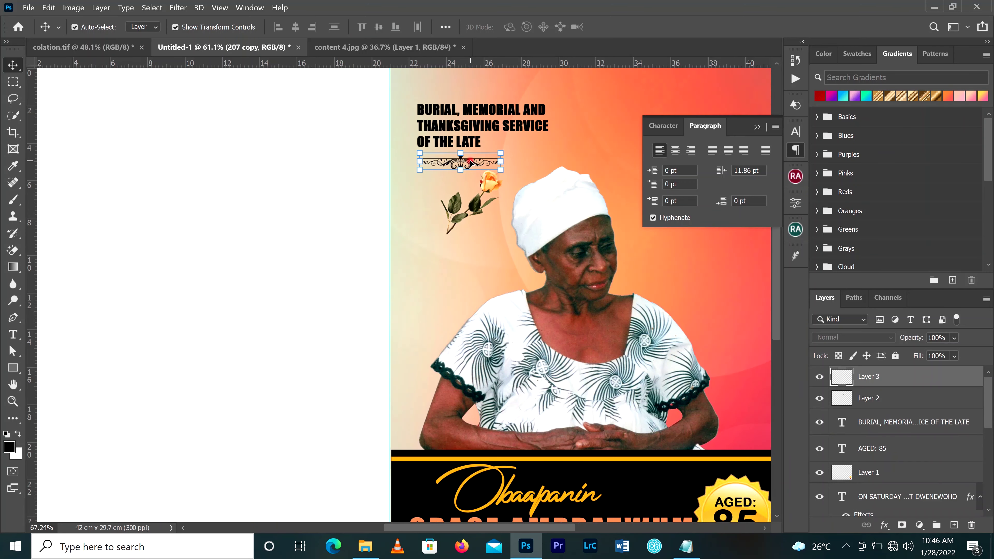
{"action": "scroll", "coordinate": [472, 163], "scroll_direction": "up", "scroll_amount": 3}
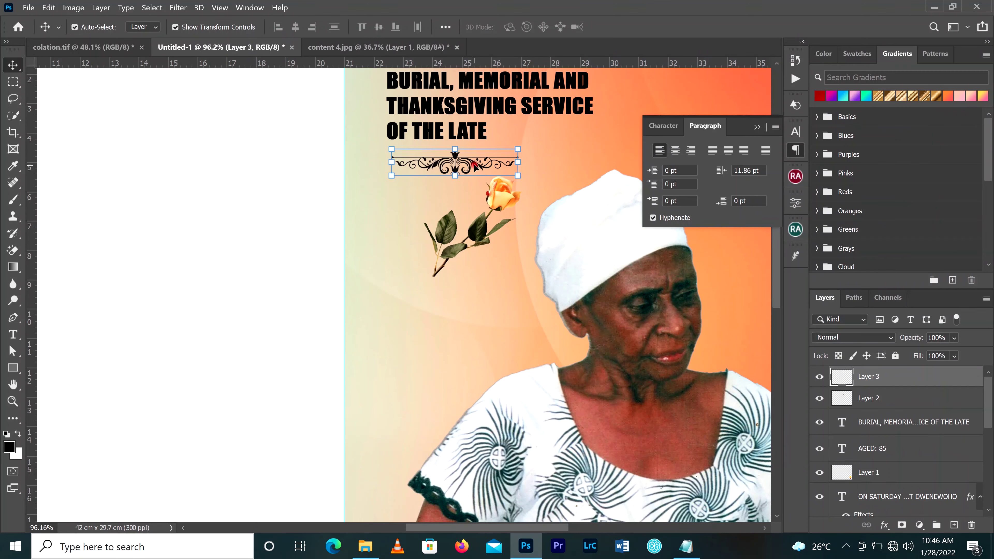
{"action": "left_click_drag", "start_coordinate": [475, 167], "coordinate": [490, 77]}
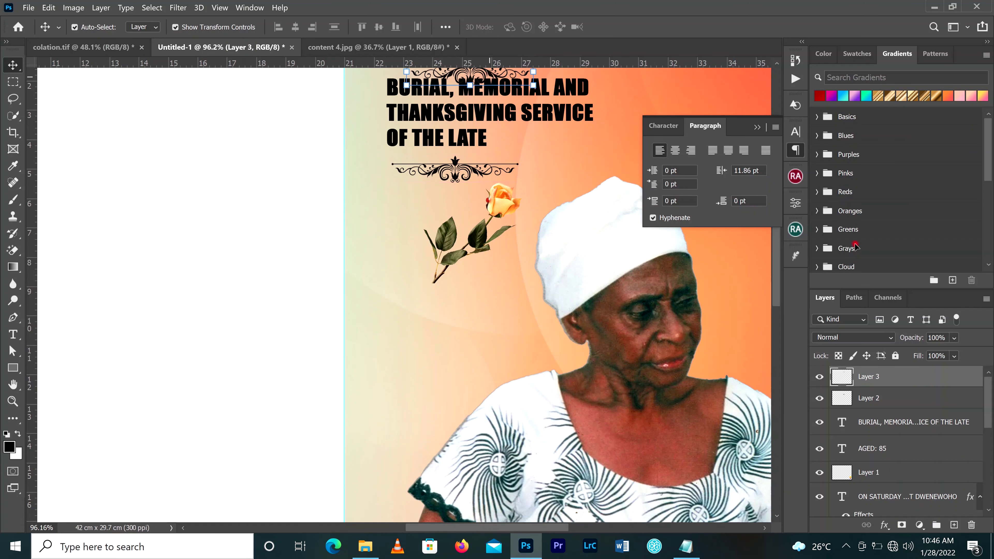
Fine-tune the copy's position above the heading and show its transform properties
{"action": "scroll", "coordinate": [778, 253], "scroll_direction": "up", "scroll_amount": 5}
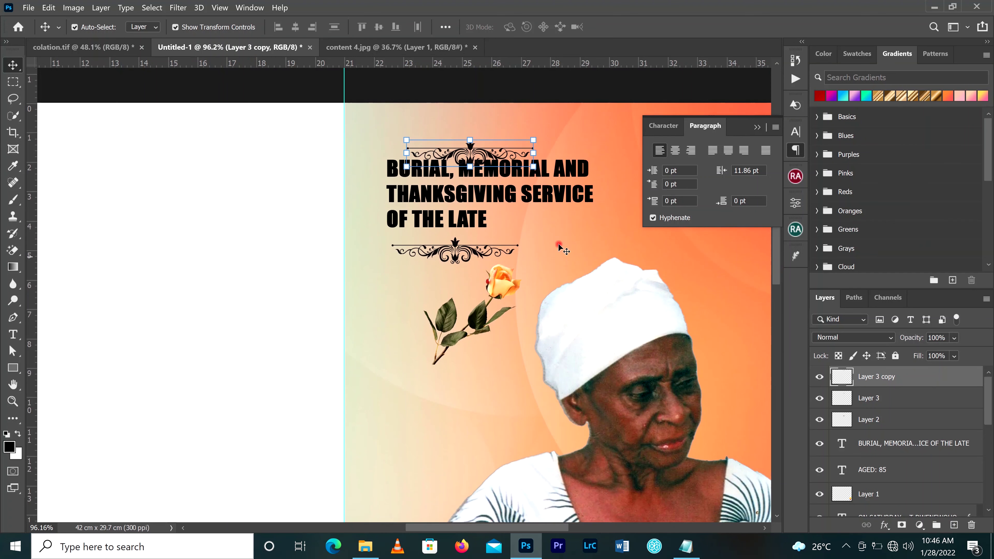
{"action": "left_click_drag", "start_coordinate": [493, 155], "coordinate": [479, 149]}
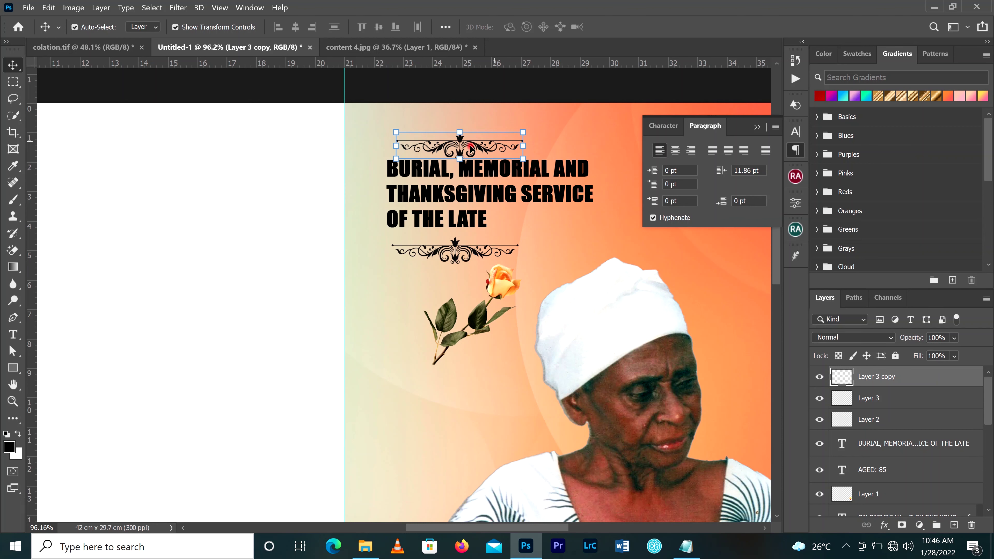
{"action": "left_click", "coordinate": [796, 205]}
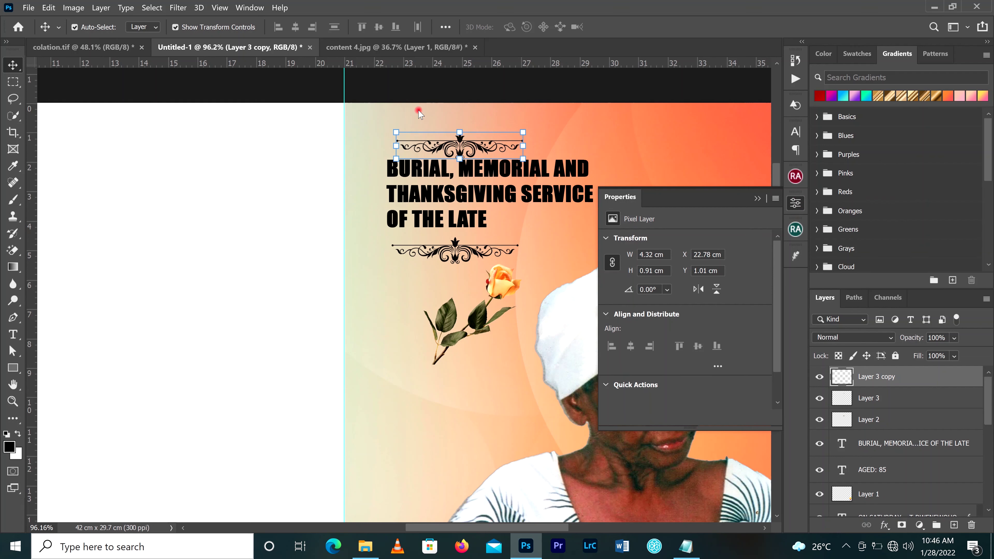
{"action": "left_click", "coordinate": [249, 7]}
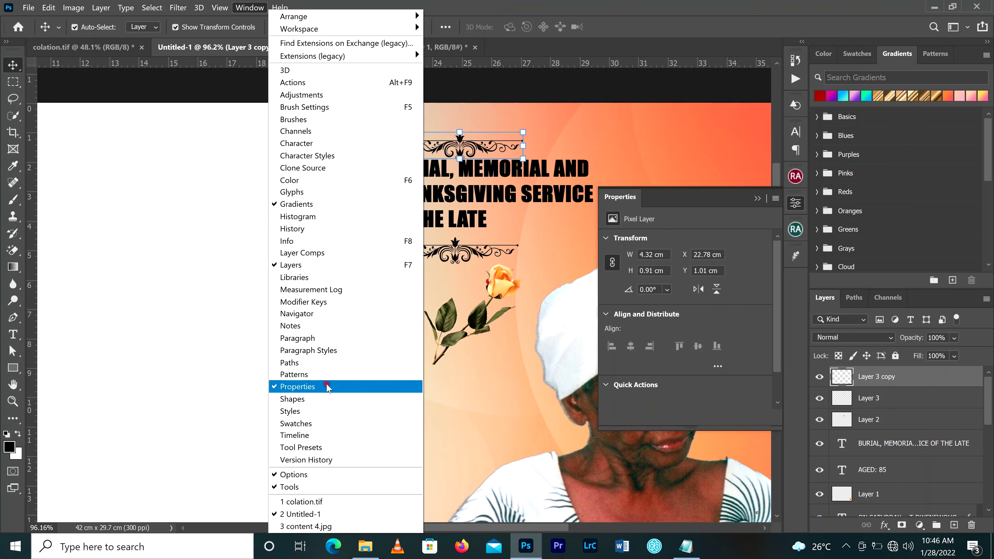
Flip Layer 3 copy vertically to mirror the lower divider, then zoom out and deselect
{"action": "left_click", "coordinate": [671, 201]}
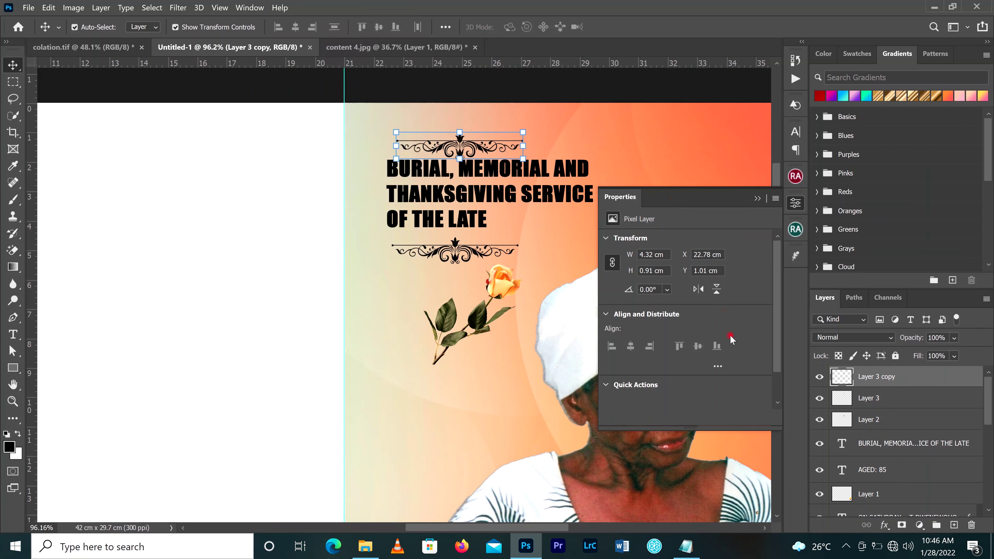
{"action": "left_click", "coordinate": [718, 293]}
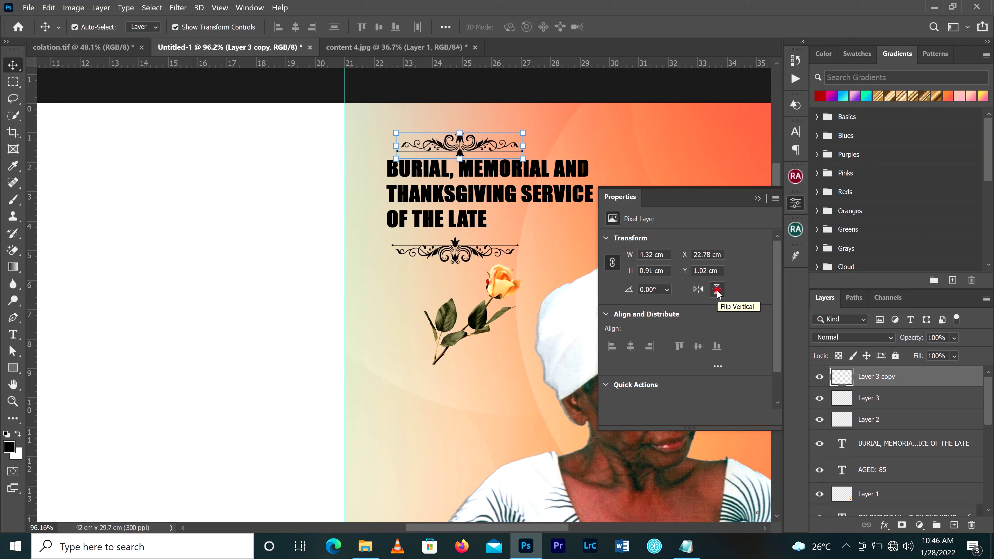
{"action": "left_click", "coordinate": [757, 199]}
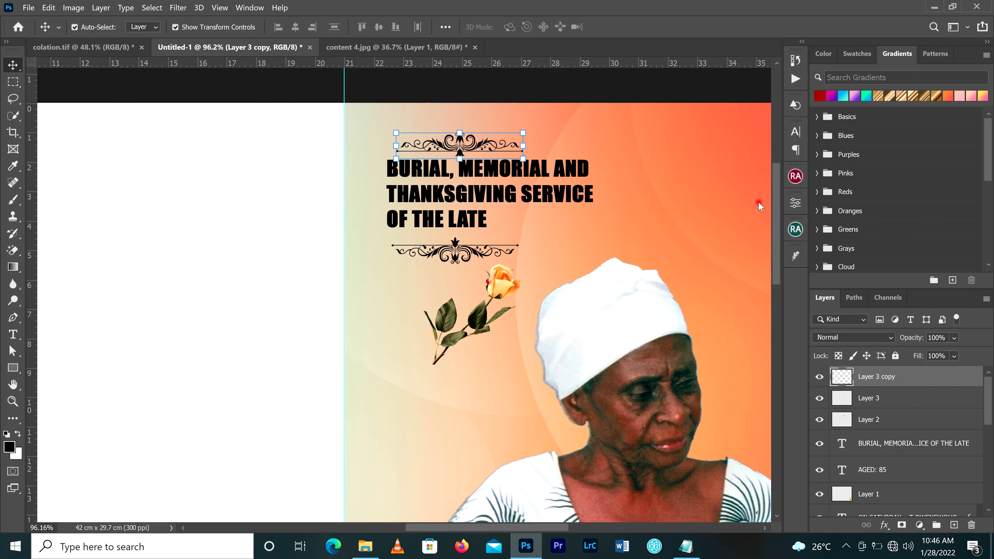
{"action": "scroll", "coordinate": [534, 269], "scroll_direction": "down", "scroll_amount": 5}
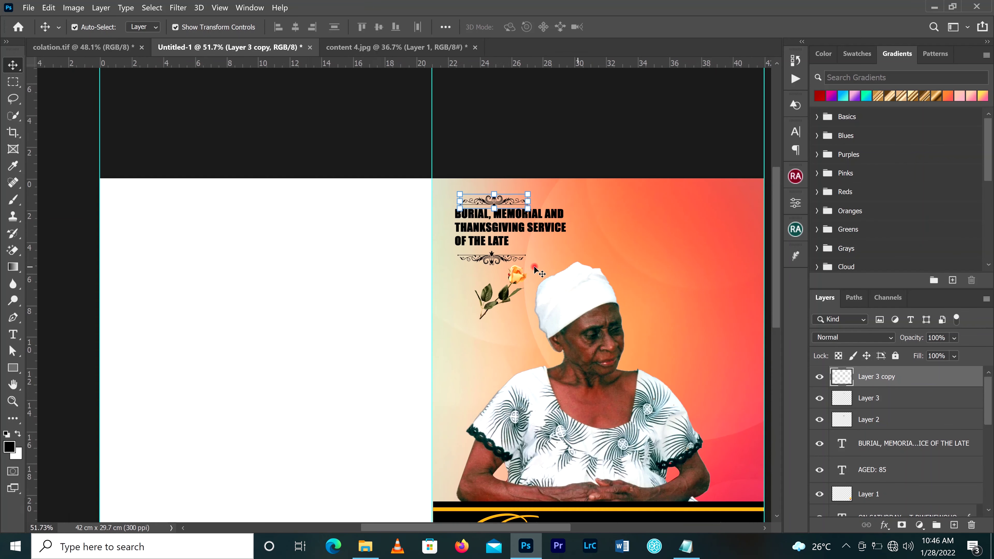
{"action": "scroll", "coordinate": [535, 269], "scroll_direction": "down", "scroll_amount": 1}
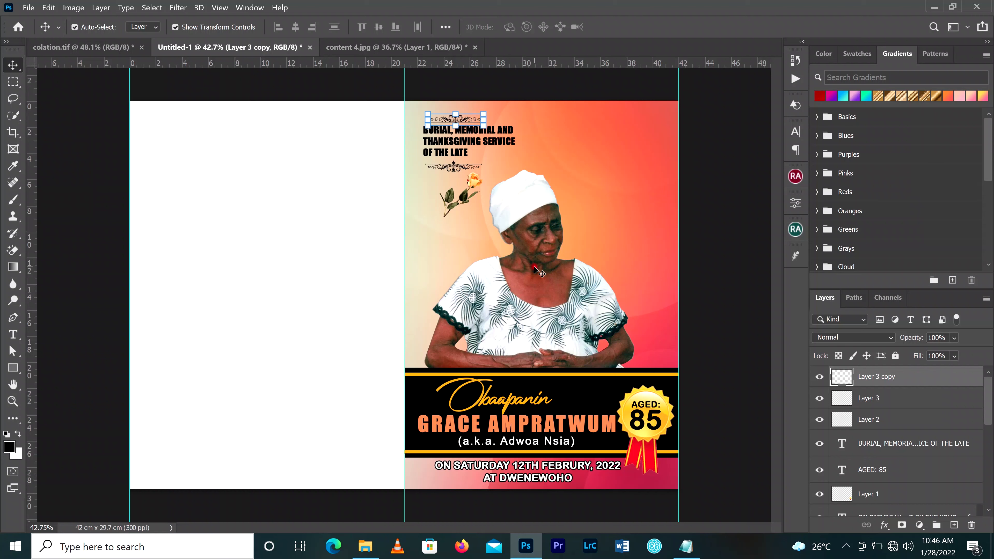
{"action": "scroll", "coordinate": [536, 271], "scroll_direction": "down", "scroll_amount": 1}
{"action": "scroll", "coordinate": [318, 331], "scroll_direction": "down", "scroll_amount": 1}
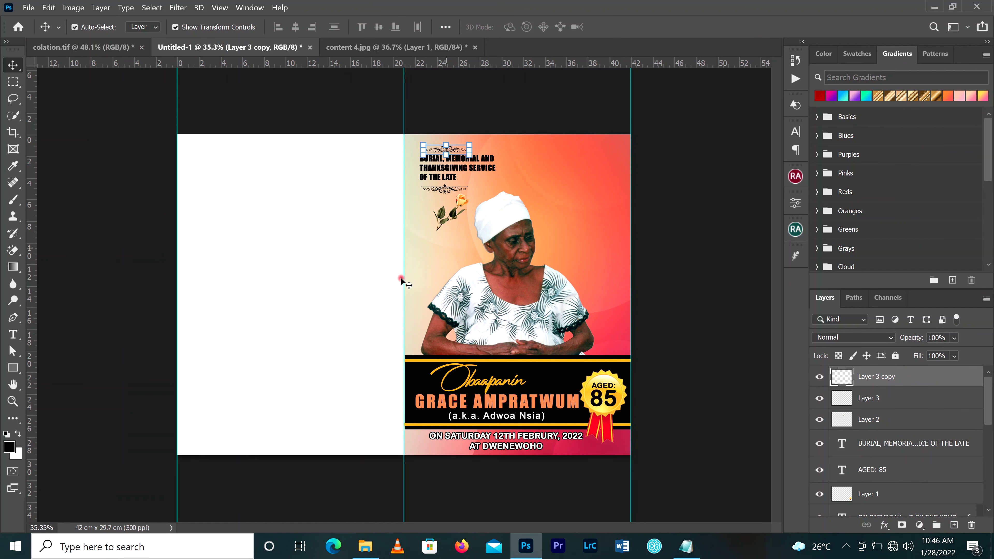
{"action": "left_click", "coordinate": [113, 197]}
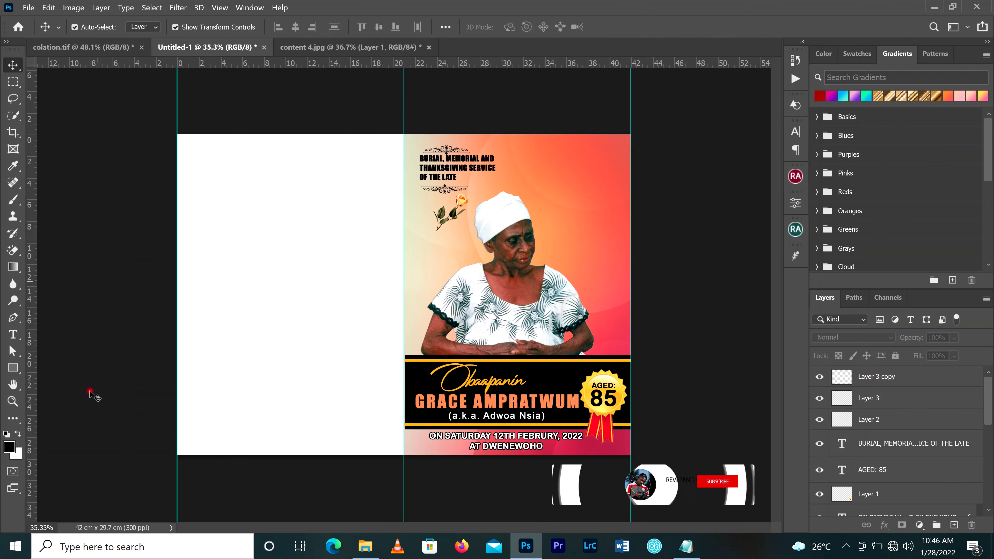
Draw a 21.45 × 14.65 cm rectangle over the back cover's lower half, filled crimson #aa3049
{"action": "left_click", "coordinate": [13, 368]}
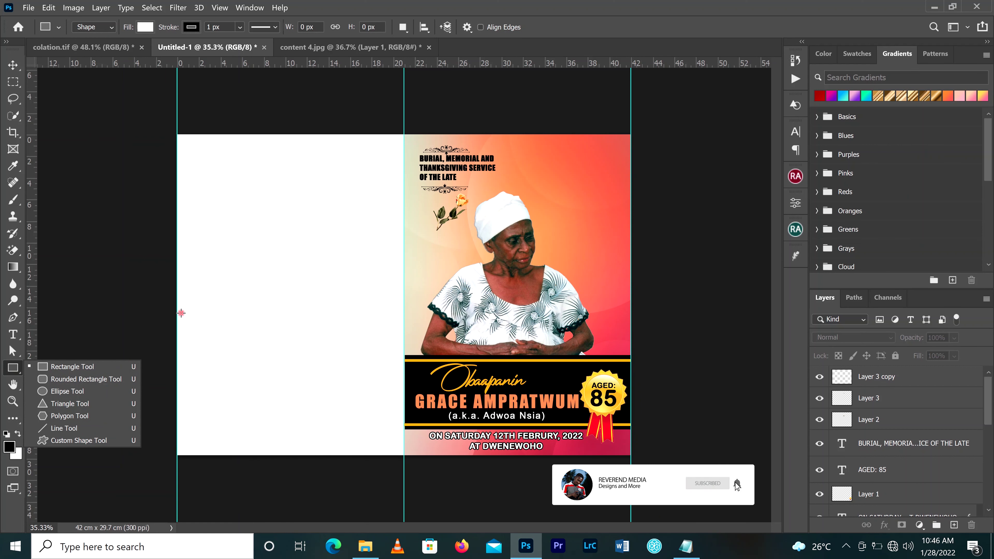
{"action": "mouse_move", "coordinate": [173, 308]}
{"action": "left_mouse_down"}
{"action": "mouse_move", "coordinate": [282, 370]}
{"action": "mouse_move", "coordinate": [406, 465]}
{"action": "left_mouse_up"}
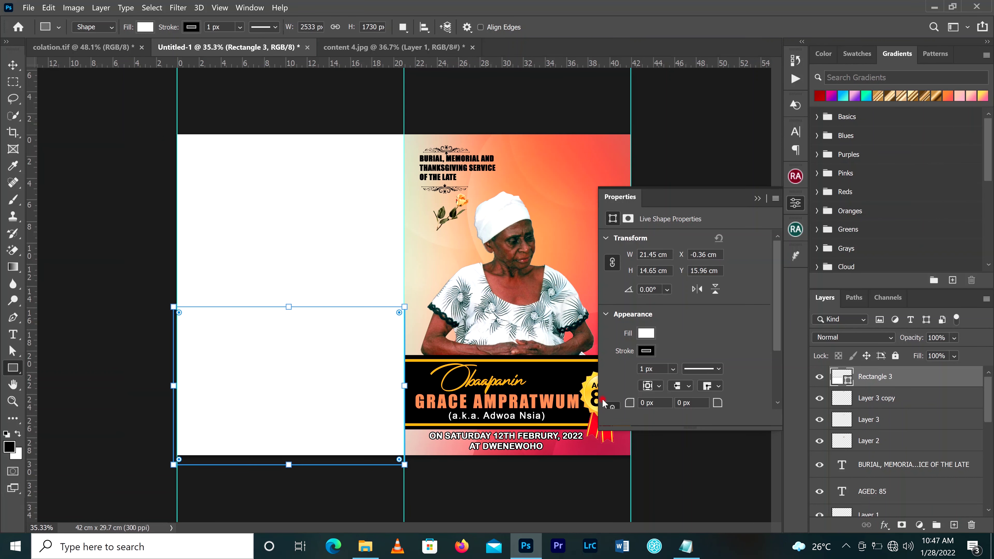
{"action": "left_click", "coordinate": [645, 334]}
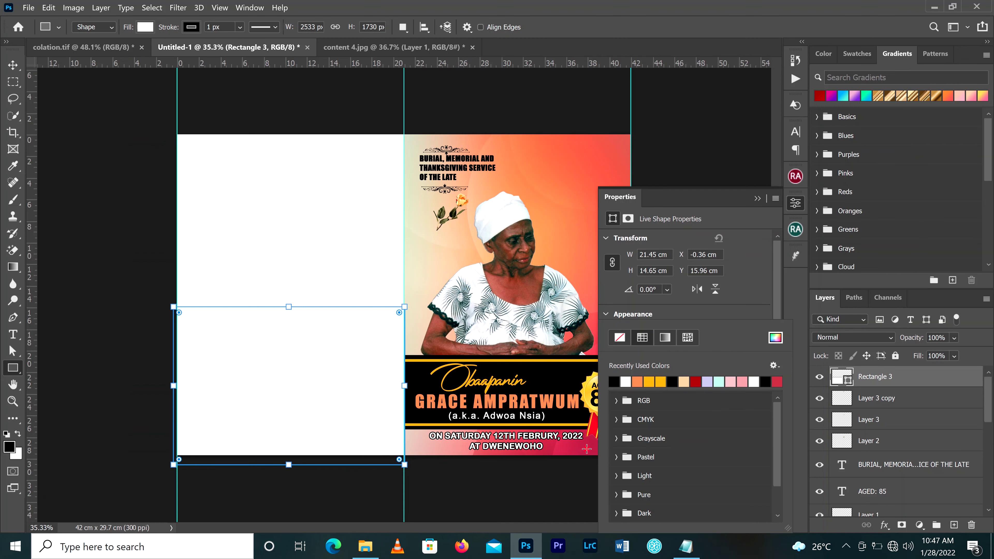
{"action": "left_click", "coordinate": [776, 338]}
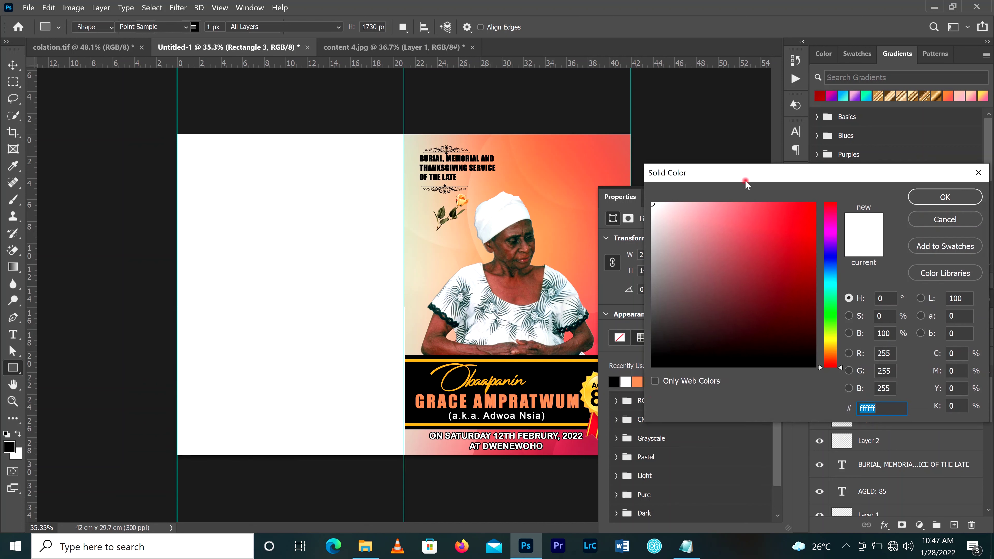
{"action": "left_click", "coordinate": [586, 443]}
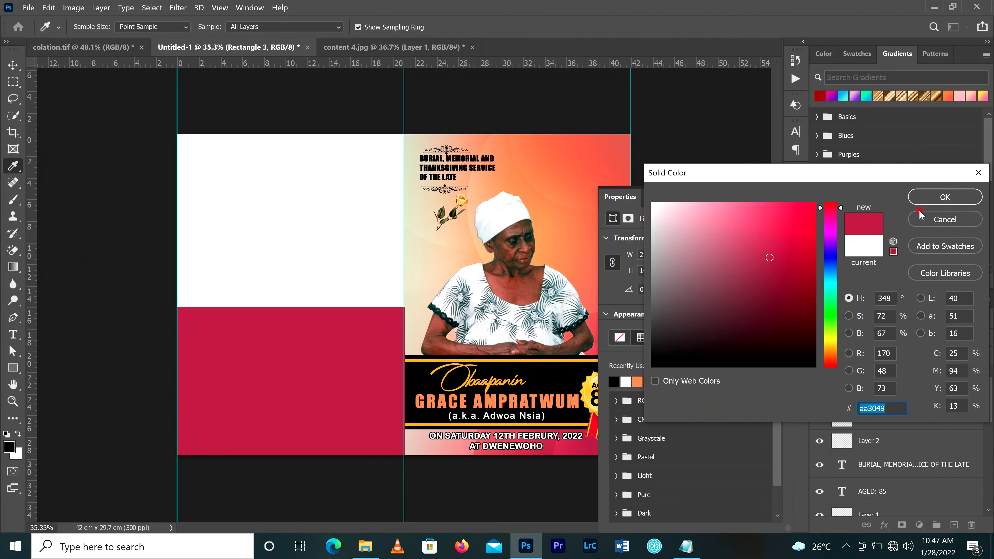
{"action": "left_click", "coordinate": [945, 198]}
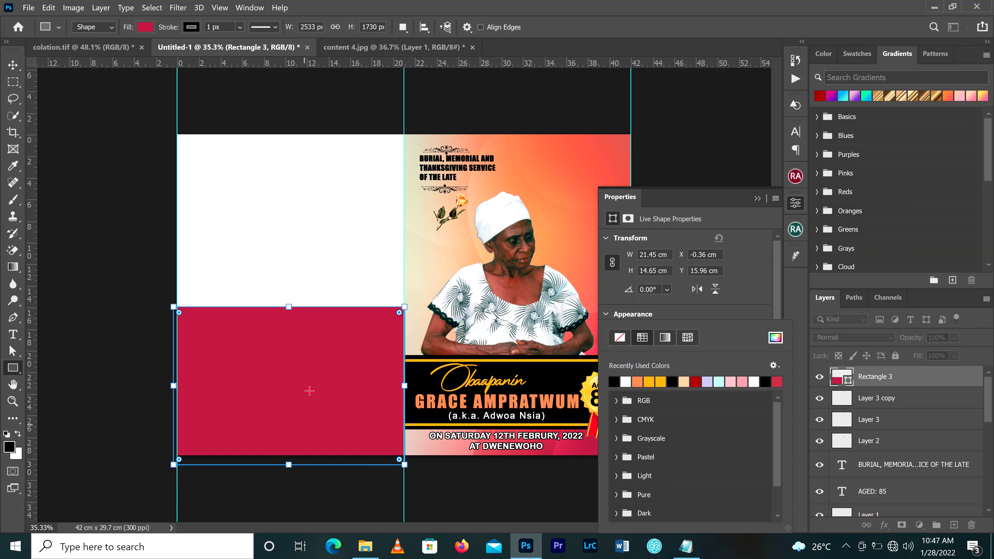
{"action": "left_click", "coordinate": [13, 65]}
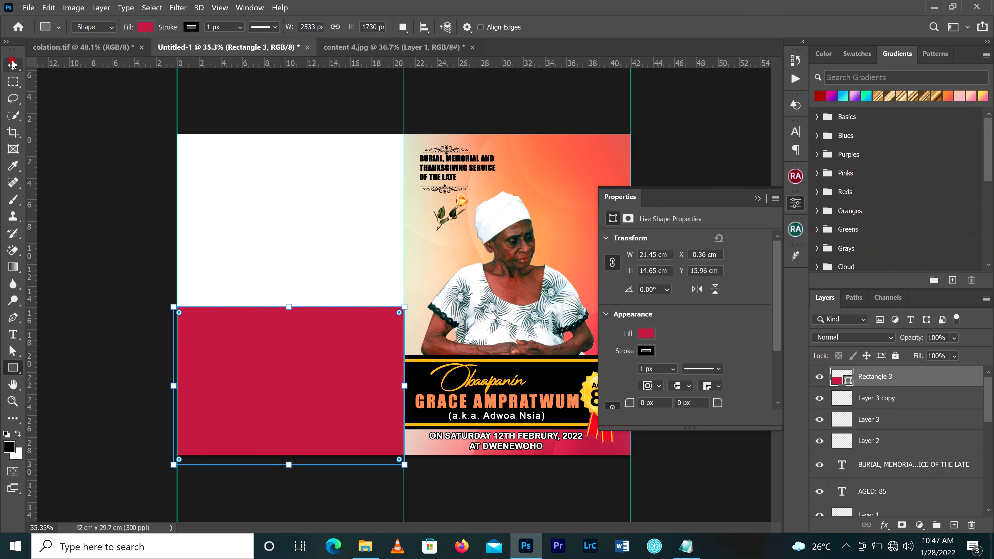
{"action": "left_click", "coordinate": [310, 363]}
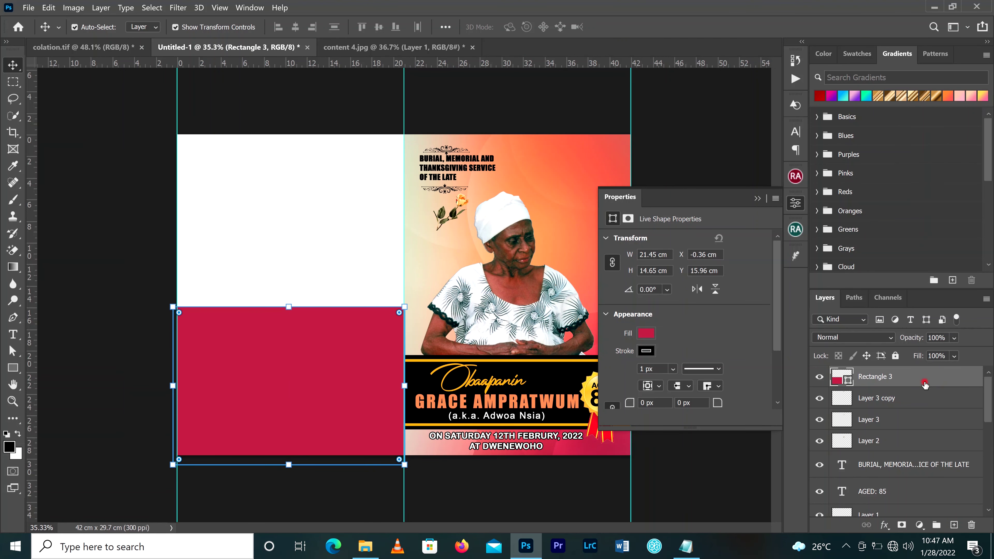
Duplicate the crimson Rectangle 3 layer as Rectangle 3 copy
{"action": "right_click", "coordinate": [924, 383]}
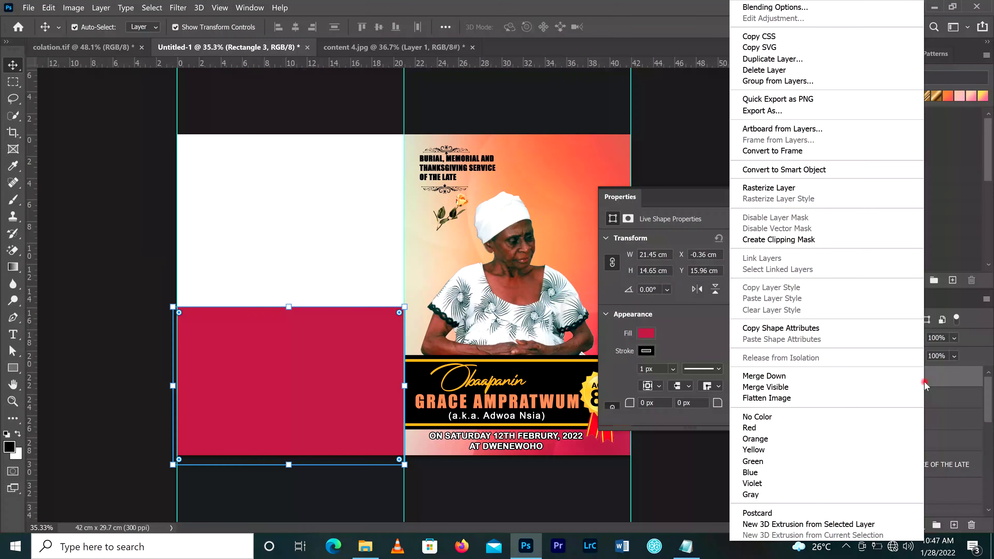
{"action": "left_click", "coordinate": [785, 59]}
{"action": "left_click", "coordinate": [605, 146]}
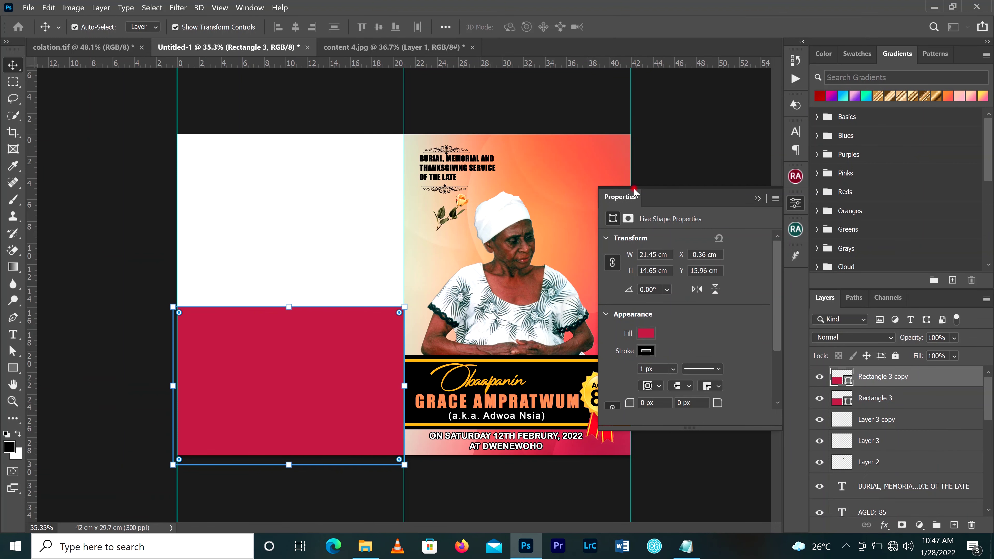
Nudge the original Rectangle 3 up four steps and recolor it orange sampled from the front cover
{"action": "left_click", "coordinate": [905, 403]}
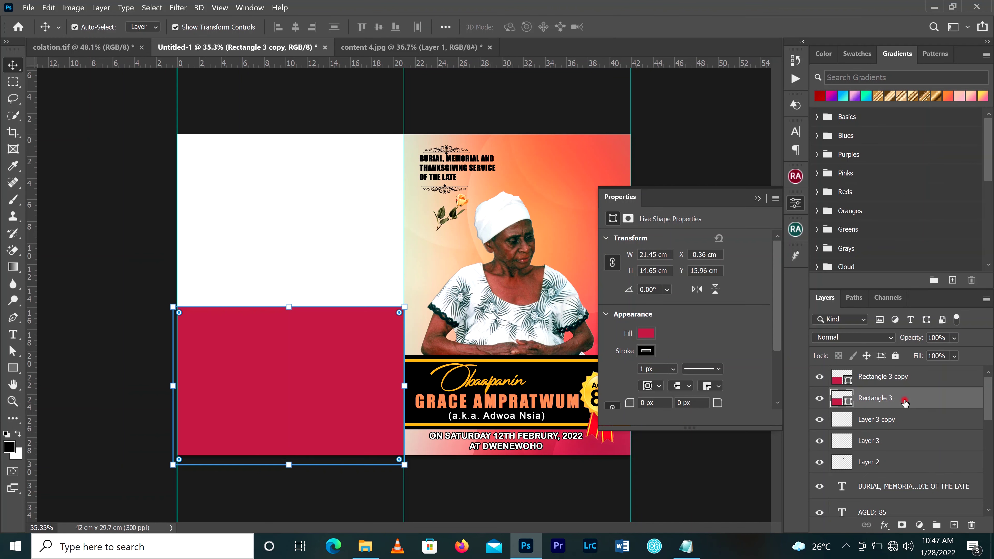
{"action": "key", "text": "Up"}
{"action": "key", "text": "Up"}
{"action": "key", "text": "Up"}
{"action": "key", "text": "Up"}
{"action": "key", "text": "Up"}
{"action": "key", "text": "Up"}
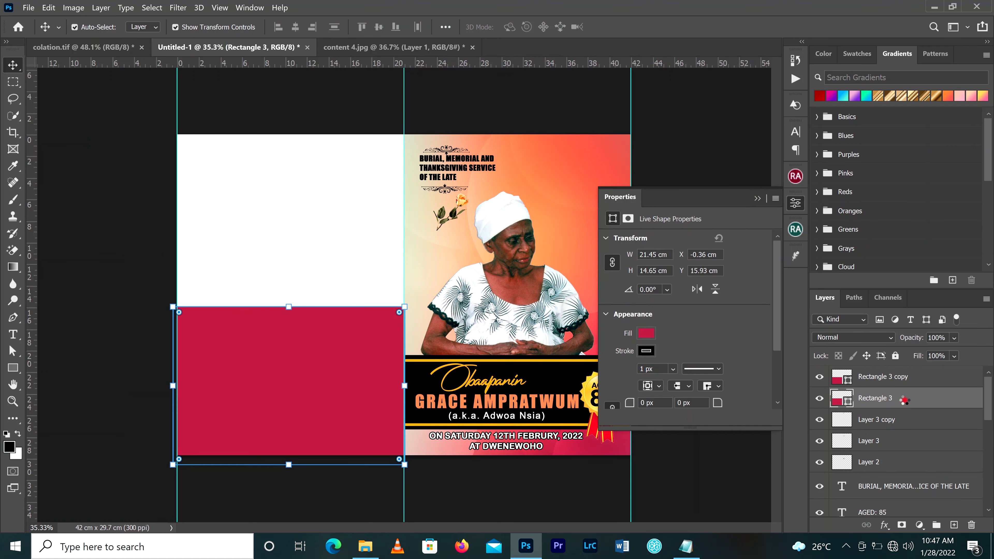
{"action": "key", "text": "Up"}
{"action": "key", "text": "Up"}
{"action": "key", "text": "Up"}
{"action": "key", "text": "Up"}
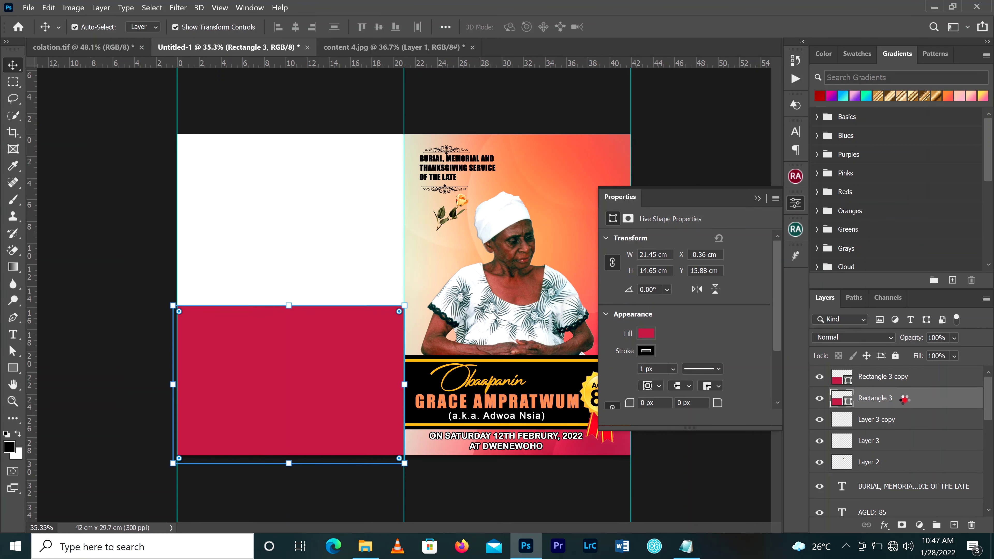
{"action": "key", "text": "Up"}
{"action": "key", "text": "Up"}
{"action": "key", "text": "Up"}
{"action": "key", "text": "Up"}
{"action": "key", "text": "Up"}
{"action": "key", "text": "Up"}
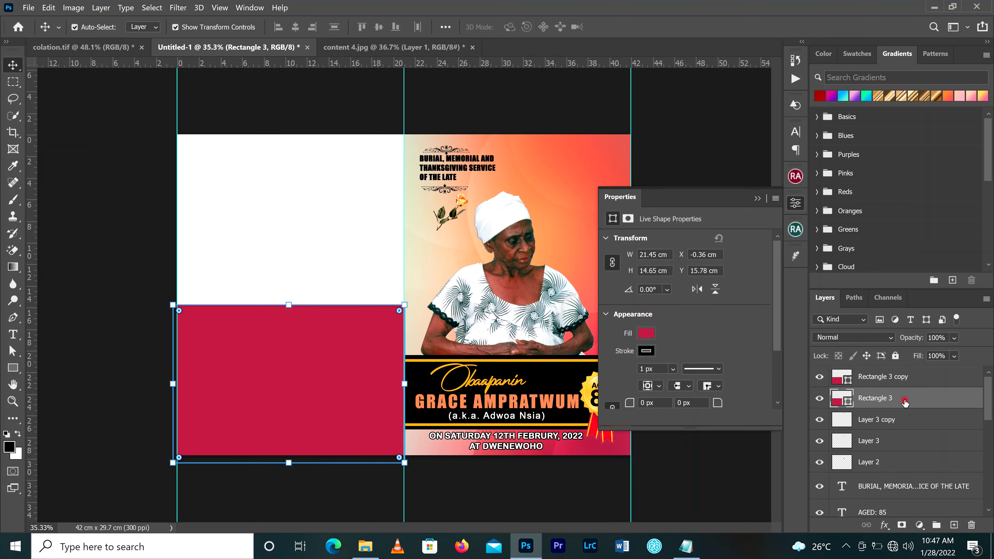
{"action": "key", "text": "Up"}
{"action": "key", "text": "Up"}
{"action": "key", "text": "Up"}
{"action": "key", "text": "Up"}
{"action": "key", "text": "Up"}
{"action": "key", "text": "Up"}
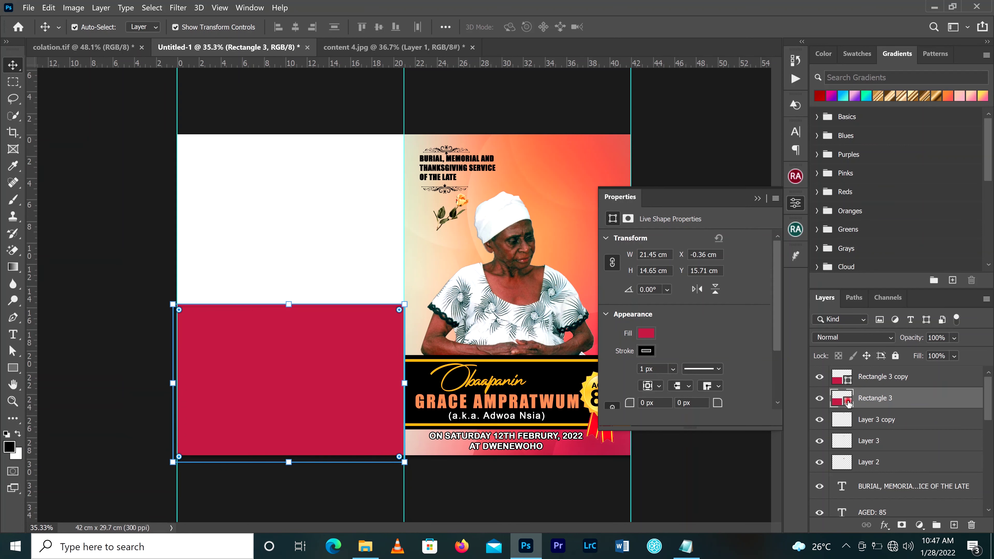
{"action": "double_click", "coordinate": [848, 403]}
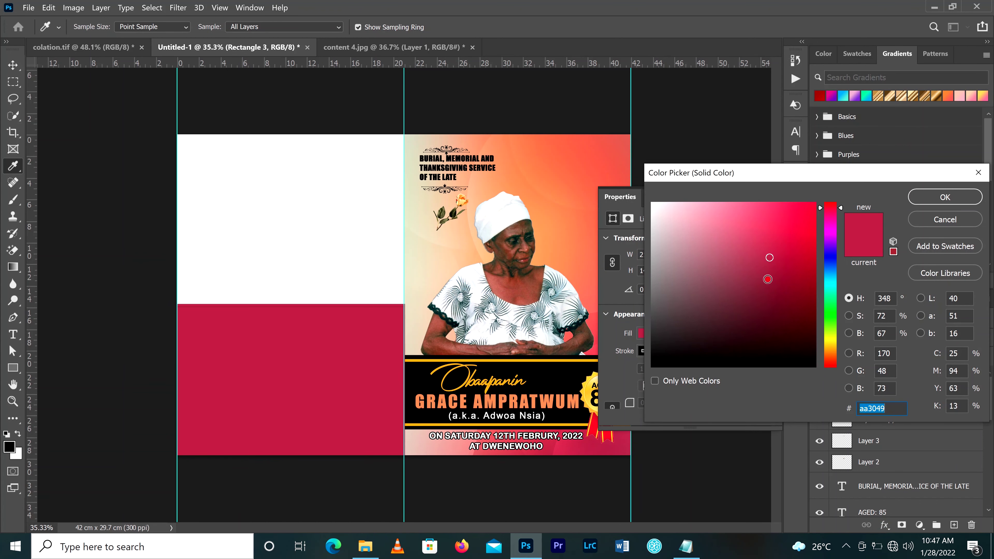
{"action": "left_click", "coordinate": [576, 174]}
{"action": "left_click", "coordinate": [945, 199]}
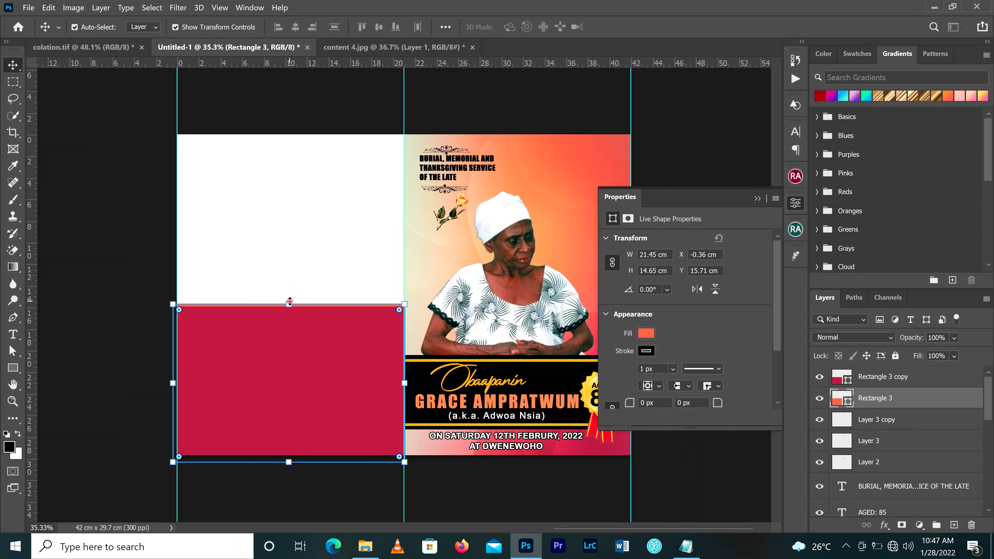
Stretch the orange rectangle's top edge up to 15.08 cm tall, forming a thin band
{"action": "left_click_drag", "start_coordinate": [290, 305], "coordinate": [288, 298]}
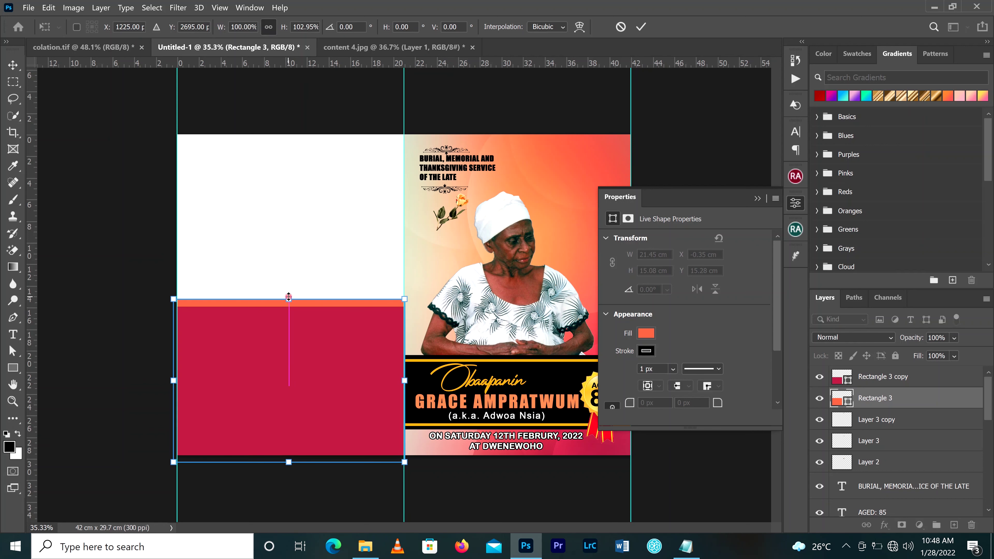
{"action": "left_click", "coordinate": [641, 28]}
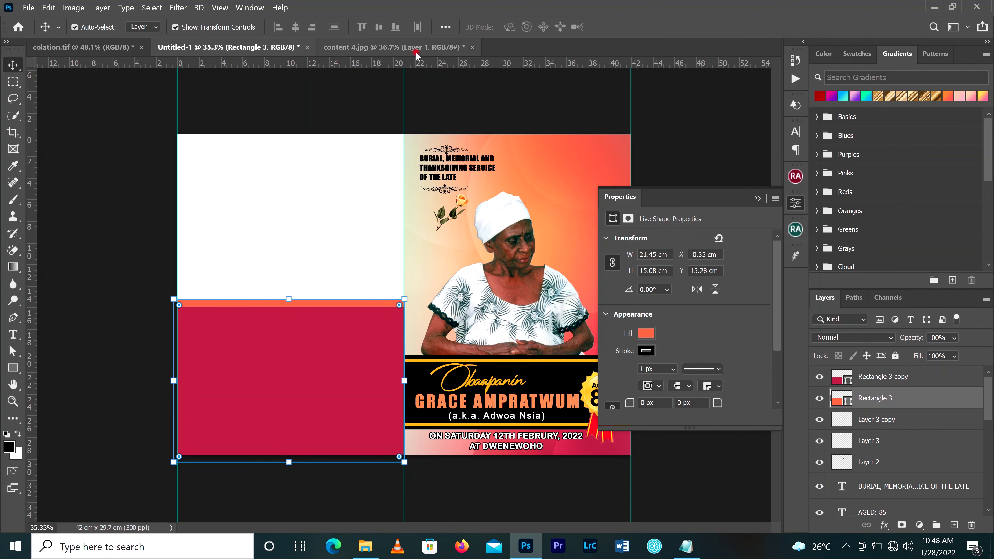
{"action": "left_click", "coordinate": [129, 192]}
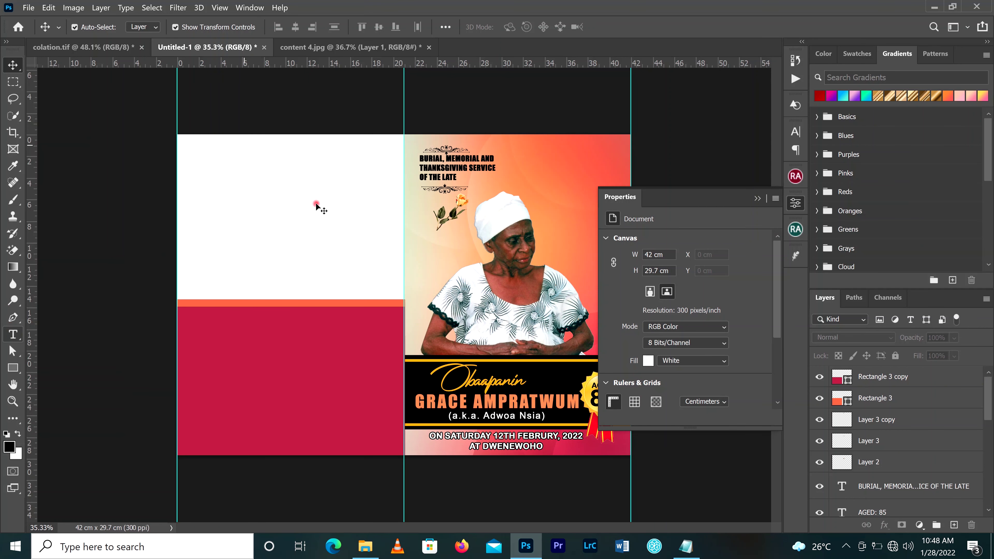
Draw Rectangle 4 over the upper back cover and stack it beneath Rectangle 3
{"action": "left_click", "coordinate": [13, 368]}
{"action": "left_click_drag", "start_coordinate": [167, 115], "coordinate": [404, 326]}
{"action": "left_click", "coordinate": [13, 65]}
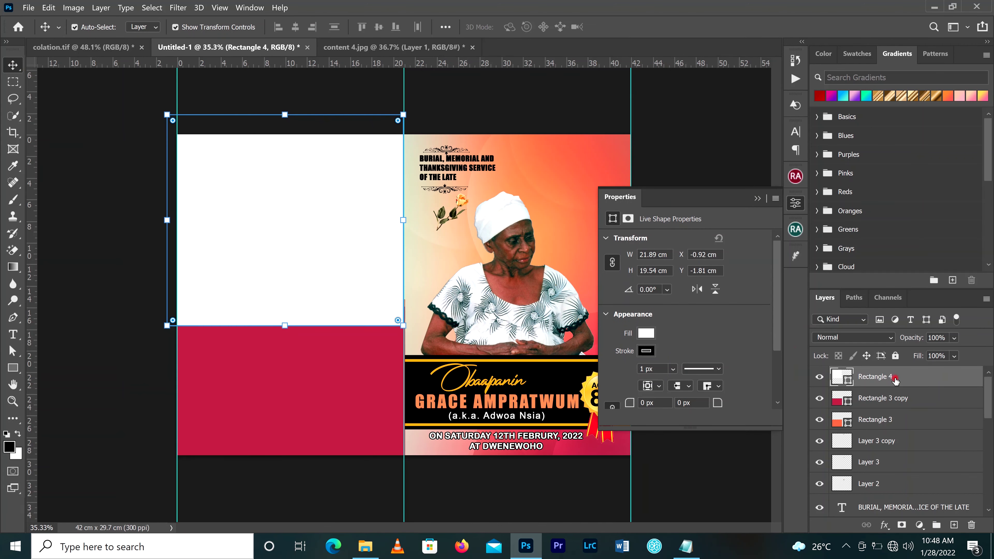
{"action": "left_click_drag", "start_coordinate": [882, 379], "coordinate": [900, 419]}
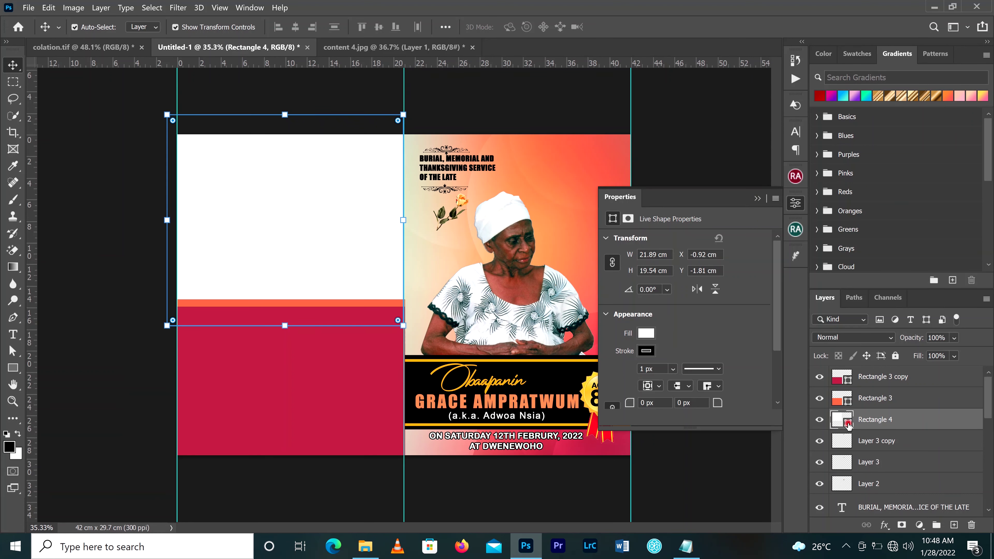
Fill Rectangle 4 with peach-pink #dba69c
{"action": "double_click", "coordinate": [848, 423]}
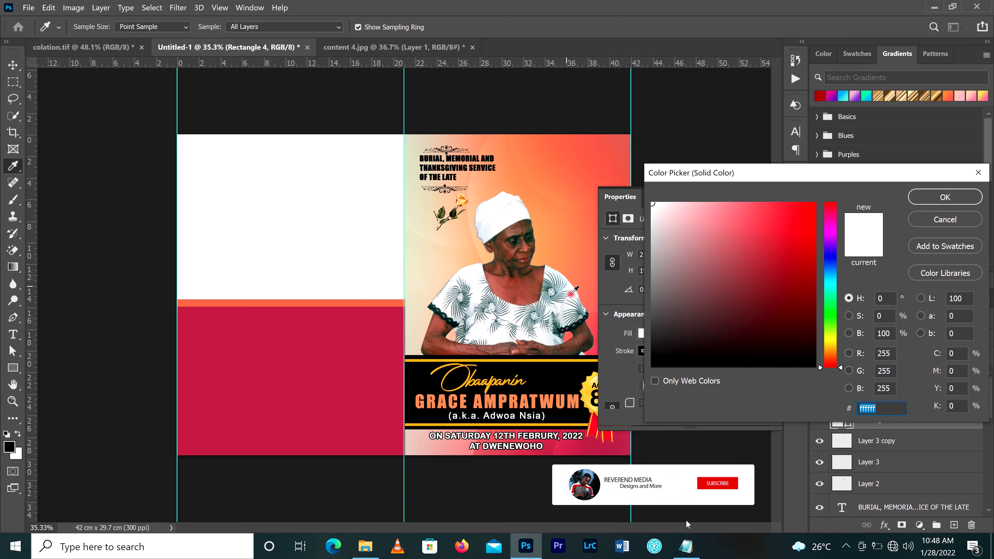
{"action": "left_click", "coordinate": [594, 324]}
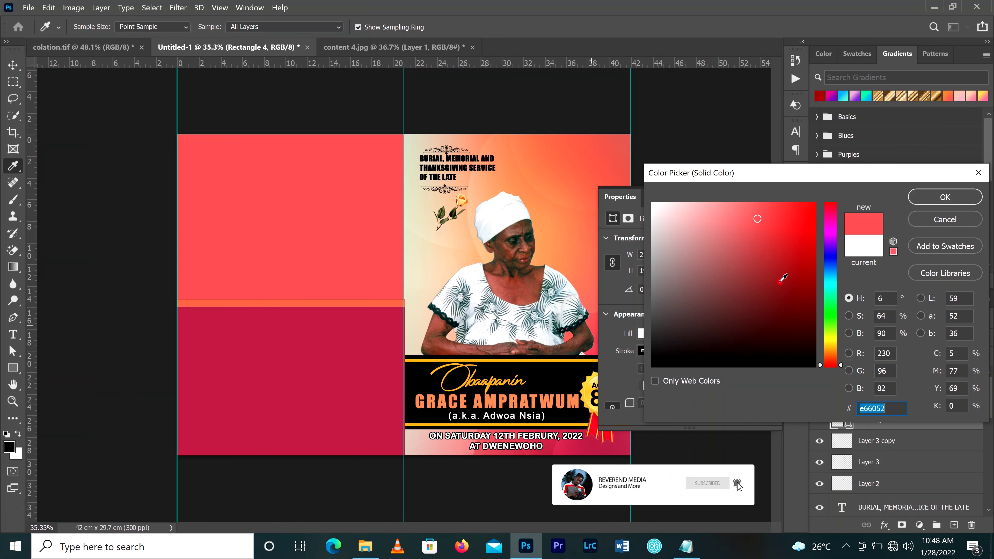
{"action": "left_click_drag", "start_coordinate": [743, 239], "coordinate": [736, 228]}
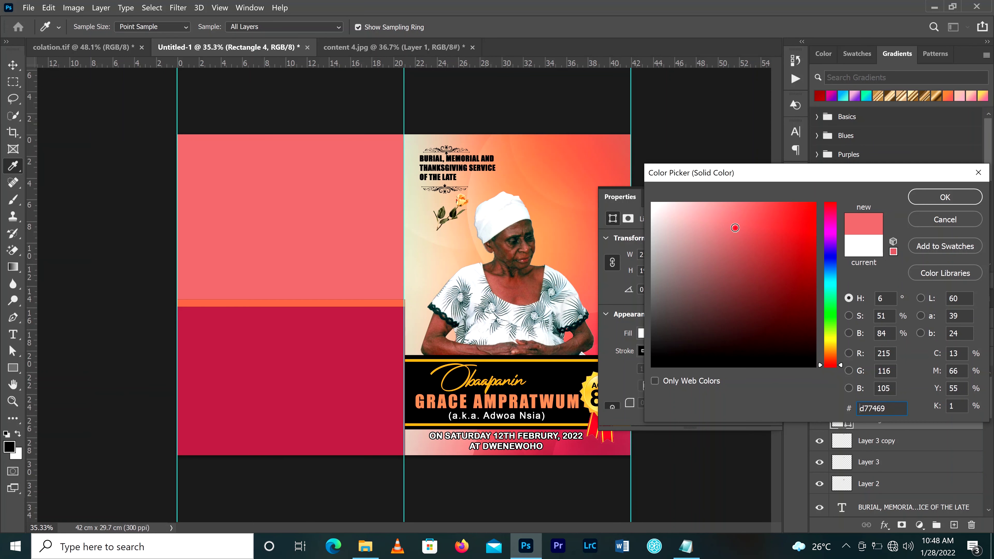
{"action": "left_click", "coordinate": [722, 223]}
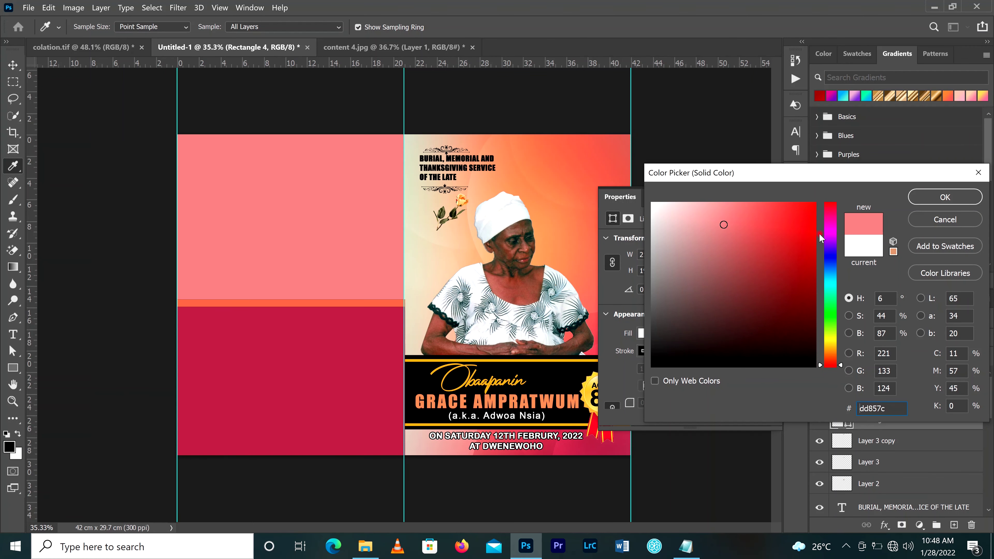
{"action": "left_click_drag", "start_coordinate": [723, 223], "coordinate": [725, 219]}
{"action": "double_click", "coordinate": [876, 409]}
{"action": "type", "text": "e38e86"}
{"action": "left_click", "coordinate": [831, 233]}
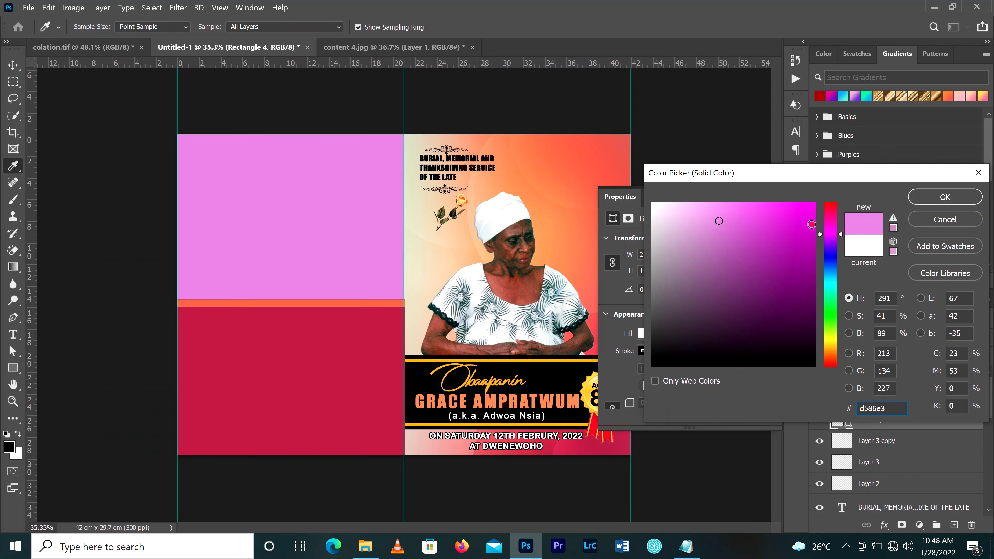
{"action": "left_click_drag", "start_coordinate": [832, 236], "coordinate": [830, 226]}
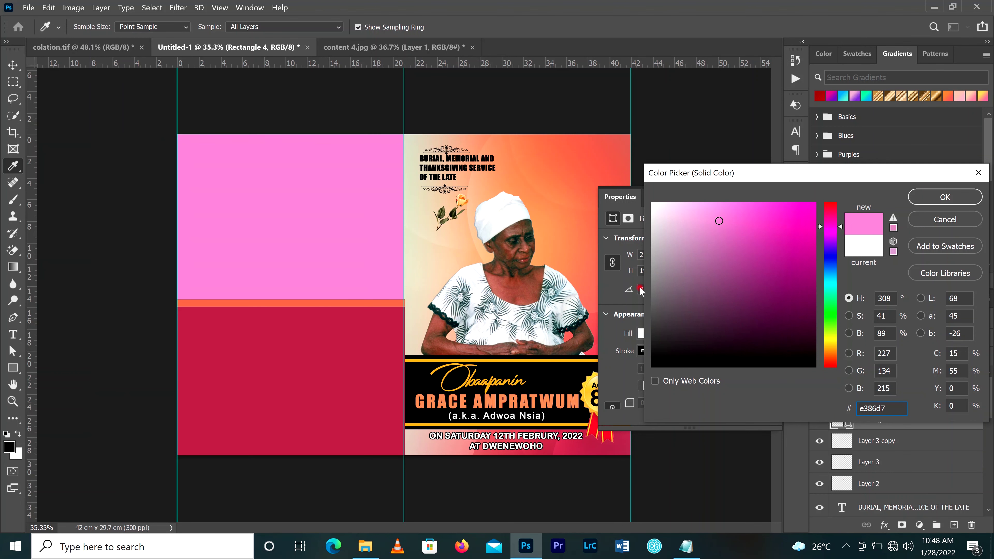
{"action": "left_click", "coordinate": [443, 449]}
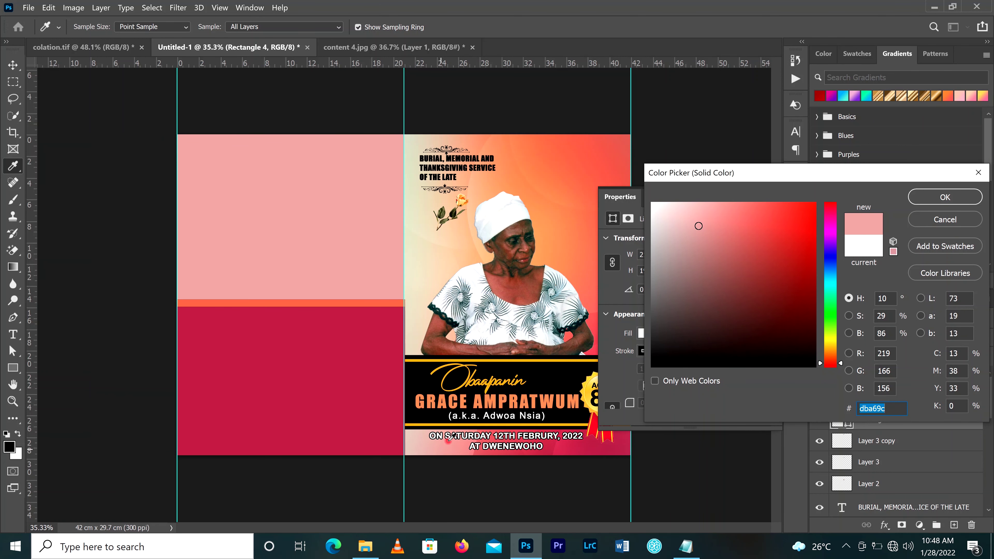
{"action": "left_click", "coordinate": [945, 197]}
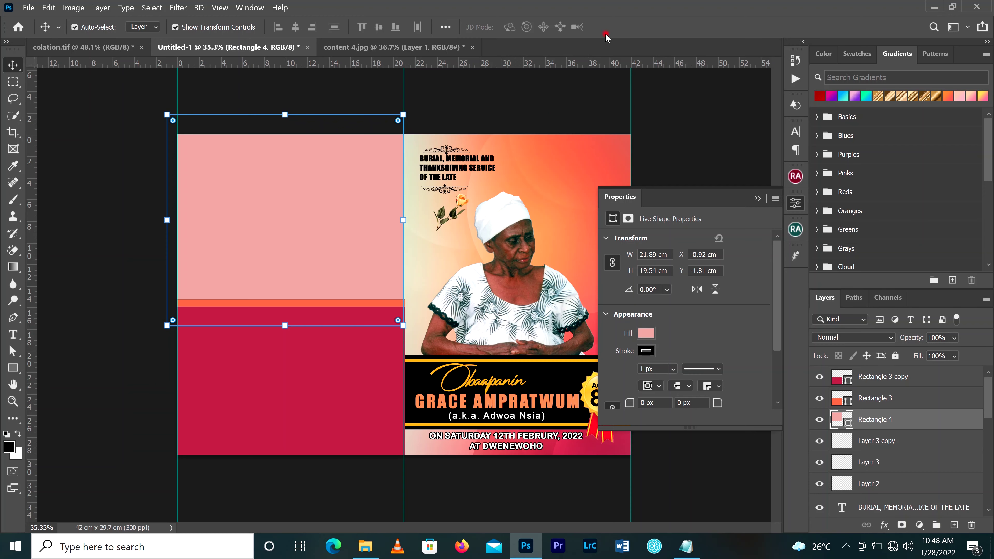
Pick out the ring frame image in the cover page folder, then go back to Photoshop
{"action": "left_click", "coordinate": [366, 545]}
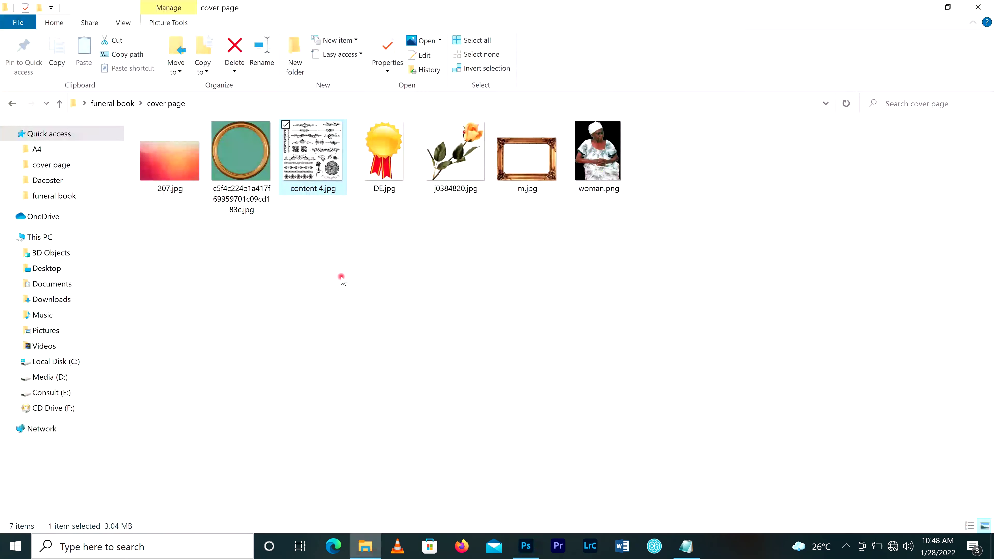
{"action": "left_click", "coordinate": [251, 165]}
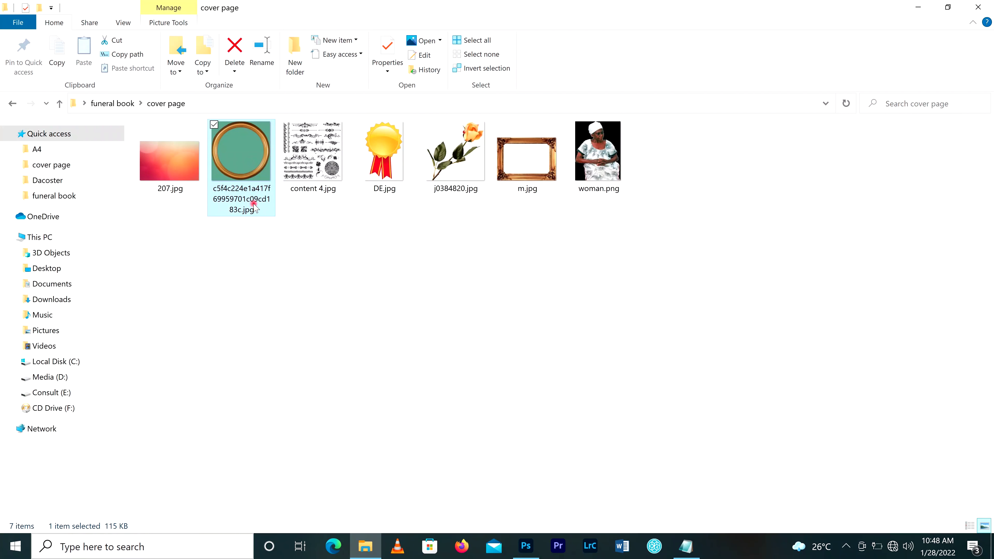
{"action": "left_click", "coordinate": [526, 545]}
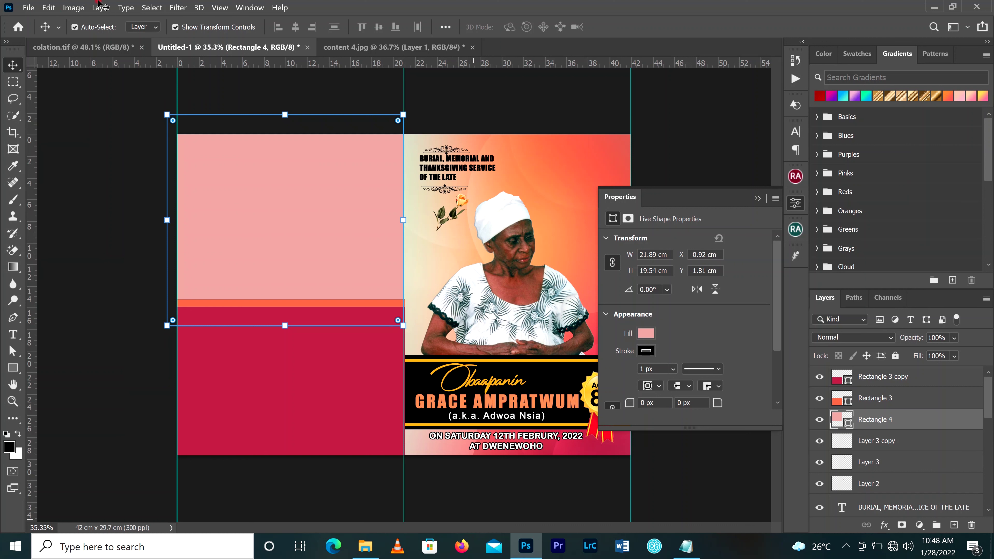
Open the gold ring frame c5f4c224e1a417f69959701c09cd183c.jpg as a new document
{"action": "left_click", "coordinate": [29, 7]}
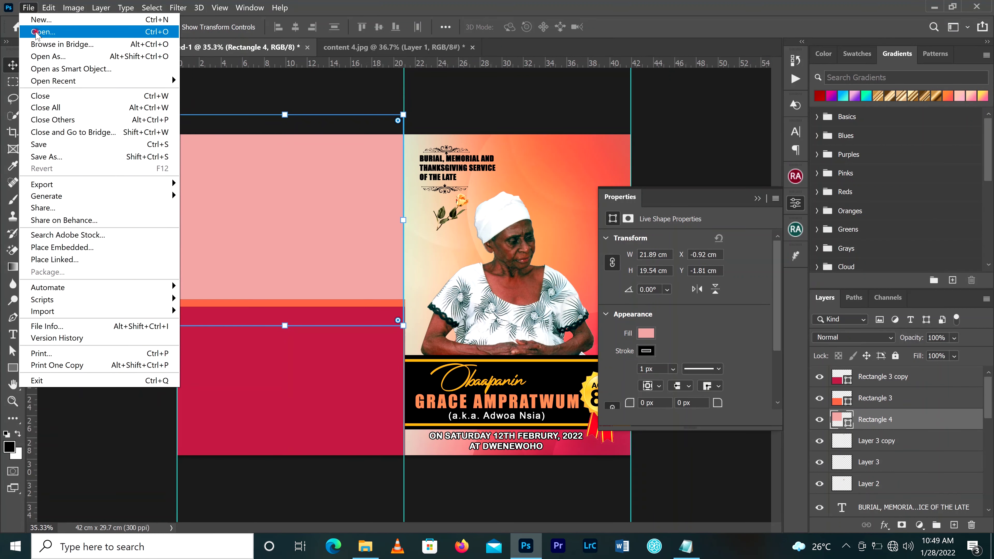
{"action": "left_click", "coordinate": [50, 34]}
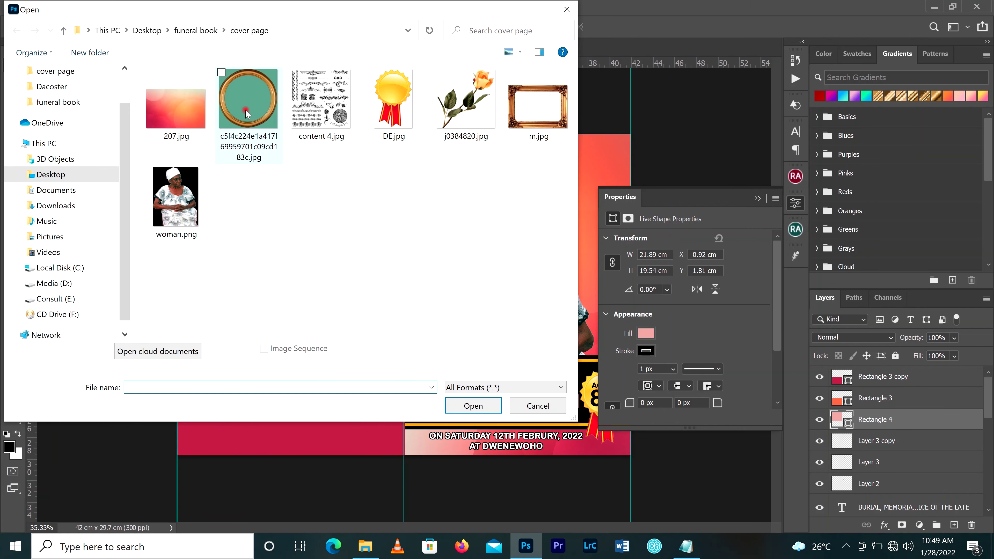
{"action": "left_click", "coordinate": [247, 113]}
{"action": "left_click", "coordinate": [471, 406]}
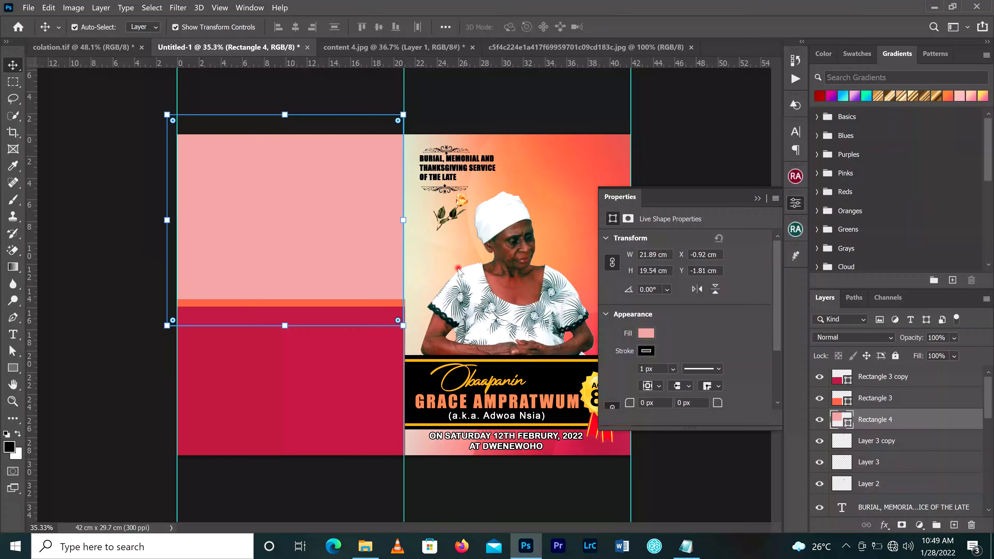
{"action": "scroll", "coordinate": [415, 293], "scroll_direction": "up", "scroll_amount": 3}
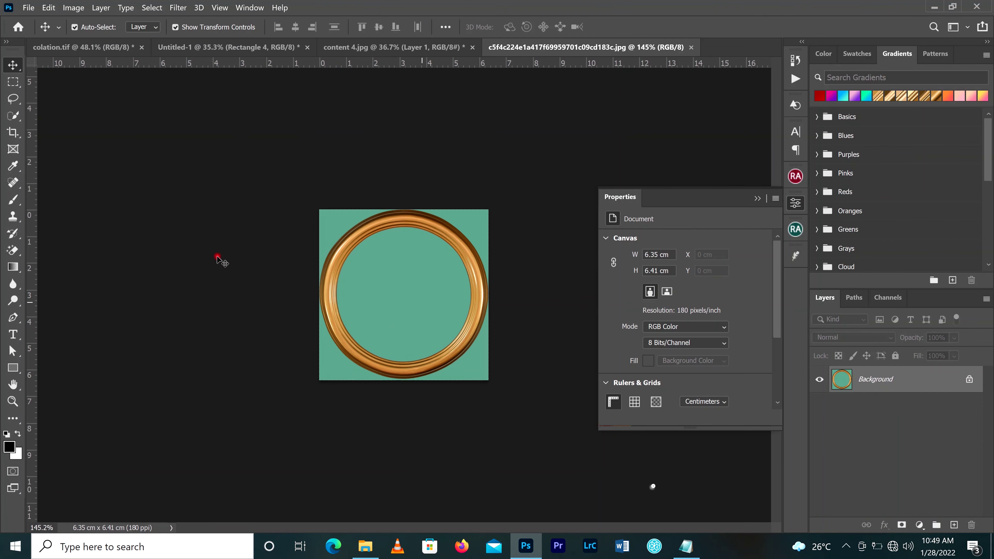
Magic-erase the four teal areas around the gold ring and drag it onto the poster as Layer 4
{"action": "left_click", "coordinate": [13, 250]}
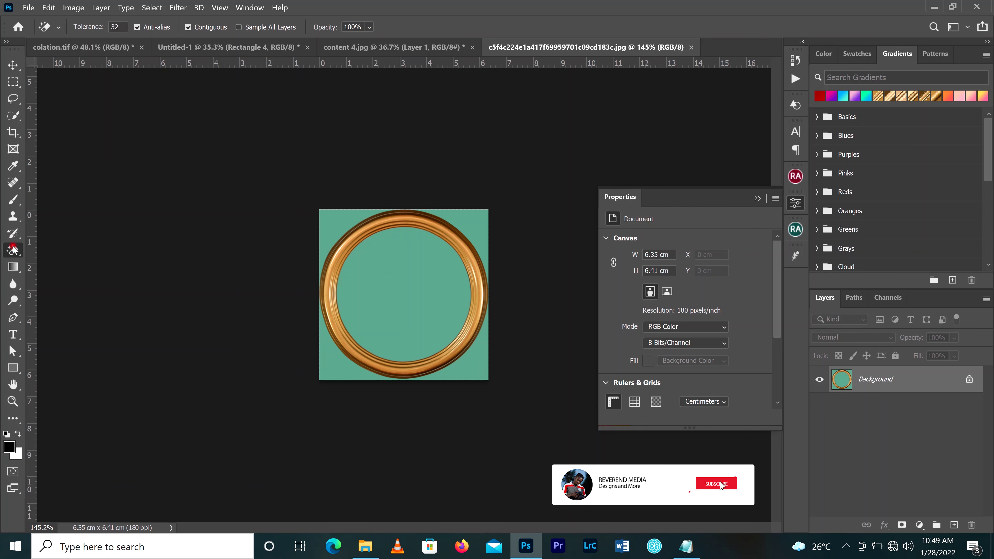
{"action": "left_click", "coordinate": [413, 289]}
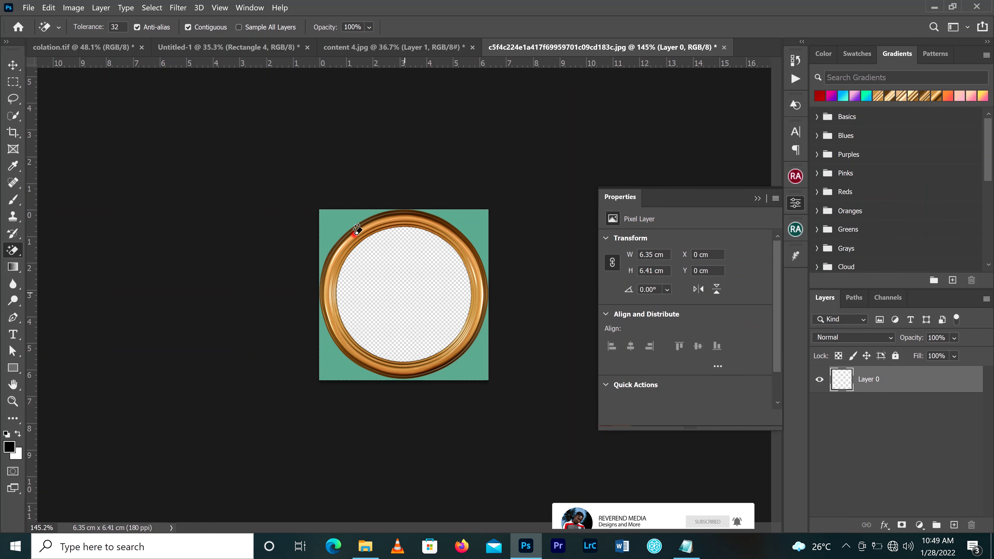
{"action": "left_click", "coordinate": [344, 223]}
{"action": "left_click", "coordinate": [344, 337]}
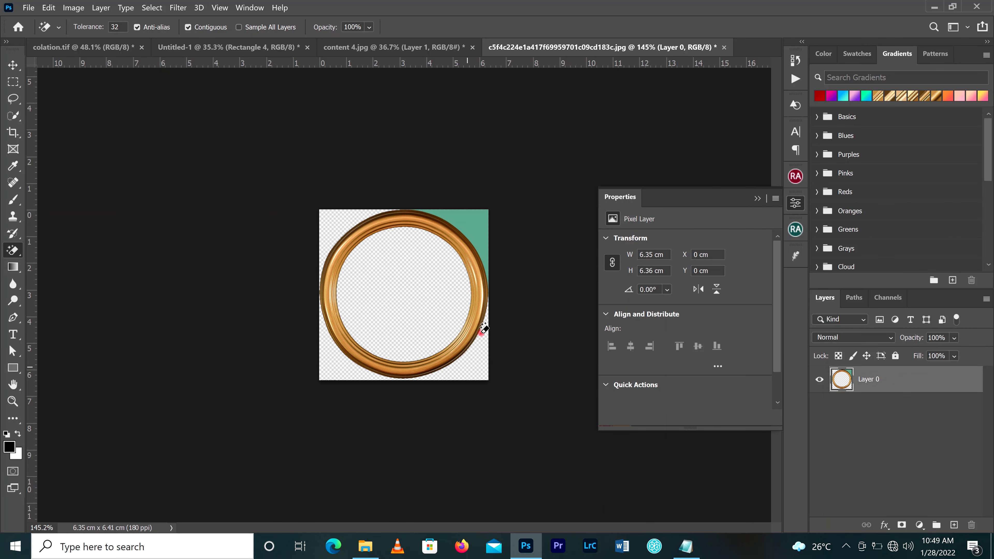
{"action": "left_click", "coordinate": [472, 225]}
{"action": "left_click", "coordinate": [13, 65]}
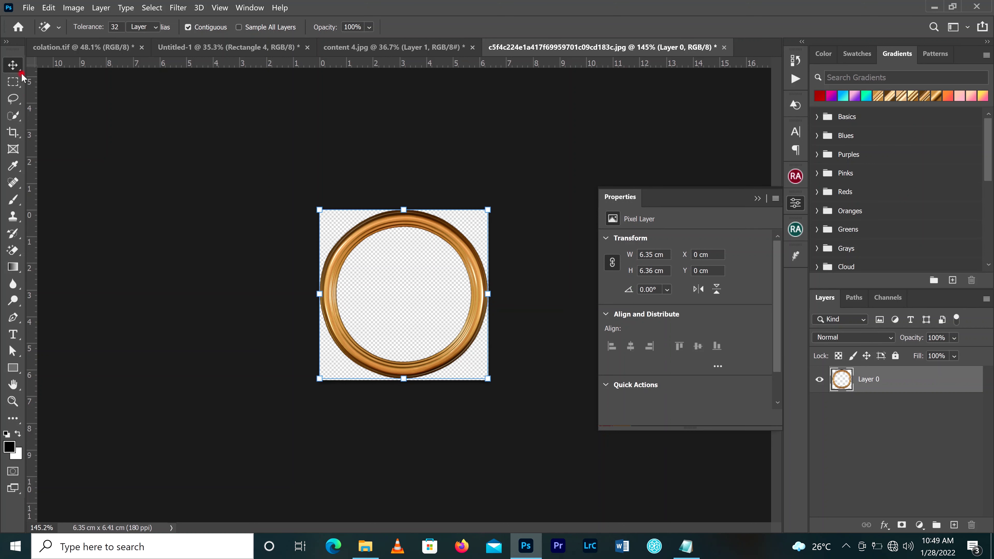
{"action": "left_click_drag", "start_coordinate": [404, 222], "coordinate": [286, 305]}
Move Layer 4 to the top and stretch the ring into an 8.45 × 9.88 cm upright oval
{"action": "scroll", "coordinate": [404, 295], "scroll_direction": "up", "scroll_amount": 2}
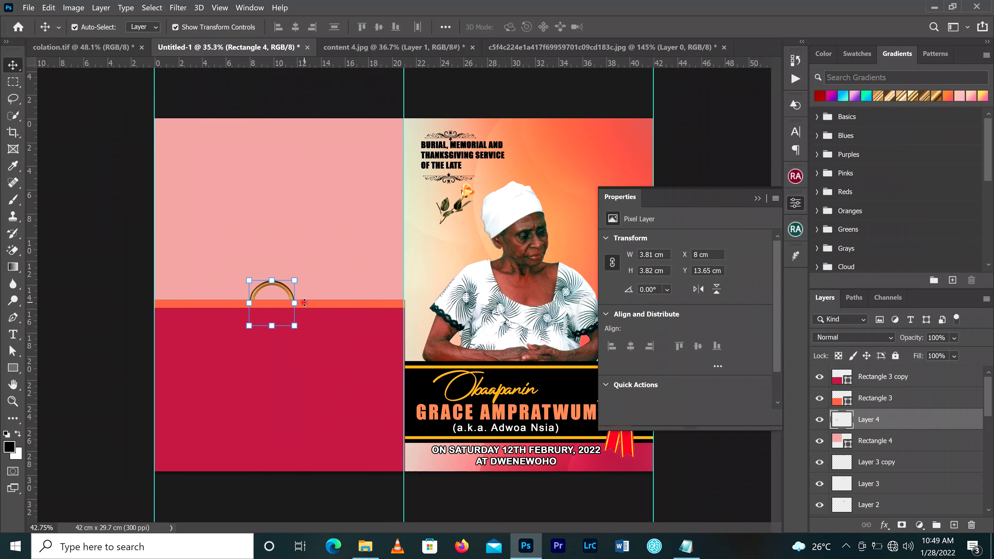
{"action": "left_click_drag", "start_coordinate": [880, 420], "coordinate": [865, 371]}
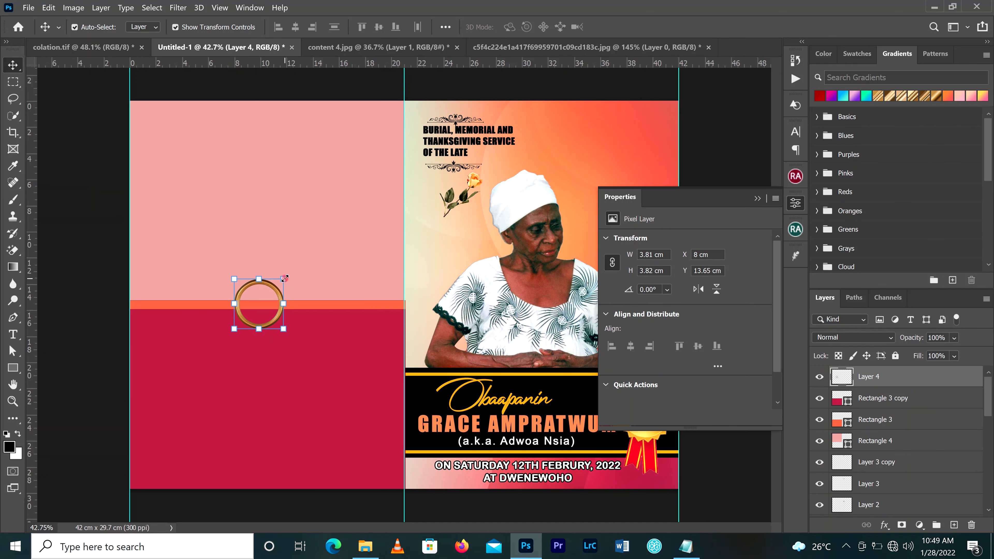
{"action": "left_click_drag", "start_coordinate": [285, 278], "coordinate": [329, 223]}
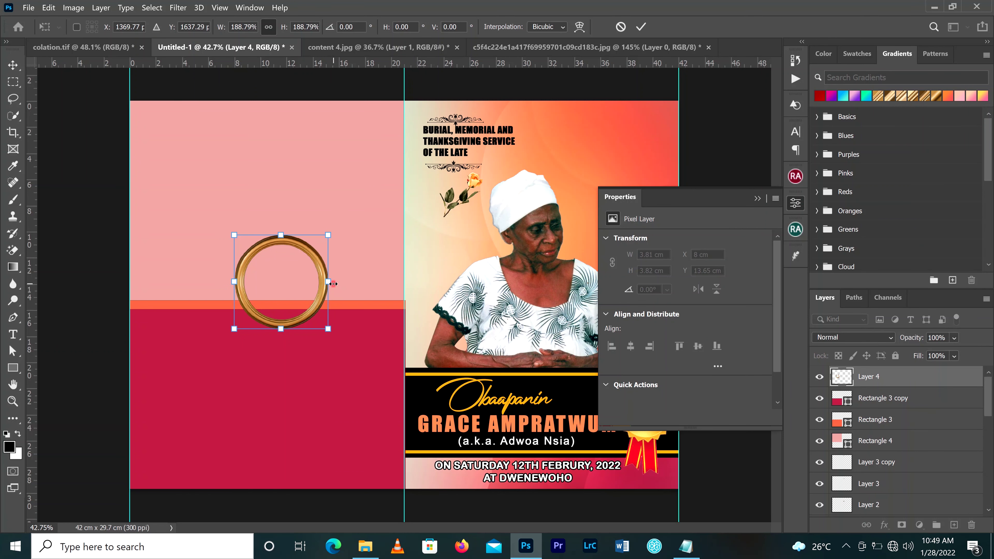
{"action": "left_click_drag", "start_coordinate": [333, 284], "coordinate": [319, 286]}
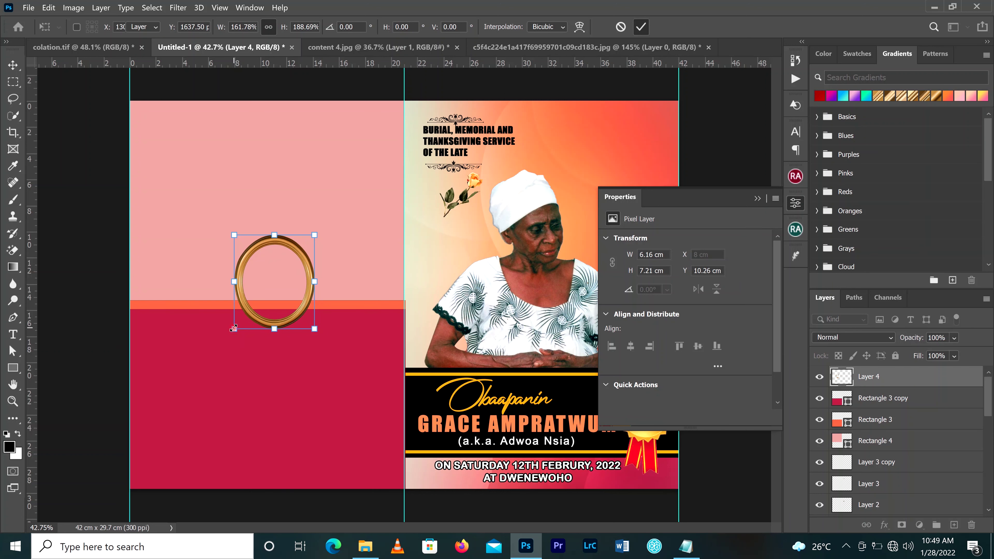
{"action": "left_click_drag", "start_coordinate": [228, 344], "coordinate": [213, 377]}
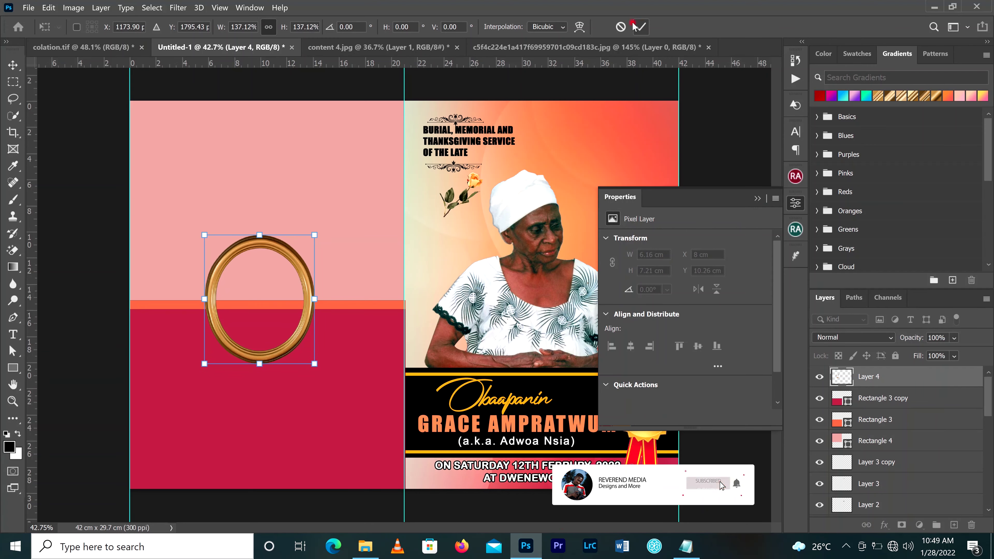
{"action": "left_click", "coordinate": [643, 26]}
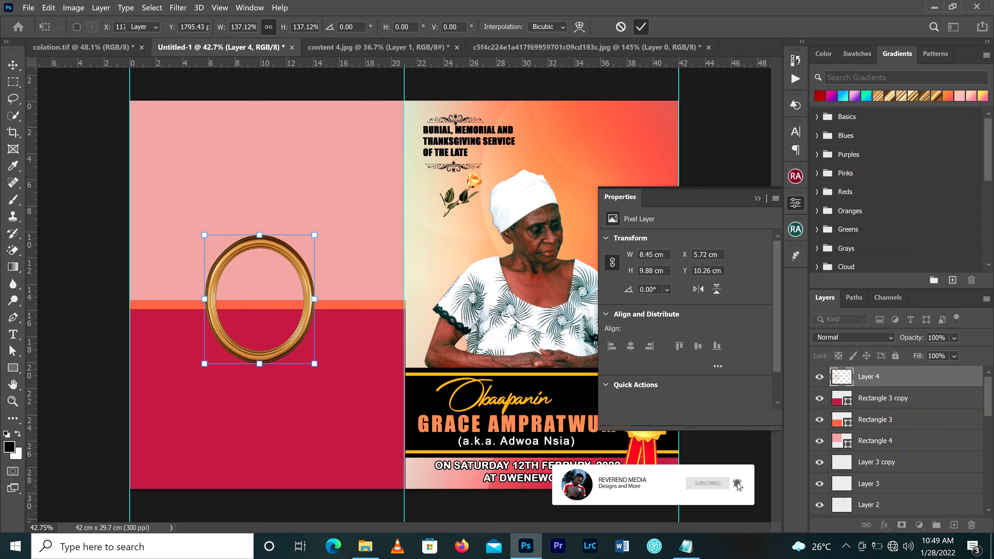
Check the cover page folder window, then return to the poster document
{"action": "left_click", "coordinate": [370, 547]}
{"action": "left_click", "coordinate": [370, 547]}
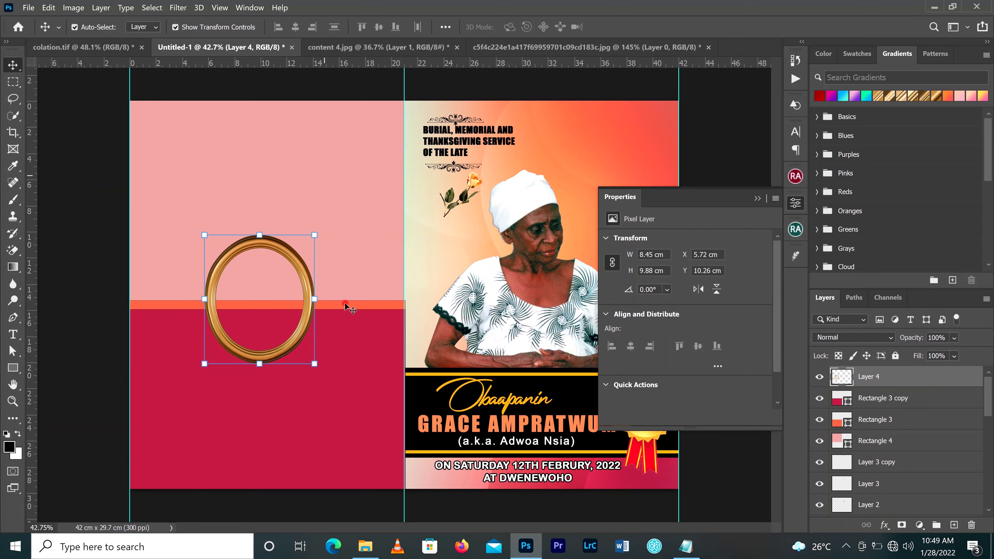
{"action": "left_click", "coordinate": [366, 546]}
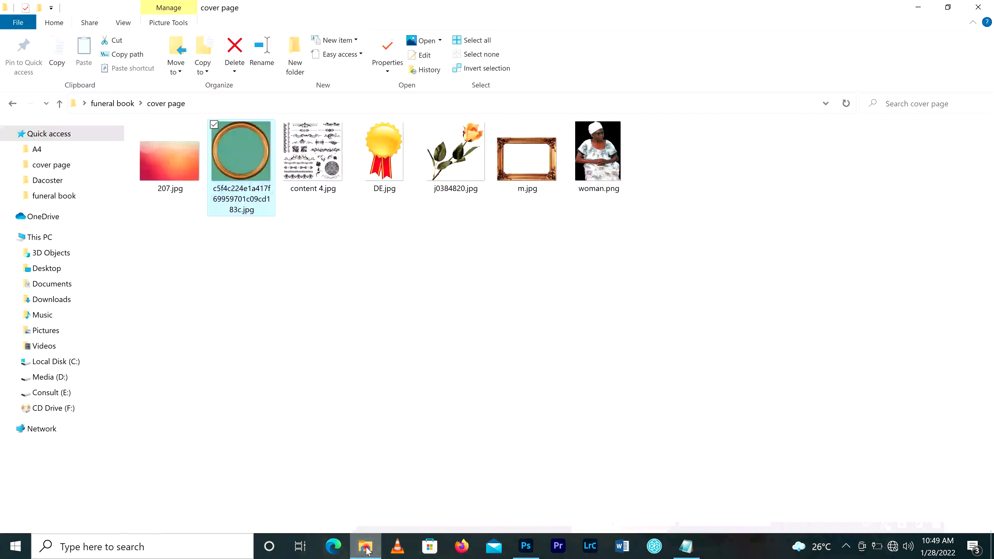
{"action": "left_click", "coordinate": [524, 547]}
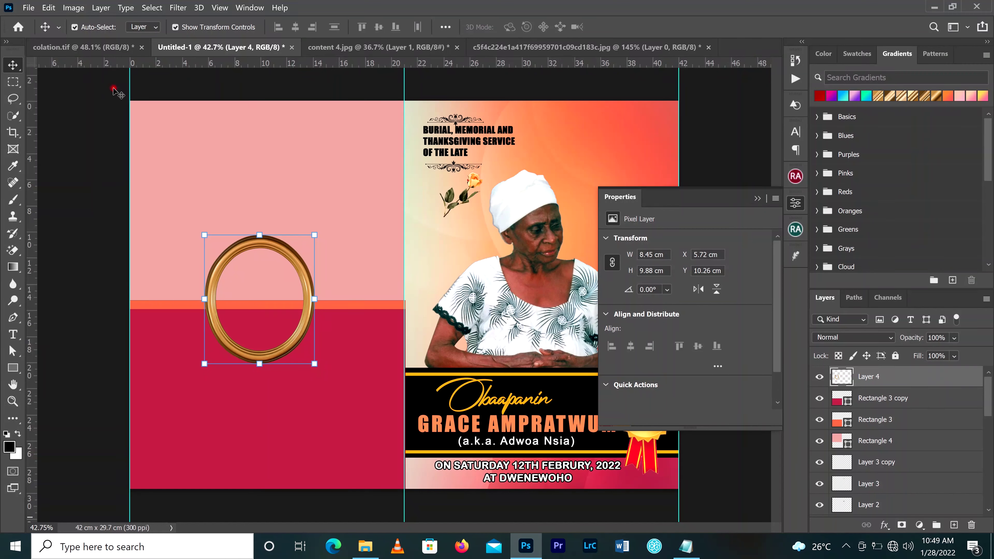
{"action": "left_click", "coordinate": [25, 6]}
{"action": "left_click", "coordinate": [37, 30]}
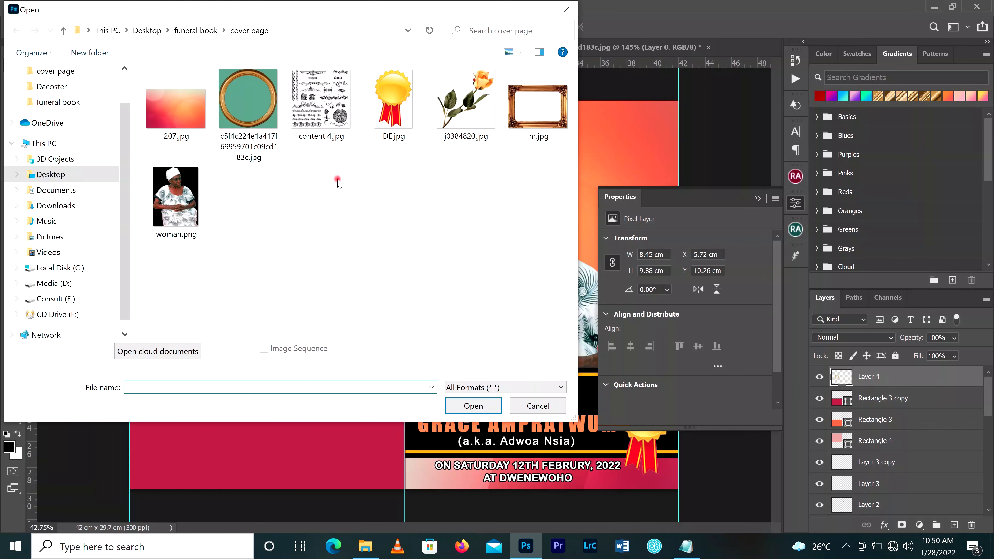
{"action": "left_click", "coordinate": [62, 31]}
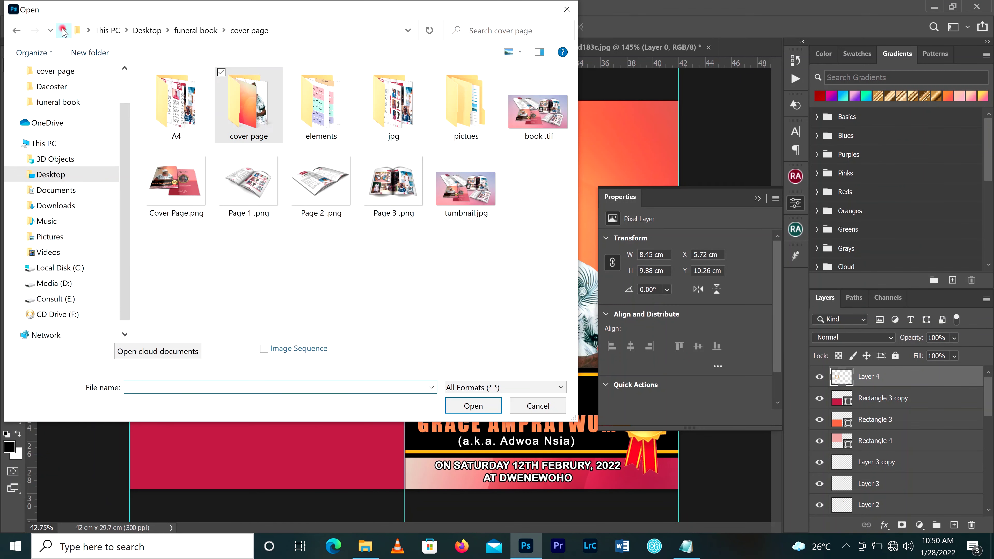
{"action": "double_click", "coordinate": [471, 111]}
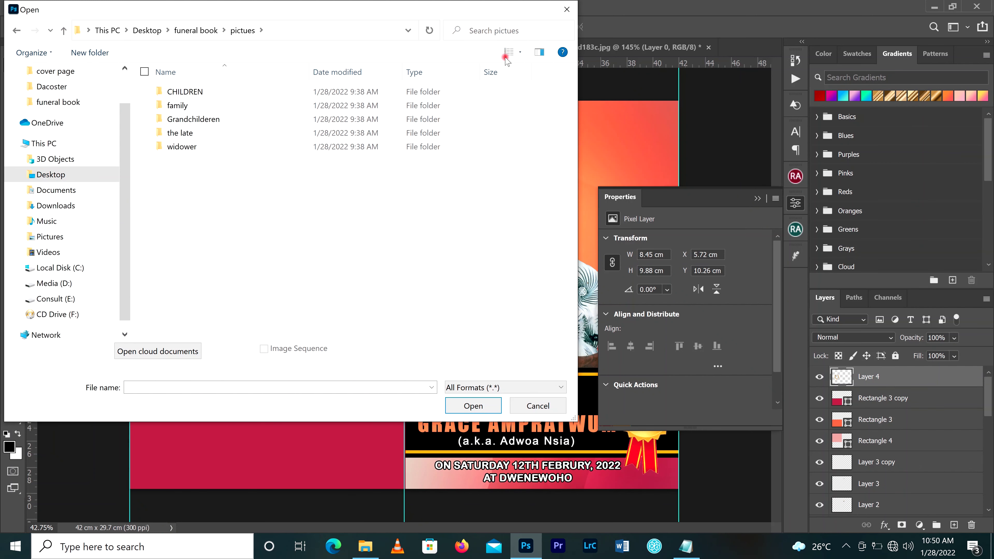
{"action": "left_click", "coordinate": [519, 52]}
{"action": "left_click", "coordinate": [563, 39]}
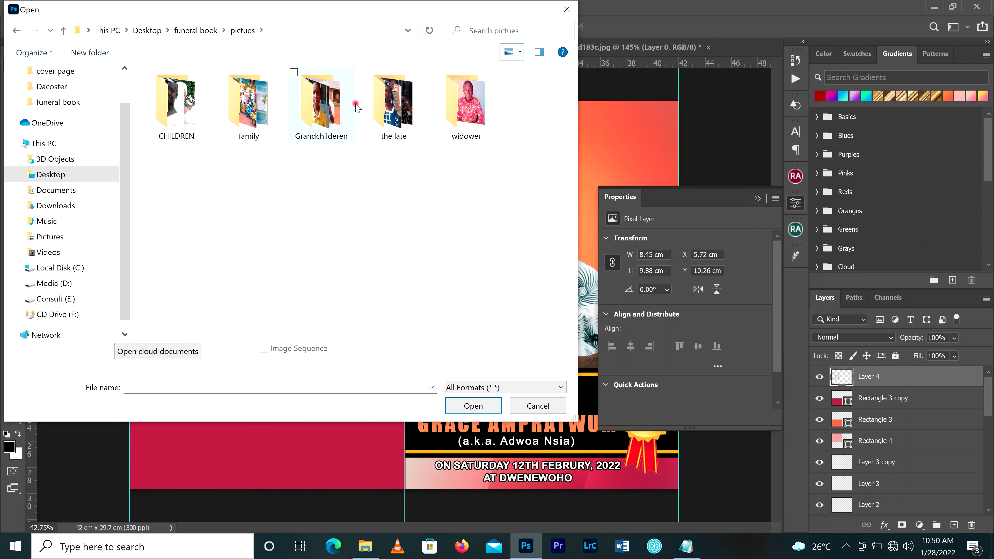
{"action": "double_click", "coordinate": [393, 103]}
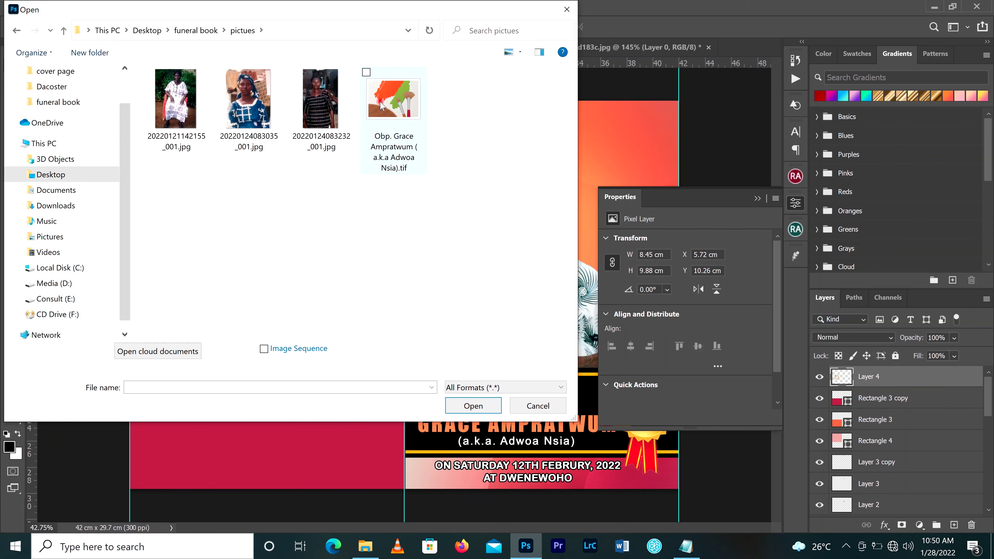
{"action": "left_click", "coordinate": [240, 117]}
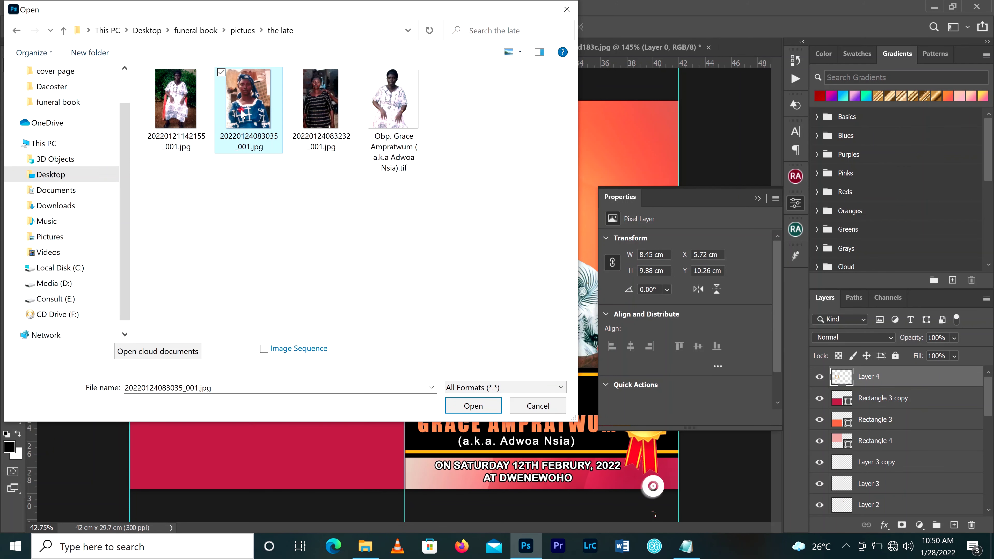
{"action": "left_click_drag", "start_coordinate": [320, 110], "coordinate": [399, 305]}
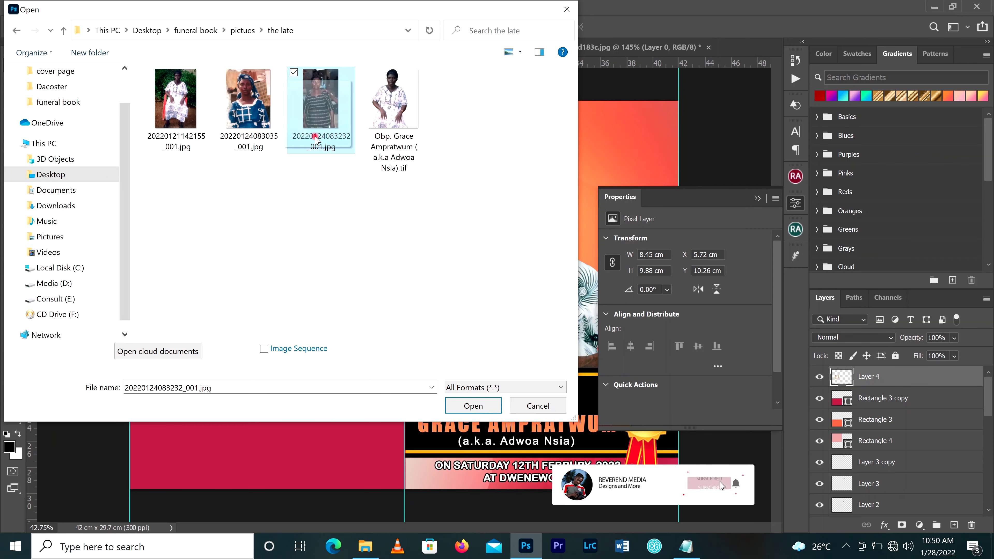
{"action": "left_click", "coordinate": [483, 412]}
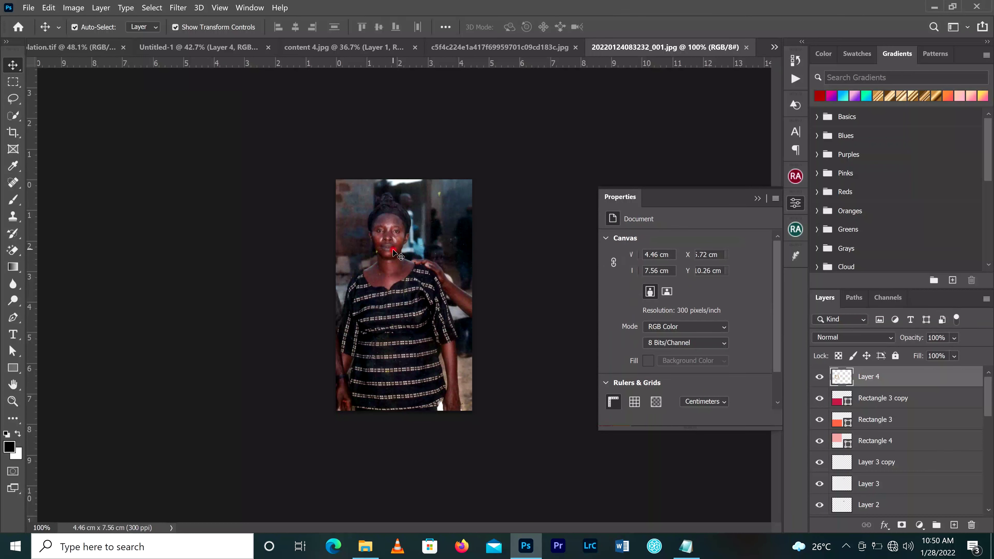
Drop the portrait onto the back cover, enlarge it to 9.58 × 16.24 cm, and place it beneath the ring layer
{"action": "left_click", "coordinate": [210, 48]}
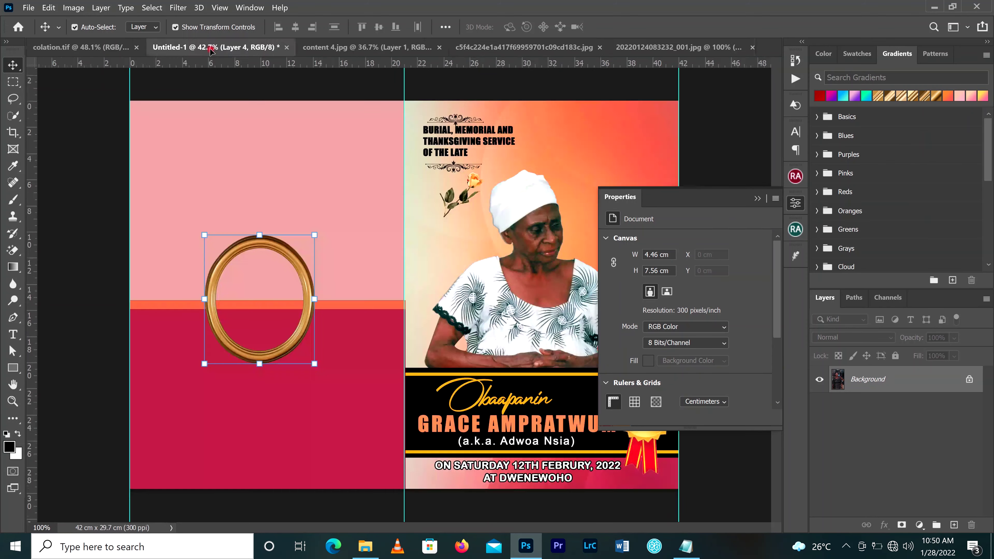
{"action": "left_click_drag", "start_coordinate": [257, 272], "coordinate": [262, 314]}
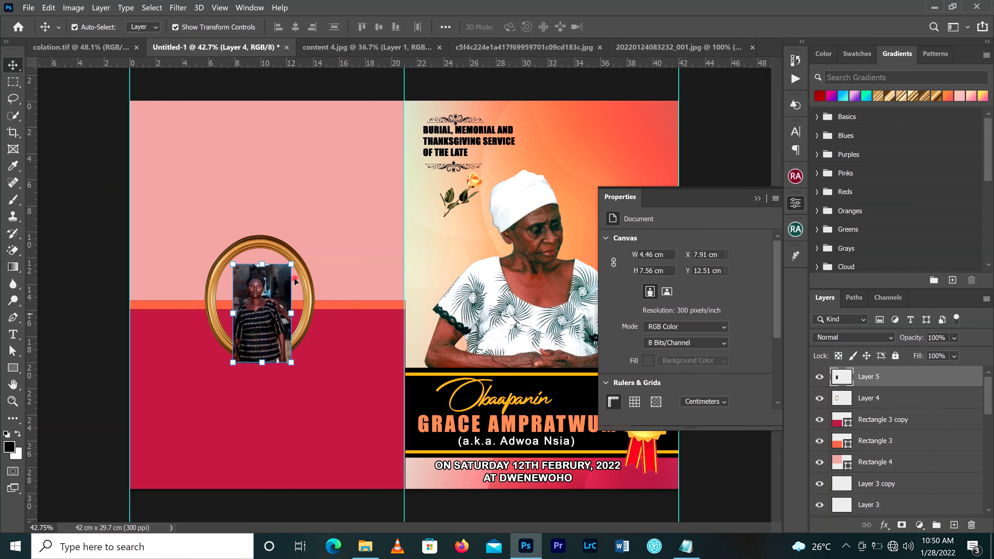
{"action": "left_click_drag", "start_coordinate": [292, 264], "coordinate": [328, 202]}
{"action": "left_click_drag", "start_coordinate": [233, 362], "coordinate": [202, 413]}
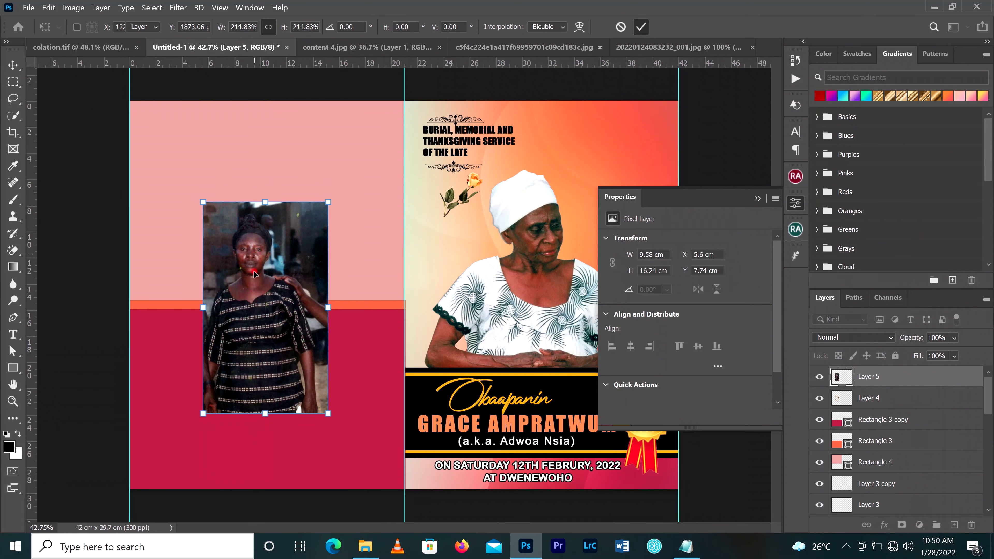
{"action": "left_click_drag", "start_coordinate": [255, 274], "coordinate": [257, 304]}
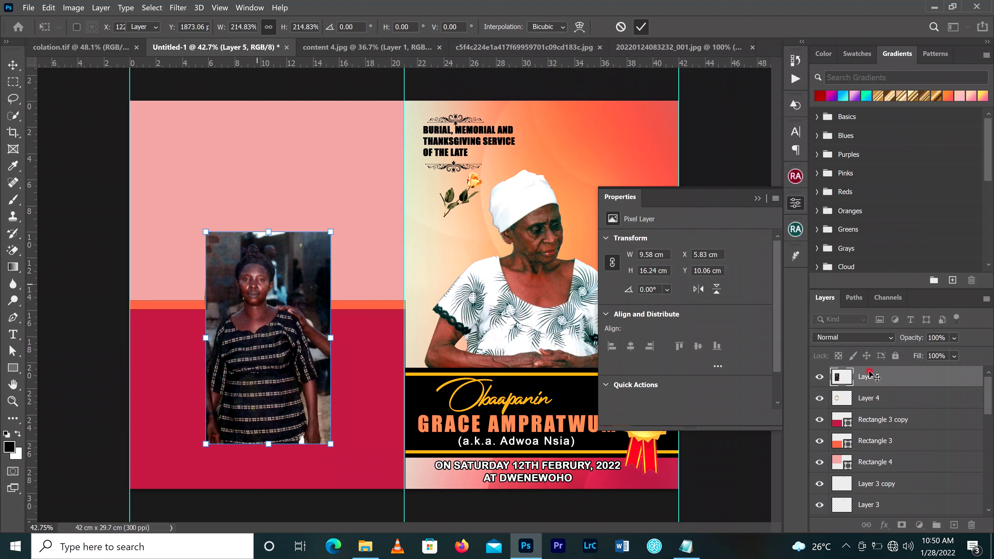
{"action": "key", "text": "Return"}
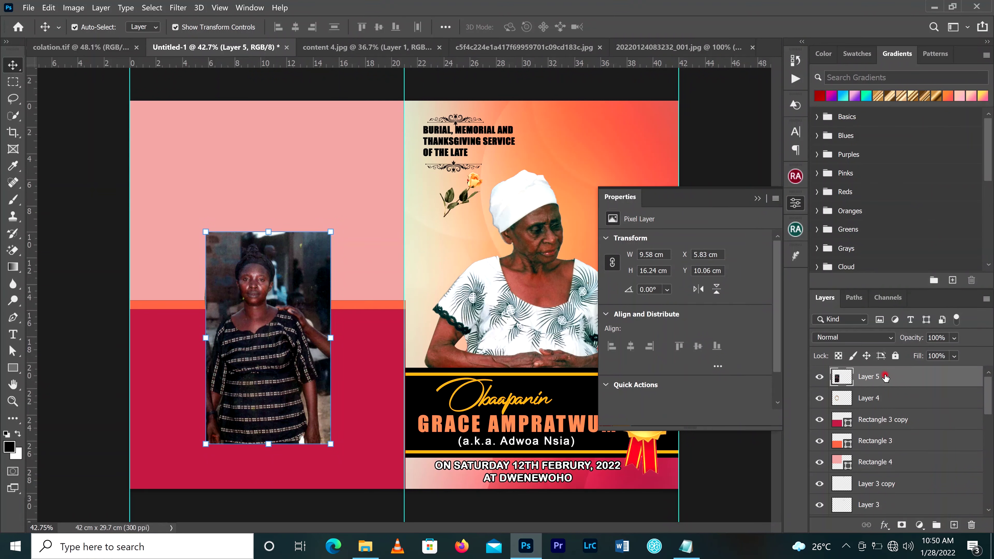
{"action": "left_click_drag", "start_coordinate": [885, 376], "coordinate": [885, 407]}
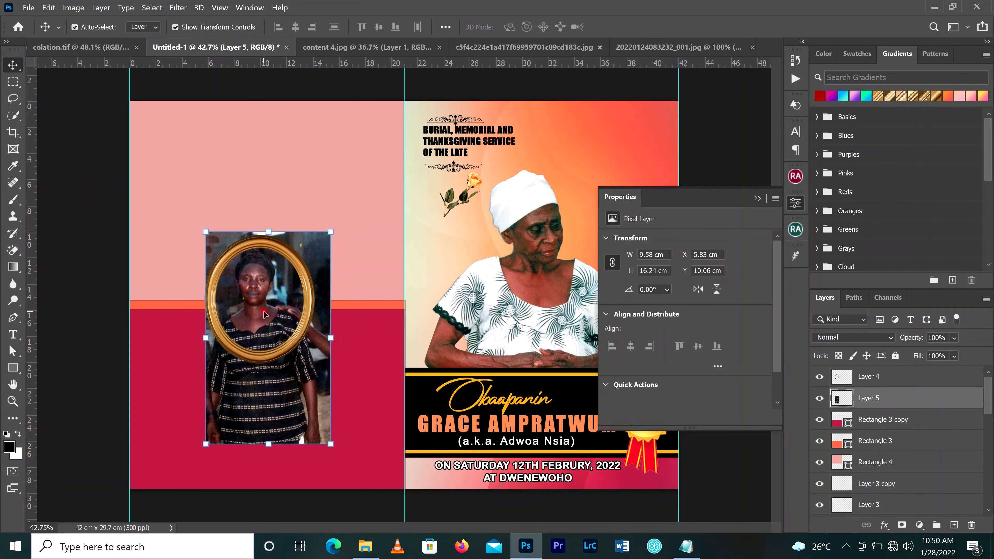
{"action": "left_click_drag", "start_coordinate": [265, 313], "coordinate": [280, 316]}
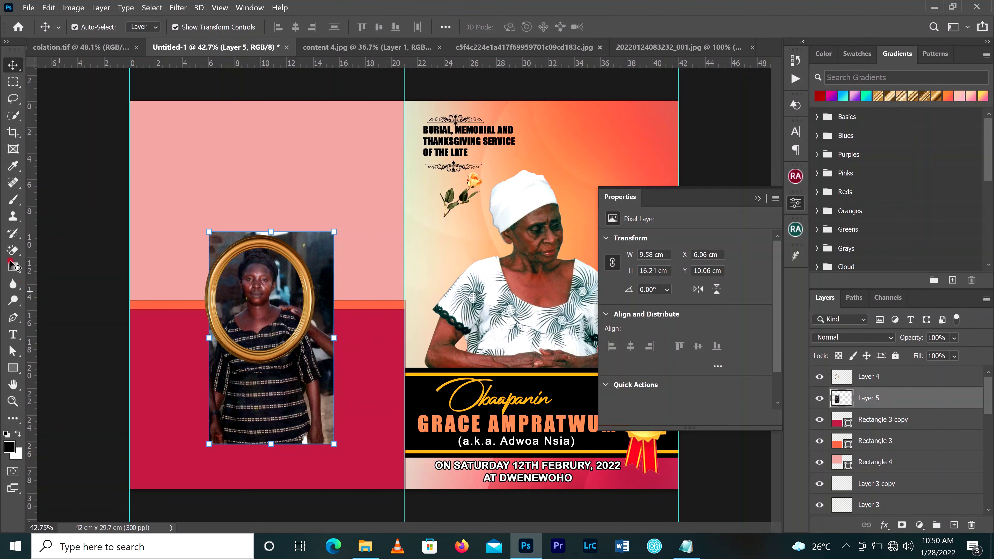
Choose the plain Eraser and set its hardness to 100%
{"action": "left_click", "coordinate": [13, 250]}
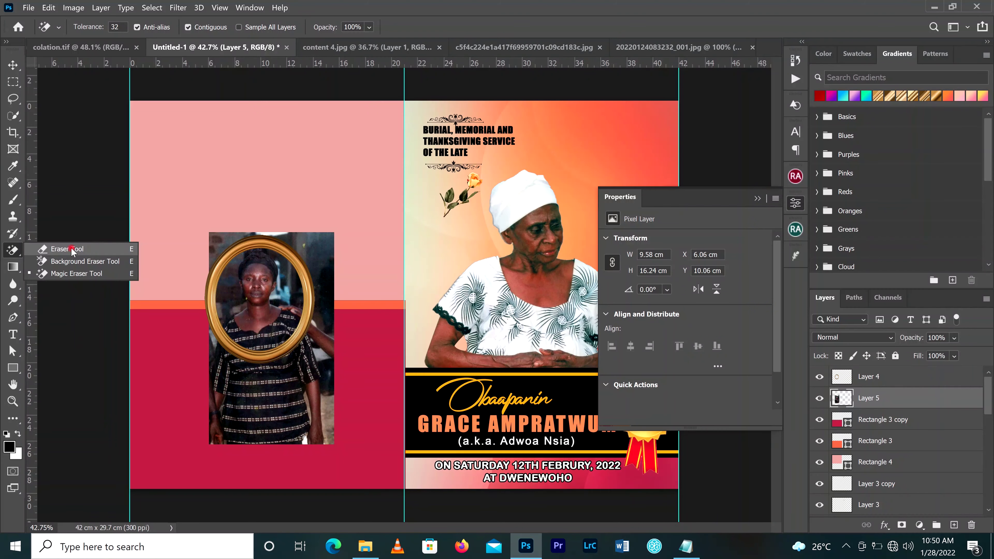
{"action": "left_click", "coordinate": [72, 250]}
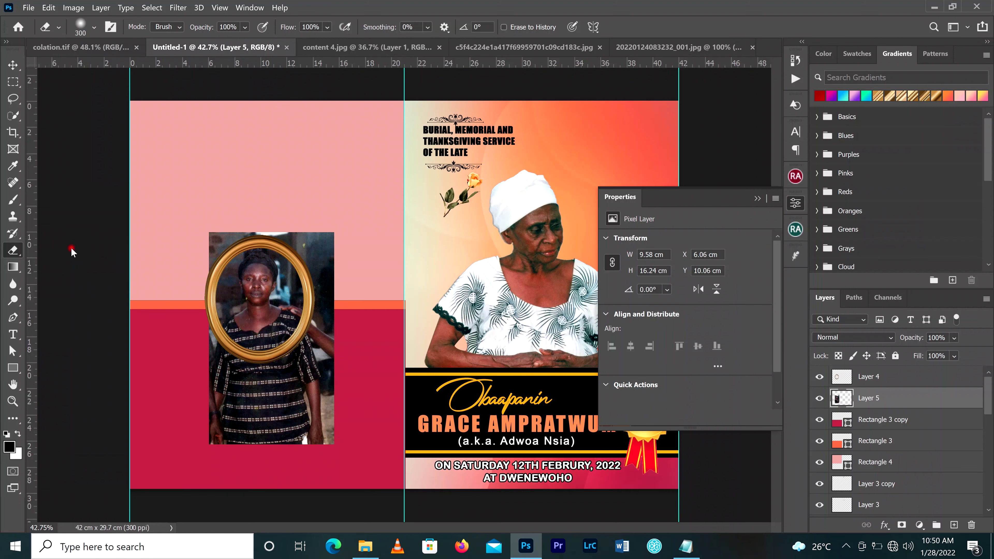
{"action": "left_click", "coordinate": [94, 27]}
{"action": "left_click_drag", "start_coordinate": [145, 98], "coordinate": [164, 98]}
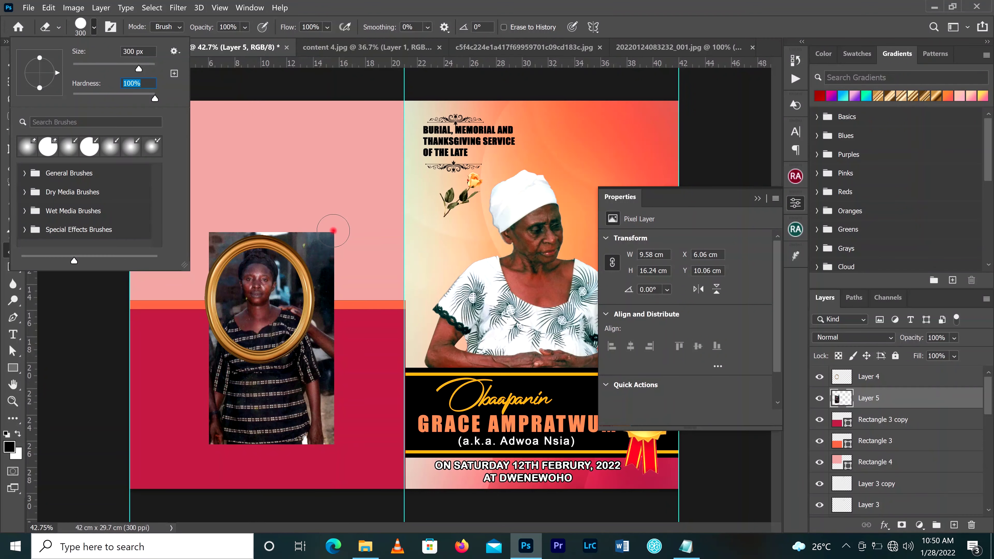
{"action": "key", "text": "Return"}
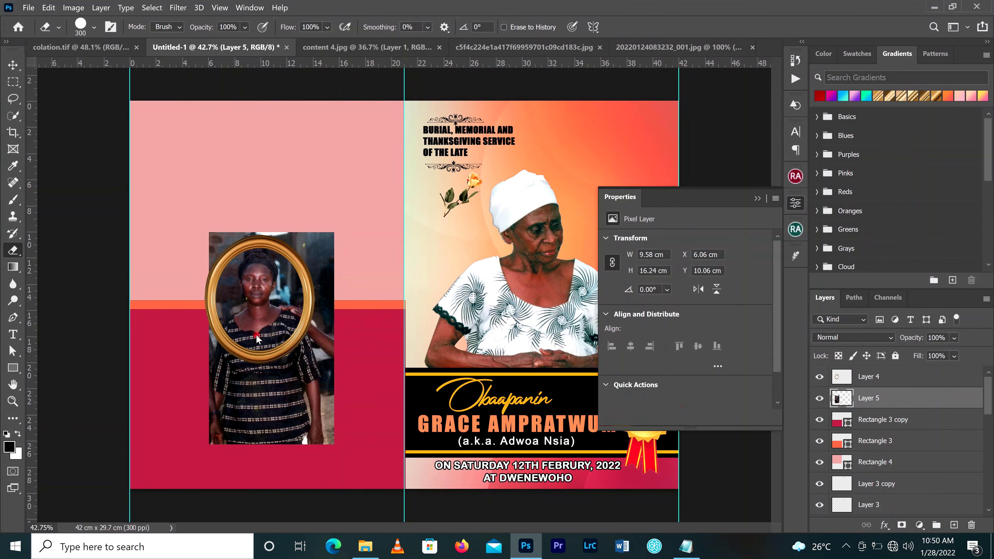
Erase the dark photo outside the gold frame, leaving a 7.74 × 8.7 cm framed portrait
{"action": "mouse_move", "coordinate": [327, 257]}
{"action": "left_mouse_down"}
{"action": "mouse_move", "coordinate": [305, 251]}
{"action": "mouse_move", "coordinate": [318, 262]}
{"action": "mouse_move", "coordinate": [297, 241]}
{"action": "mouse_move", "coordinate": [270, 235]}
{"action": "mouse_move", "coordinate": [227, 237]}
{"action": "mouse_move", "coordinate": [205, 252]}
{"action": "mouse_move", "coordinate": [218, 235]}
{"action": "left_mouse_up"}
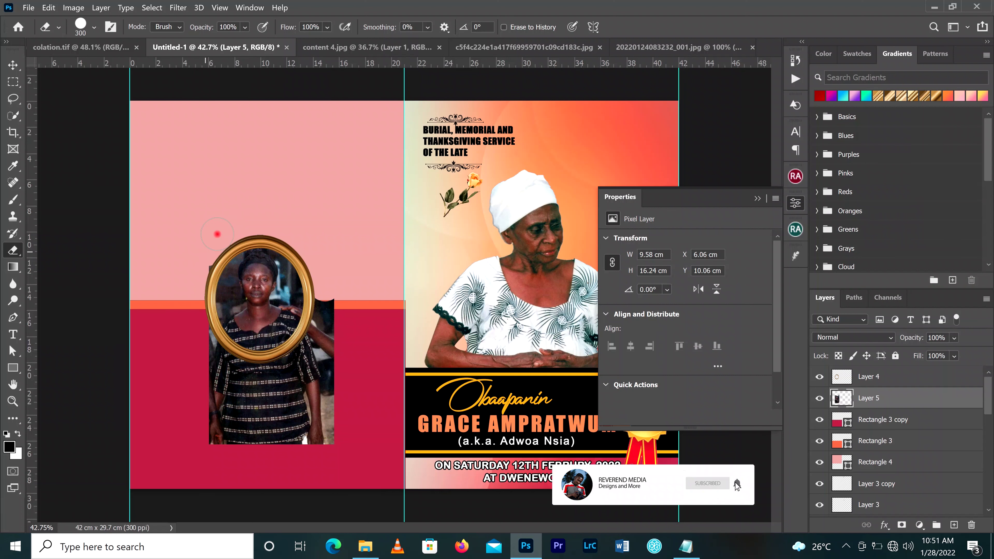
{"action": "mouse_move", "coordinate": [195, 269]}
{"action": "left_mouse_down"}
{"action": "mouse_move", "coordinate": [180, 316]}
{"action": "mouse_move", "coordinate": [232, 418]}
{"action": "mouse_move", "coordinate": [202, 440]}
{"action": "mouse_move", "coordinate": [315, 455]}
{"action": "mouse_move", "coordinate": [329, 422]}
{"action": "mouse_move", "coordinate": [321, 445]}
{"action": "left_mouse_up"}
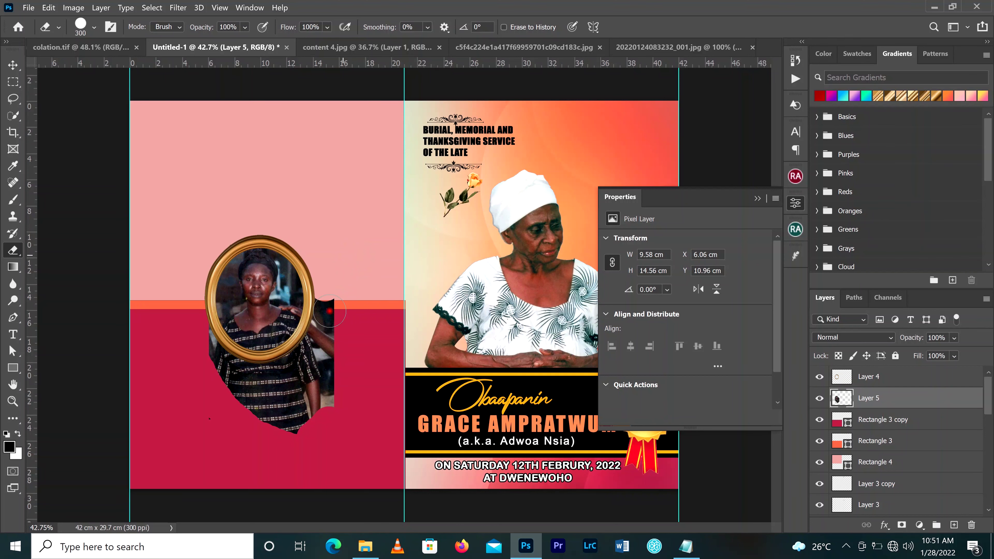
{"action": "mouse_move", "coordinate": [329, 310]}
{"action": "left_mouse_down"}
{"action": "mouse_move", "coordinate": [325, 368]}
{"action": "mouse_move", "coordinate": [332, 309]}
{"action": "mouse_move", "coordinate": [322, 307]}
{"action": "mouse_move", "coordinate": [311, 390]}
{"action": "mouse_move", "coordinate": [338, 378]}
{"action": "mouse_move", "coordinate": [310, 419]}
{"action": "mouse_move", "coordinate": [279, 434]}
{"action": "mouse_move", "coordinate": [322, 413]}
{"action": "mouse_move", "coordinate": [271, 424]}
{"action": "mouse_move", "coordinate": [307, 357]}
{"action": "mouse_move", "coordinate": [271, 373]}
{"action": "mouse_move", "coordinate": [239, 370]}
{"action": "mouse_move", "coordinate": [205, 336]}
{"action": "mouse_move", "coordinate": [239, 393]}
{"action": "mouse_move", "coordinate": [278, 402]}
{"action": "mouse_move", "coordinate": [247, 418]}
{"action": "mouse_move", "coordinate": [182, 418]}
{"action": "left_mouse_up"}
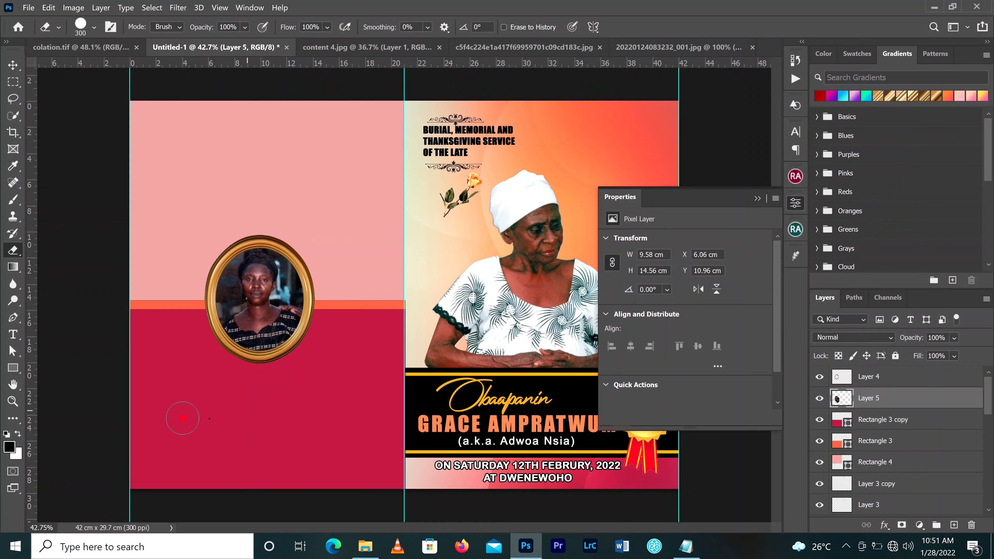
{"action": "left_click", "coordinate": [13, 65]}
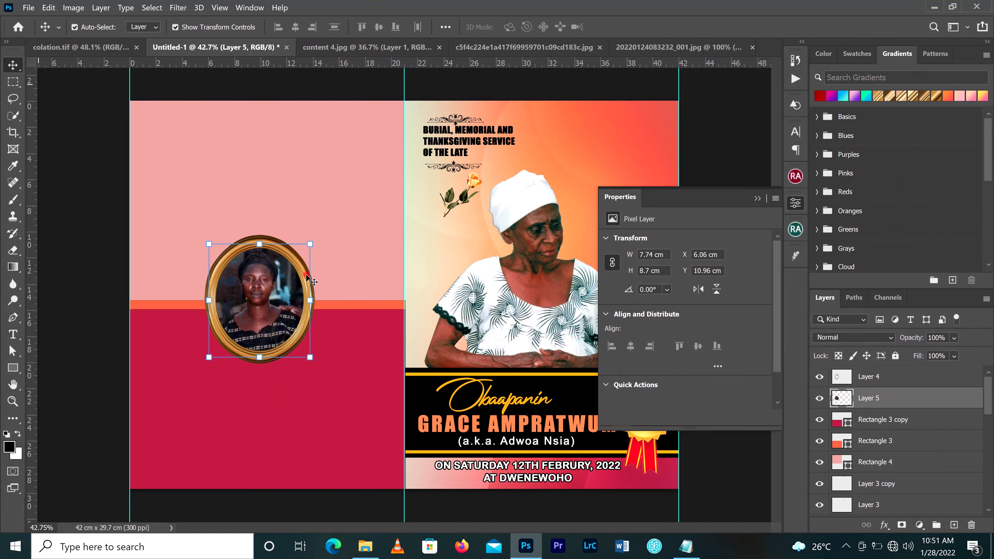
{"action": "key", "text": "ctrl+minus"}
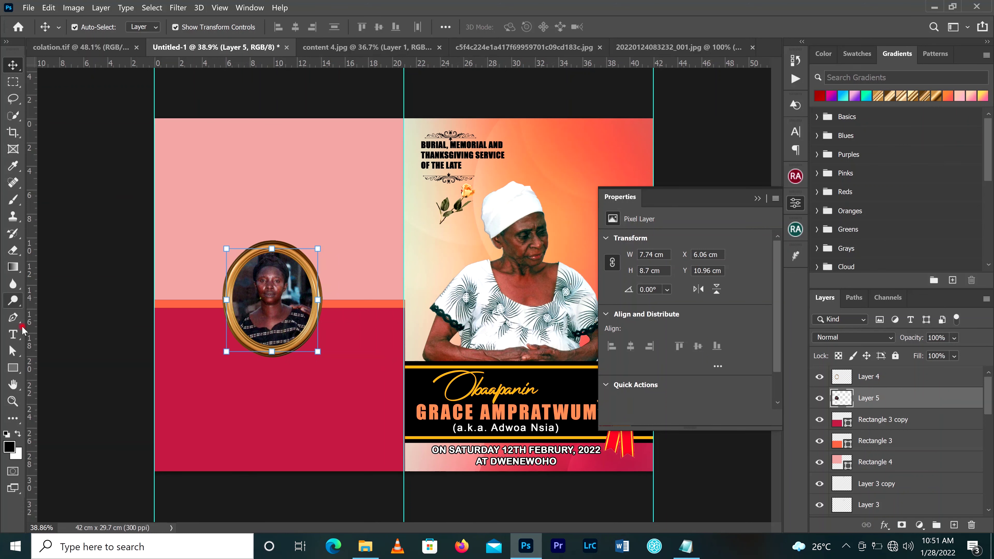
Type 'Appreciation' as a new text line above the portrait
{"action": "left_click", "coordinate": [12, 334]}
{"action": "left_click", "coordinate": [209, 179]}
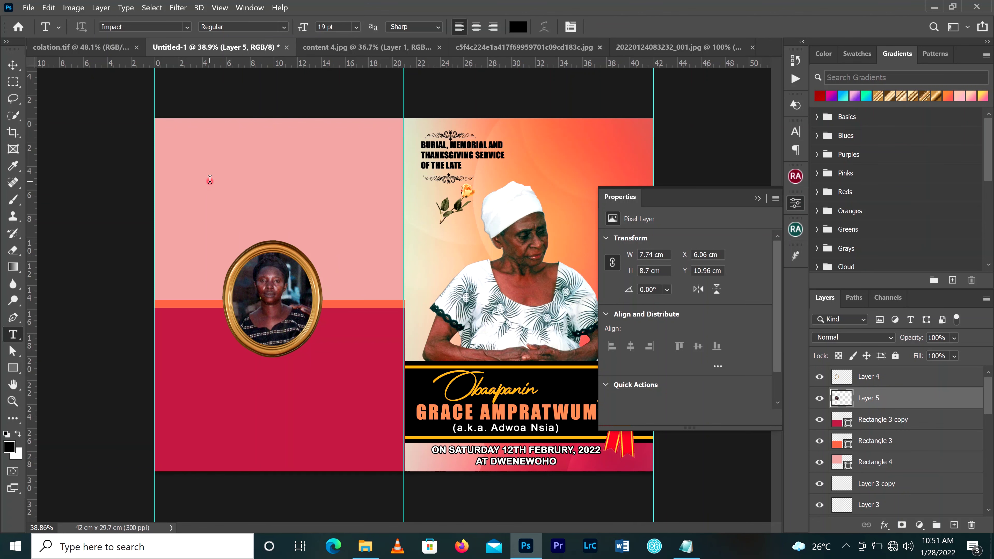
{"action": "left_click", "coordinate": [210, 179]}
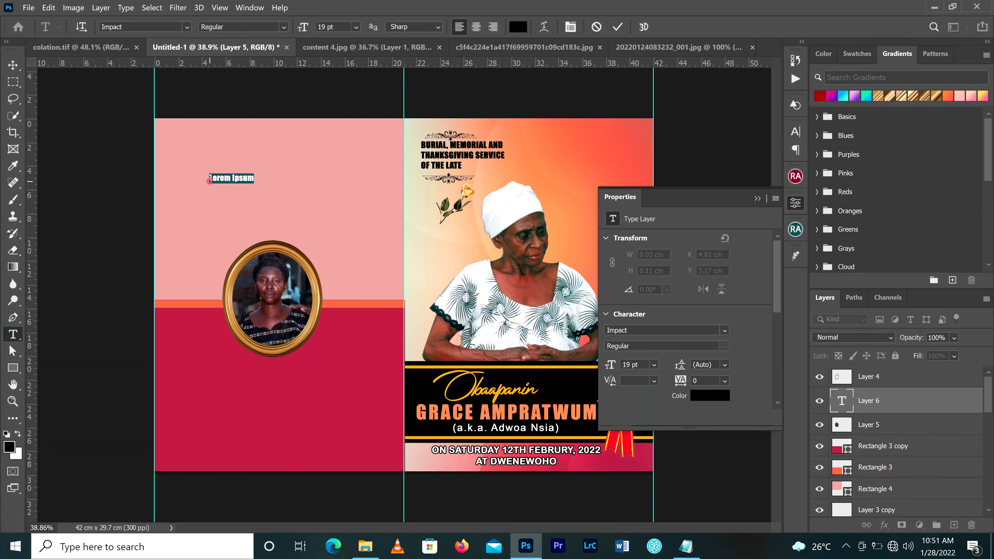
{"action": "key", "text": "BackSpace"}
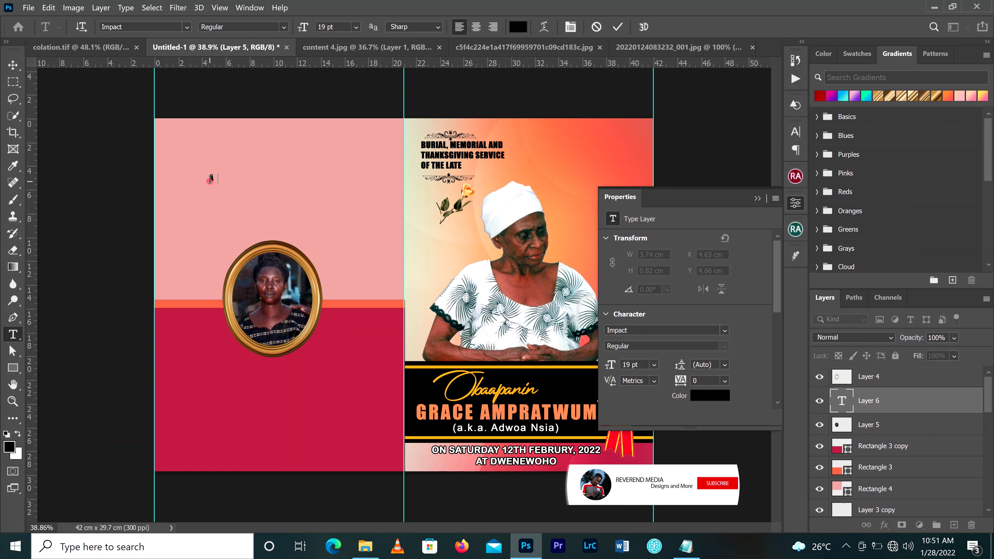
{"action": "type", "text": "Apprec"}
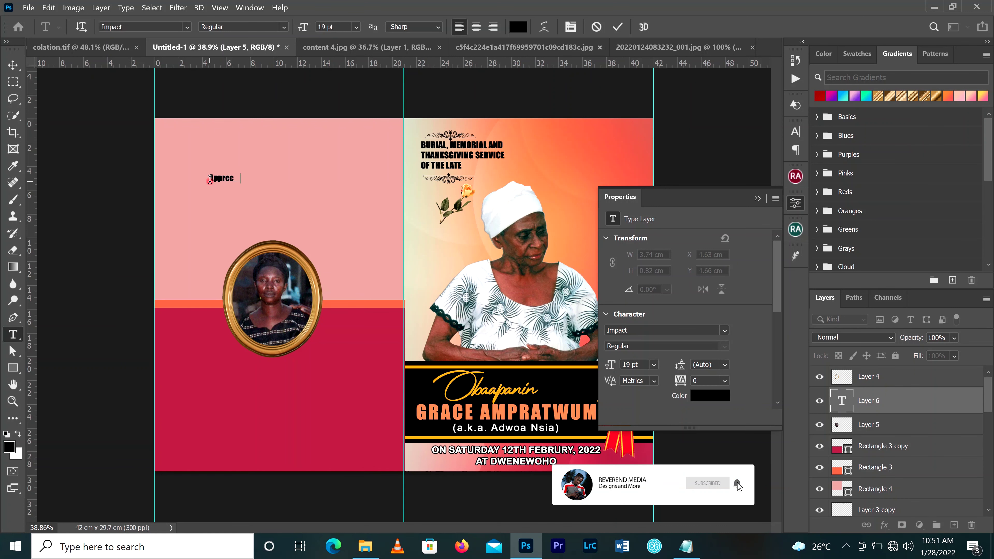
{"action": "type", "text": "iation"}
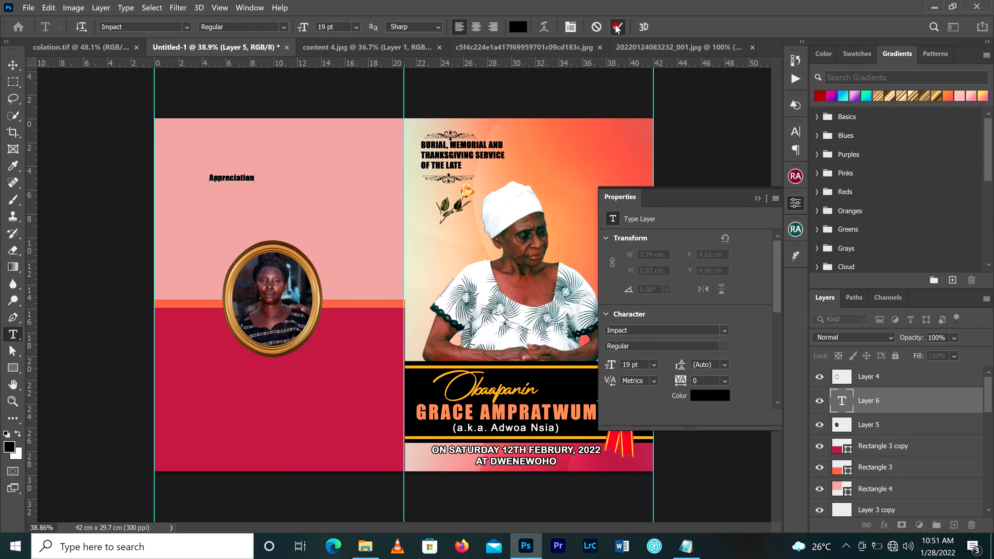
{"action": "left_click", "coordinate": [251, 184]}
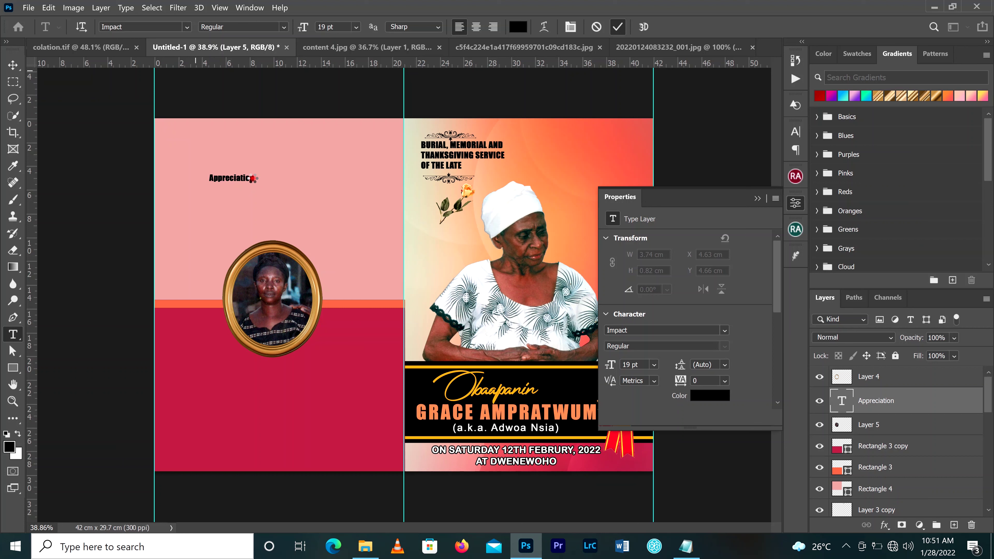
{"action": "left_click", "coordinate": [13, 65]}
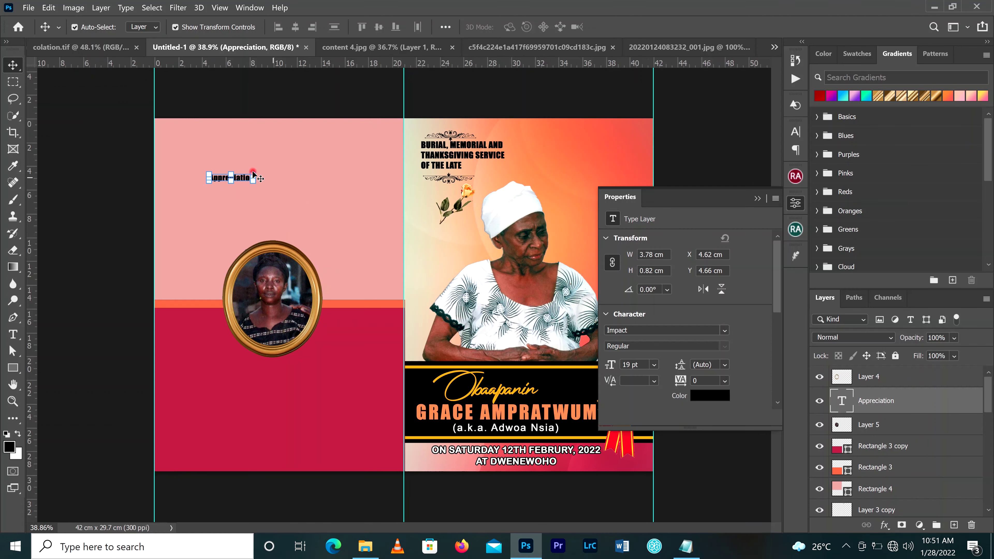
Enlarge and centre the heading above the portrait, and set it in Advertising Script
{"action": "left_click_drag", "start_coordinate": [254, 173], "coordinate": [317, 138]}
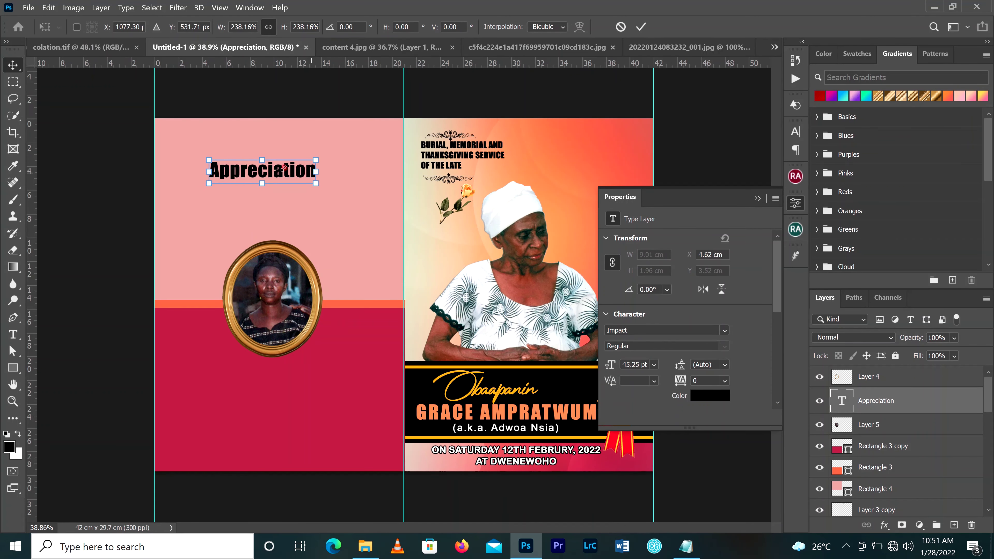
{"action": "left_click_drag", "start_coordinate": [285, 170], "coordinate": [295, 180]}
{"action": "left_click", "coordinate": [641, 27]}
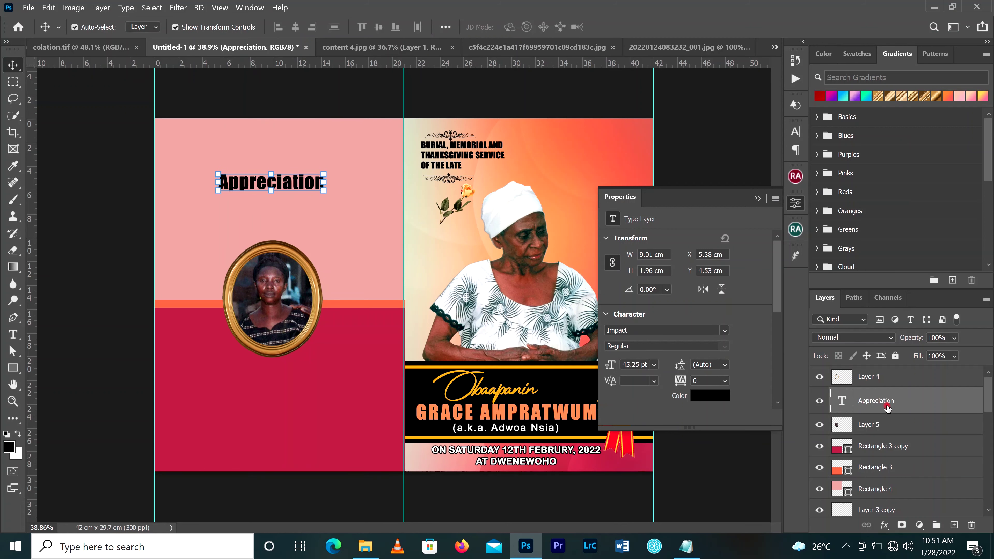
{"action": "left_click", "coordinate": [796, 132]}
{"action": "left_click", "coordinate": [720, 151]}
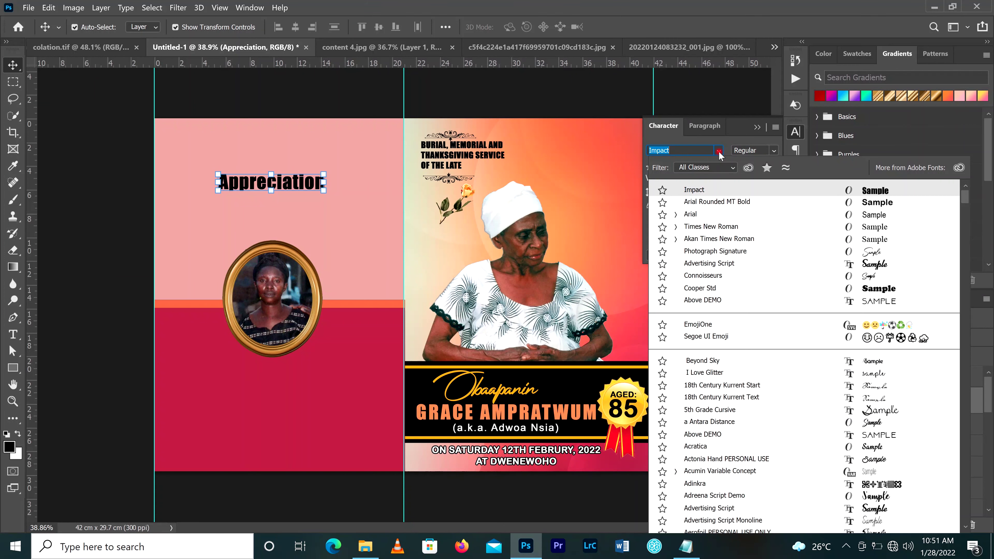
{"action": "left_click", "coordinate": [720, 263]}
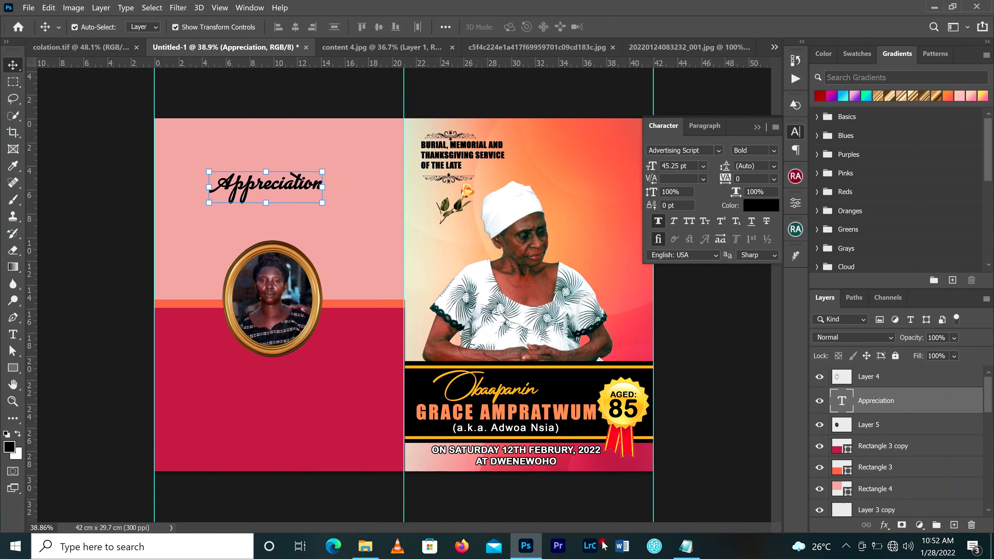
Copy the family's thank-you paragraph from Notepad
{"action": "left_click", "coordinate": [686, 546]}
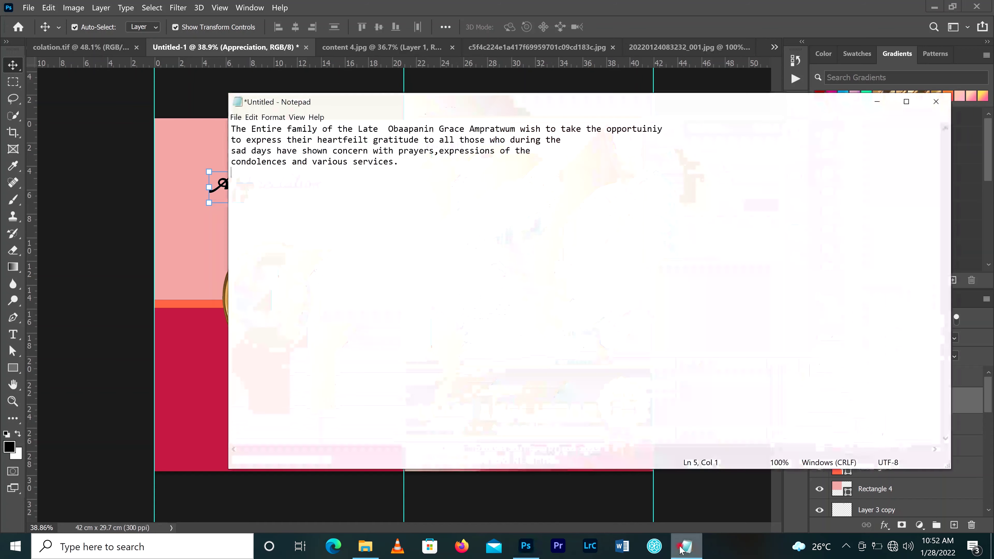
{"action": "left_click_drag", "start_coordinate": [400, 157], "coordinate": [219, 119]}
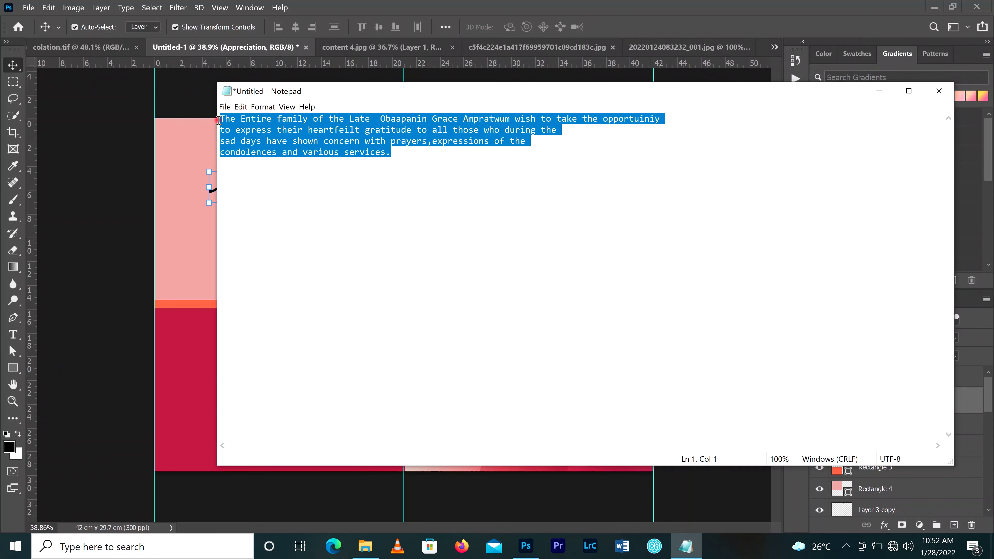
{"action": "right_click", "coordinate": [265, 123]}
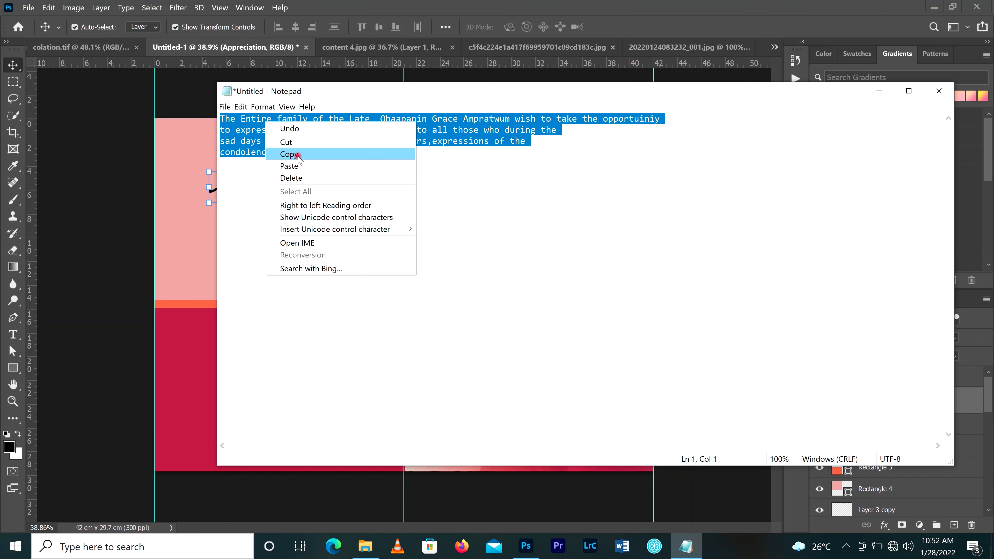
{"action": "left_click", "coordinate": [290, 152]}
{"action": "left_click", "coordinate": [187, 381]}
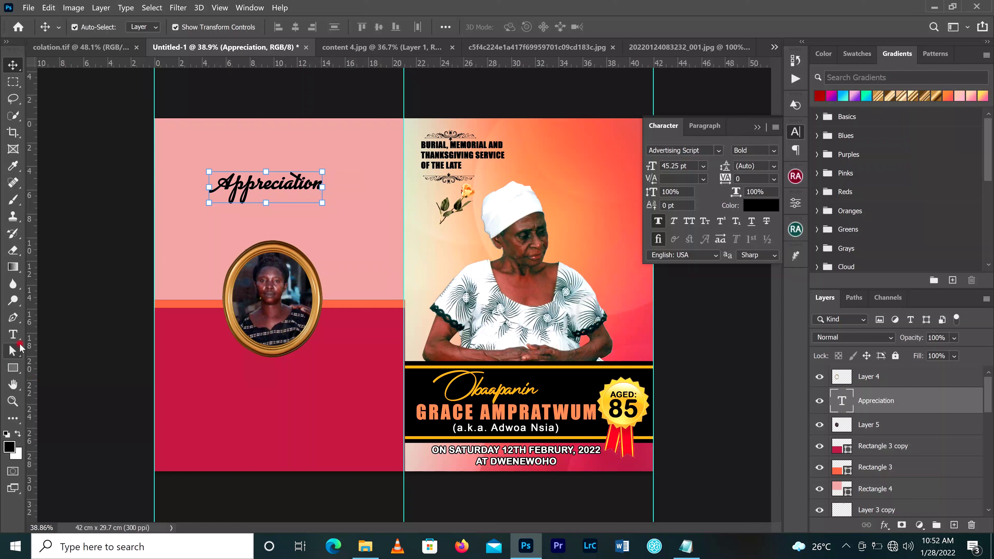
Paste the thank-you paragraph onto the red lower area and make its text white
{"action": "left_click", "coordinate": [13, 335]}
{"action": "right_click", "coordinate": [15, 339]}
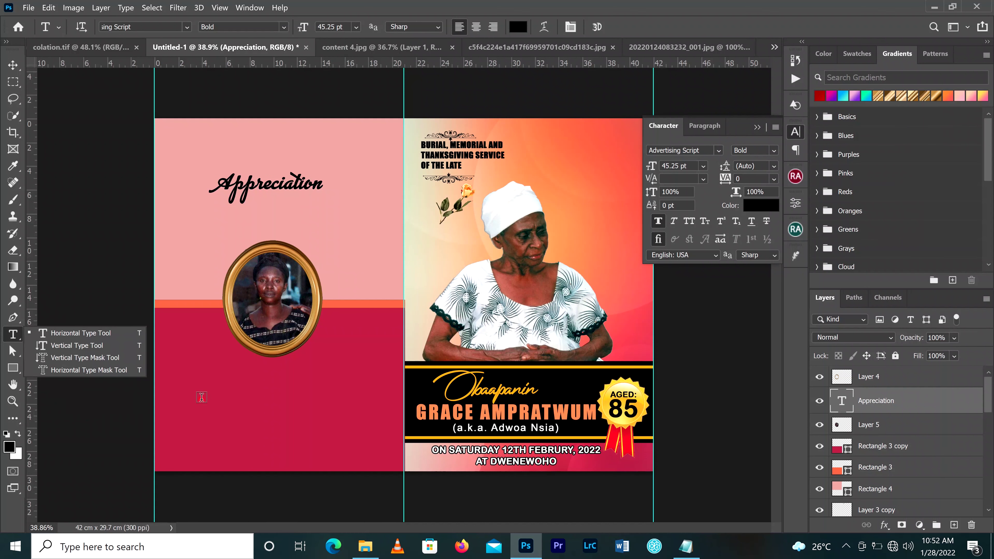
{"action": "left_click", "coordinate": [202, 398]}
{"action": "left_click", "coordinate": [201, 398]}
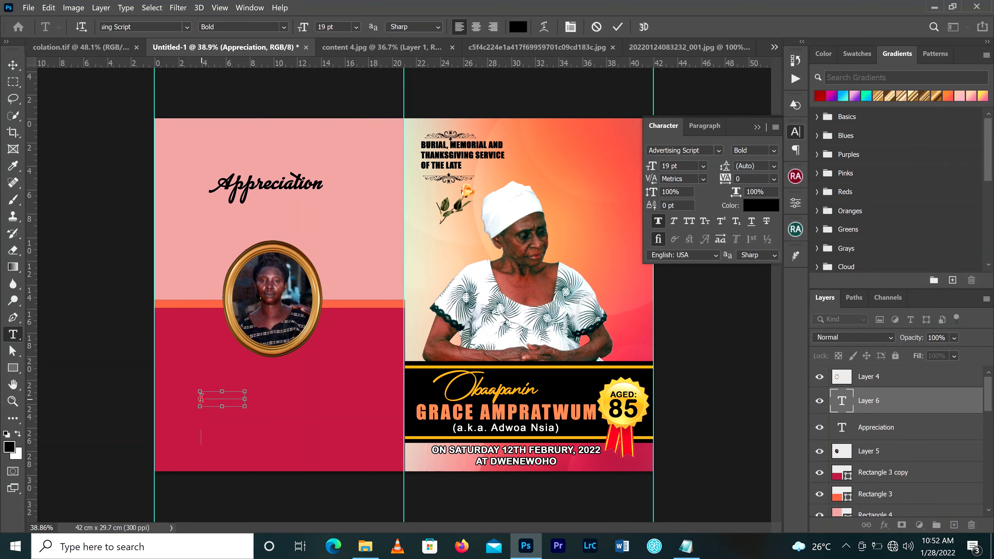
{"action": "key", "text": "ctrl+v"}
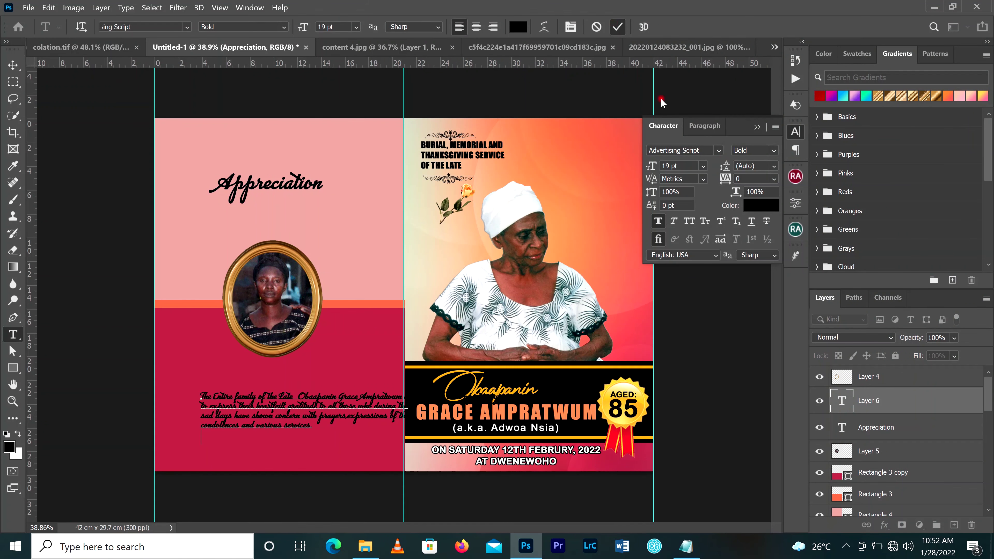
{"action": "left_click", "coordinate": [766, 207]}
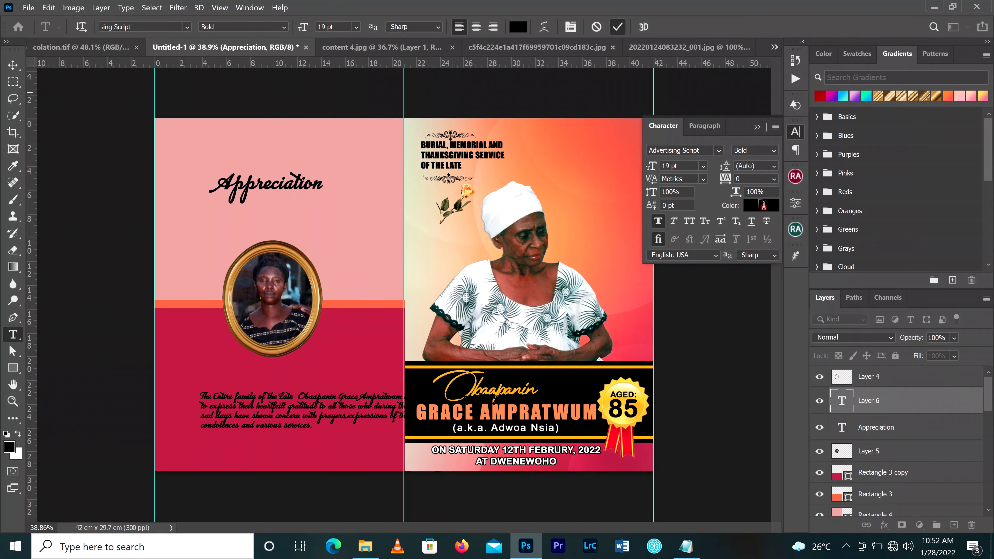
{"action": "left_click", "coordinate": [764, 208]}
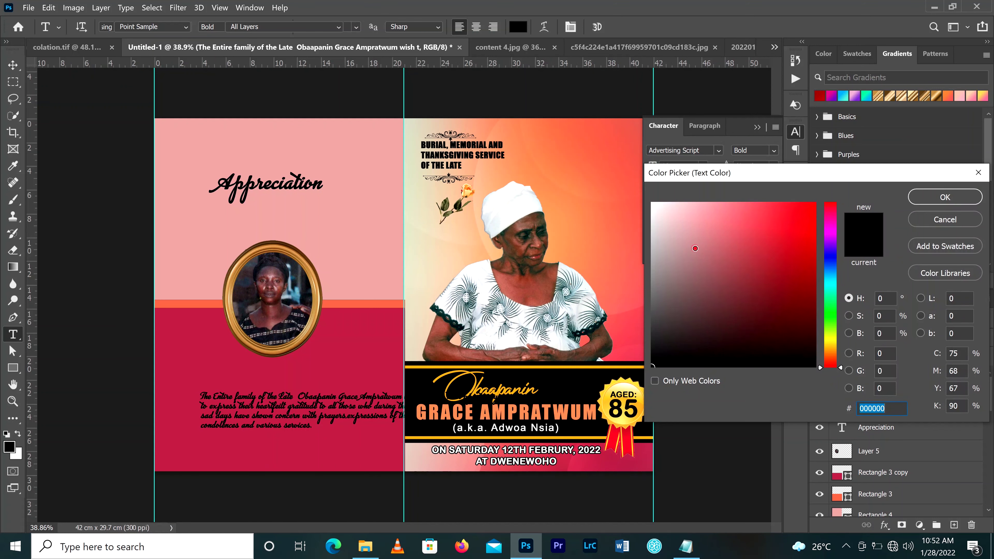
{"action": "left_click_drag", "start_coordinate": [695, 246], "coordinate": [652, 203]}
{"action": "left_click", "coordinate": [945, 197]}
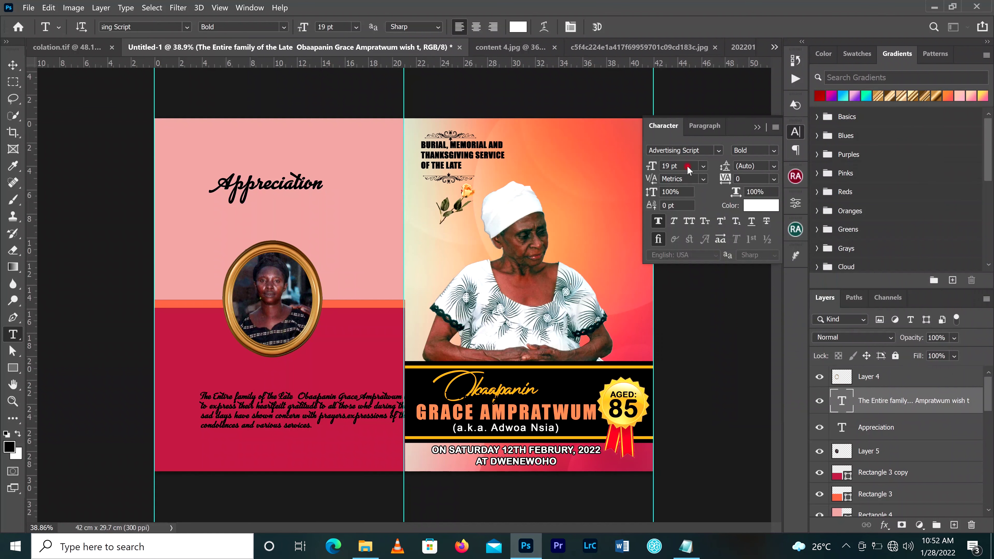
Set the paragraph in Arial, centre-align it, and reposition it on the back cover
{"action": "left_click", "coordinate": [719, 152]}
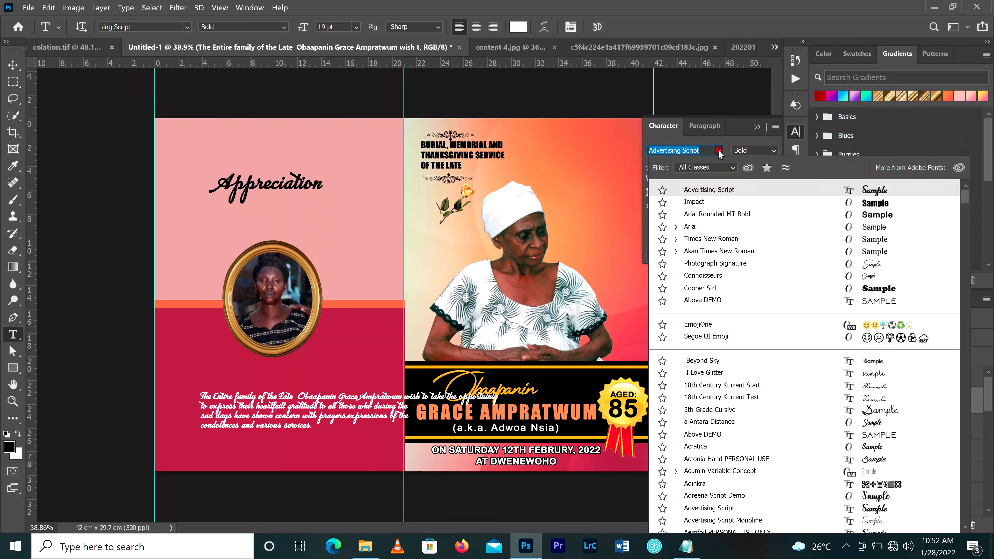
{"action": "left_click", "coordinate": [692, 227]}
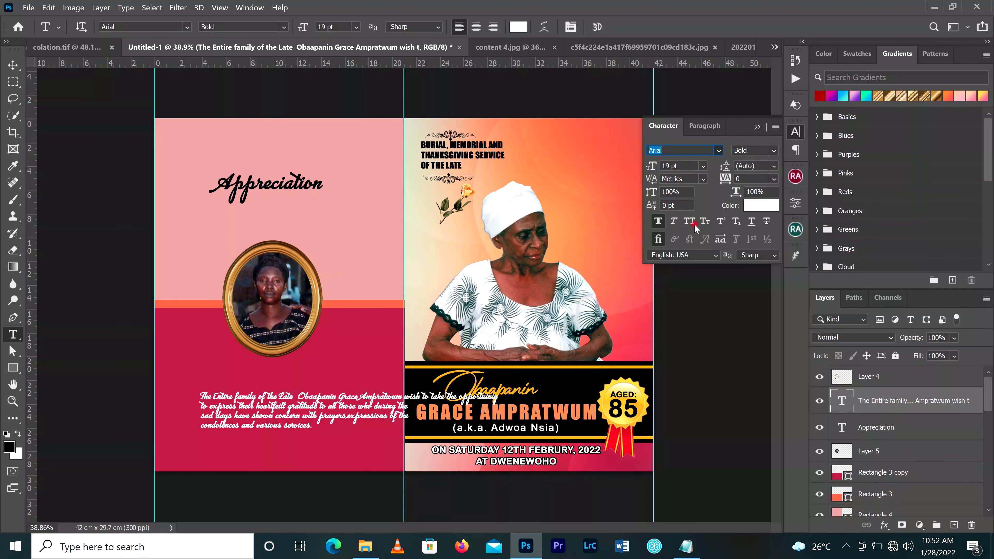
{"action": "left_click", "coordinate": [13, 66]}
{"action": "left_click", "coordinate": [703, 127]}
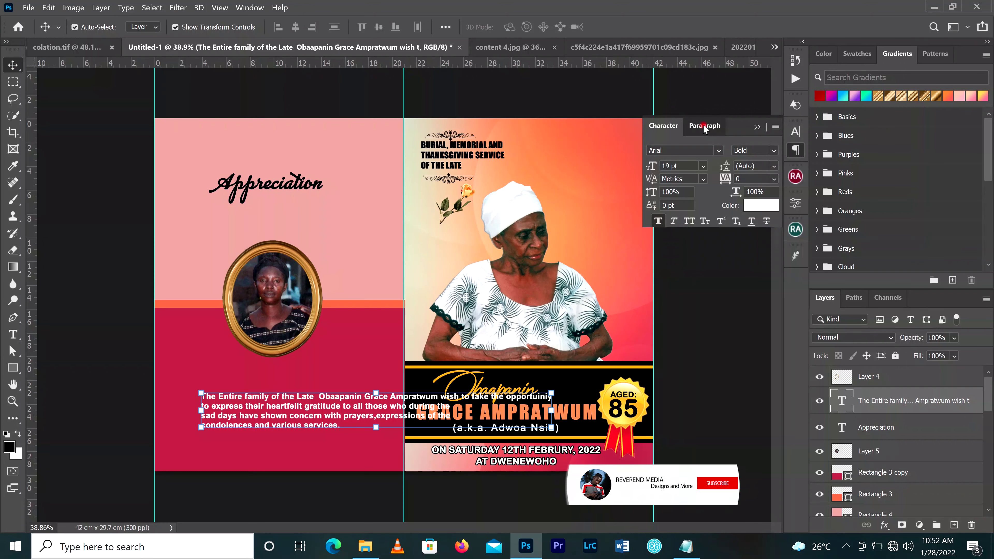
{"action": "left_click", "coordinate": [676, 151]}
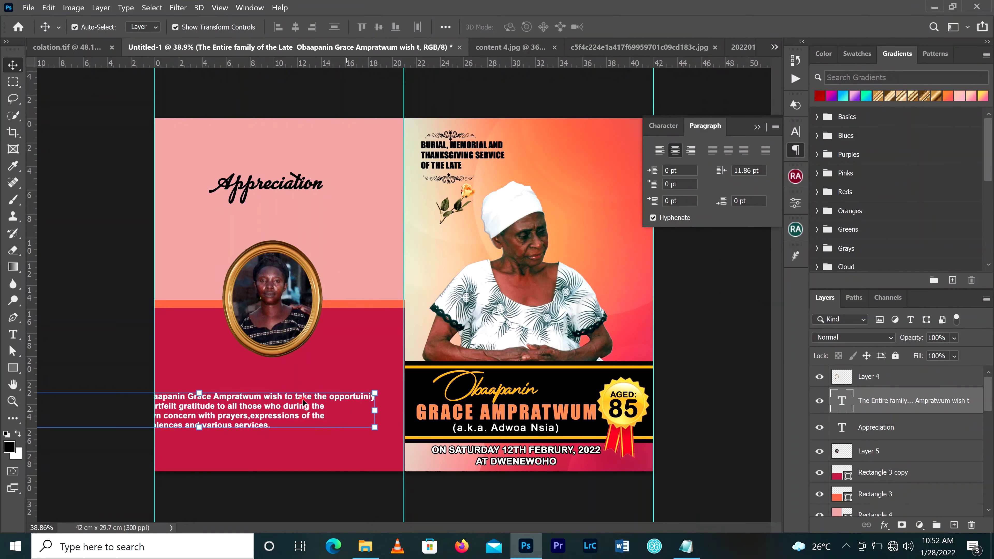
{"action": "left_click_drag", "start_coordinate": [303, 400], "coordinate": [366, 398]}
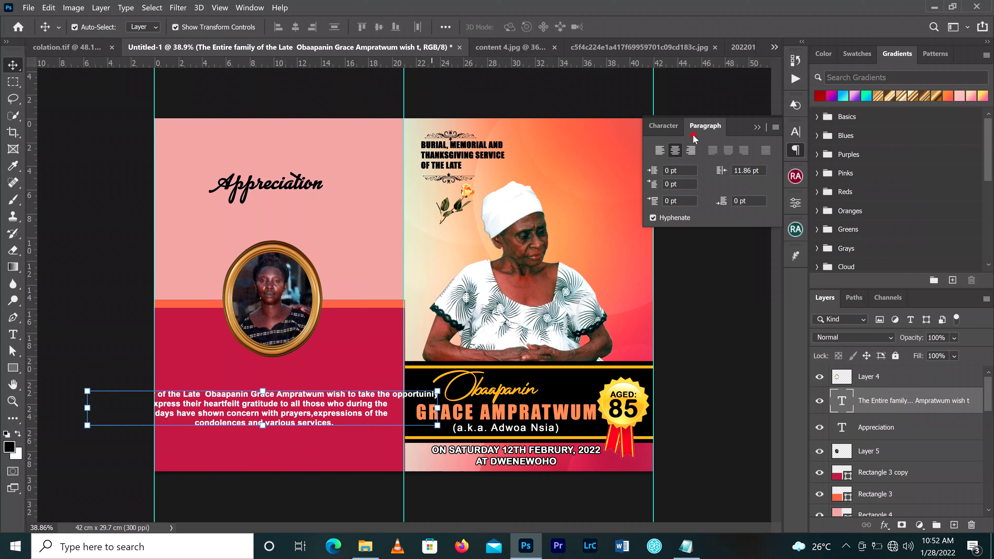
Size the paragraph to 10 pt and move it up beneath the portrait
{"action": "left_click", "coordinate": [664, 126]}
{"action": "left_click", "coordinate": [704, 166]}
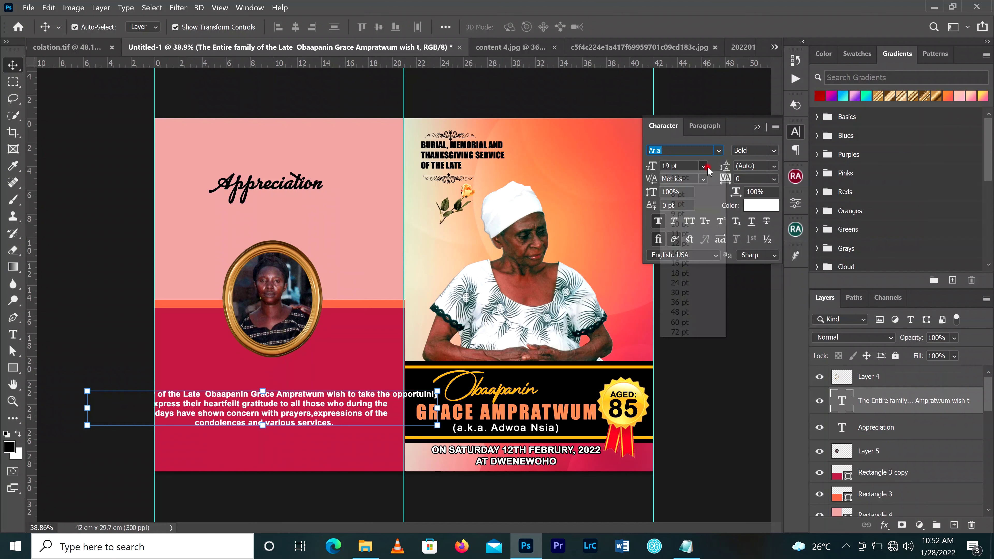
{"action": "left_click", "coordinate": [687, 253]}
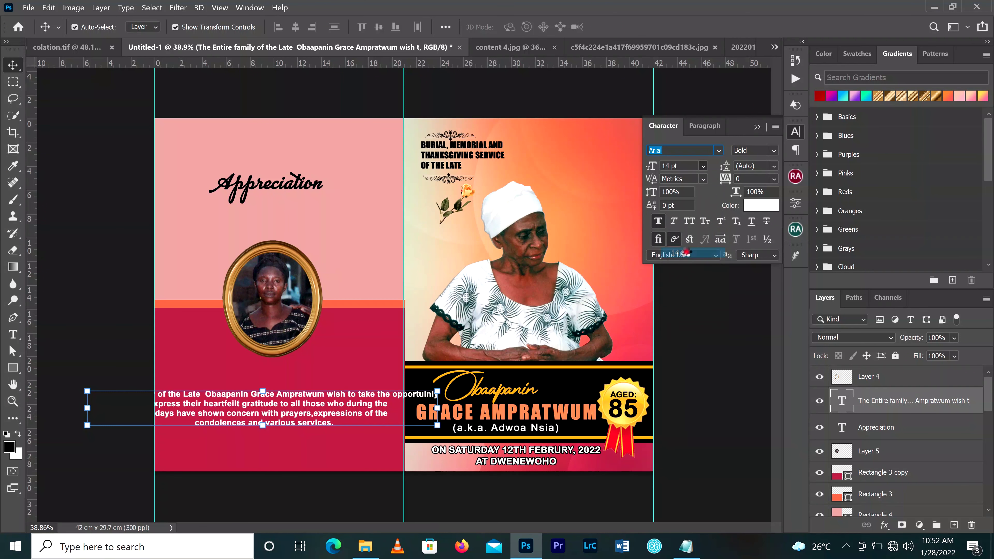
{"action": "left_click", "coordinate": [704, 166]}
{"action": "left_click", "coordinate": [688, 226]}
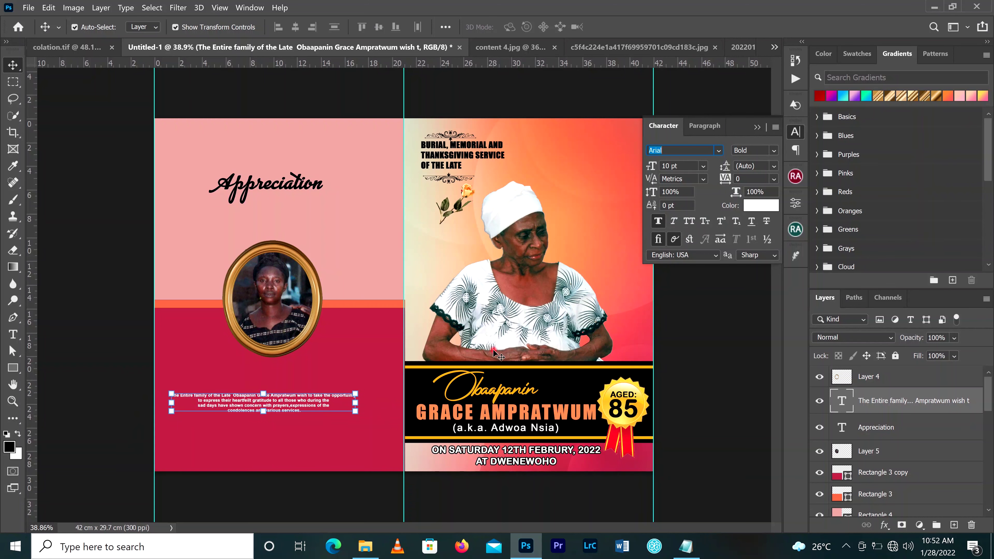
{"action": "mouse_move", "coordinate": [314, 399]}
{"action": "left_mouse_down"}
{"action": "mouse_move", "coordinate": [324, 382]}
{"action": "mouse_move", "coordinate": [313, 397]}
{"action": "left_mouse_up"}
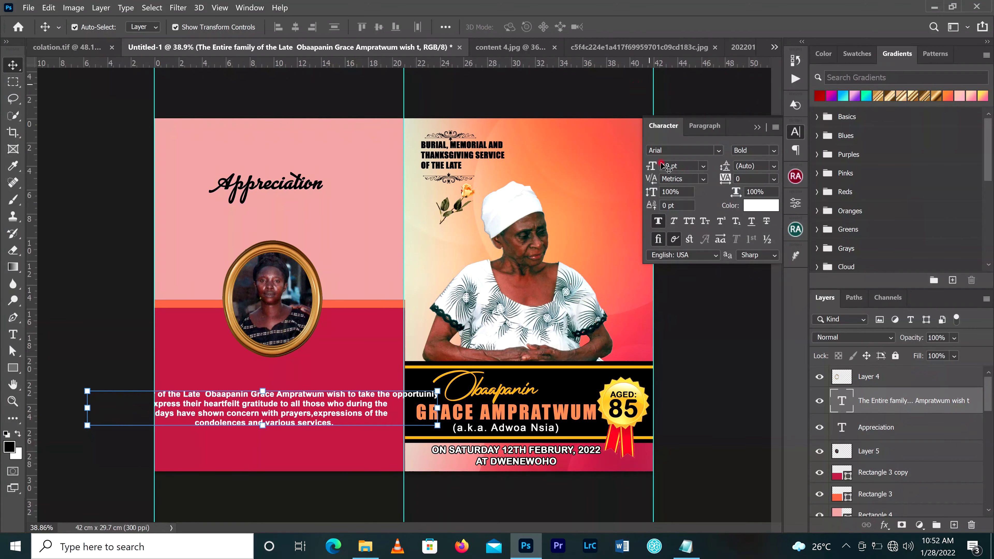
{"action": "left_click", "coordinate": [702, 166]}
{"action": "left_click", "coordinate": [680, 224]}
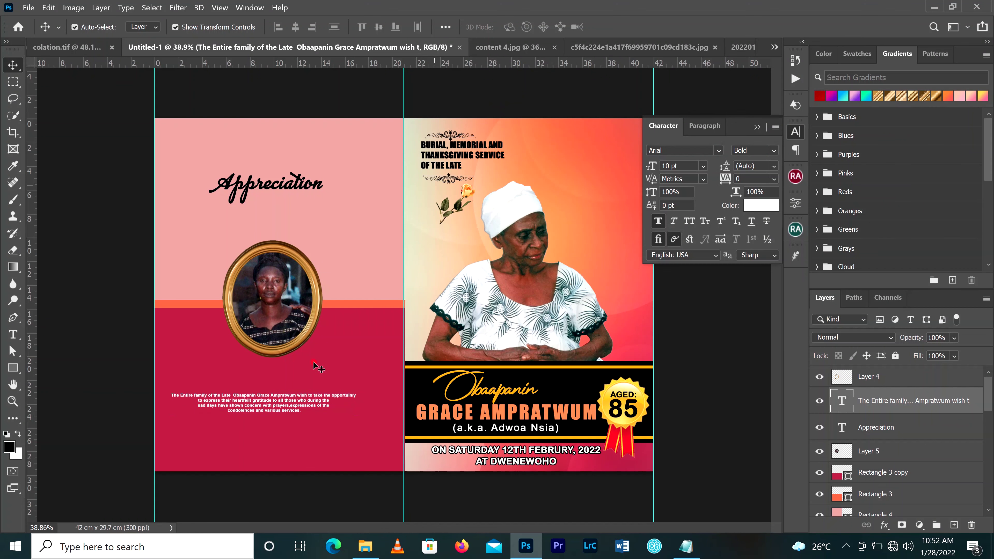
{"action": "left_click_drag", "start_coordinate": [307, 396], "coordinate": [309, 388]}
Add the Thank You text below the paragraph in the Photograph Signature font
{"action": "left_click", "coordinate": [13, 334]}
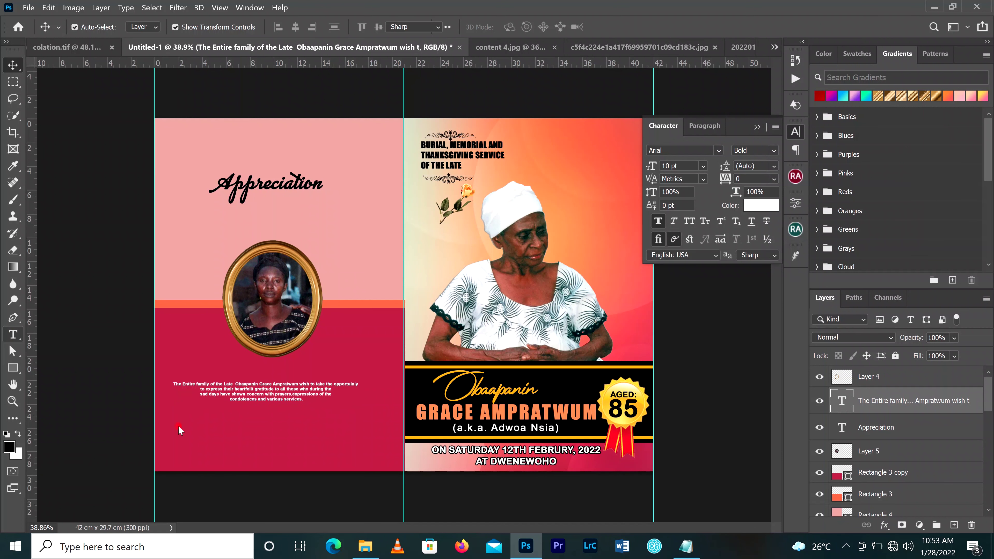
{"action": "left_click", "coordinate": [221, 436]}
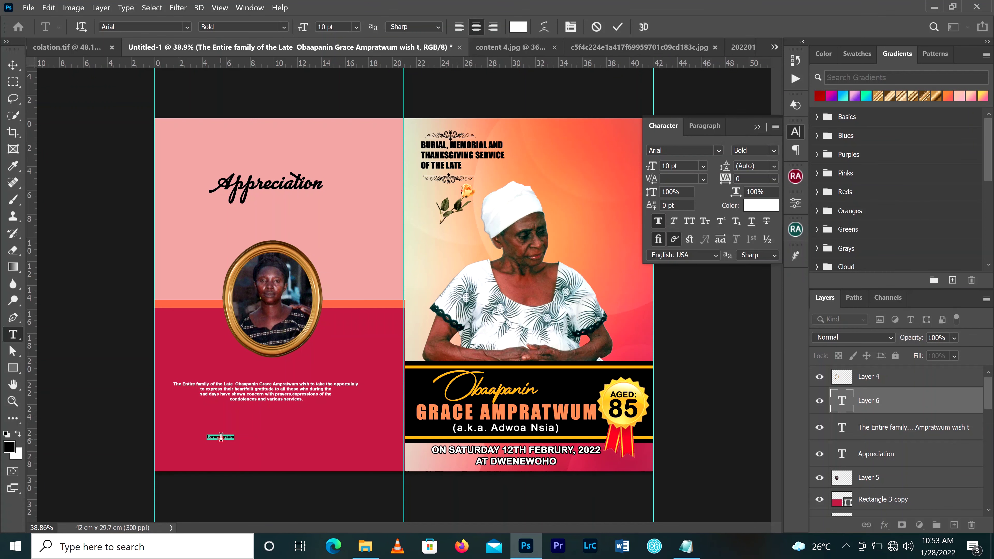
{"action": "key", "text": "BackSpace"}
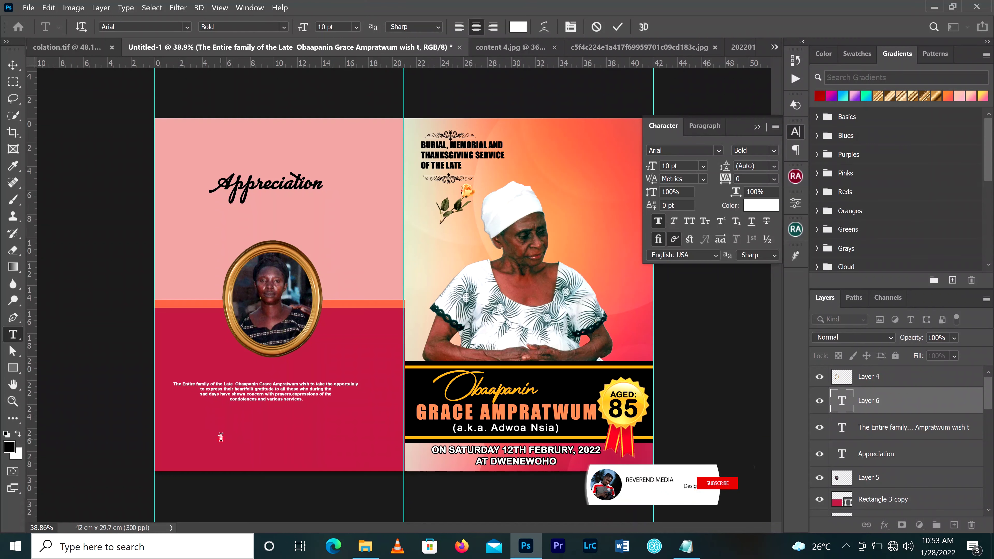
{"action": "type", "text": "Thank YOu"}
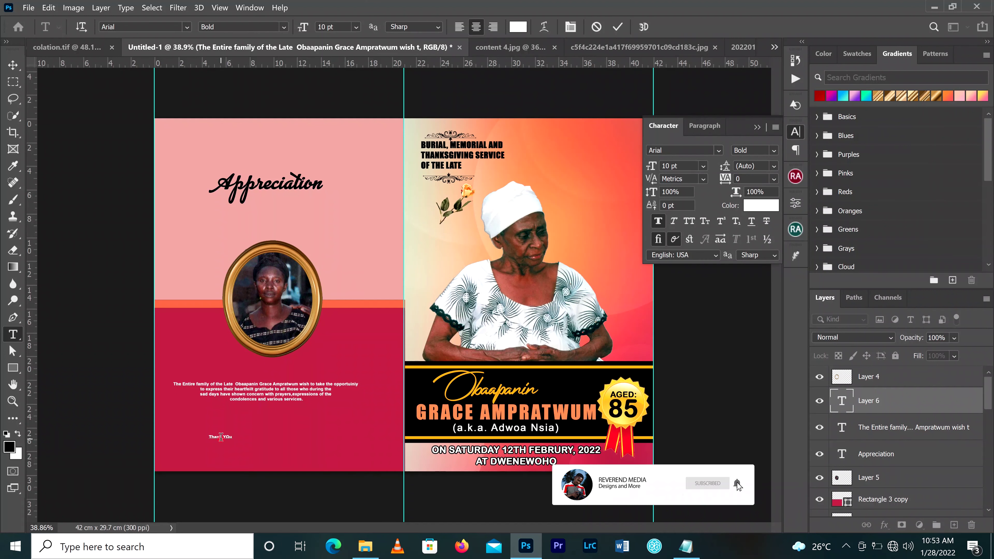
{"action": "left_click", "coordinate": [618, 27]}
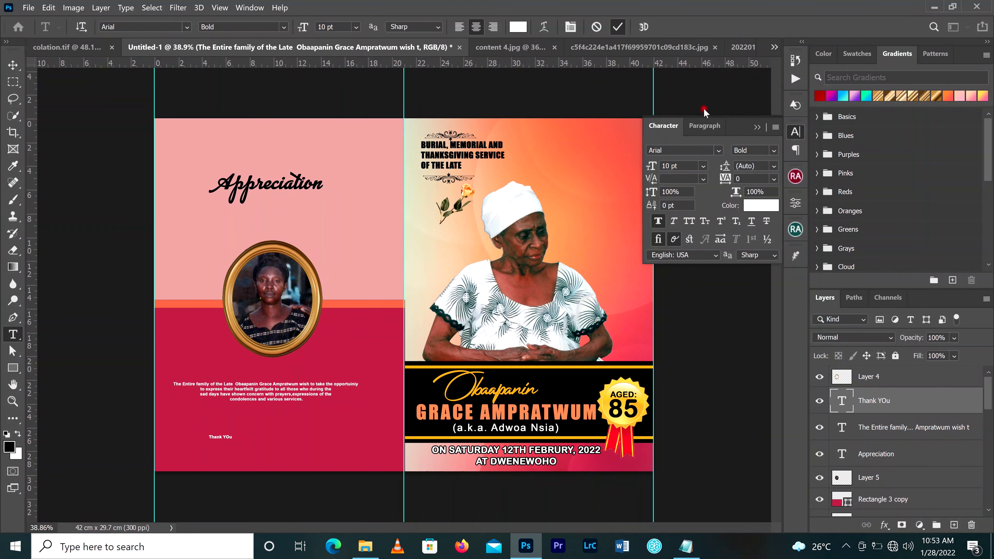
{"action": "left_click", "coordinate": [718, 151]}
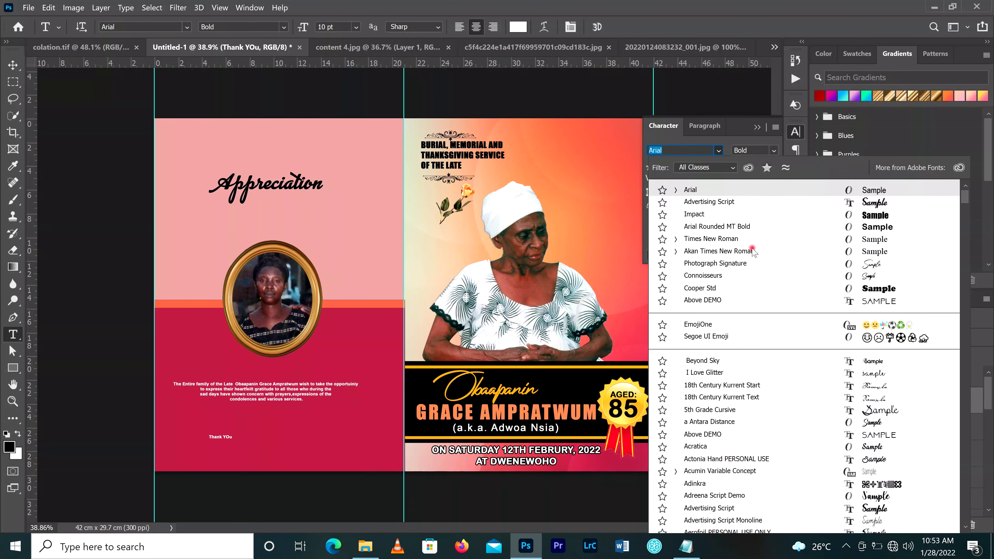
{"action": "left_click", "coordinate": [738, 265]}
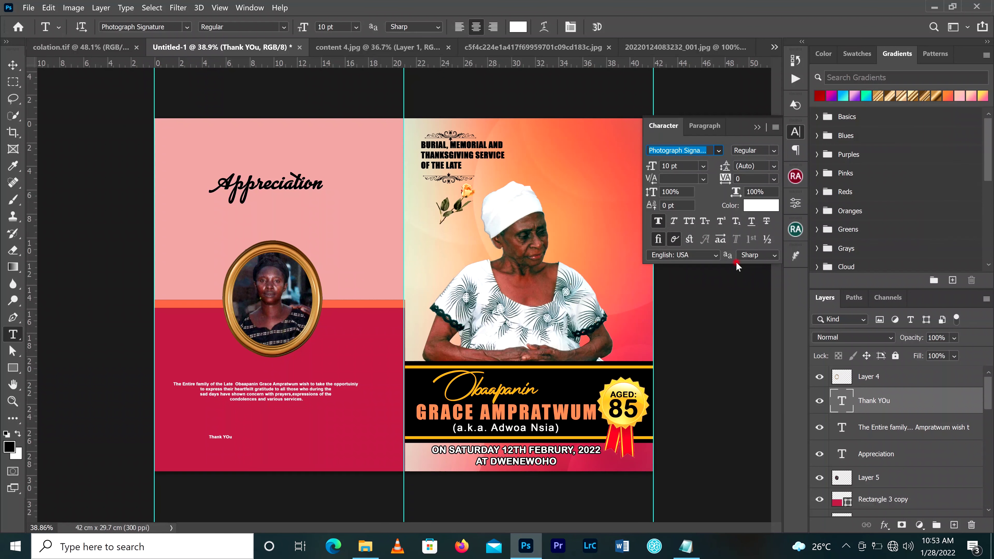
Enlarge the signature text and centre it below the paragraph
{"action": "left_click", "coordinate": [15, 67]}
{"action": "left_click_drag", "start_coordinate": [230, 430], "coordinate": [271, 408]}
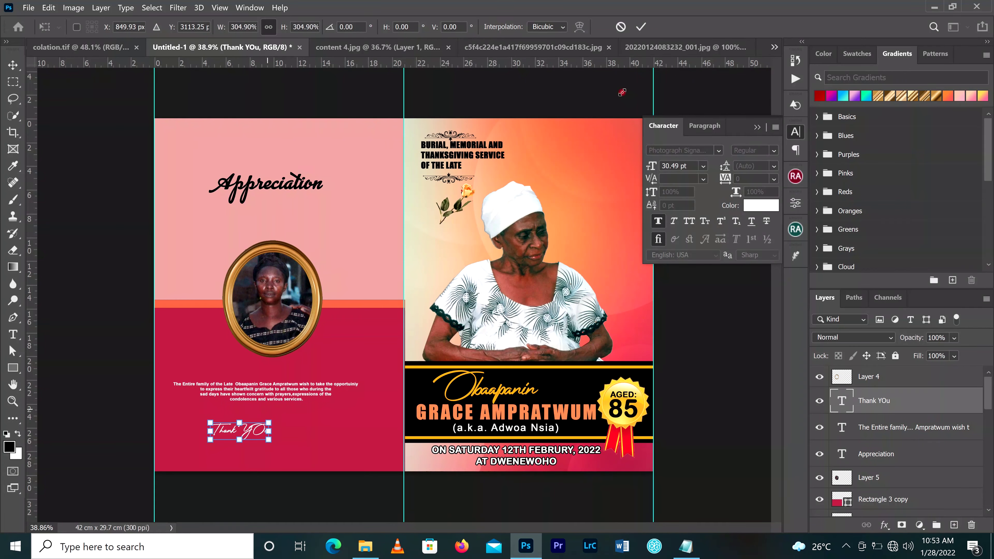
{"action": "left_click", "coordinate": [641, 29]}
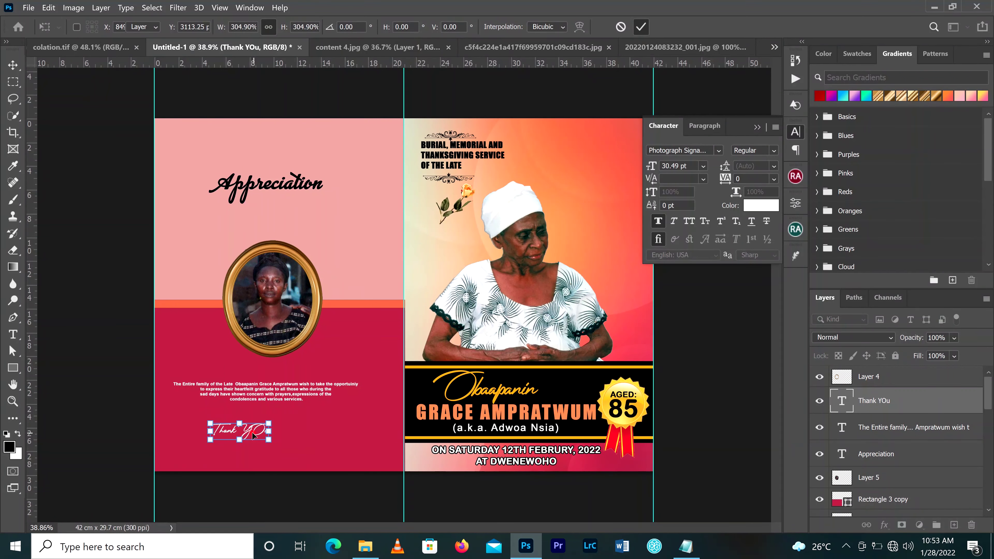
{"action": "left_click_drag", "start_coordinate": [253, 435], "coordinate": [276, 441]}
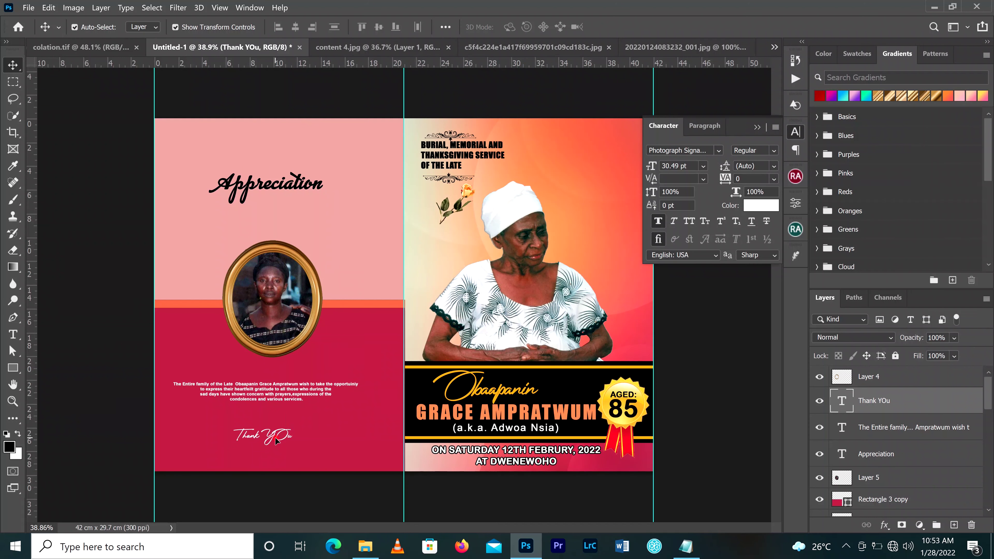
{"action": "scroll", "coordinate": [276, 438], "scroll_direction": "up", "scroll_amount": 5}
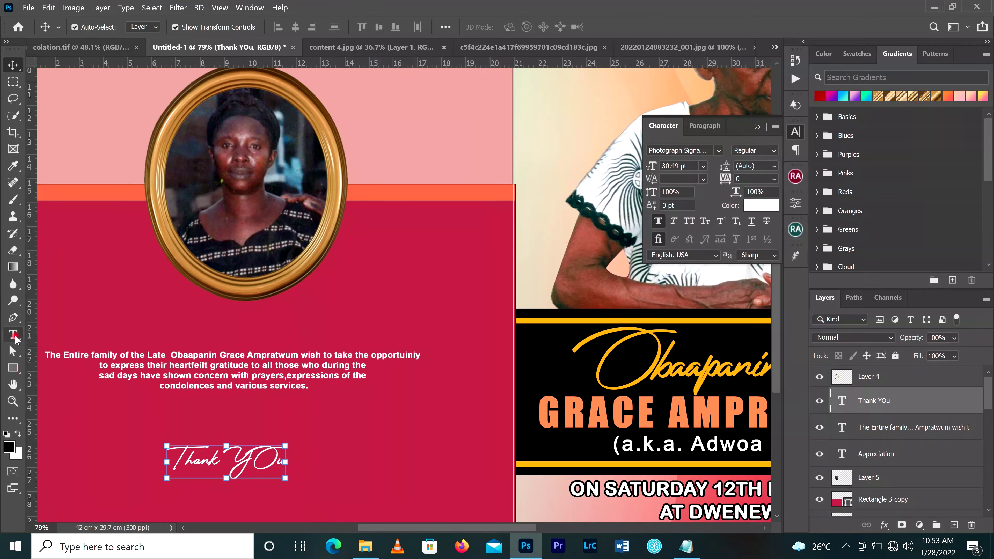
Change the capital O to lowercase so the signature reads 'Thank You'
{"action": "left_click", "coordinate": [14, 335]}
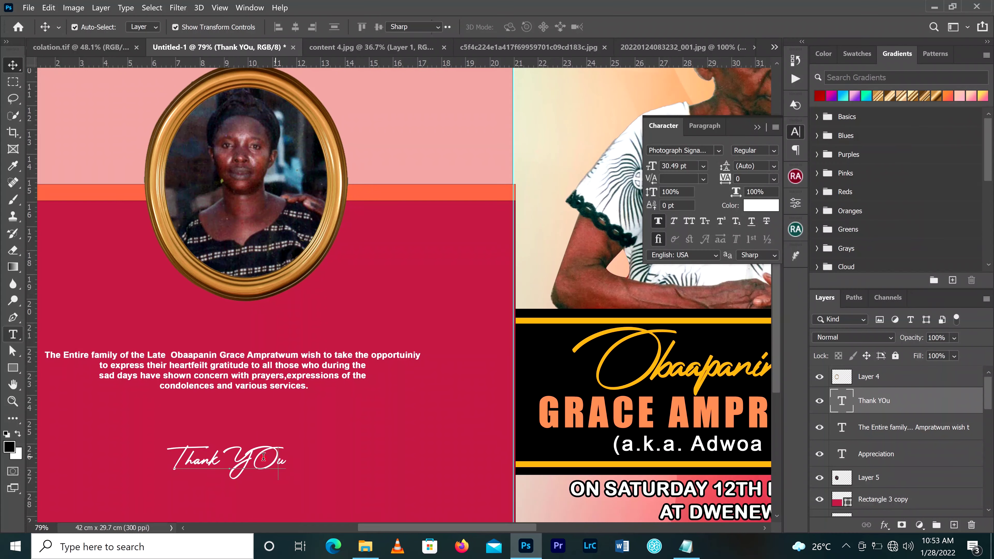
{"action": "left_click_drag", "start_coordinate": [263, 457], "coordinate": [261, 458]}
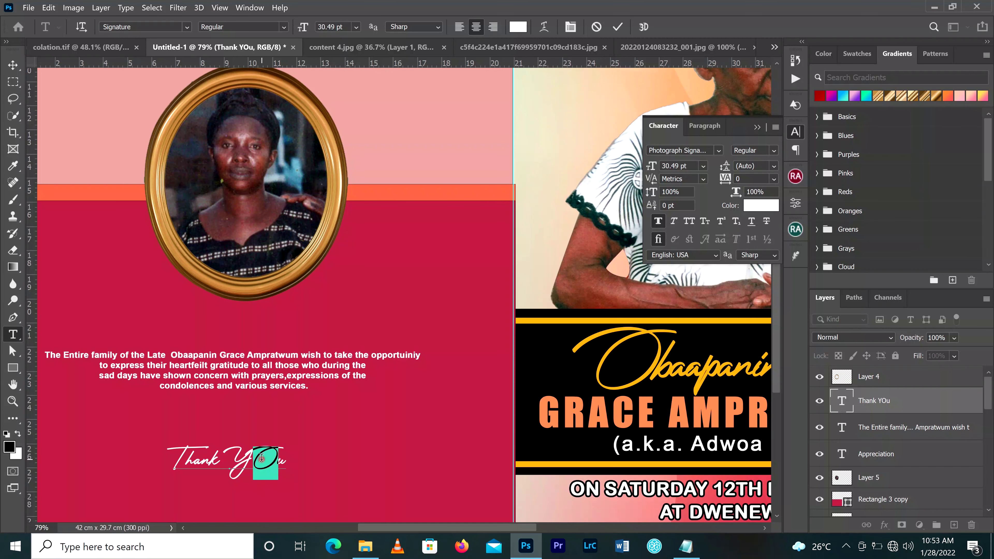
{"action": "left_click", "coordinate": [261, 458]}
{"action": "key", "text": "BackSpace"}
{"action": "type", "text": "o"}
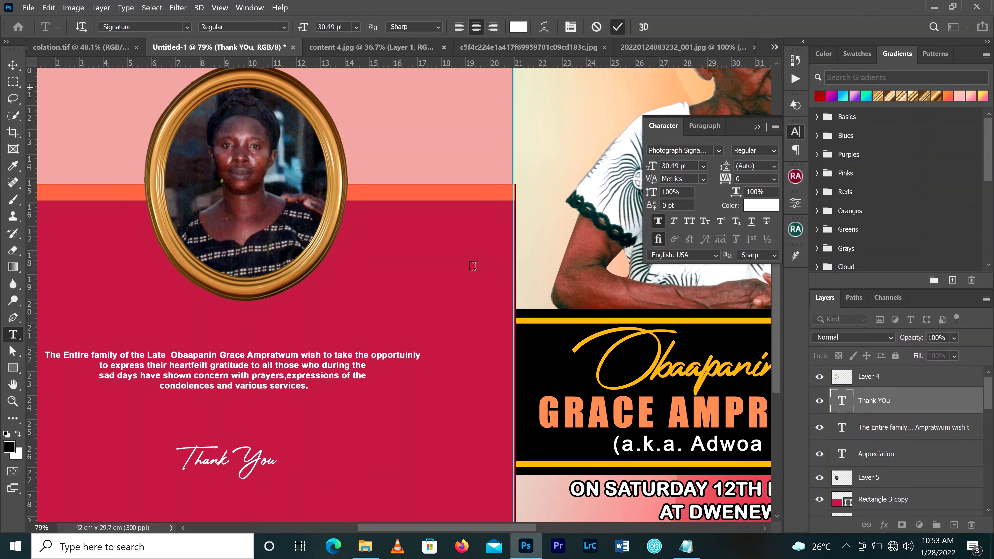
{"action": "key", "text": "ctrl+Return"}
{"action": "key", "text": "ctrl+0"}
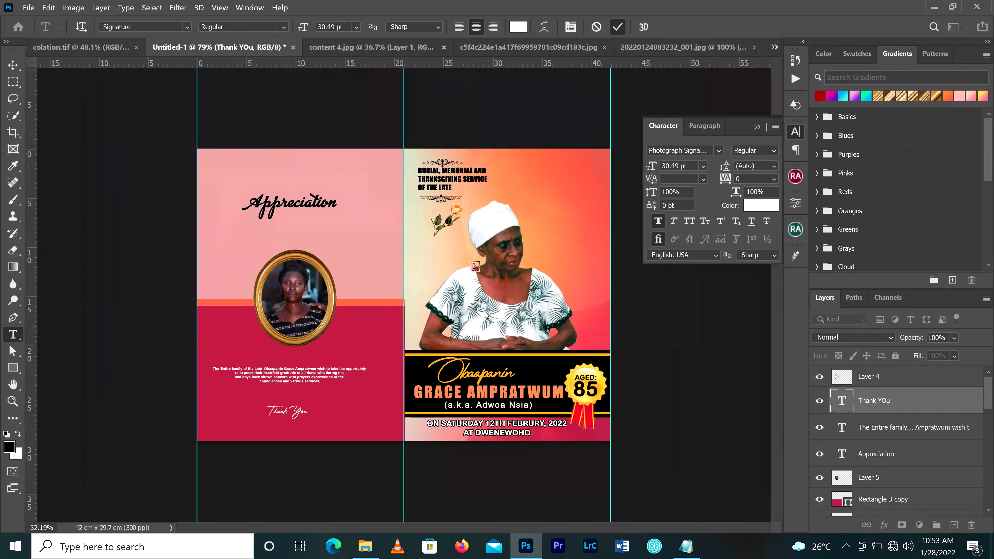
{"action": "left_click", "coordinate": [13, 65]}
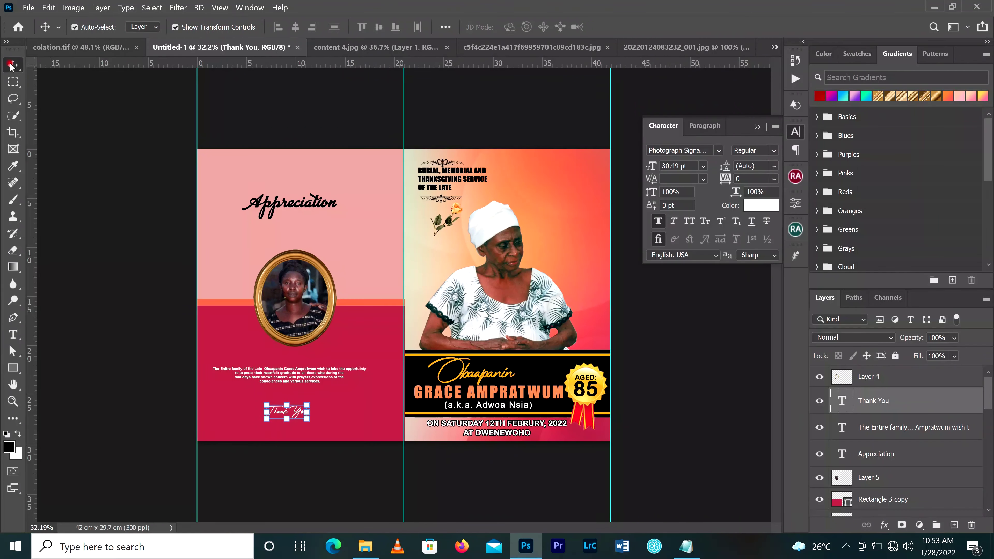